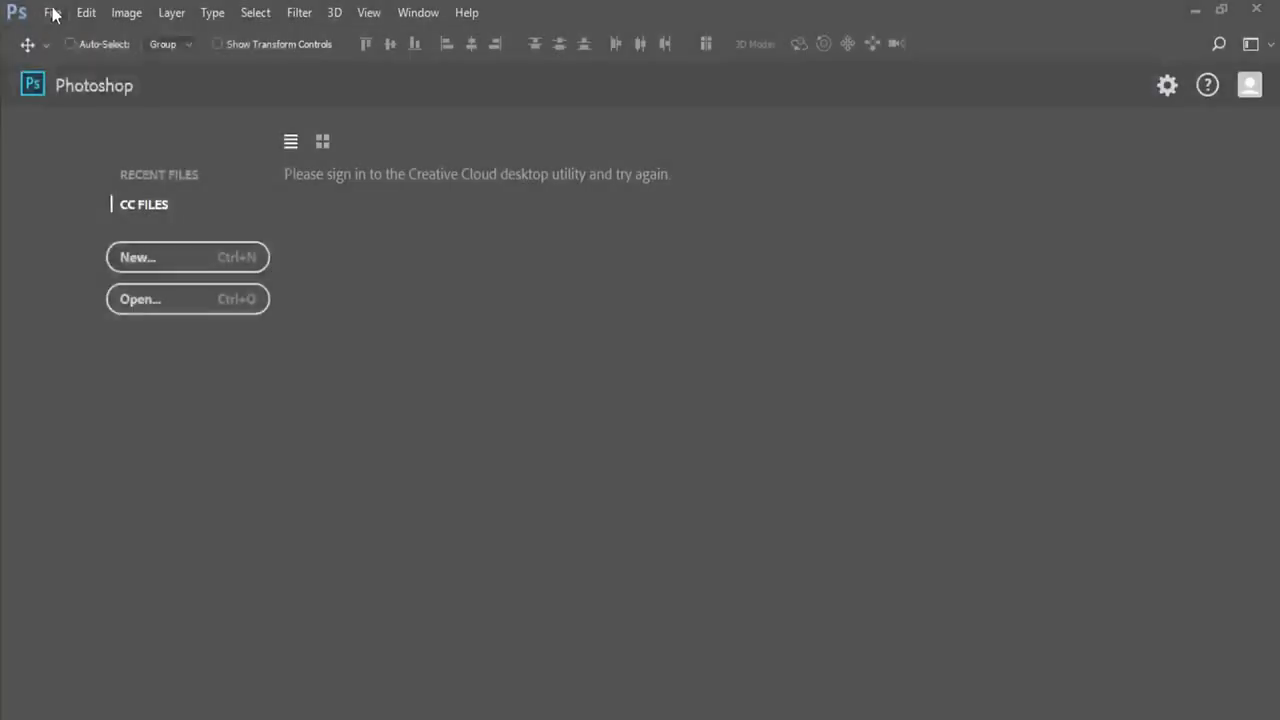
Step: Open the New Document dialog from the File menu
{"action": "left_click", "coordinate": [52, 12]}
{"action": "left_click", "coordinate": [60, 37]}
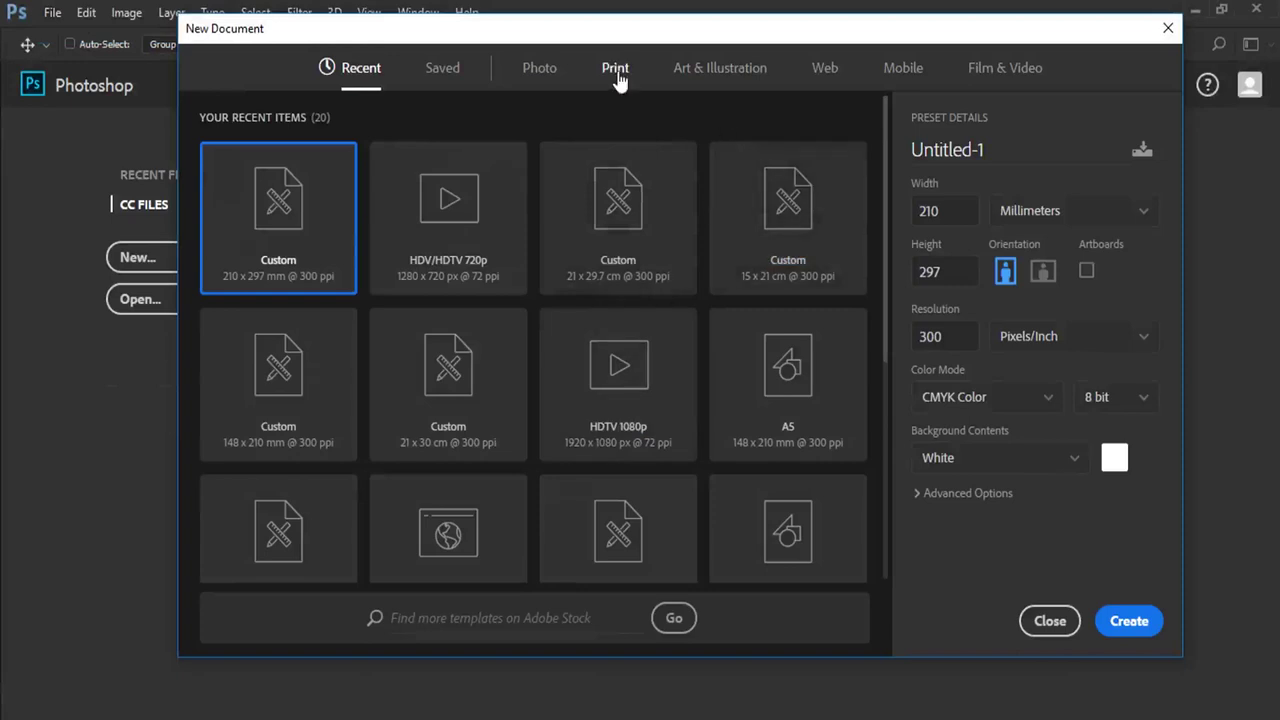
Step: Create an A4 Print-preset document measured in centimetres, in CMYK Color mode
{"action": "left_click", "coordinate": [617, 78]}
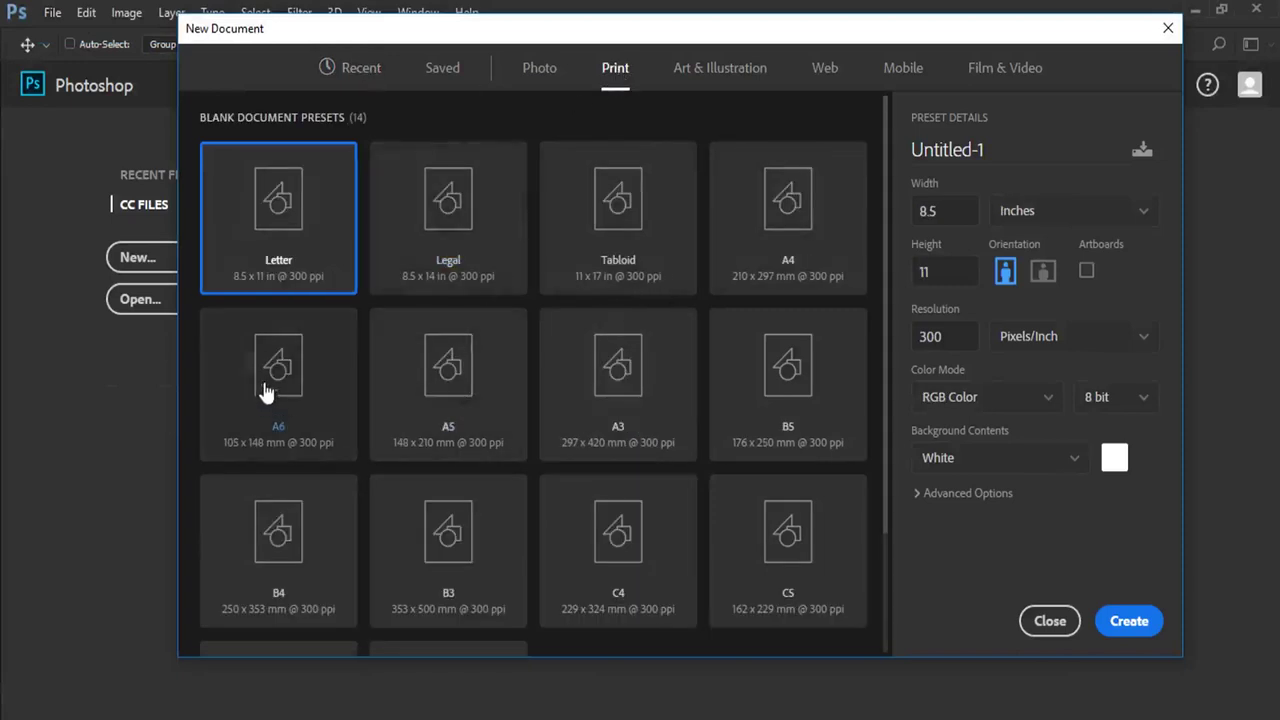
{"action": "left_click", "coordinate": [768, 256]}
{"action": "left_click", "coordinate": [1032, 214]}
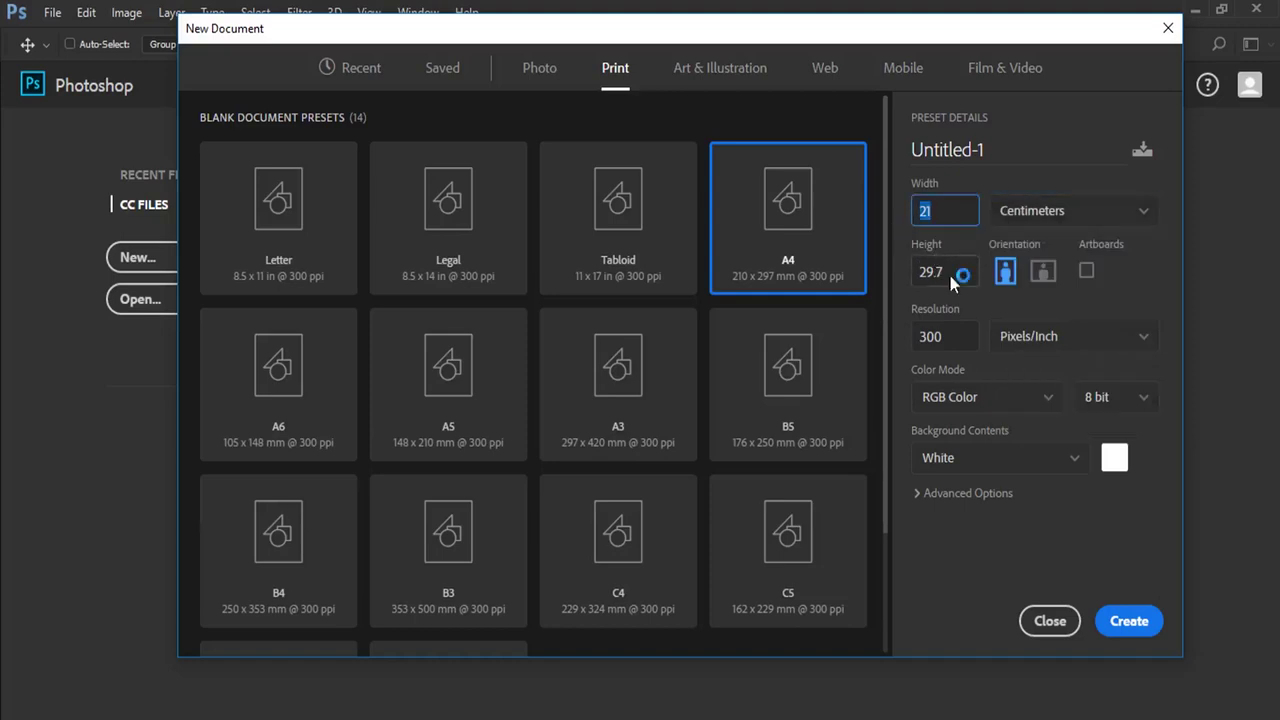
{"action": "left_click", "coordinate": [980, 399]}
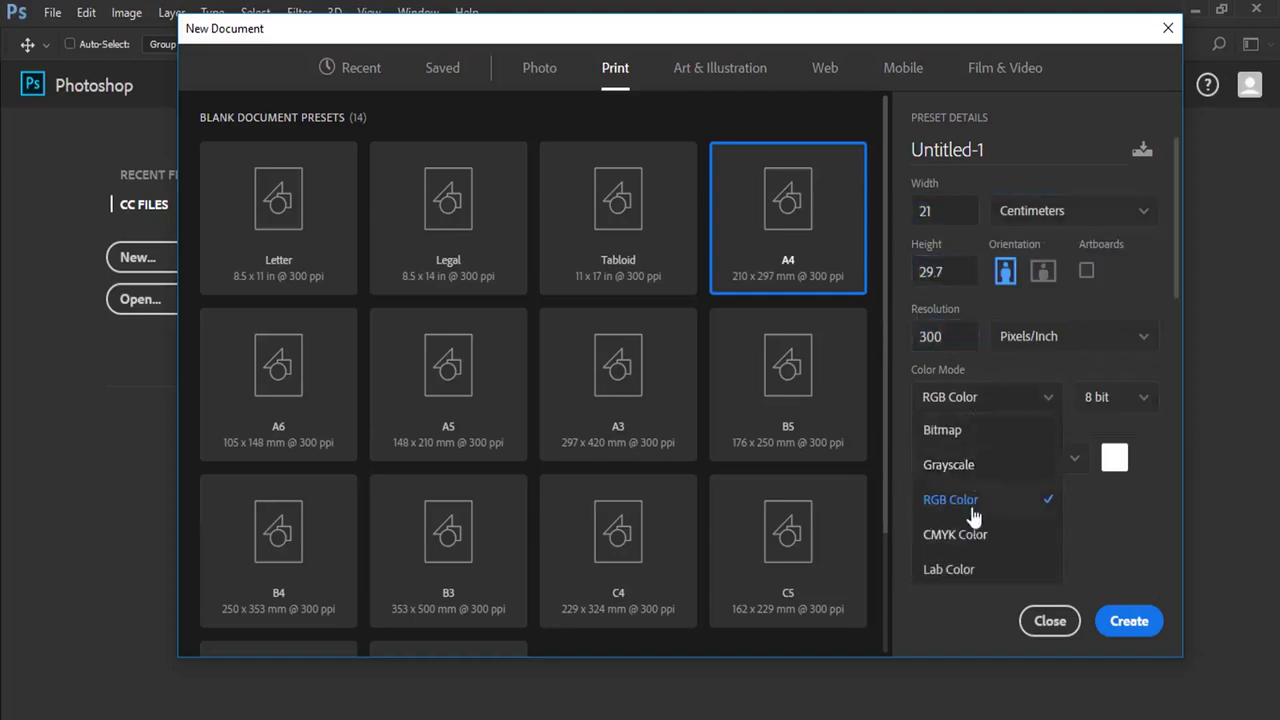
{"action": "left_click", "coordinate": [970, 537]}
{"action": "left_click", "coordinate": [1127, 618]}
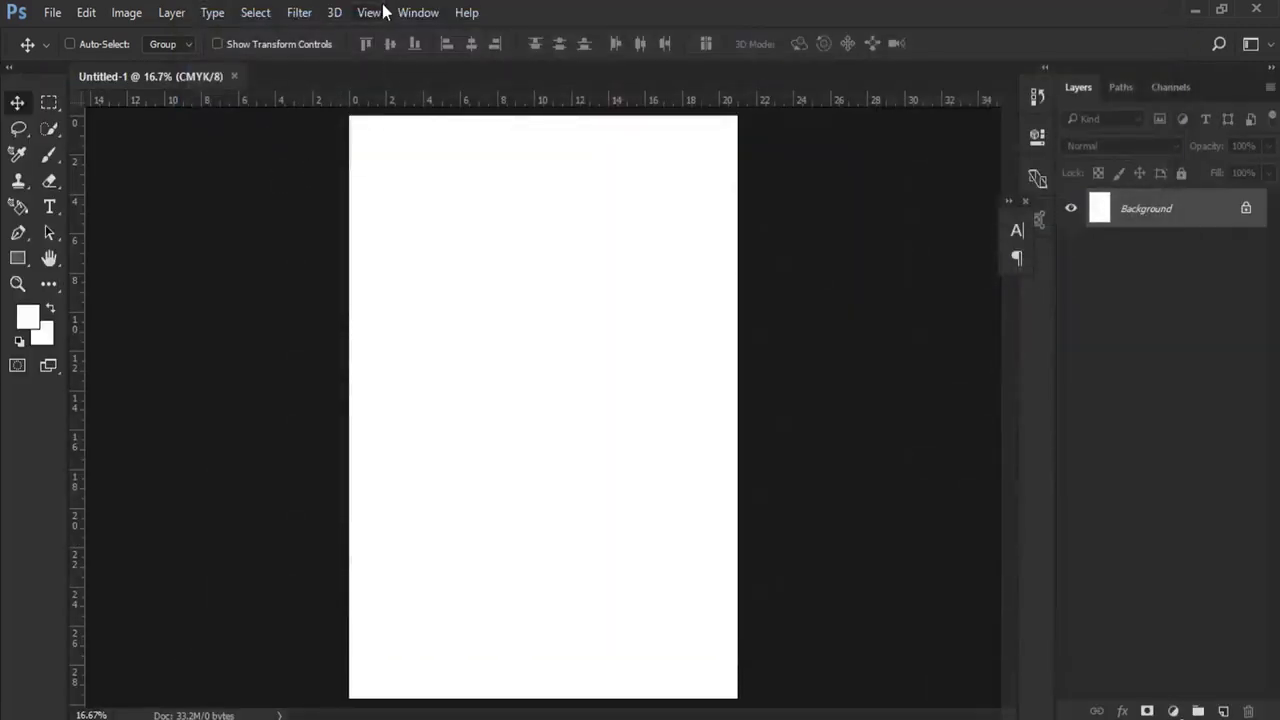
Step: Place black-1072366_1920 on the fitted page, rotated -90° and scaled to cover it
{"action": "left_click", "coordinate": [383, 10]}
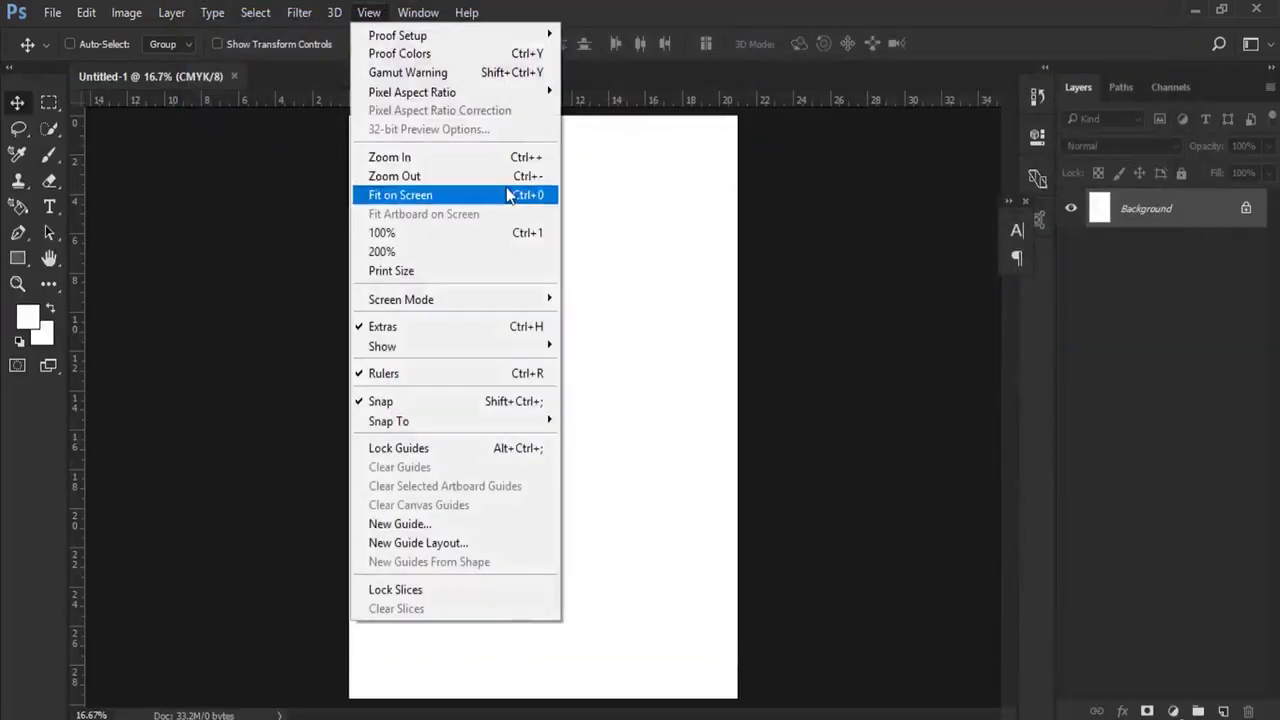
{"action": "left_click", "coordinate": [420, 194]}
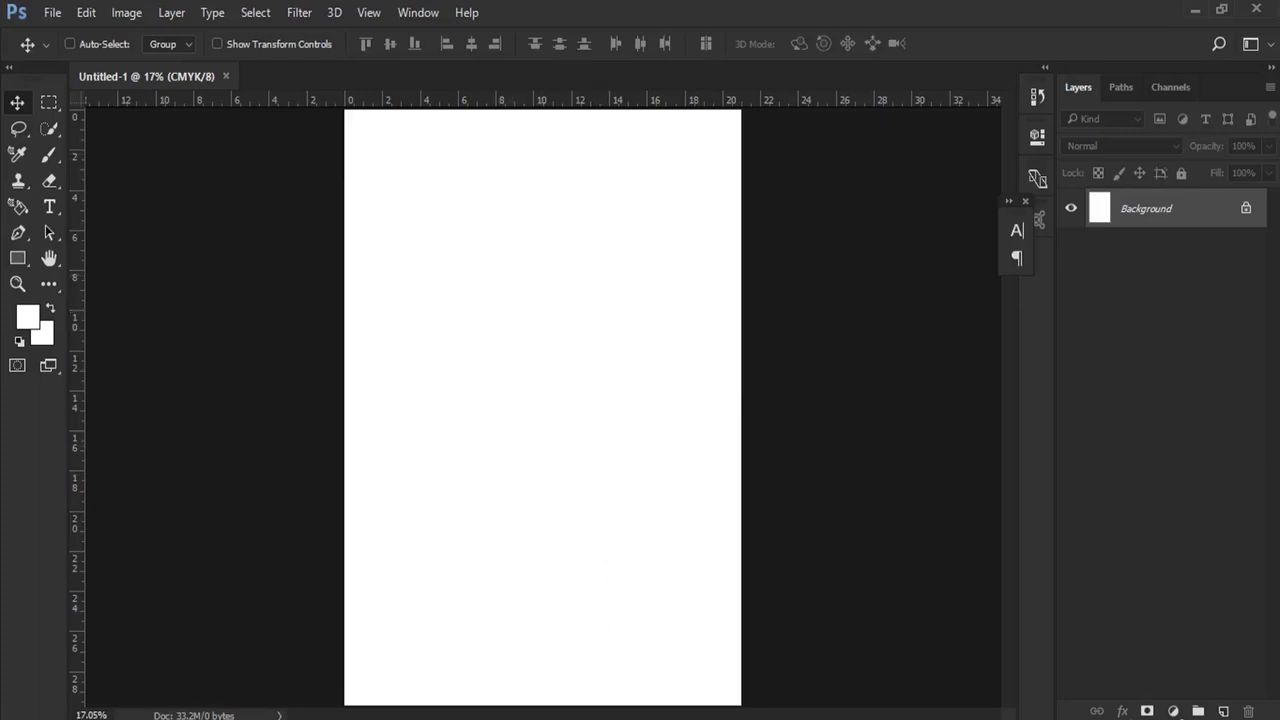
{"action": "key", "text": "alt+Tab"}
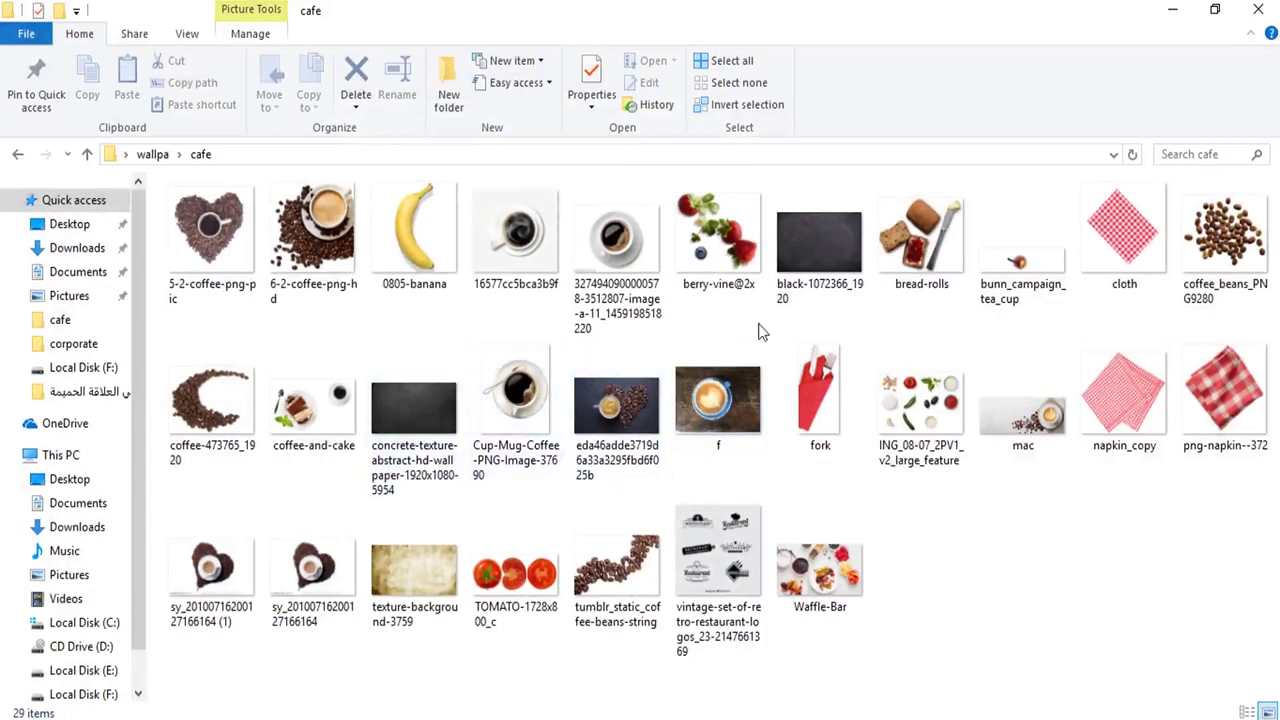
{"action": "mouse_move", "coordinate": [815, 245]}
{"action": "left_mouse_down"}
{"action": "mouse_move", "coordinate": [305, 718]}
{"action": "mouse_move", "coordinate": [580, 335]}
{"action": "left_mouse_up"}
{"action": "left_click_drag", "start_coordinate": [763, 352], "coordinate": [570, 207]}
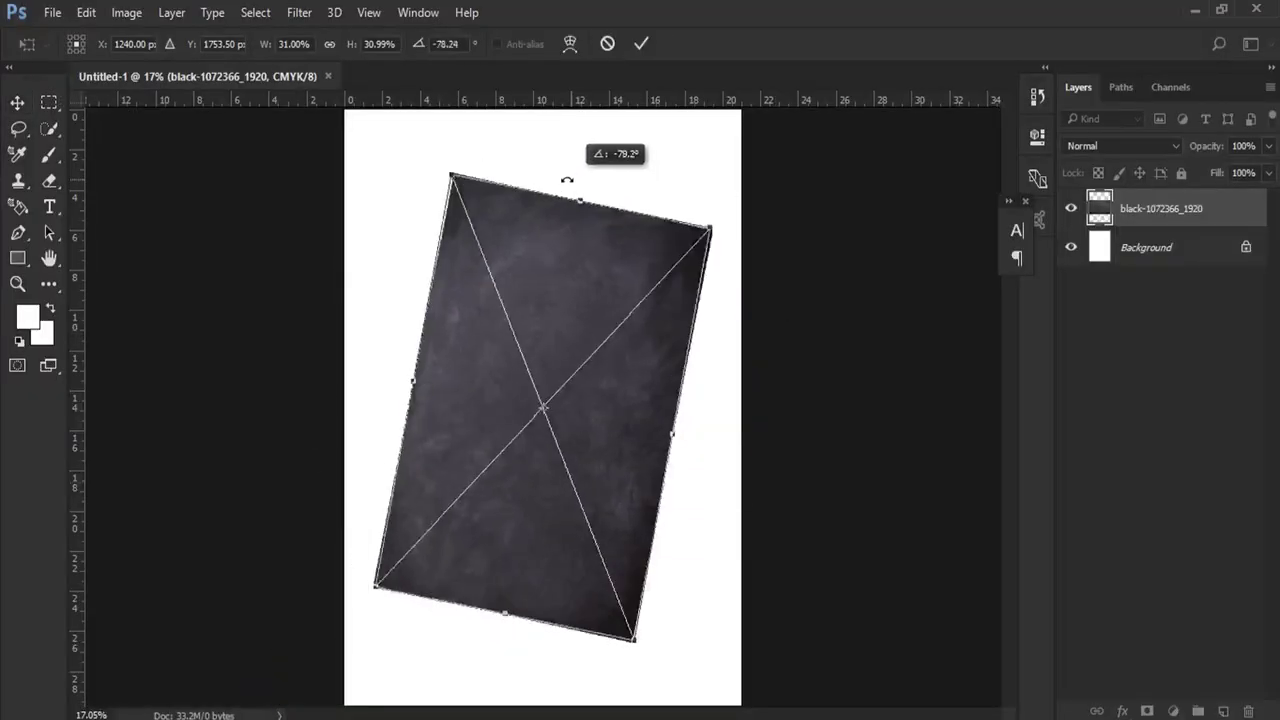
{"action": "left_click_drag", "start_coordinate": [678, 210], "coordinate": [766, 103]}
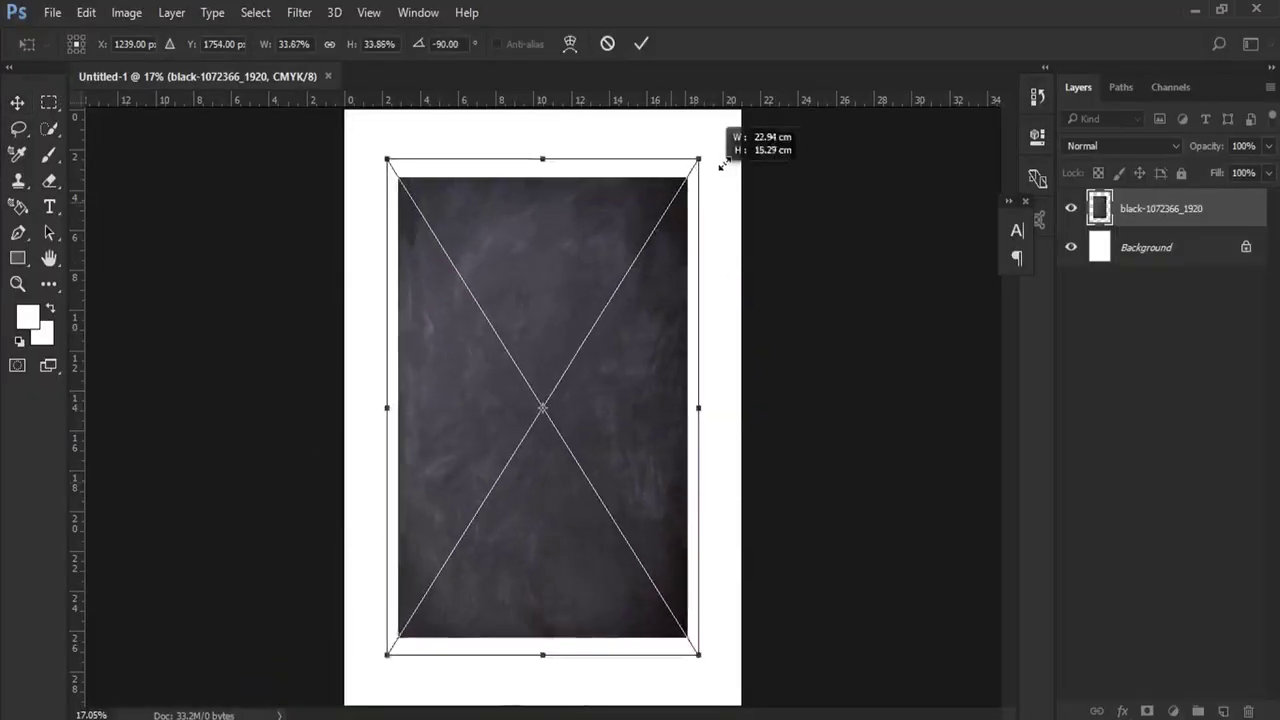
{"action": "key", "text": "Return"}
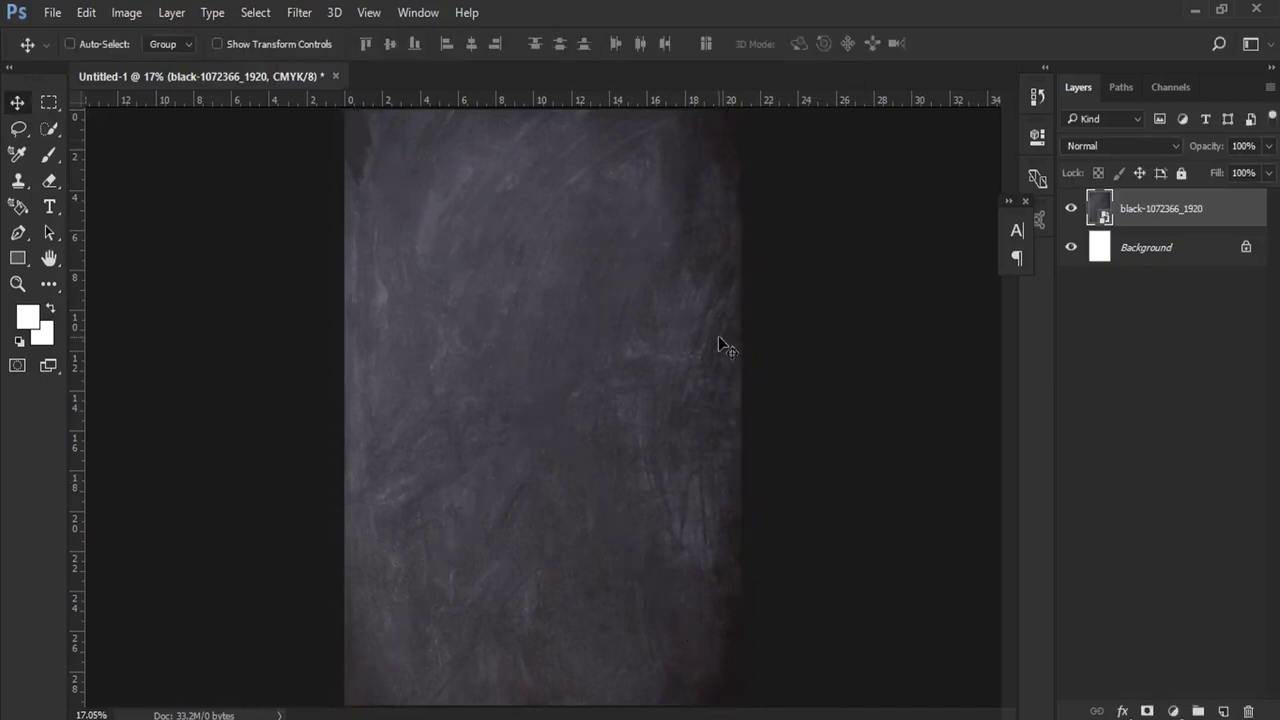
Step: Darken the chalkboard with a Levels layer at black input 19, then open the eda46 coffee-heart photo
{"action": "left_click", "coordinate": [1176, 708]}
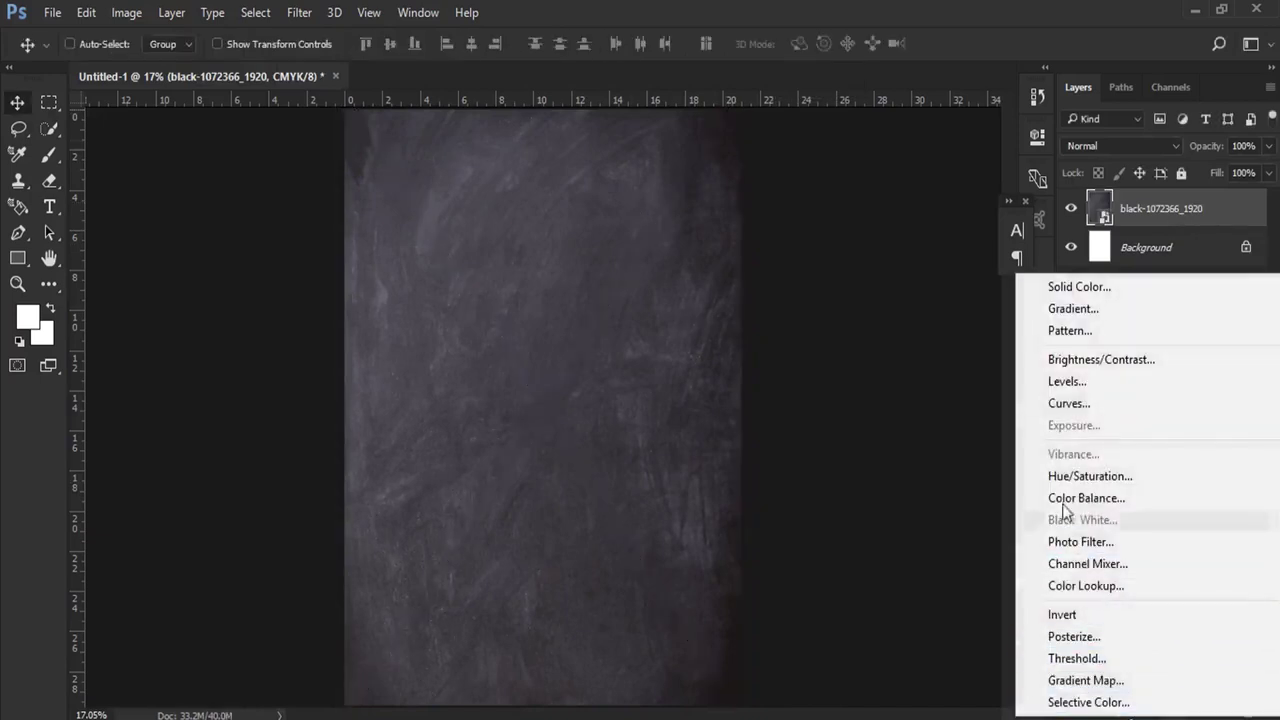
{"action": "left_click", "coordinate": [1050, 382]}
{"action": "left_click_drag", "start_coordinate": [786, 334], "coordinate": [803, 337]}
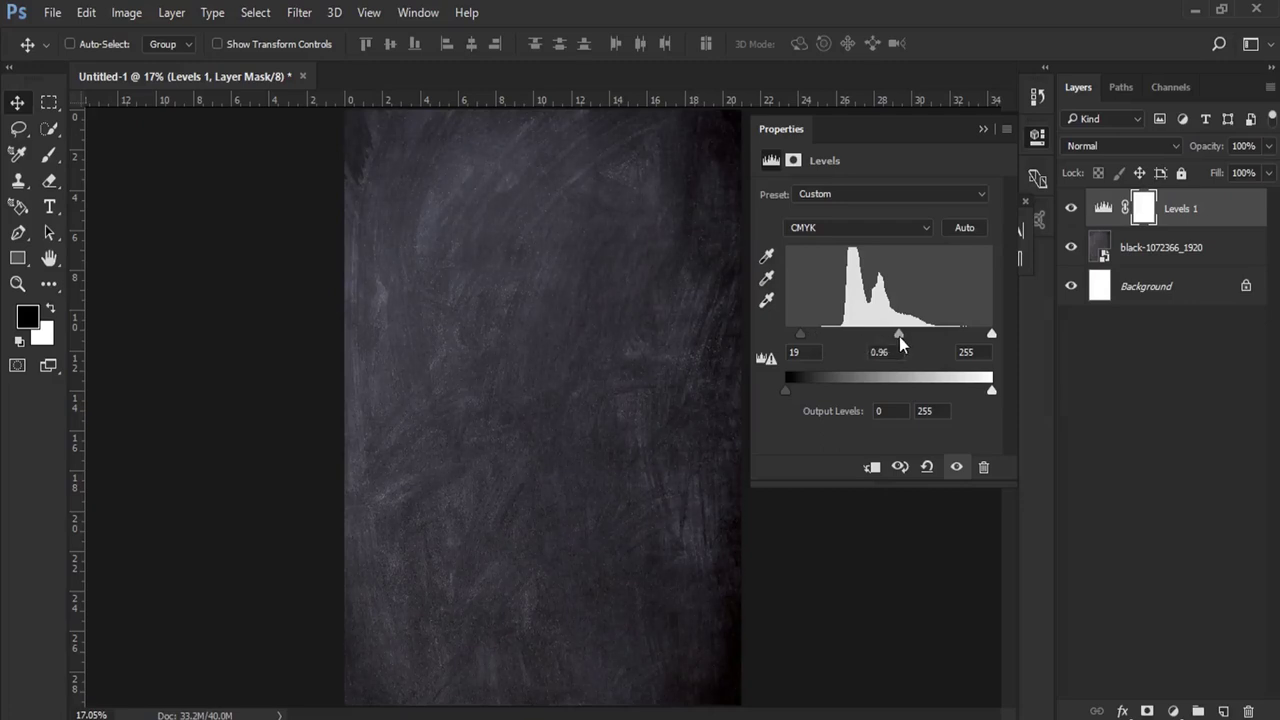
{"action": "left_click", "coordinate": [983, 131]}
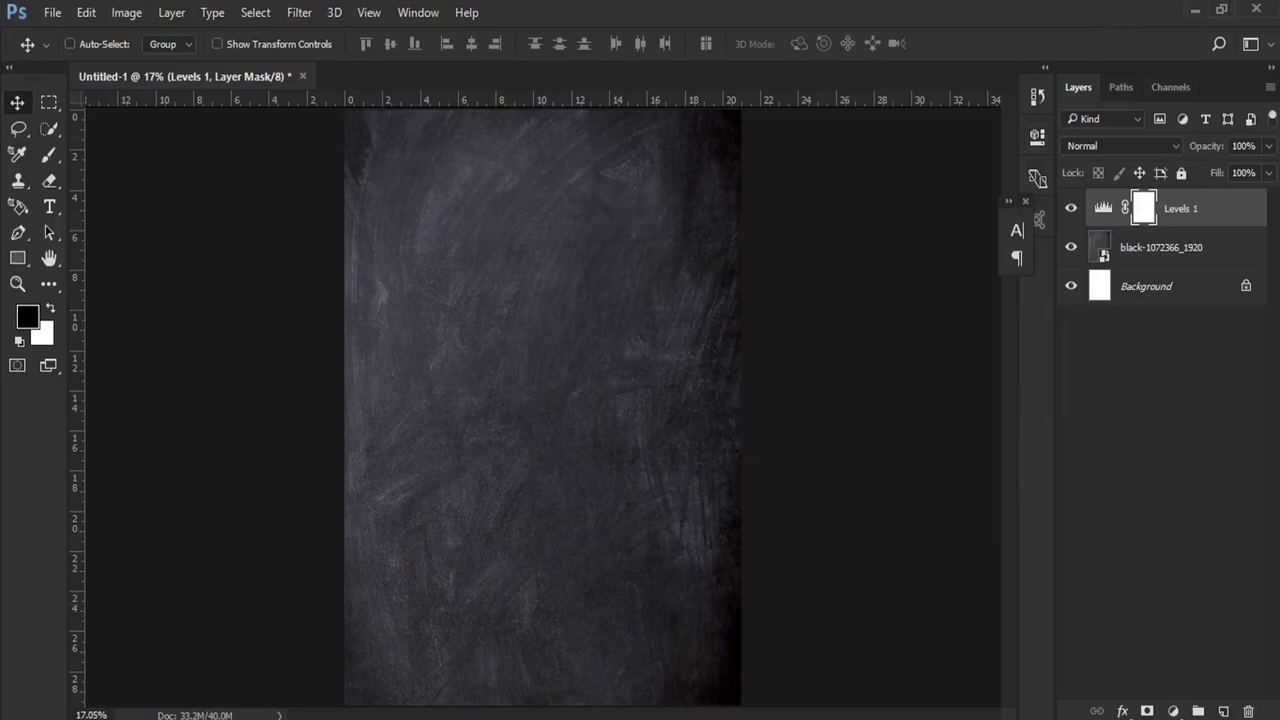
{"action": "key", "text": "alt+Tab"}
{"action": "left_click_drag", "start_coordinate": [617, 430], "coordinate": [500, 80]}
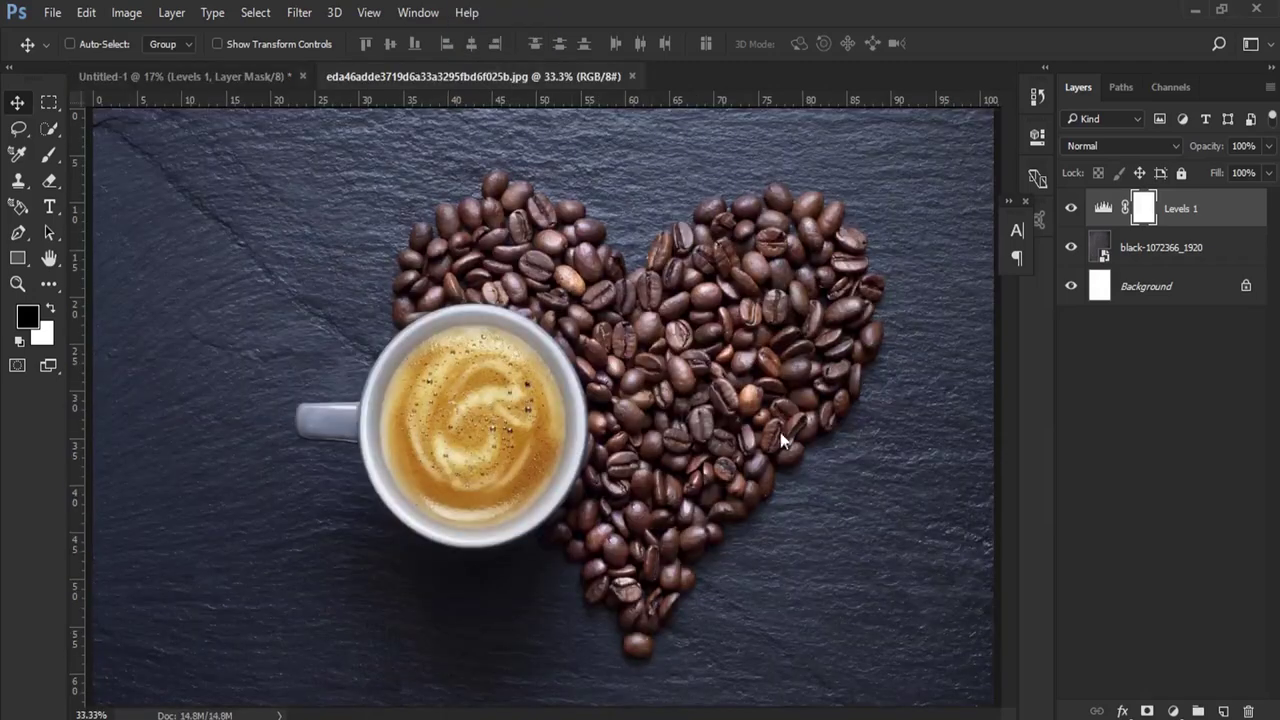
Step: Crop the coffee photo to the right half of the bean heart
{"action": "left_click", "coordinate": [49, 104]}
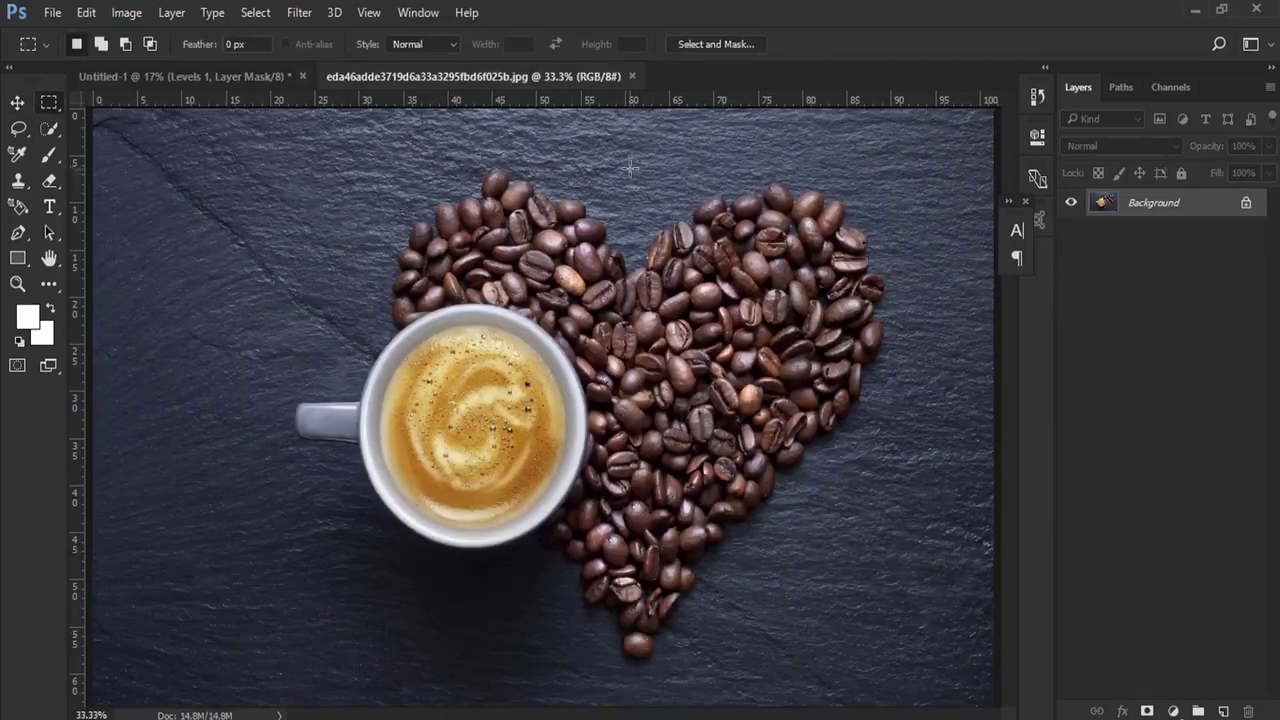
{"action": "left_click_drag", "start_coordinate": [742, 420], "coordinate": [906, 694]}
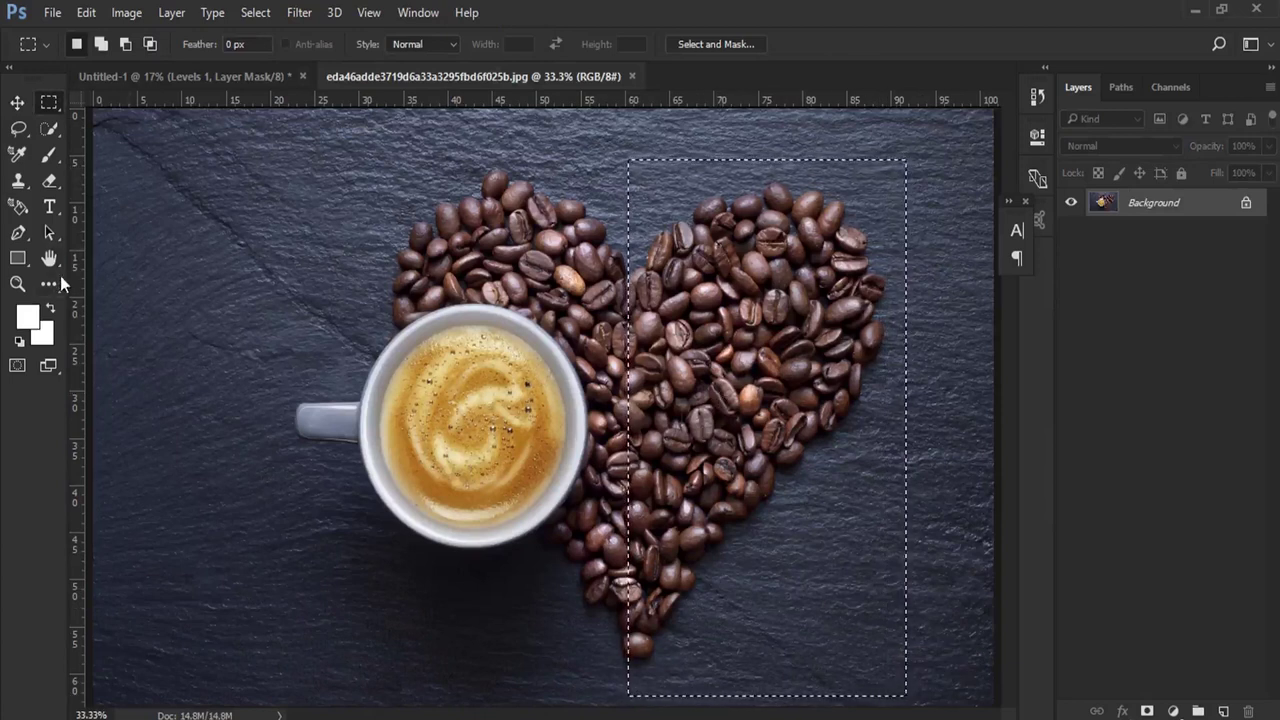
{"action": "key", "text": "c"}
{"action": "left_click", "coordinate": [49, 284]}
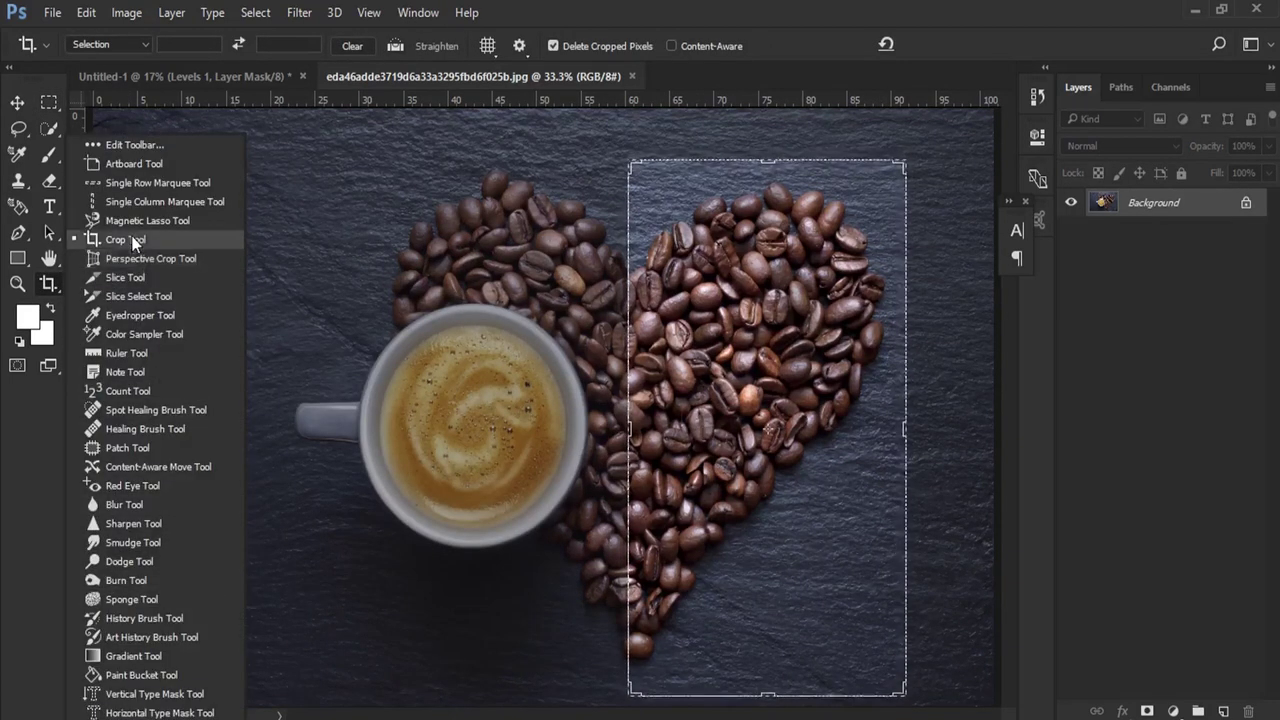
{"action": "left_click", "coordinate": [130, 240]}
{"action": "left_click", "coordinate": [800, 318]}
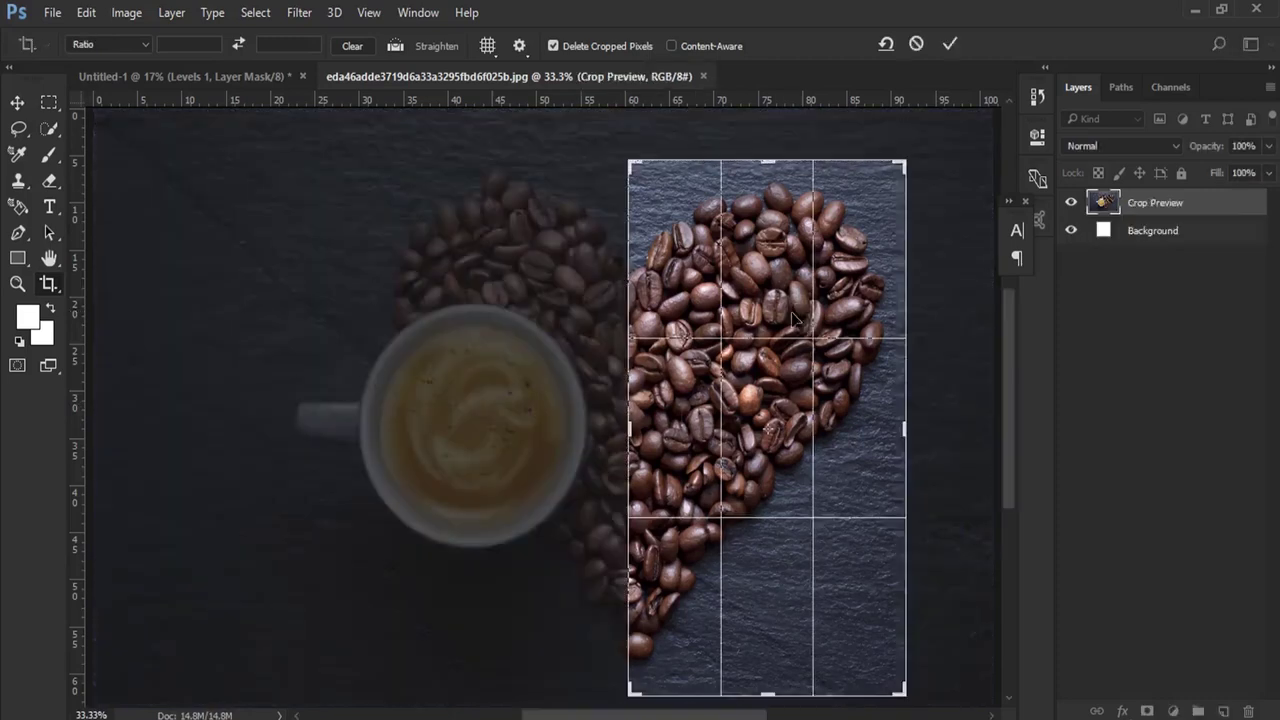
{"action": "key", "text": "Return"}
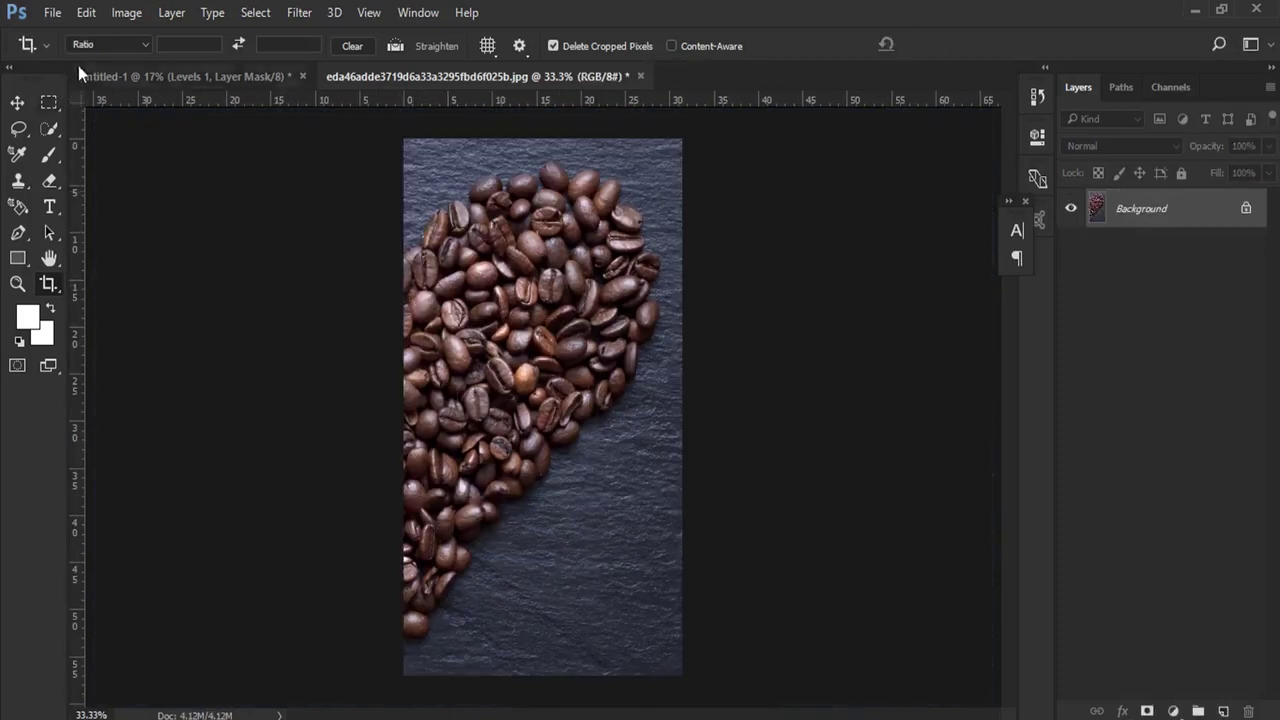
Step: Brighten the photo with Levels: white input 232 and midtones raised
{"action": "left_click", "coordinate": [126, 12]}
{"action": "left_click", "coordinate": [390, 80]}
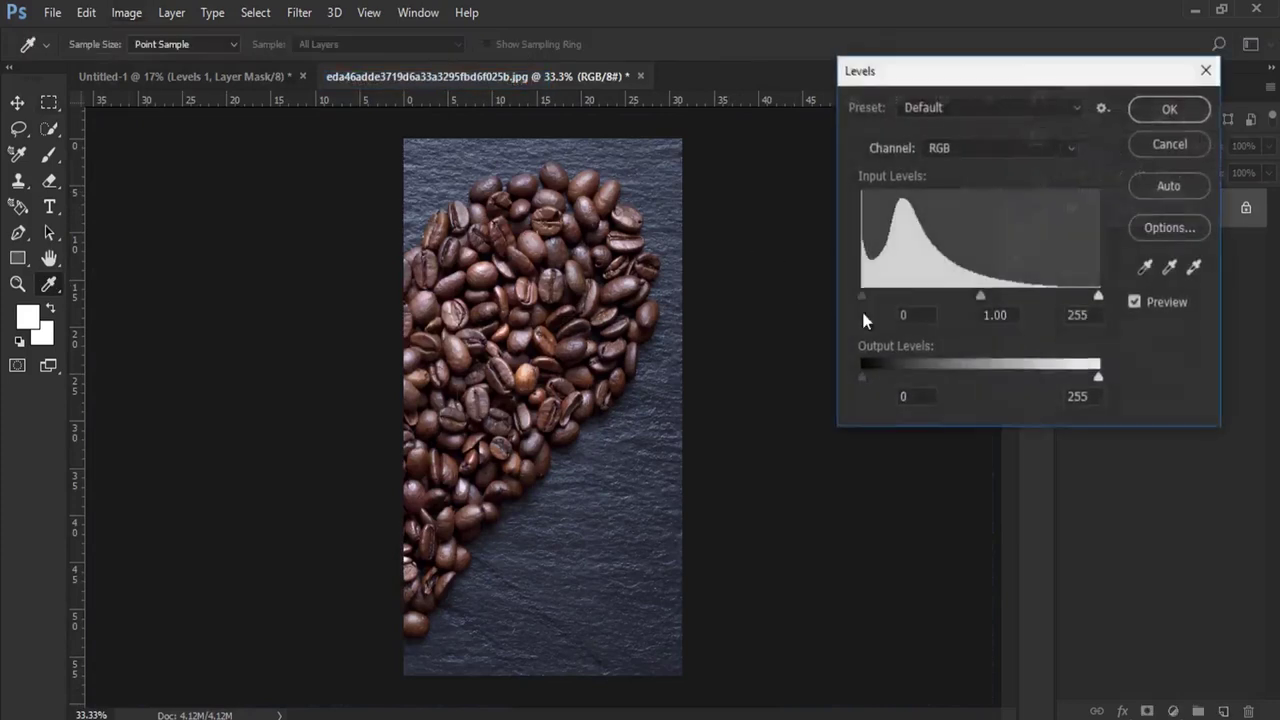
{"action": "left_click_drag", "start_coordinate": [1085, 298], "coordinate": [1077, 298]}
{"action": "left_click_drag", "start_coordinate": [975, 295], "coordinate": [960, 292]}
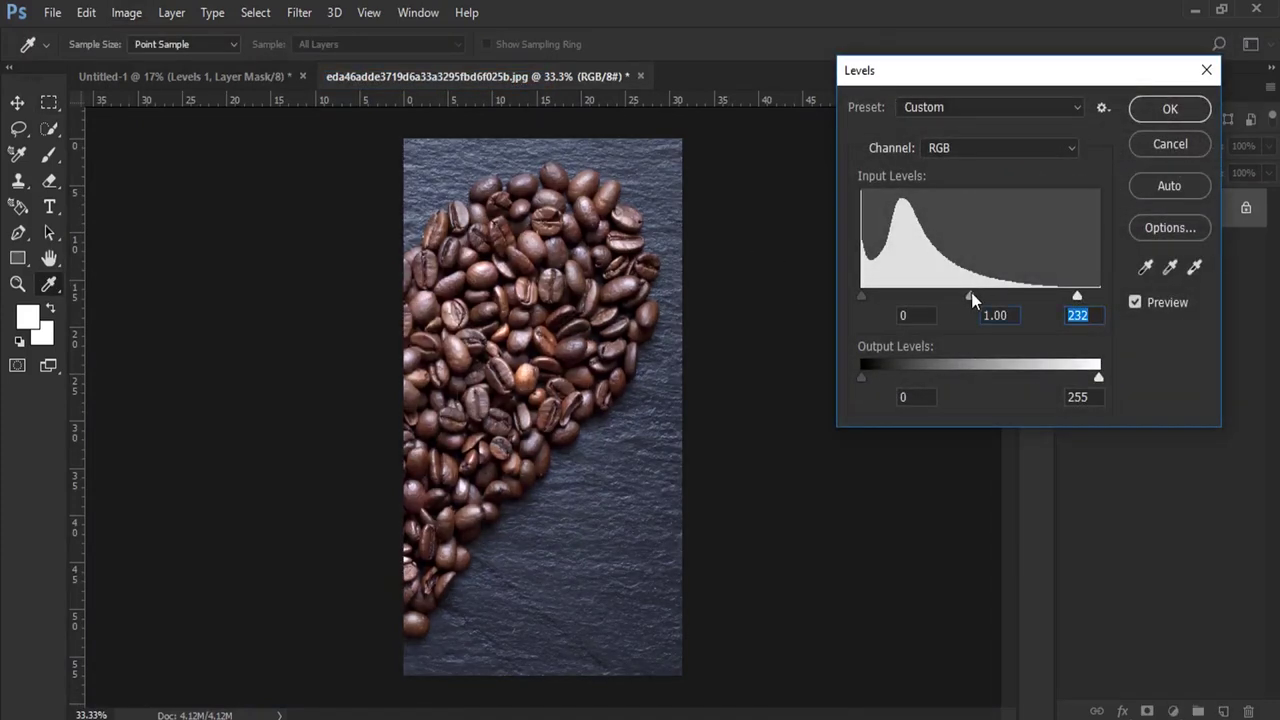
{"action": "left_click", "coordinate": [1168, 108]}
Step: Unlock the Background layer as Layer 0
{"action": "key", "text": "c"}
{"action": "double_click", "coordinate": [1196, 218]}
{"action": "left_click", "coordinate": [802, 235]}
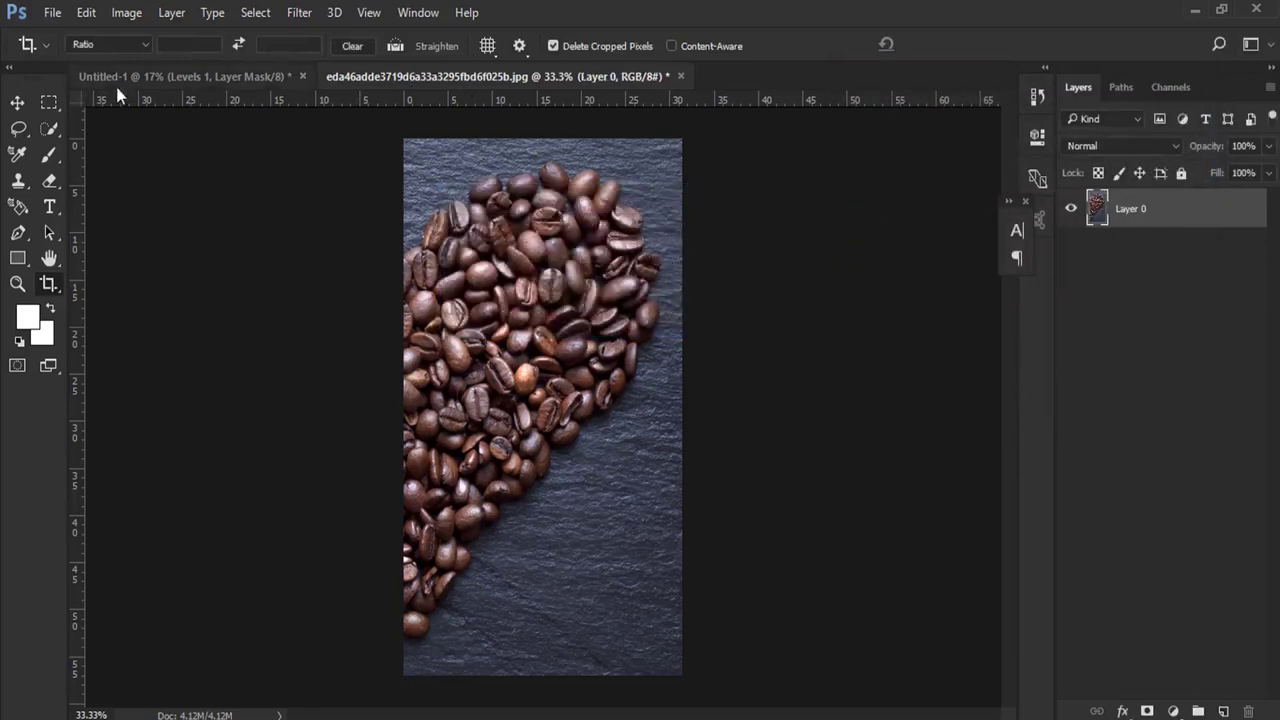
Step: Pick Quick Selection and zoom to 100% on the lower bean edge
{"action": "left_click", "coordinate": [49, 129]}
{"action": "left_click", "coordinate": [77, 124]}
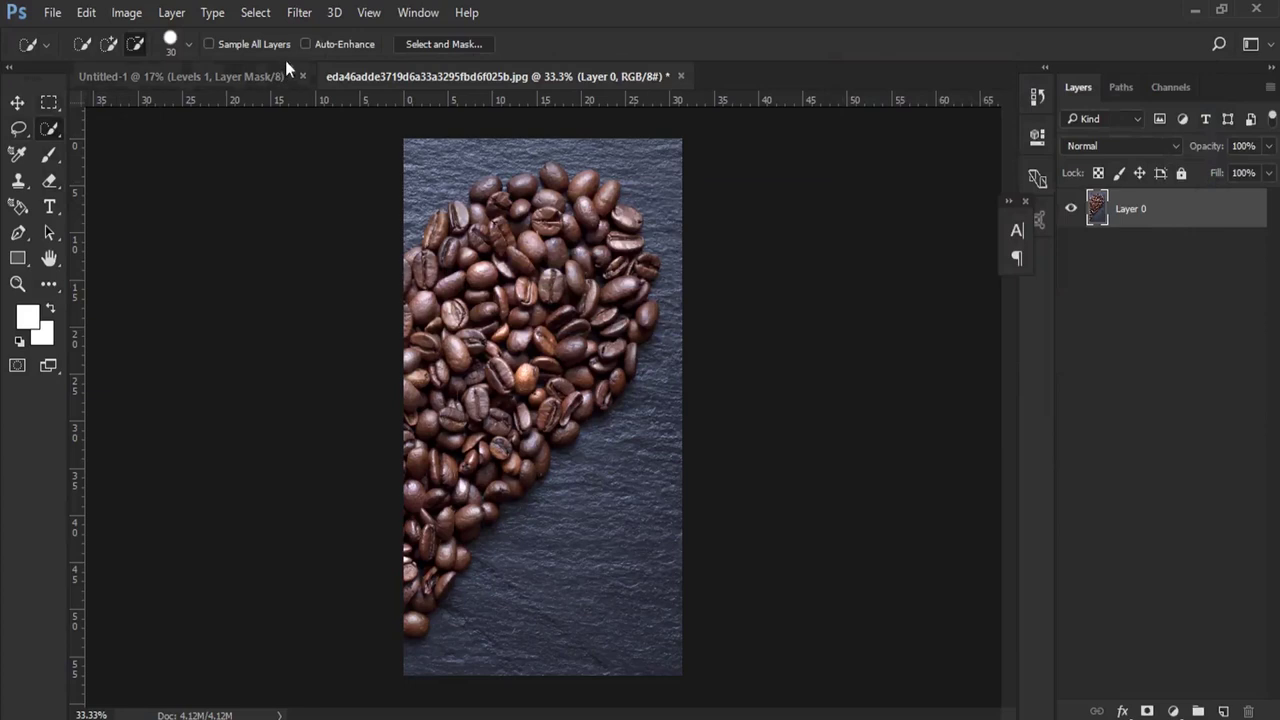
{"action": "left_click", "coordinate": [17, 284]}
{"action": "left_click", "coordinate": [585, 259]}
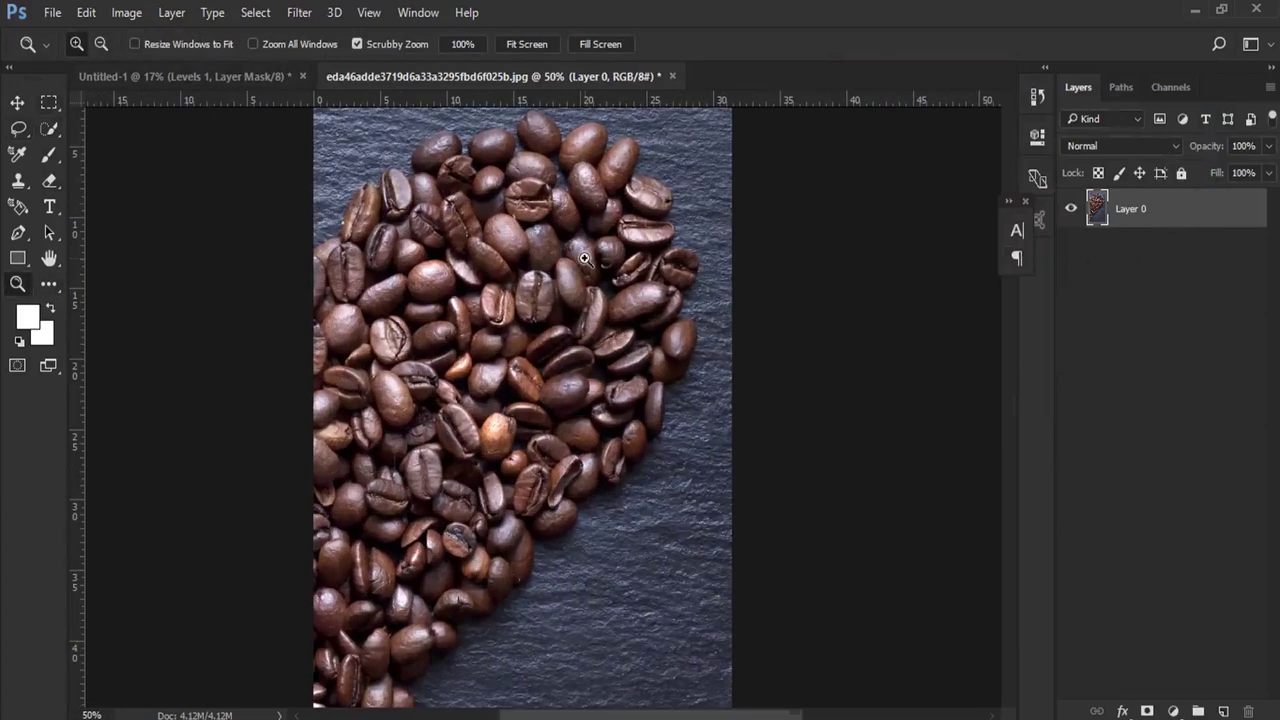
{"action": "key", "text": "w"}
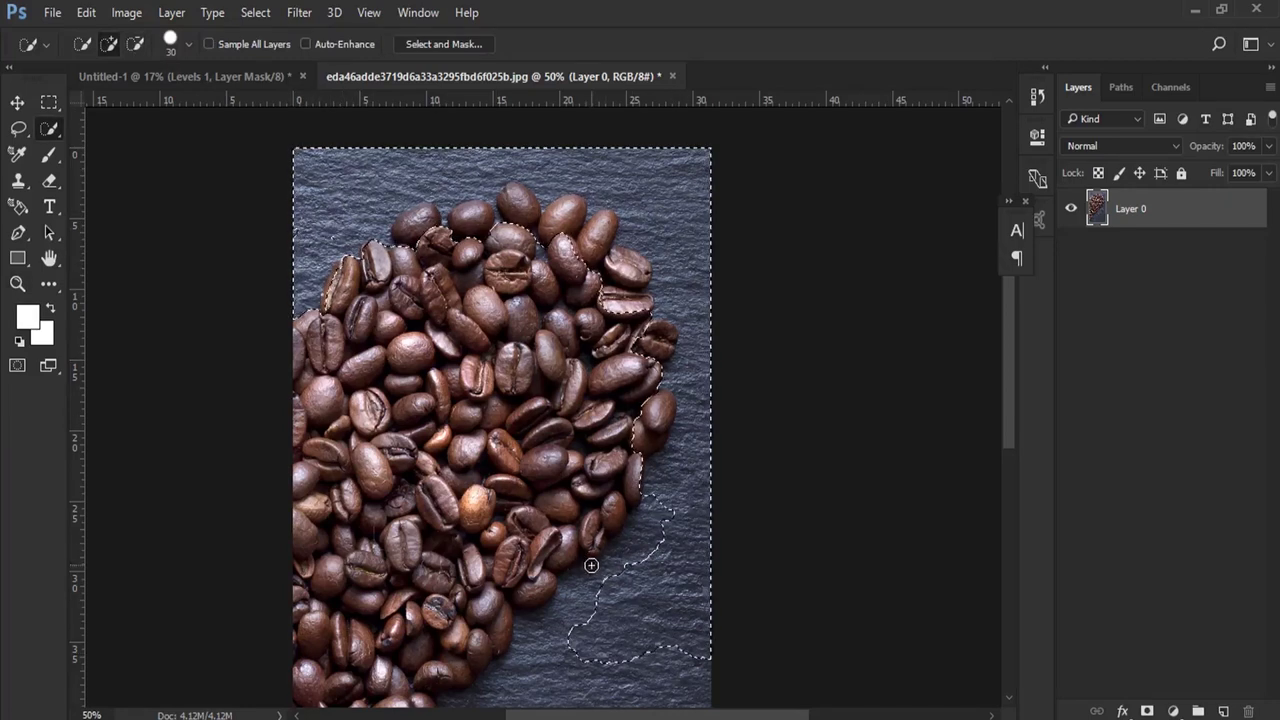
{"action": "scroll", "coordinate": [587, 653], "scroll_direction": "down", "scroll_amount": 4}
{"action": "scroll", "coordinate": [640, 560], "scroll_direction": "left", "scroll_amount": 1}
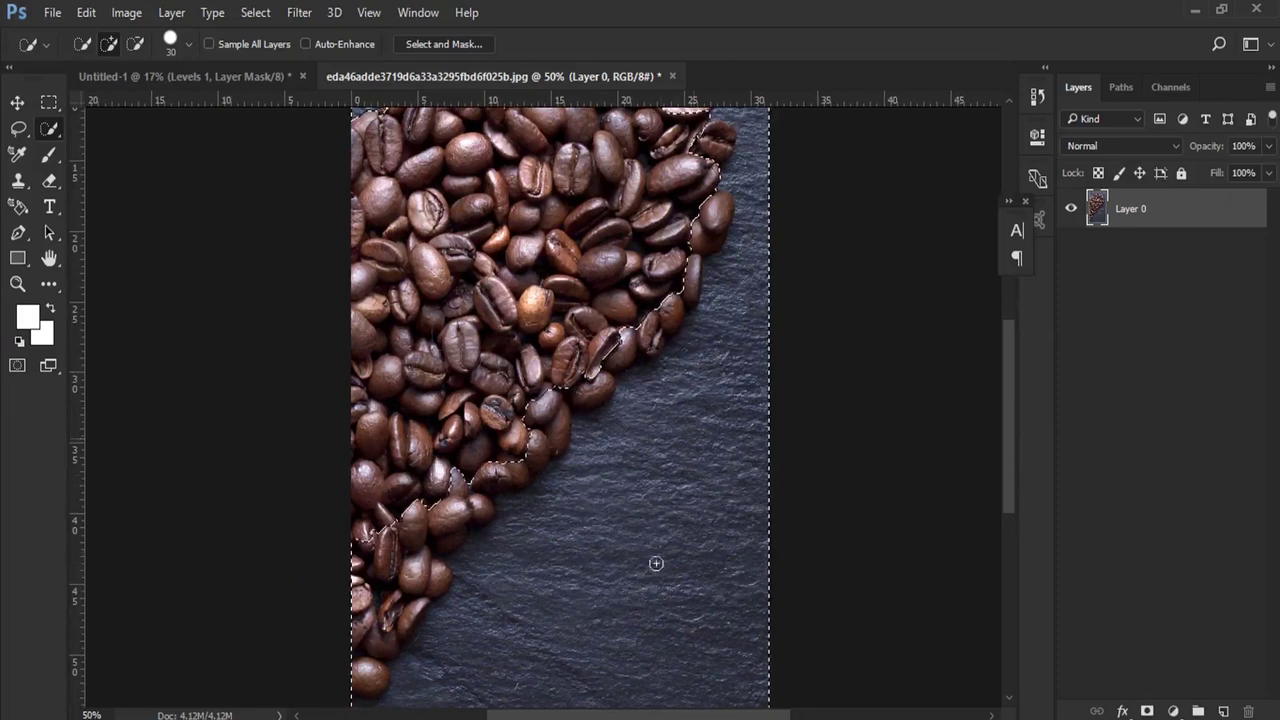
{"action": "scroll", "coordinate": [654, 563], "scroll_direction": "down", "scroll_amount": 8}
{"action": "mouse_move", "coordinate": [484, 228]}
{"action": "left_mouse_down"}
{"action": "mouse_move", "coordinate": [369, 490]}
{"action": "mouse_move", "coordinate": [379, 436]}
{"action": "left_mouse_up"}
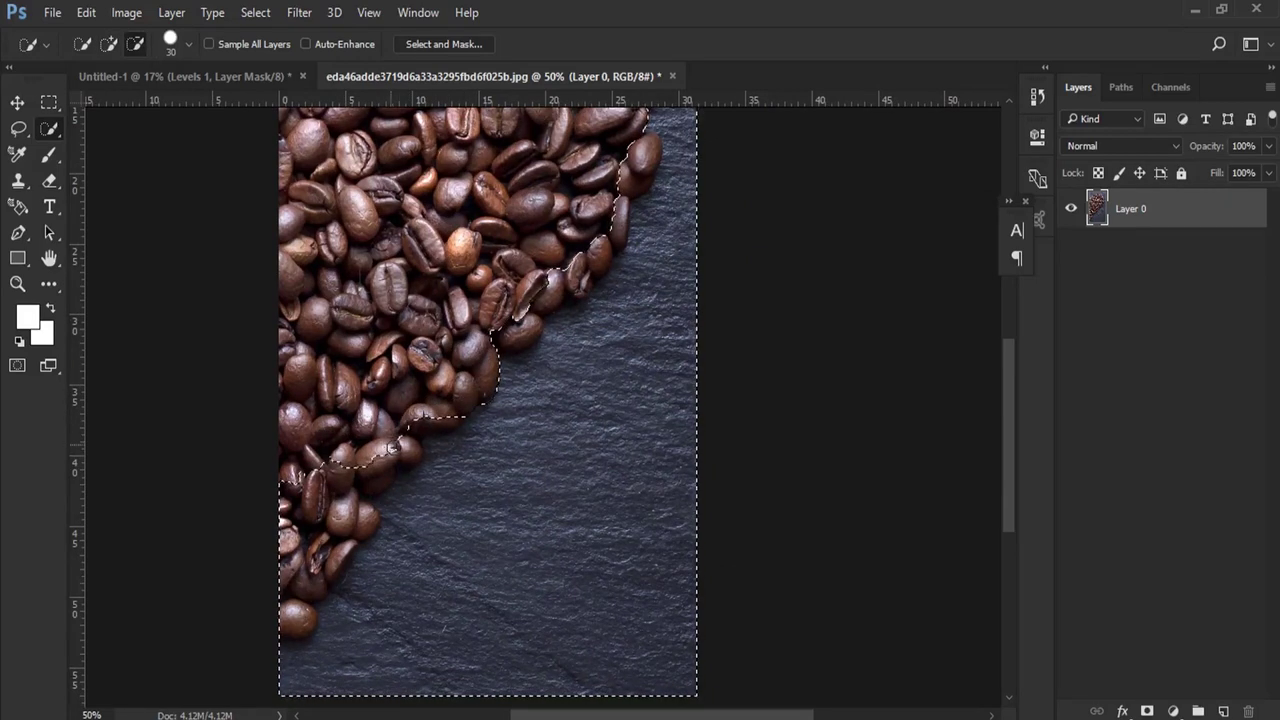
{"action": "key", "text": "z"}
{"action": "left_click", "coordinate": [450, 522]}
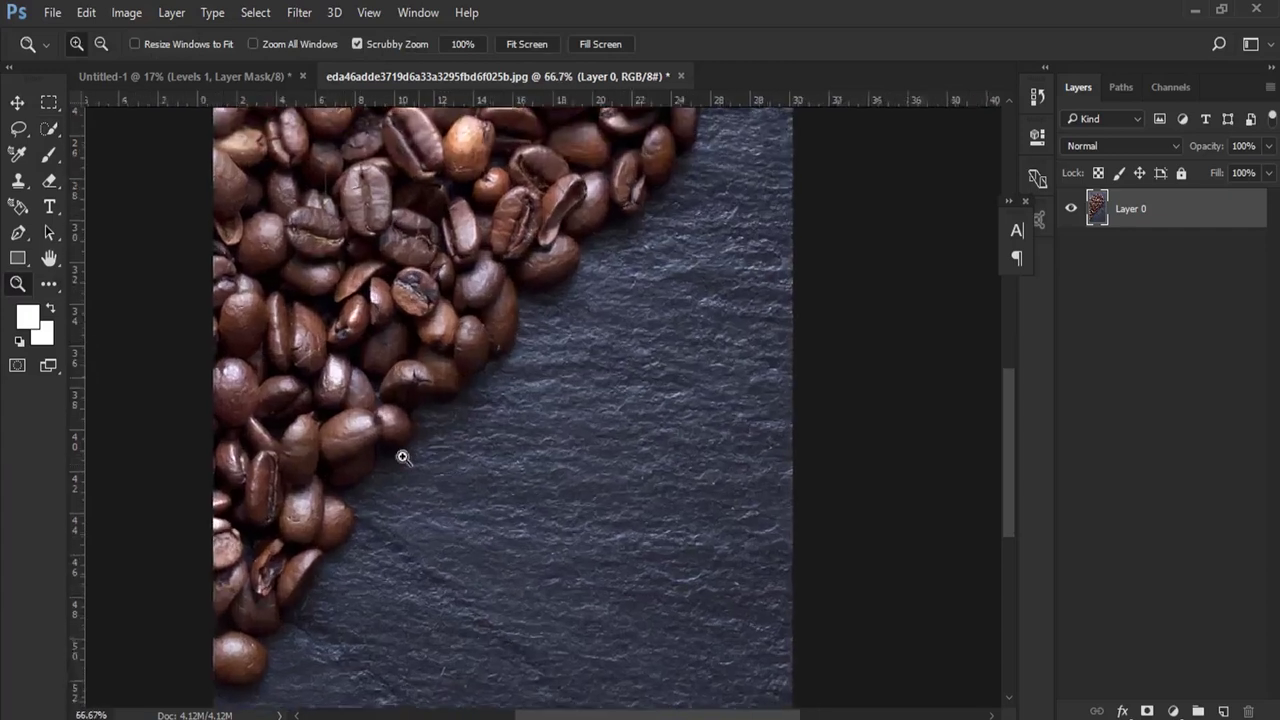
{"action": "key", "text": "ctrl+plus"}
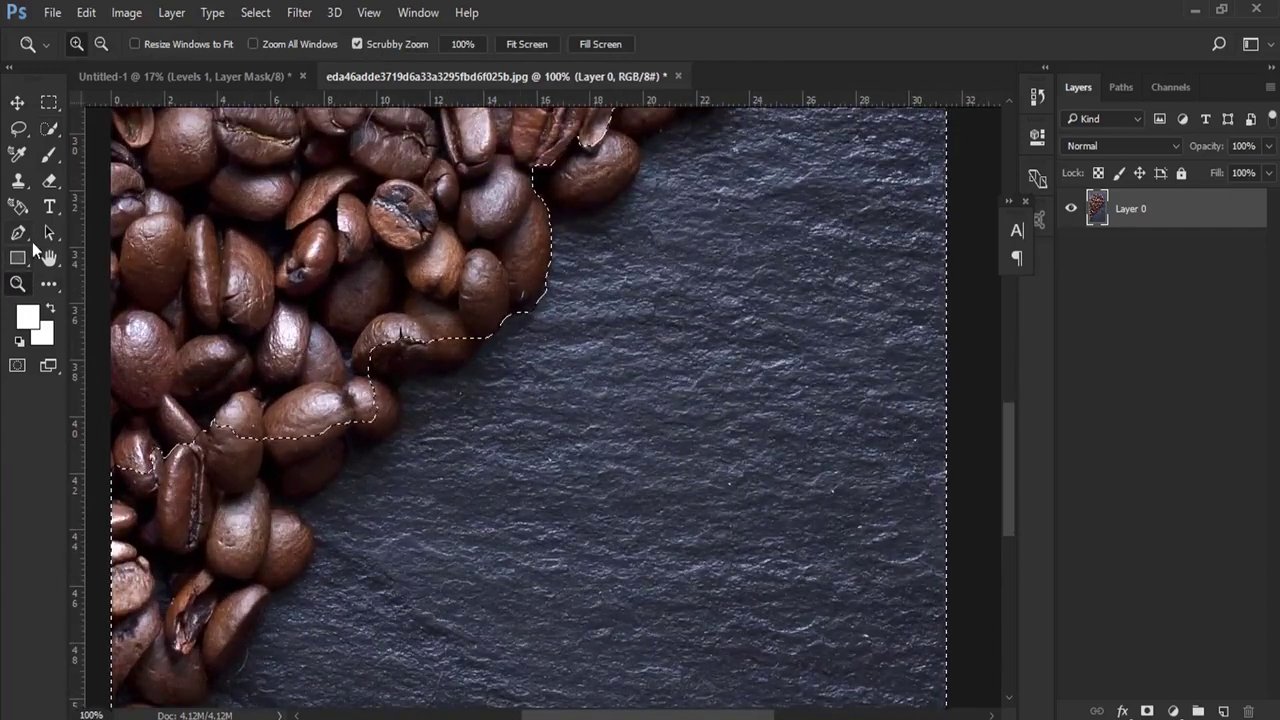
Step: Brush the background selection along the lower beans in add mode
{"action": "left_click", "coordinate": [49, 128]}
{"action": "mouse_move", "coordinate": [257, 386]}
{"action": "left_mouse_down"}
{"action": "mouse_move", "coordinate": [255, 452]}
{"action": "mouse_move", "coordinate": [197, 580]}
{"action": "left_mouse_up"}
{"action": "mouse_move", "coordinate": [253, 548]}
{"action": "left_mouse_down"}
{"action": "mouse_move", "coordinate": [275, 547]}
{"action": "mouse_move", "coordinate": [326, 453]}
{"action": "left_mouse_up"}
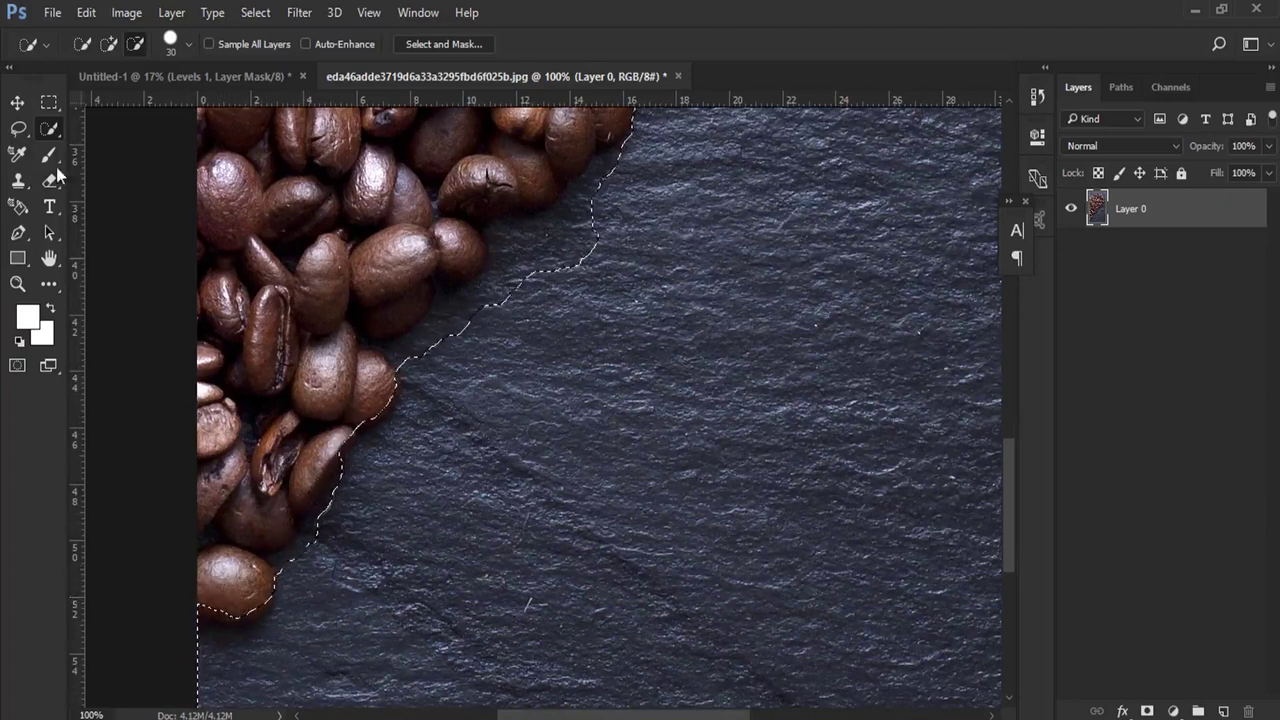
{"action": "right_click", "coordinate": [47, 137]}
{"action": "left_click", "coordinate": [100, 130]}
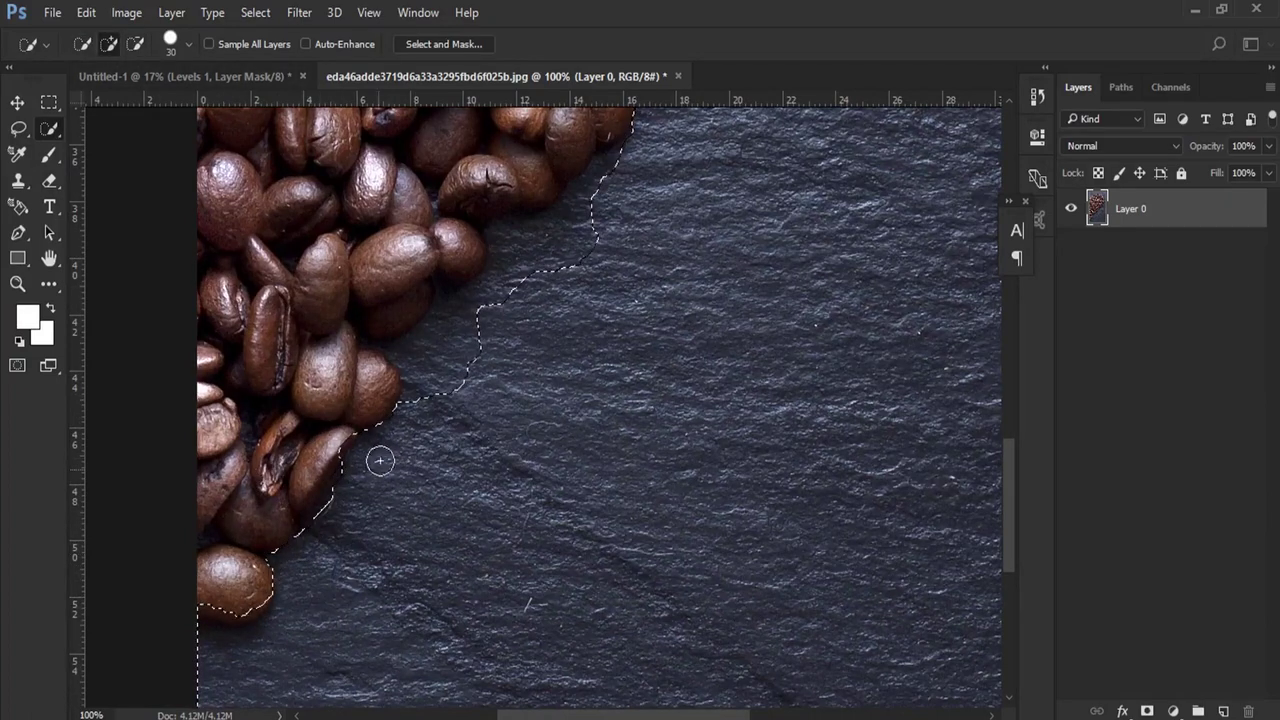
{"action": "mouse_move", "coordinate": [475, 310]}
{"action": "left_mouse_down"}
{"action": "mouse_move", "coordinate": [380, 491]}
{"action": "mouse_move", "coordinate": [451, 427]}
{"action": "mouse_move", "coordinate": [360, 478]}
{"action": "left_mouse_up"}
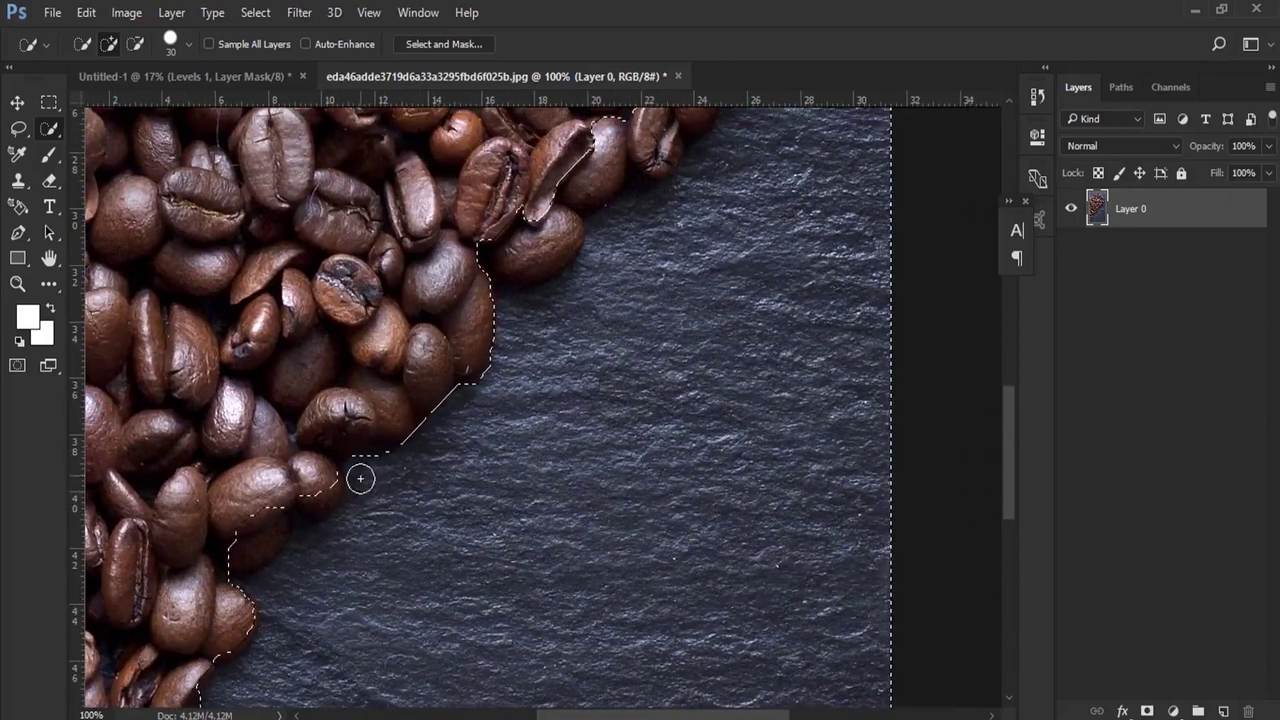
{"action": "left_click_drag", "start_coordinate": [554, 399], "coordinate": [343, 626]}
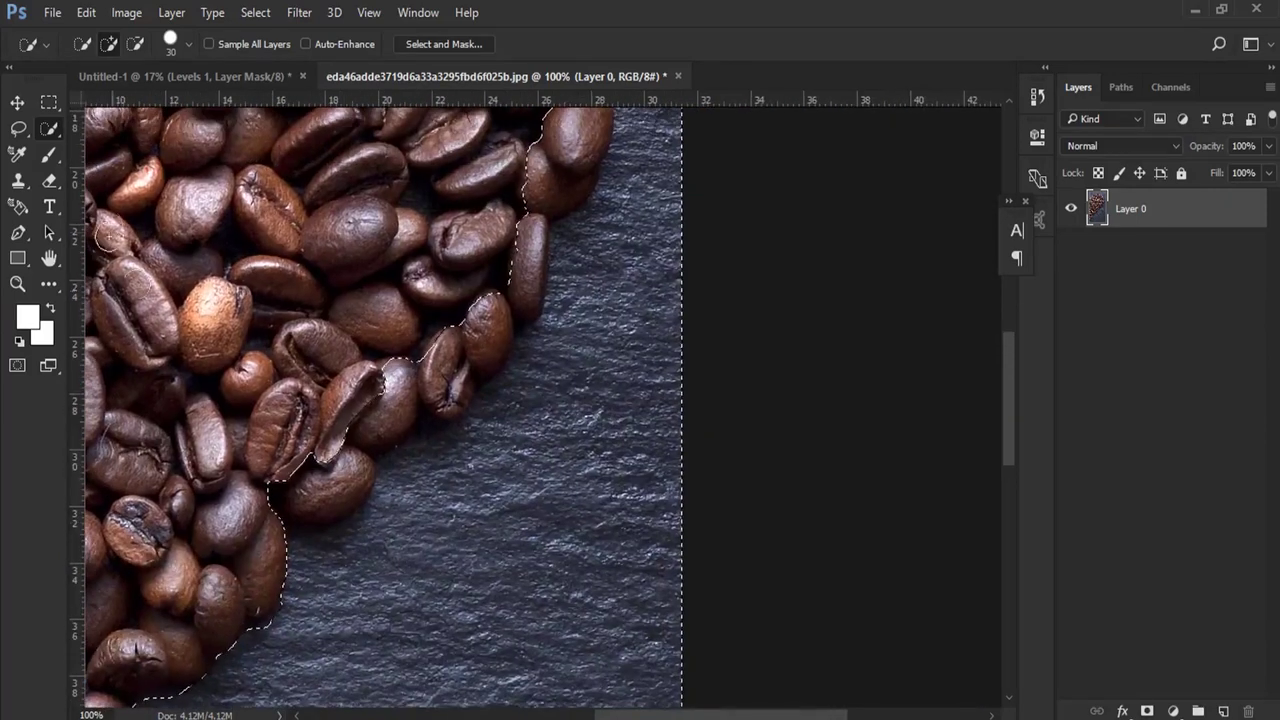
{"action": "left_click_drag", "start_coordinate": [368, 438], "coordinate": [318, 481]}
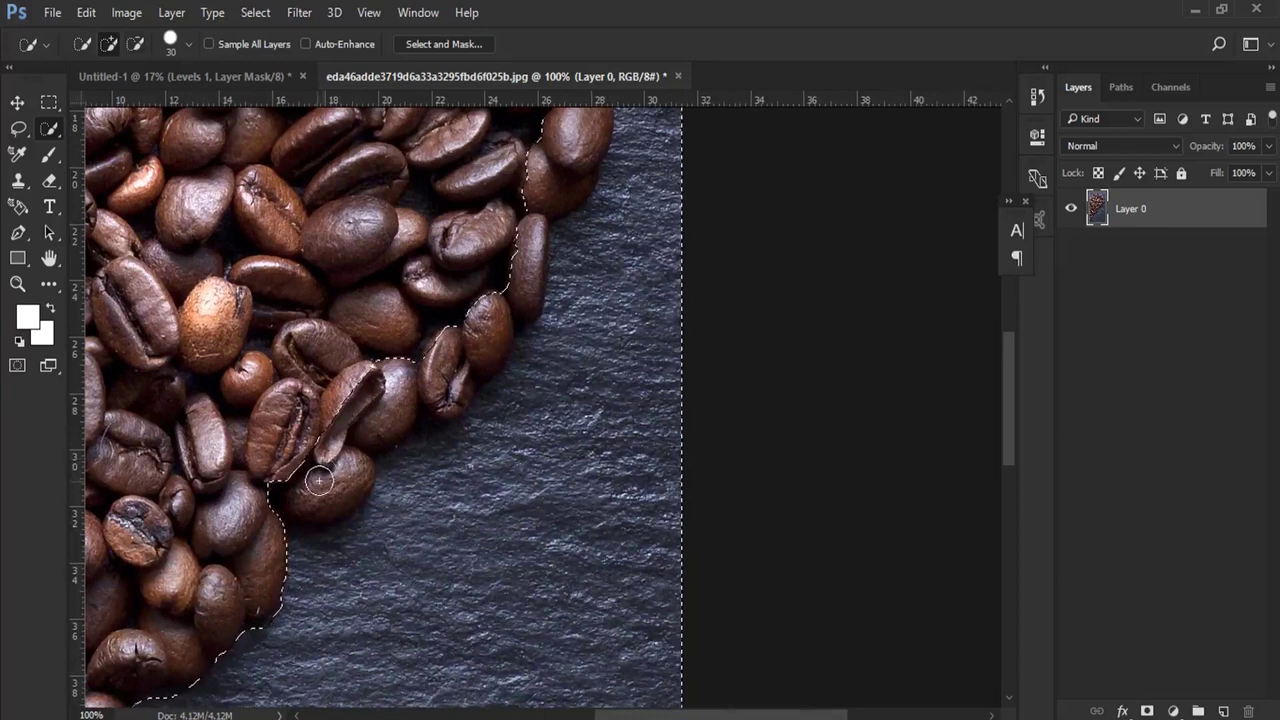
Step: Fit the selection edge to the right-side beans, subtracting wrongly included bean areas
{"action": "left_click_drag", "start_coordinate": [360, 395], "coordinate": [395, 388]}
{"action": "mouse_move", "coordinate": [340, 485]}
{"action": "left_mouse_down"}
{"action": "mouse_move", "coordinate": [306, 484]}
{"action": "mouse_move", "coordinate": [328, 461]}
{"action": "left_mouse_up"}
{"action": "left_click", "coordinate": [135, 44]}
{"action": "mouse_move", "coordinate": [346, 508]}
{"action": "left_mouse_down"}
{"action": "mouse_move", "coordinate": [333, 590]}
{"action": "mouse_move", "coordinate": [326, 543]}
{"action": "mouse_move", "coordinate": [363, 531]}
{"action": "left_mouse_up"}
{"action": "left_click", "coordinate": [108, 44]}
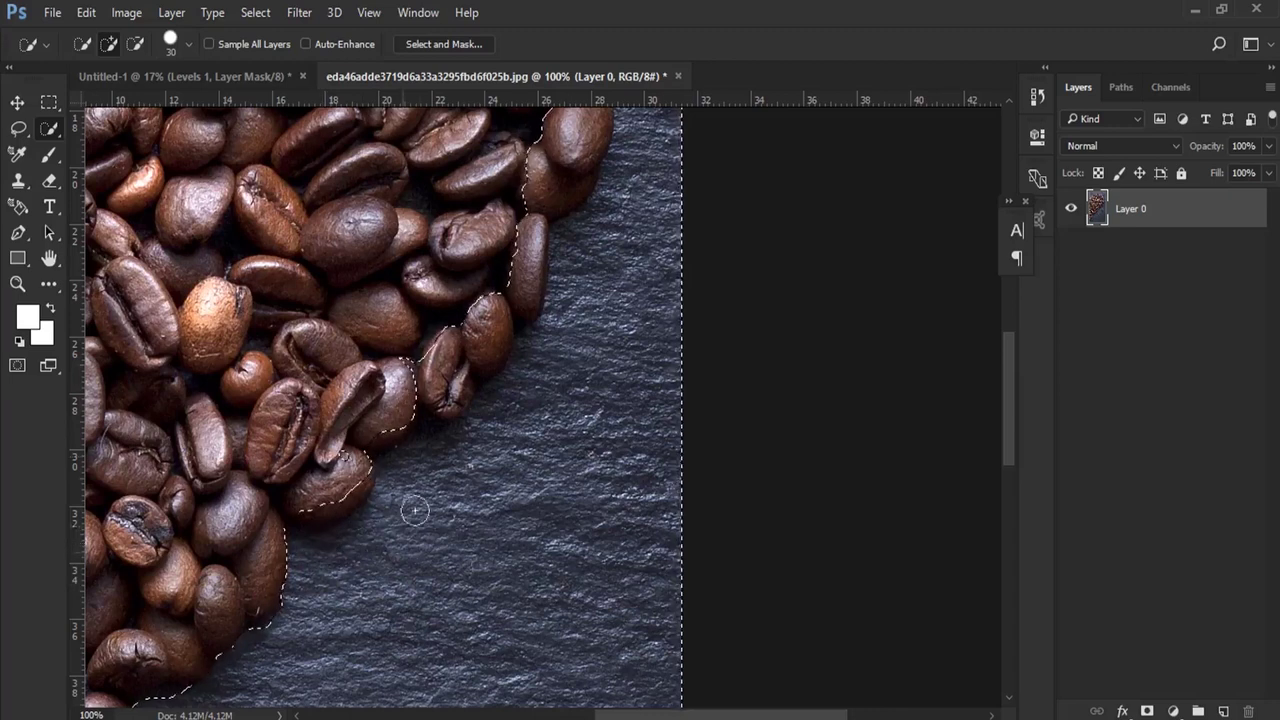
{"action": "scroll", "coordinate": [300, 530], "scroll_direction": "up", "scroll_amount": 3}
{"action": "scroll", "coordinate": [300, 530], "scroll_direction": "right", "scroll_amount": 2}
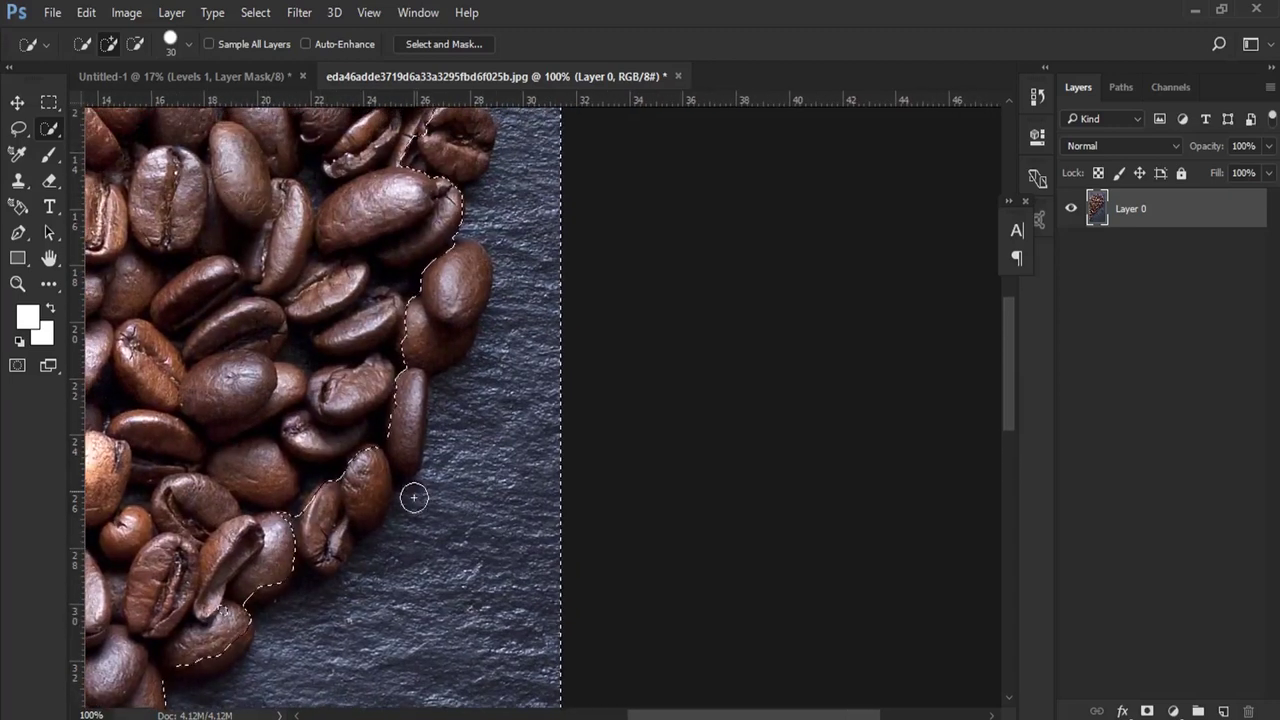
{"action": "left_click", "coordinate": [397, 408]}
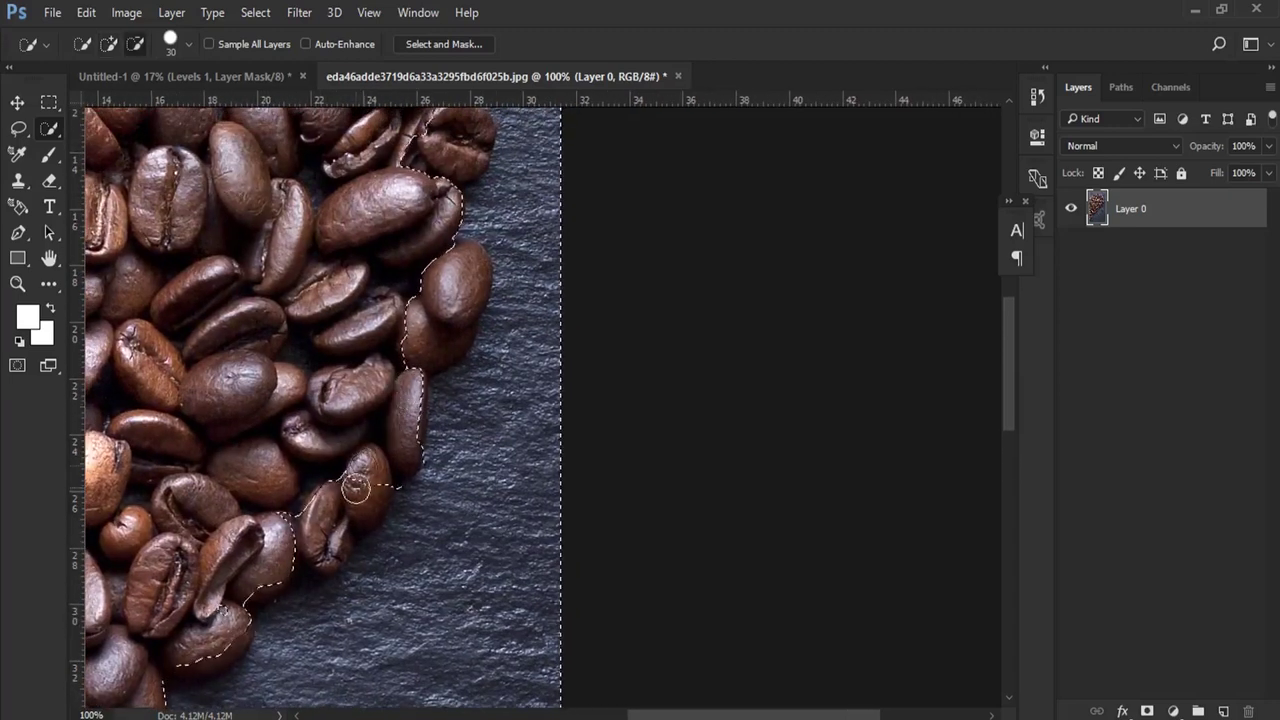
{"action": "left_click", "coordinate": [414, 515]}
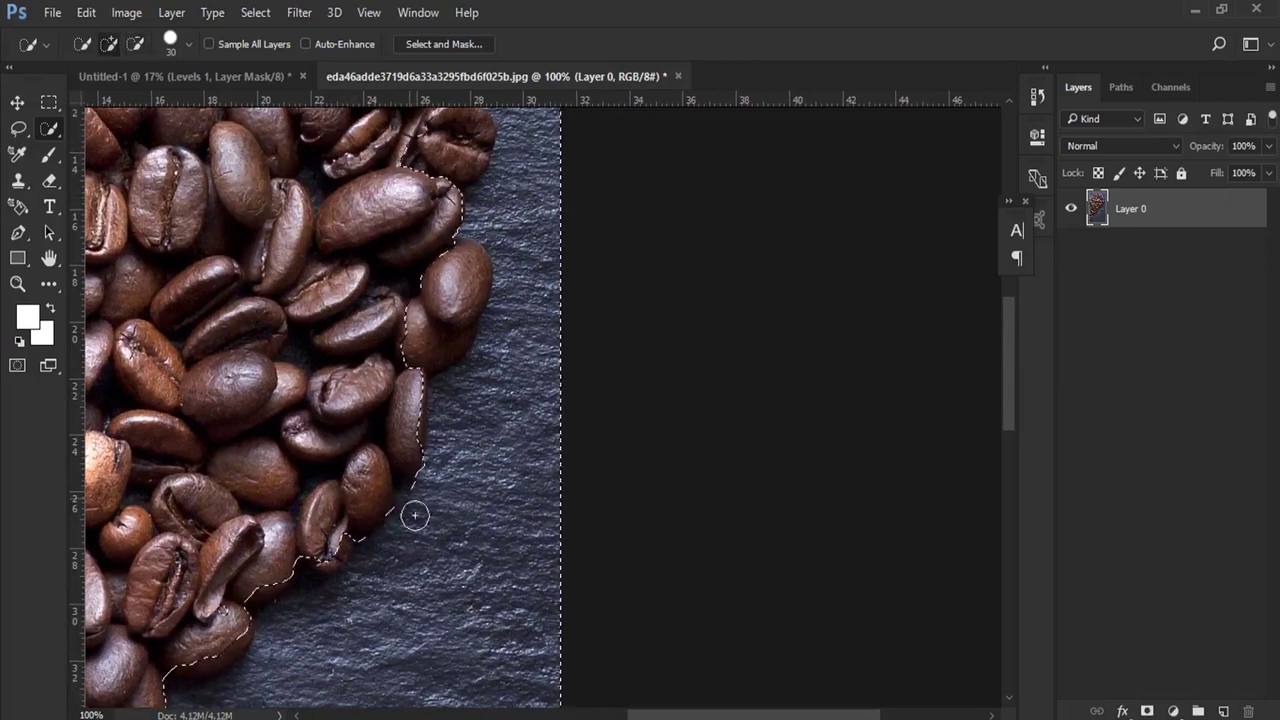
Step: With a 20 px brush, trace the selection around the lower-right and upper beans
{"action": "left_click", "coordinate": [188, 44]}
{"action": "left_click", "coordinate": [436, 353]}
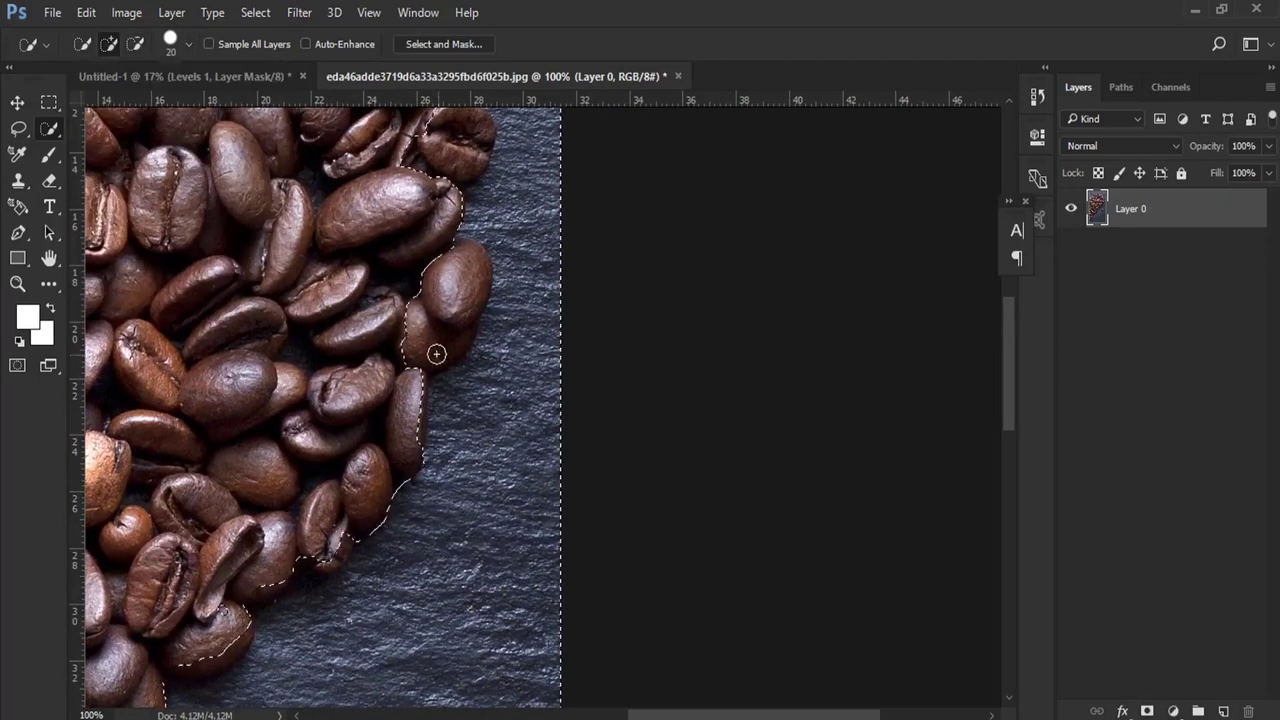
{"action": "scroll", "coordinate": [436, 345], "scroll_direction": "up", "scroll_amount": 5}
{"action": "left_click_drag", "start_coordinate": [421, 494], "coordinate": [443, 457]}
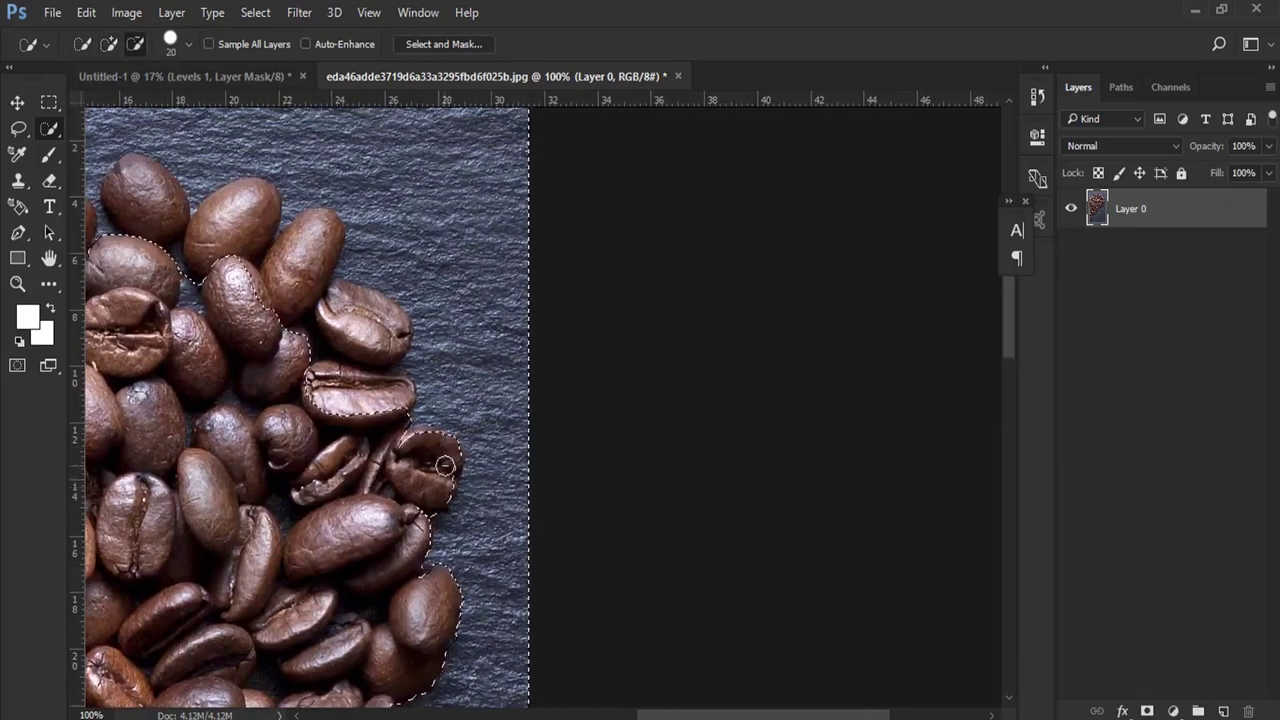
{"action": "scroll", "coordinate": [445, 465], "scroll_direction": "up", "scroll_amount": 1}
{"action": "scroll", "coordinate": [445, 465], "scroll_direction": "left", "scroll_amount": 2}
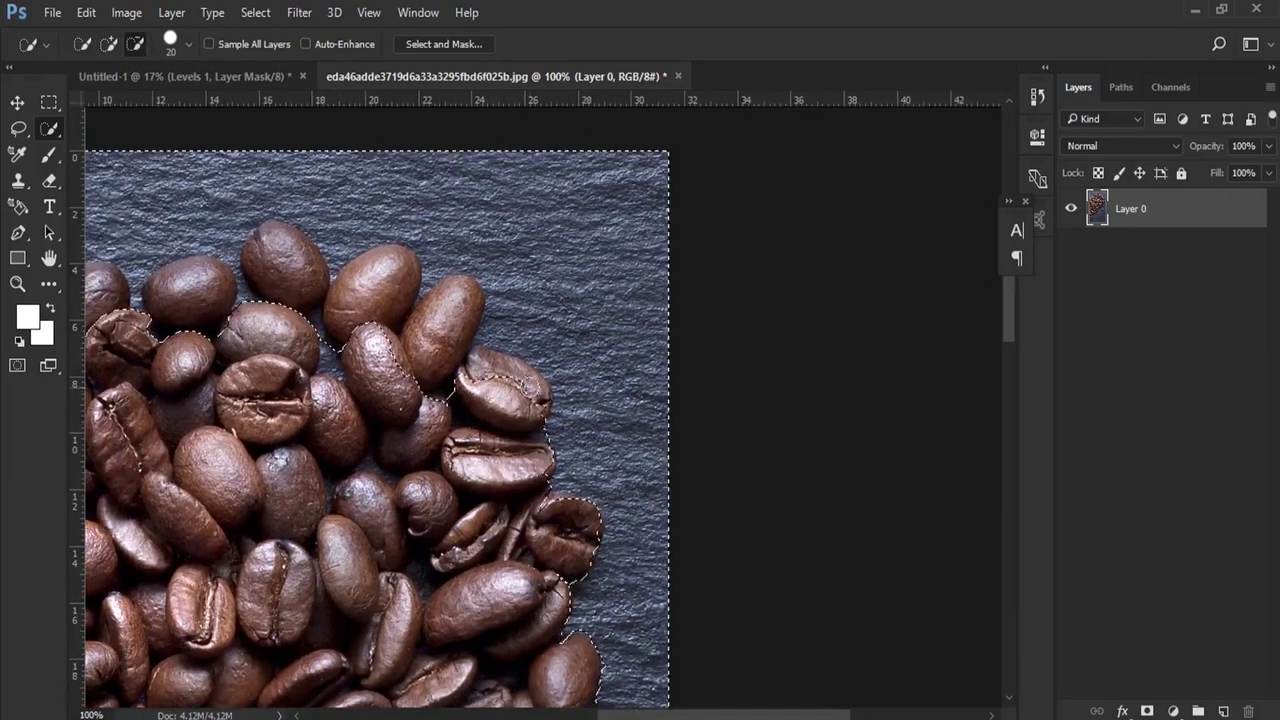
{"action": "left_click_drag", "start_coordinate": [460, 365], "coordinate": [436, 296]}
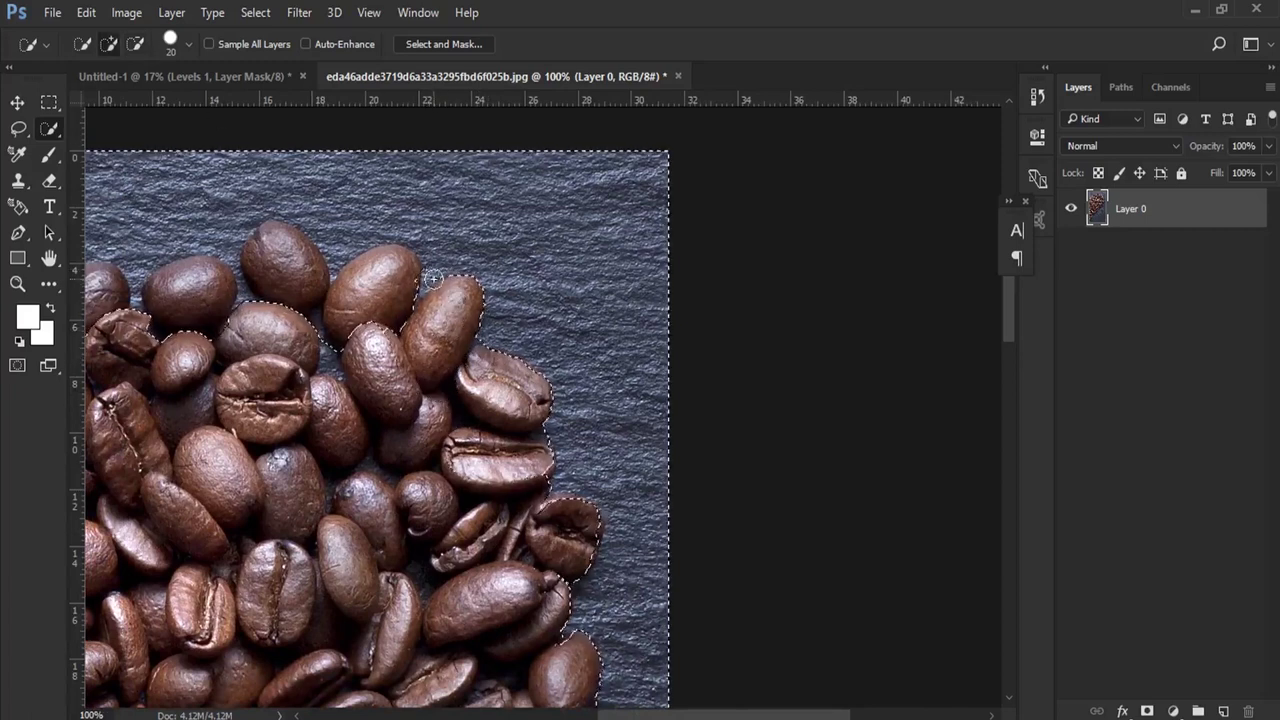
{"action": "mouse_move", "coordinate": [375, 280]}
{"action": "left_mouse_down"}
{"action": "mouse_move", "coordinate": [289, 282]}
{"action": "mouse_move", "coordinate": [331, 222]}
{"action": "left_mouse_up"}
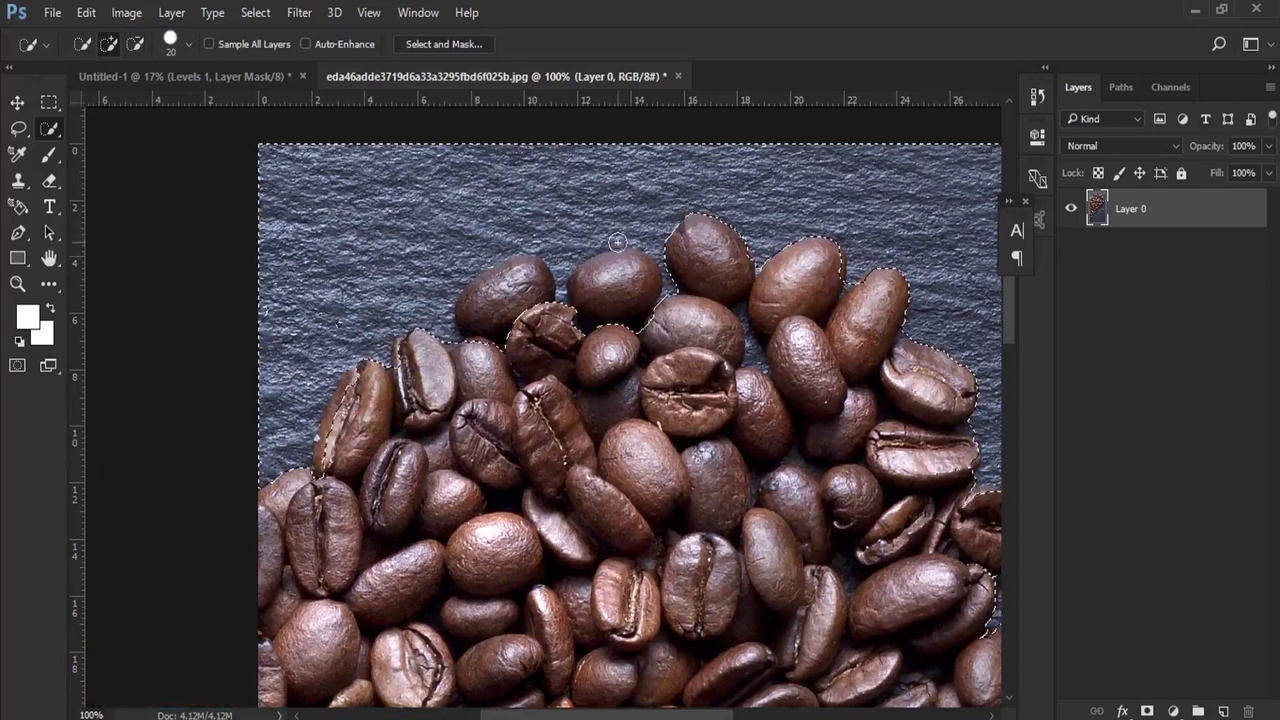
Step: Clean up the selection around the top bean, review the outline, and fit the image on screen
{"action": "mouse_move", "coordinate": [189, 306]}
{"action": "left_mouse_down"}
{"action": "mouse_move", "coordinate": [614, 298]}
{"action": "mouse_move", "coordinate": [645, 229]}
{"action": "left_mouse_up"}
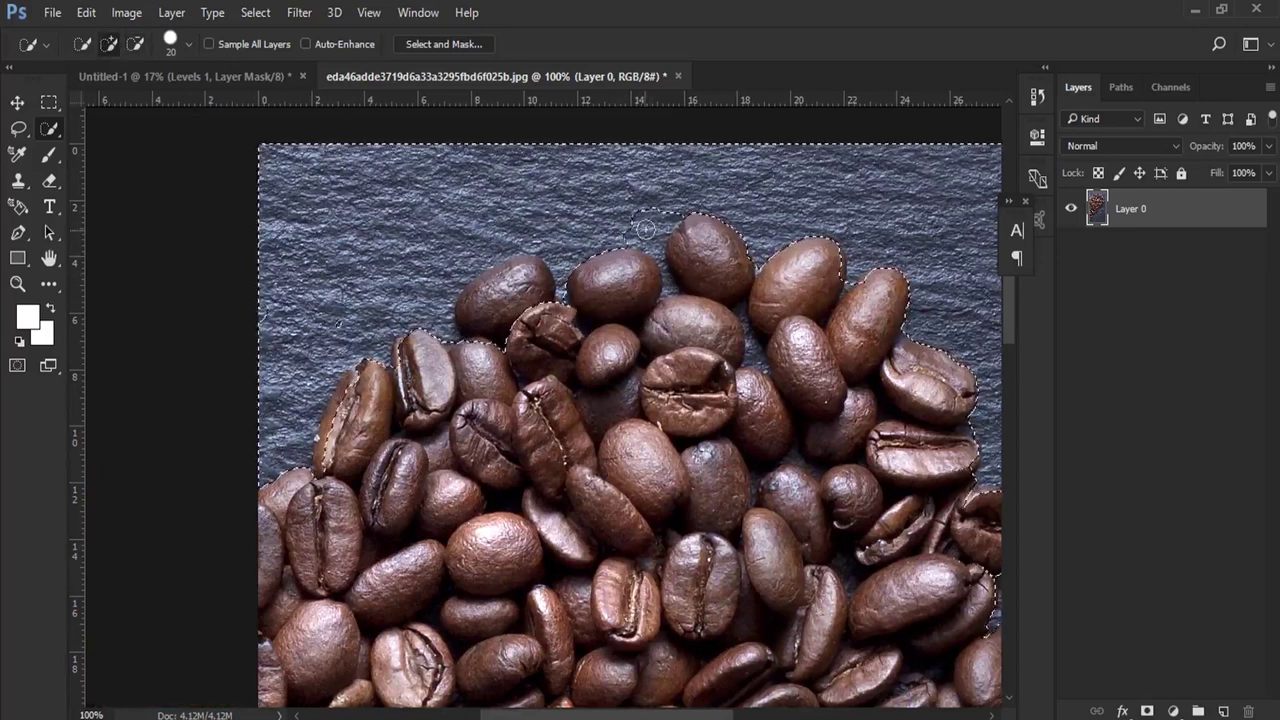
{"action": "left_click_drag", "start_coordinate": [640, 228], "coordinate": [623, 234]}
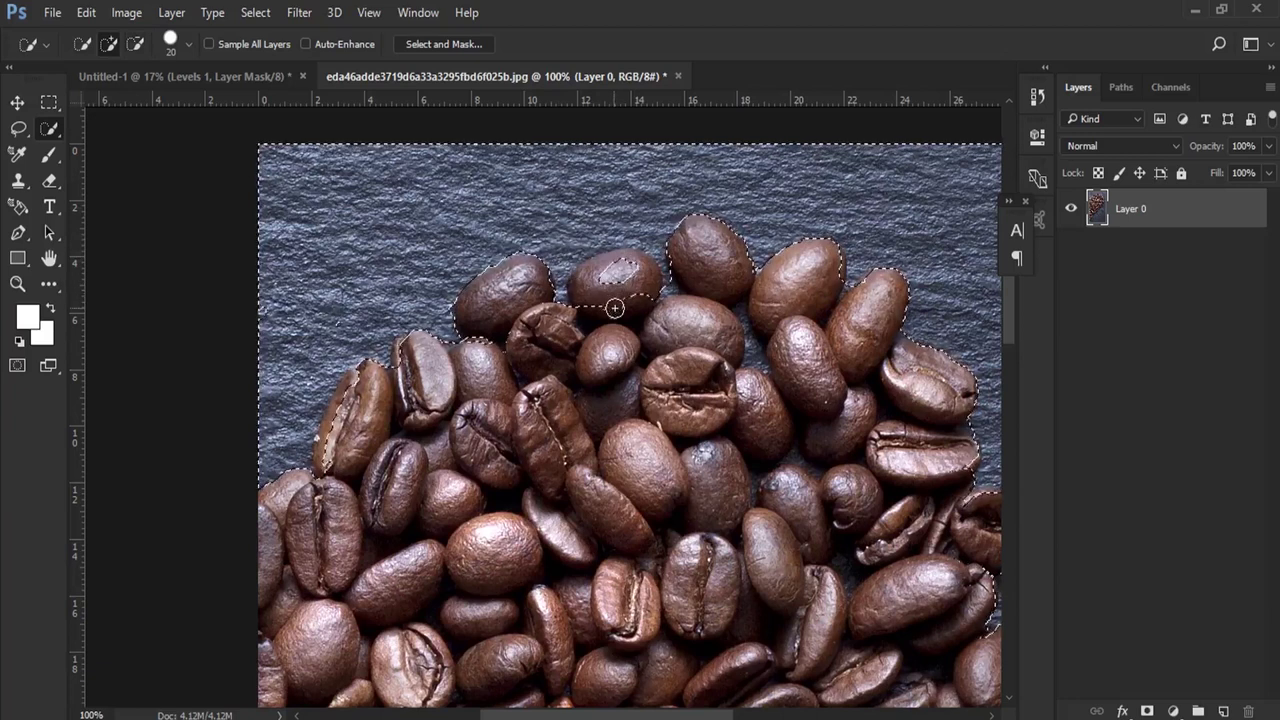
{"action": "left_click_drag", "start_coordinate": [634, 297], "coordinate": [626, 311]}
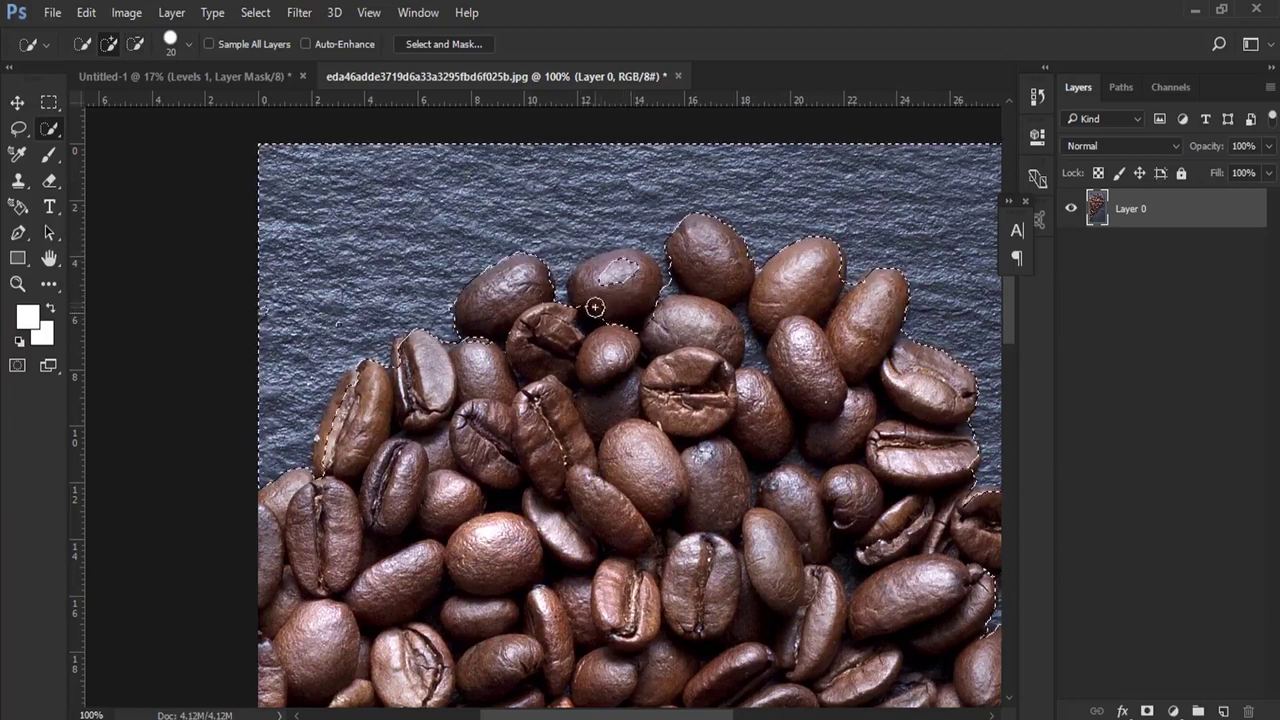
{"action": "left_click", "coordinate": [590, 316]}
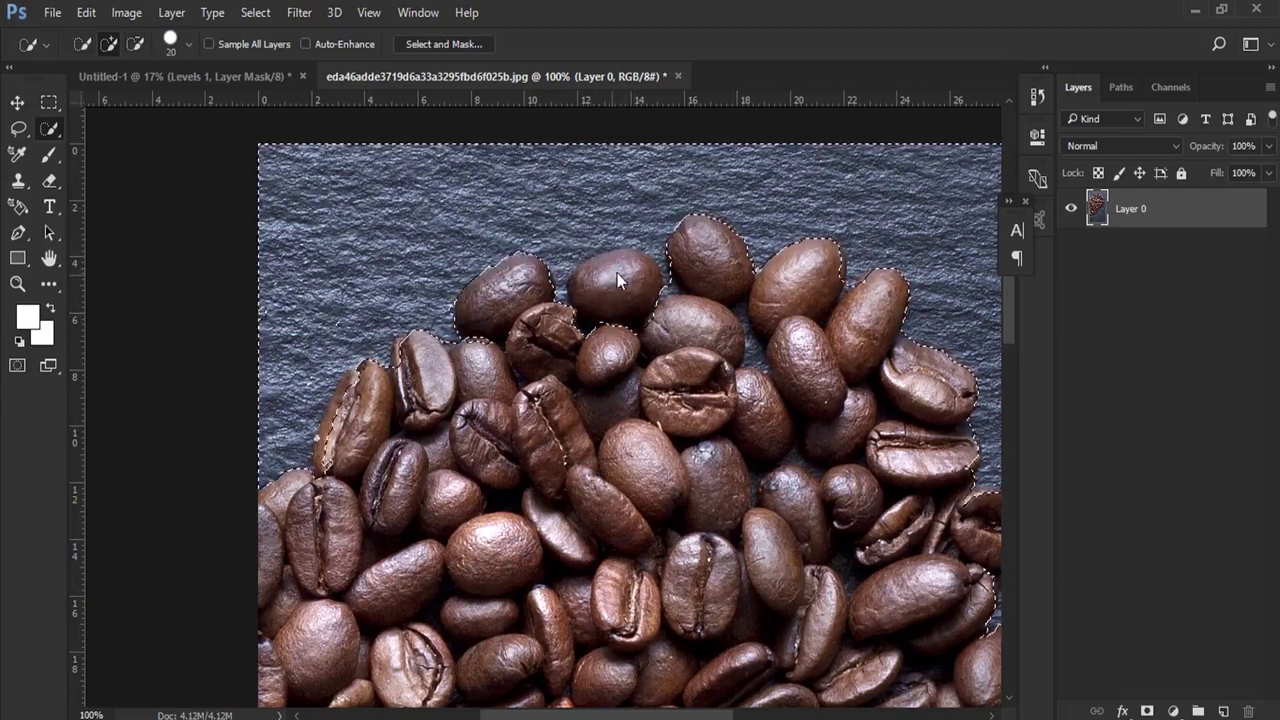
{"action": "scroll", "coordinate": [543, 214], "scroll_direction": "down", "scroll_amount": 2}
{"action": "scroll", "coordinate": [543, 214], "scroll_direction": "left", "scroll_amount": 2}
{"action": "scroll", "coordinate": [500, 220], "scroll_direction": "left", "scroll_amount": 2}
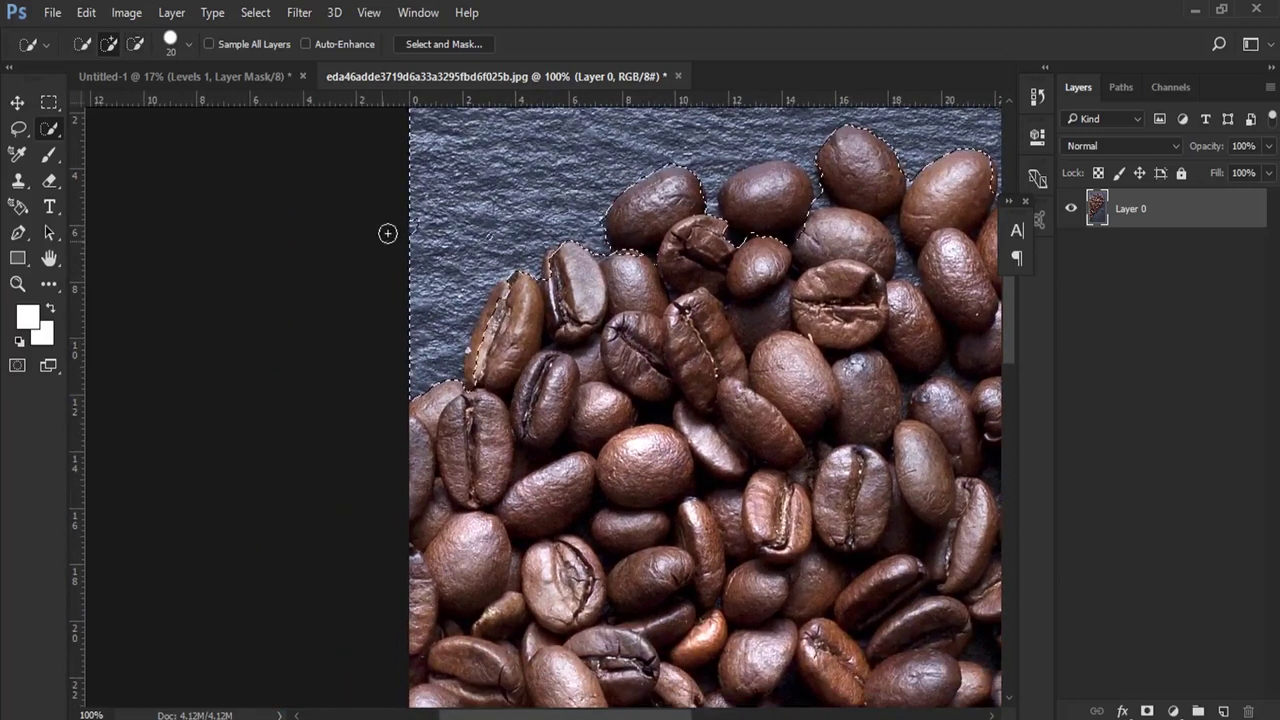
{"action": "scroll", "coordinate": [449, 320], "scroll_direction": "up", "scroll_amount": 3}
{"action": "scroll", "coordinate": [400, 322], "scroll_direction": "right", "scroll_amount": 3}
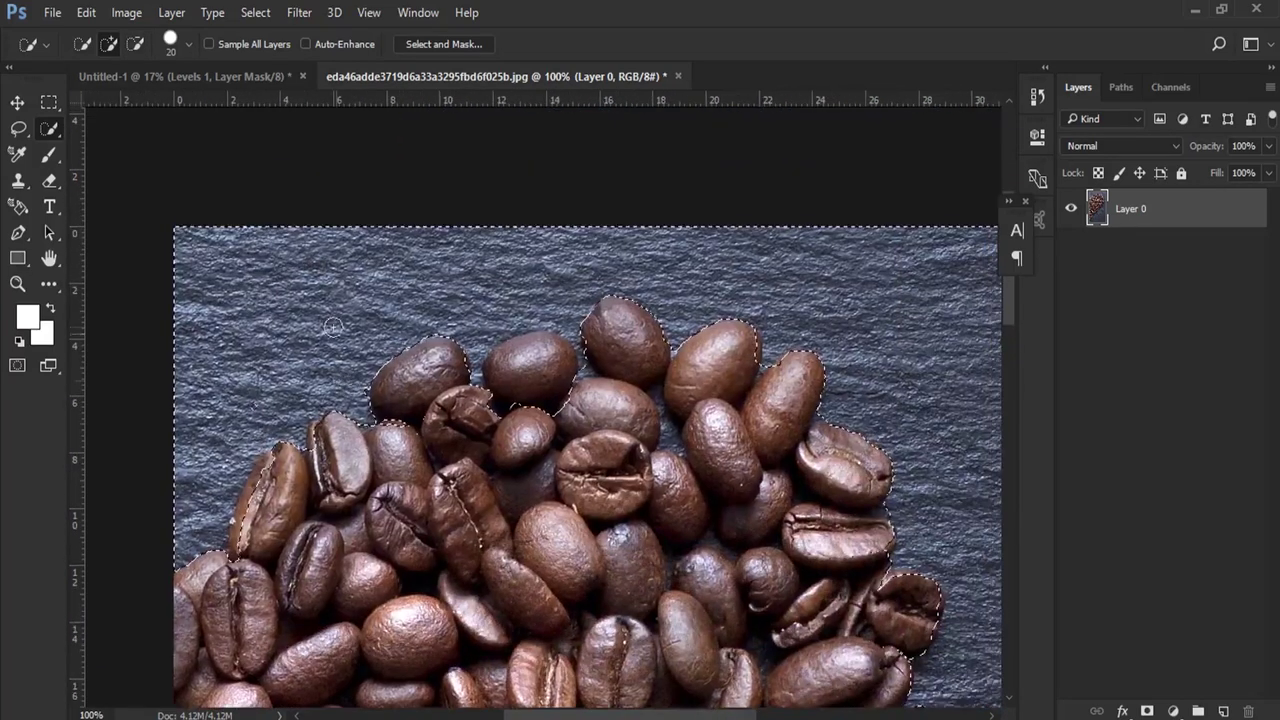
{"action": "scroll", "coordinate": [528, 377], "scroll_direction": "down", "scroll_amount": 2}
{"action": "scroll", "coordinate": [528, 377], "scroll_direction": "right", "scroll_amount": 3}
{"action": "scroll", "coordinate": [545, 279], "scroll_direction": "down", "scroll_amount": 1}
{"action": "scroll", "coordinate": [545, 279], "scroll_direction": "left", "scroll_amount": 1}
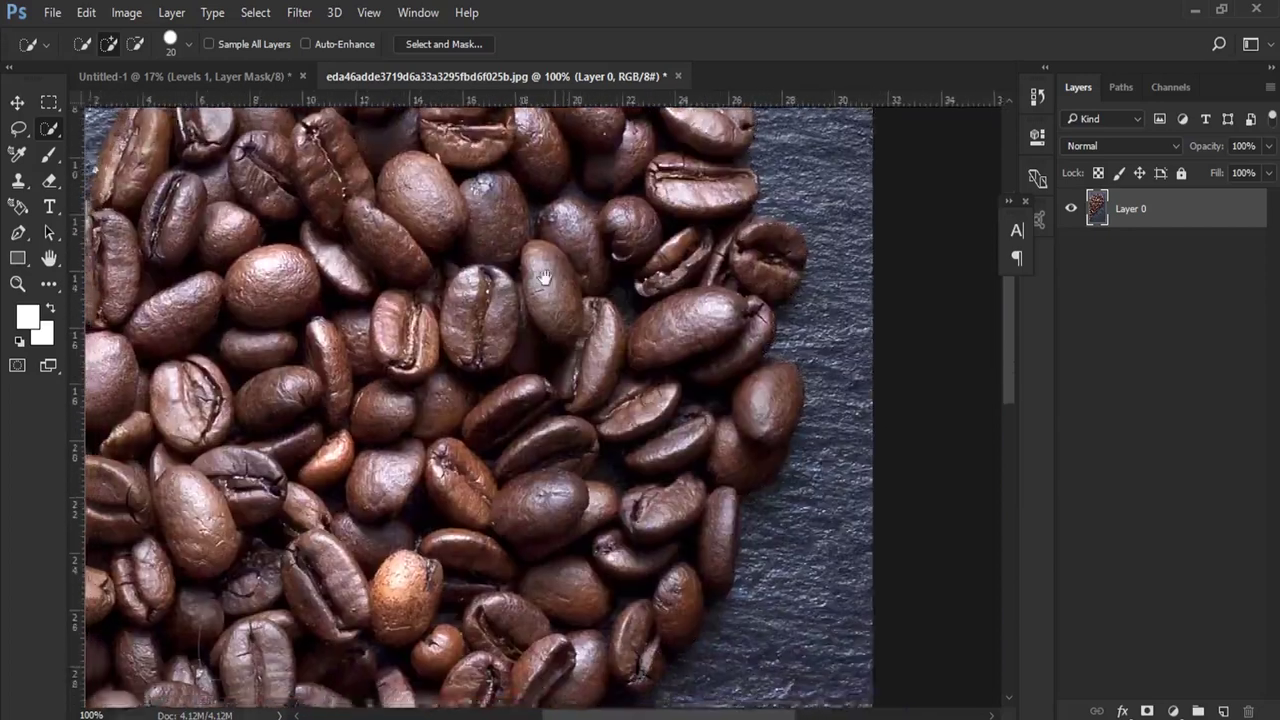
{"action": "scroll", "coordinate": [543, 279], "scroll_direction": "down", "scroll_amount": 4}
{"action": "scroll", "coordinate": [652, 243], "scroll_direction": "left", "scroll_amount": 2}
{"action": "scroll", "coordinate": [660, 262], "scroll_direction": "down", "scroll_amount": 3}
{"action": "scroll", "coordinate": [660, 262], "scroll_direction": "left", "scroll_amount": 2}
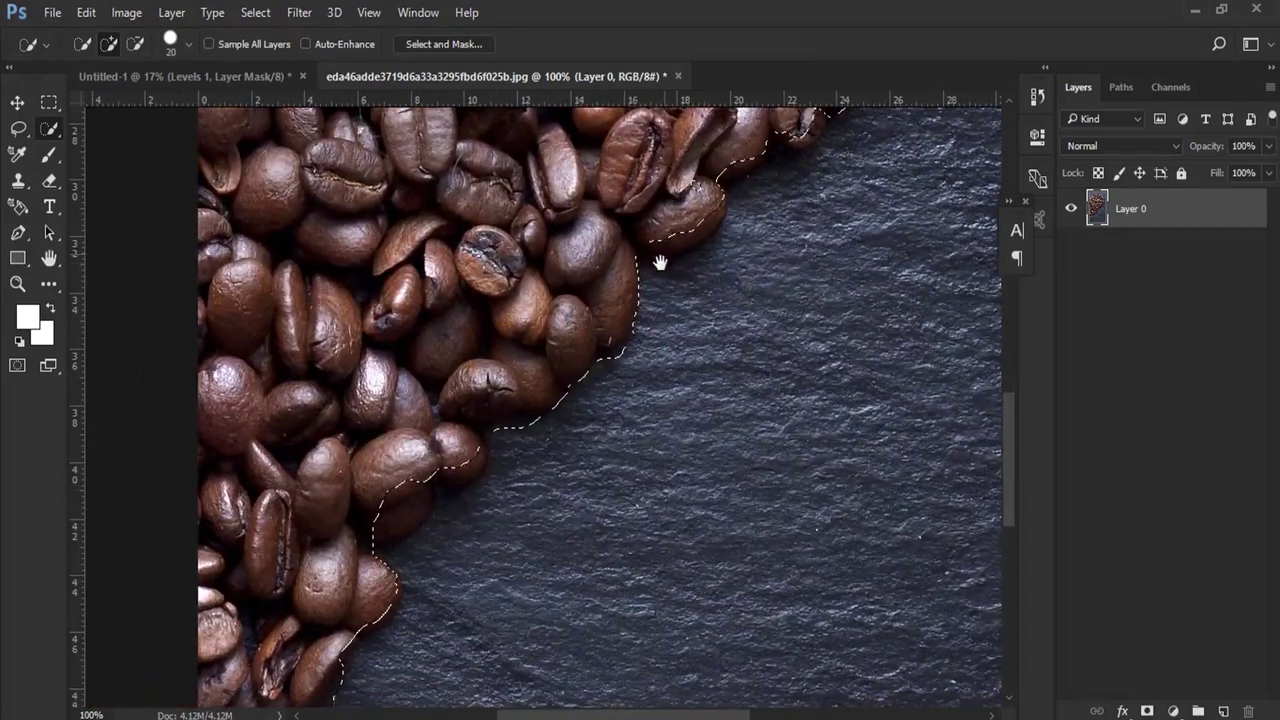
{"action": "scroll", "coordinate": [511, 396], "scroll_direction": "down", "scroll_amount": 3}
{"action": "scroll", "coordinate": [511, 396], "scroll_direction": "left", "scroll_amount": 2}
{"action": "scroll", "coordinate": [565, 291], "scroll_direction": "left", "scroll_amount": 2}
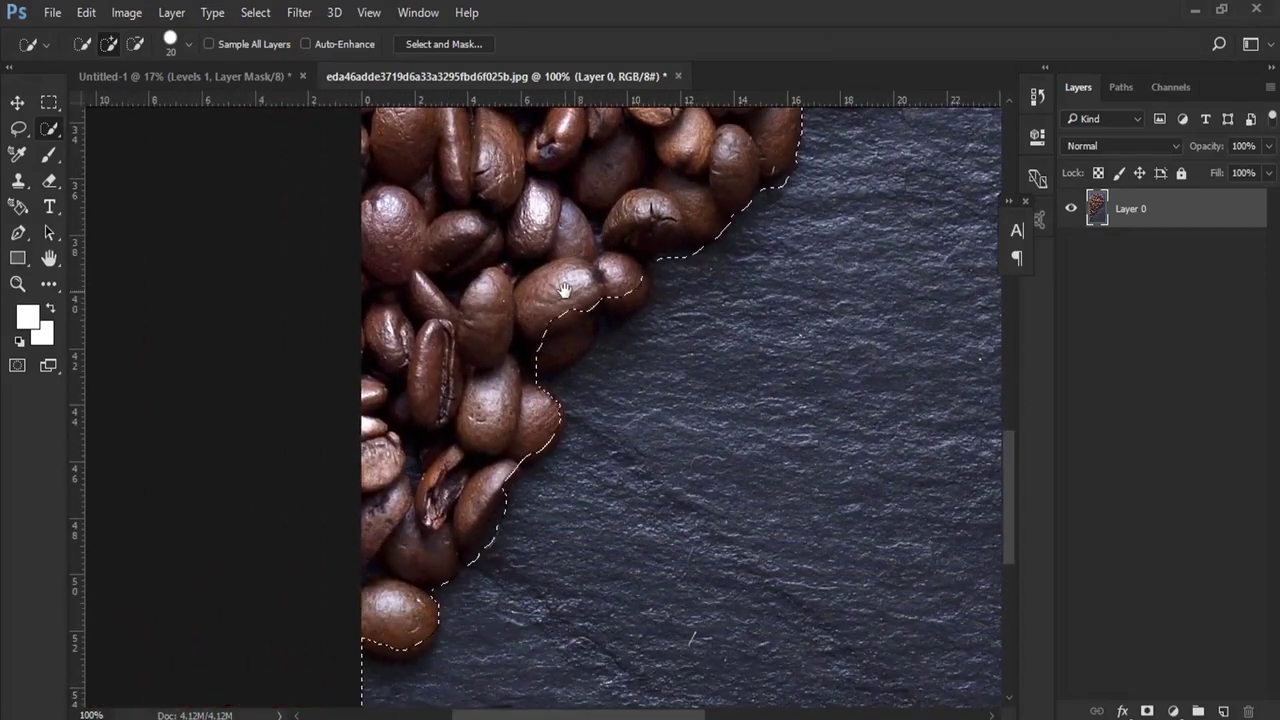
{"action": "scroll", "coordinate": [565, 291], "scroll_direction": "down", "scroll_amount": 2}
{"action": "scroll", "coordinate": [450, 400], "scroll_direction": "right", "scroll_amount": 3}
{"action": "scroll", "coordinate": [450, 400], "scroll_direction": "down", "scroll_amount": 3}
{"action": "scroll", "coordinate": [306, 491], "scroll_direction": "right", "scroll_amount": 2}
{"action": "scroll", "coordinate": [306, 491], "scroll_direction": "up", "scroll_amount": 2}
{"action": "scroll", "coordinate": [342, 136], "scroll_direction": "left", "scroll_amount": 1}
{"action": "left_click", "coordinate": [369, 12]}
{"action": "left_click", "coordinate": [469, 189]}
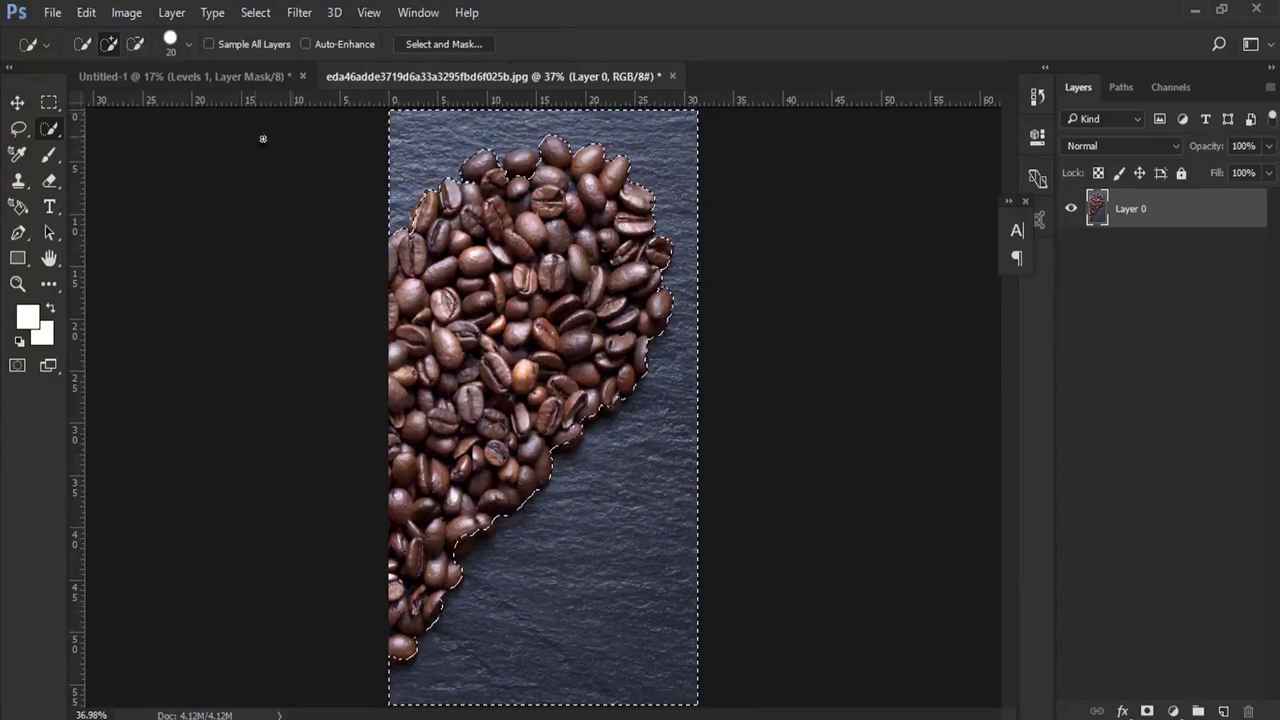
Step: Delete the slate background after smoothing the selection with a 20 pixel radius
{"action": "left_click", "coordinate": [88, 12]}
{"action": "left_click", "coordinate": [140, 214]}
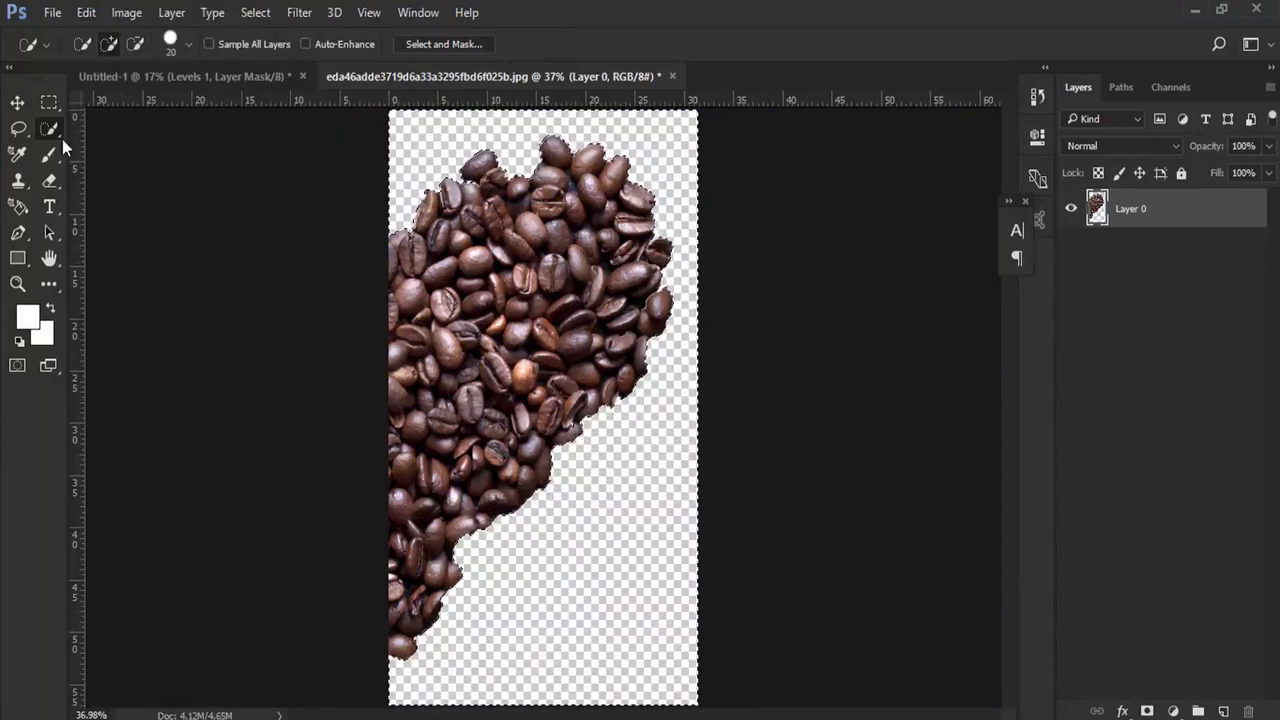
{"action": "left_click", "coordinate": [299, 12]}
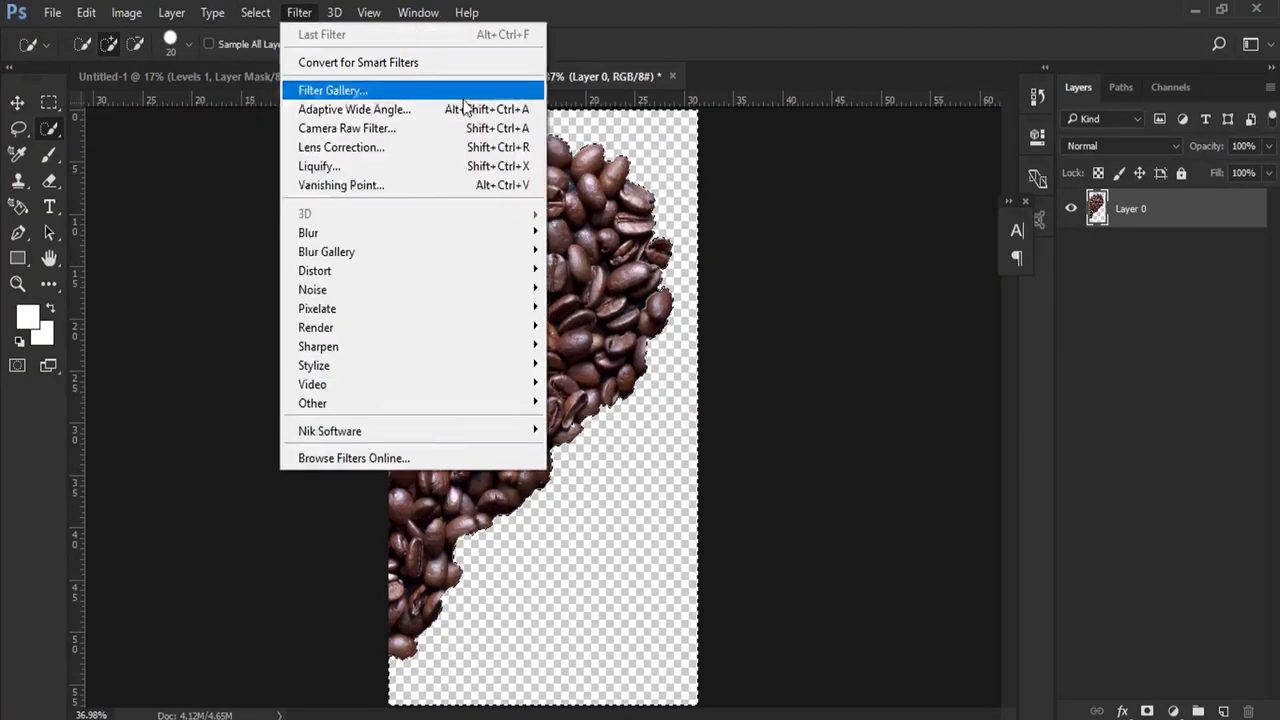
{"action": "mouse_move", "coordinate": [270, 270]}
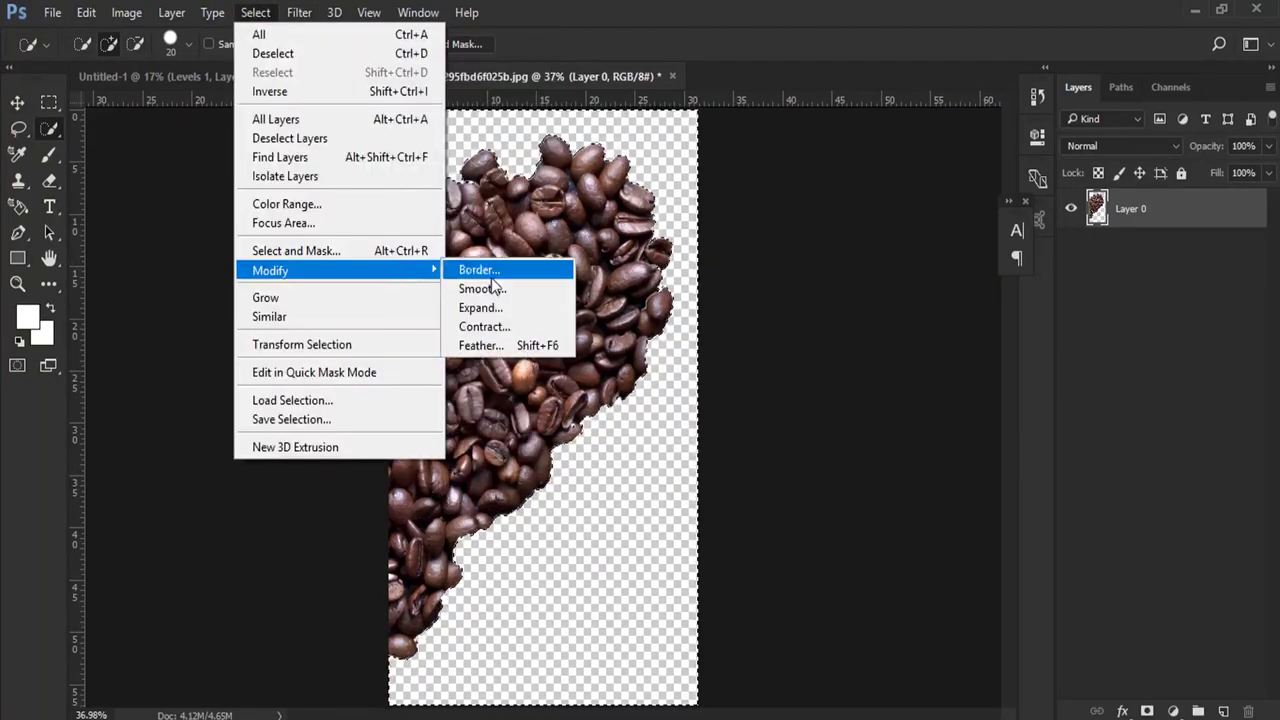
{"action": "left_click", "coordinate": [482, 288]}
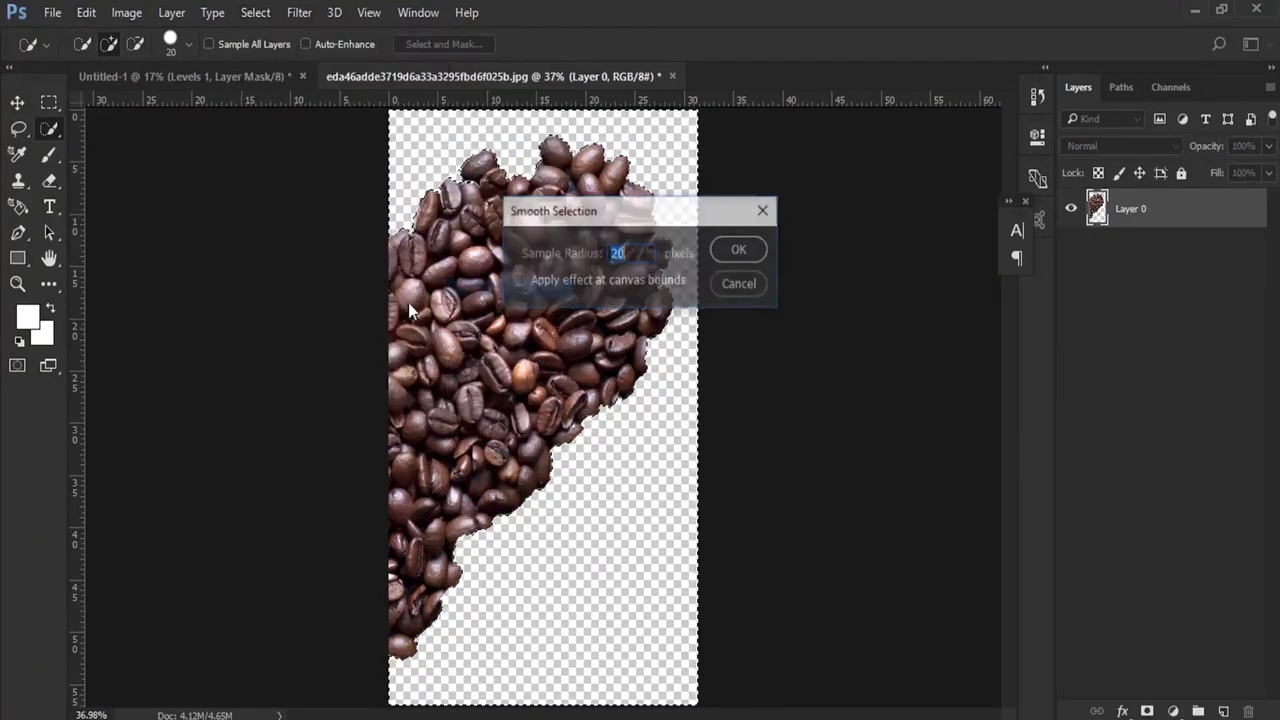
{"action": "left_click", "coordinate": [740, 250]}
{"action": "left_click", "coordinate": [86, 12]}
{"action": "left_click", "coordinate": [154, 218]}
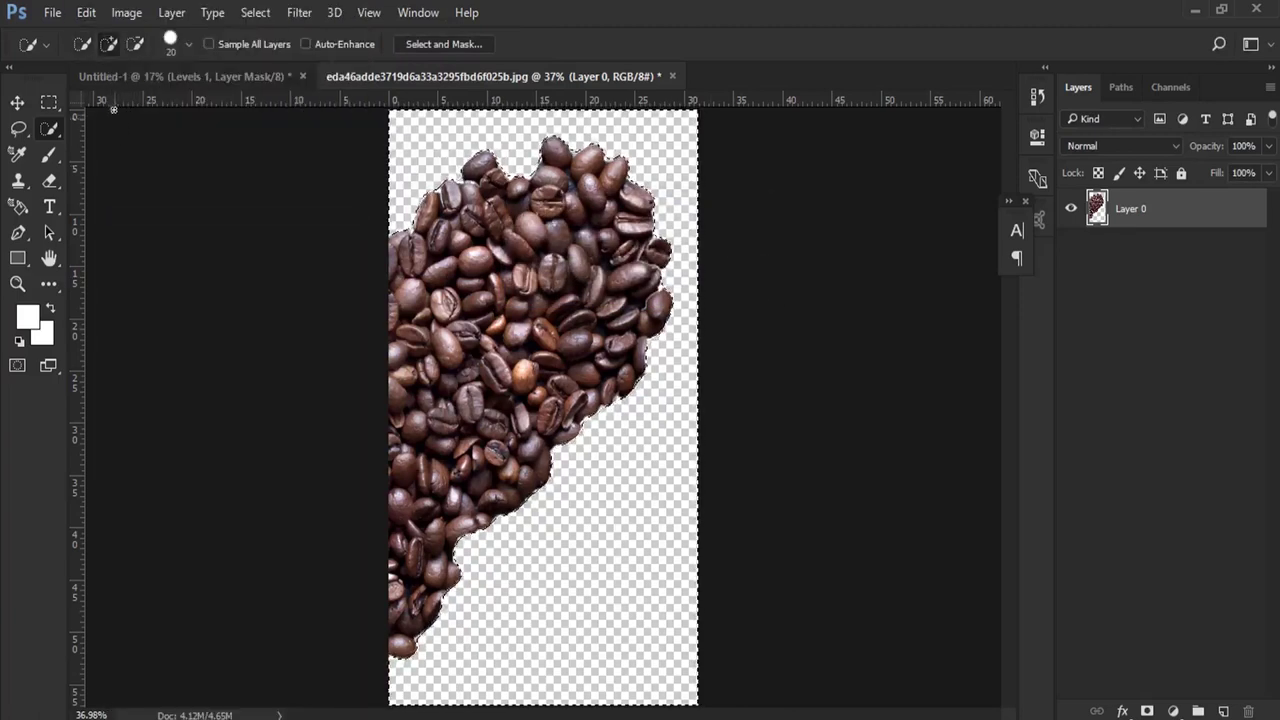
{"action": "left_click", "coordinate": [86, 12]}
{"action": "left_click", "coordinate": [320, 216]}
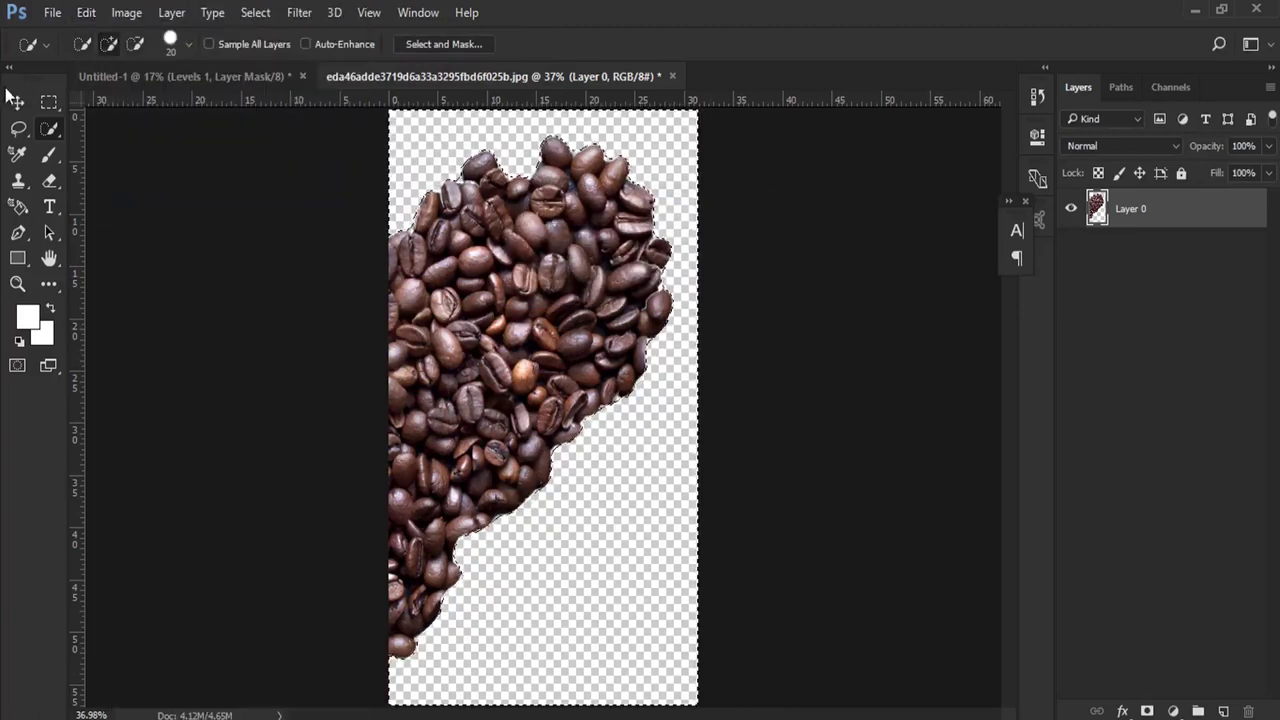
Step: Deselect and move the coffee-bean half-heart into the Untitled-1 poster
{"action": "left_click", "coordinate": [254, 12]}
{"action": "left_click", "coordinate": [275, 51]}
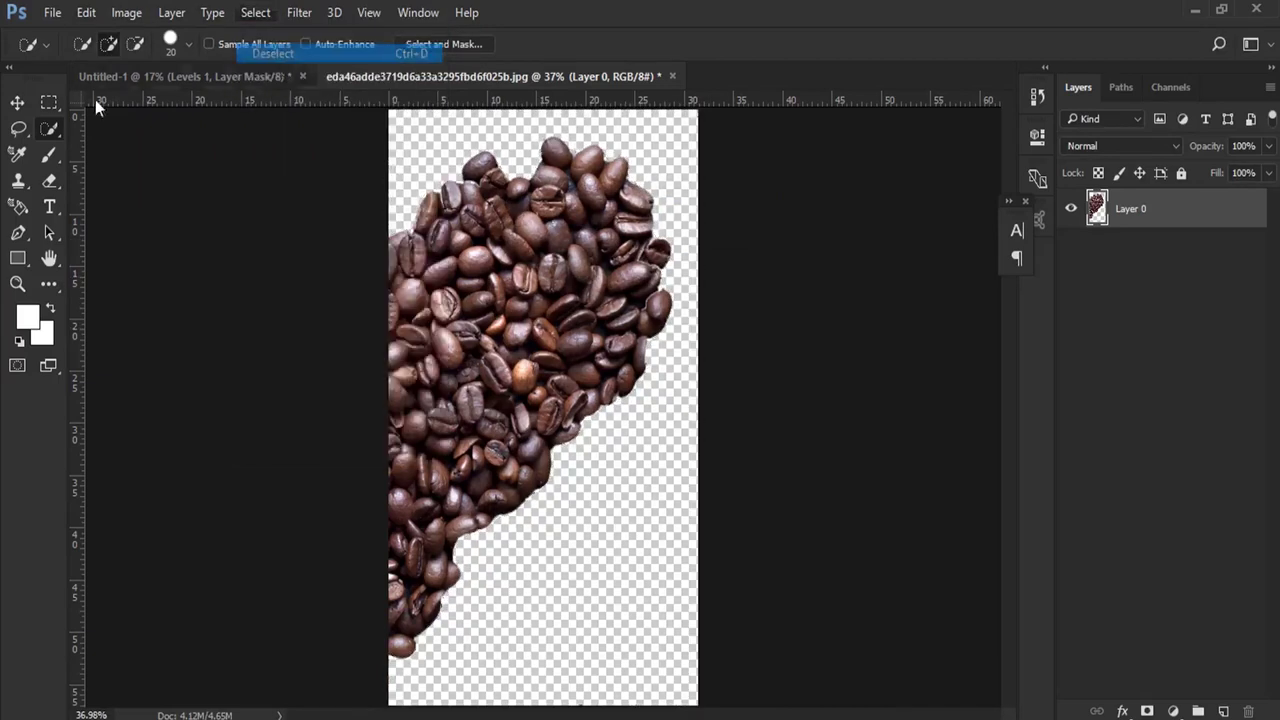
{"action": "left_click", "coordinate": [16, 104]}
{"action": "mouse_move", "coordinate": [545, 240]}
{"action": "left_mouse_down"}
{"action": "mouse_move", "coordinate": [552, 305]}
{"action": "mouse_move", "coordinate": [595, 365]}
{"action": "left_mouse_up"}
Step: Duplicate and horizontally flip the half-heart, align both halves, and merge them into one smart object
{"action": "left_click_drag", "start_coordinate": [1188, 226], "coordinate": [1222, 711]}
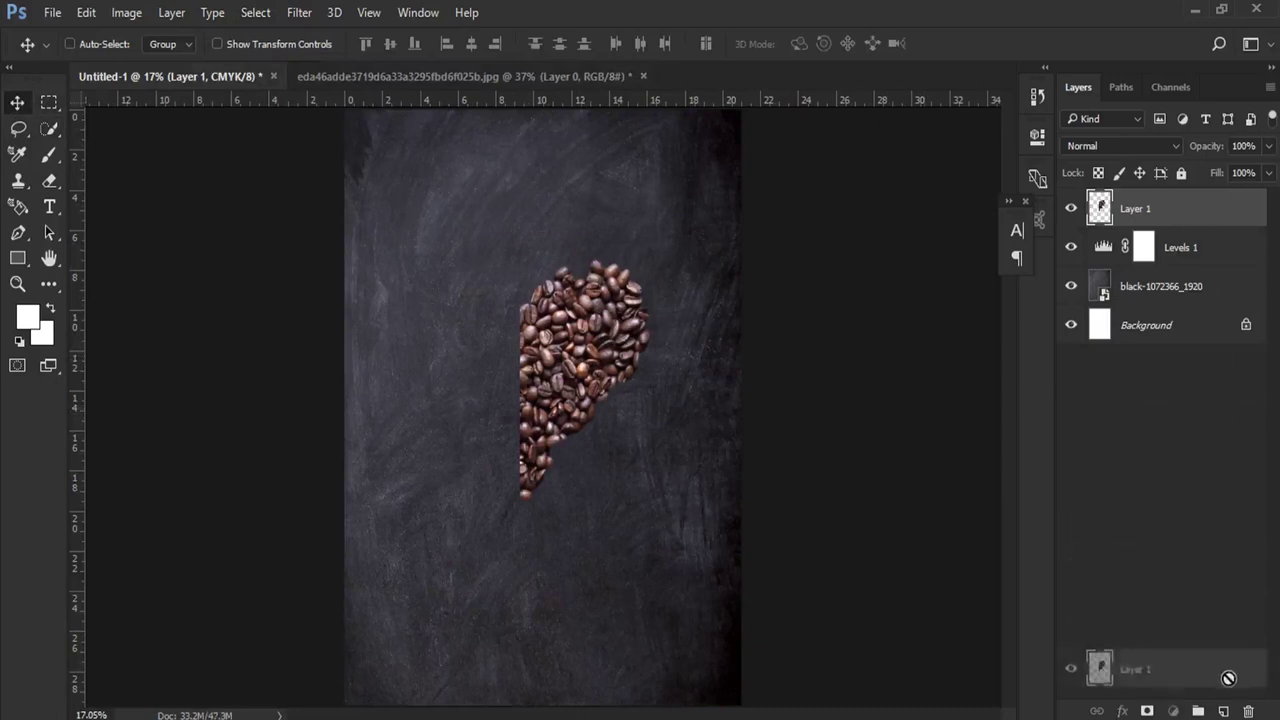
{"action": "left_click", "coordinate": [85, 12]}
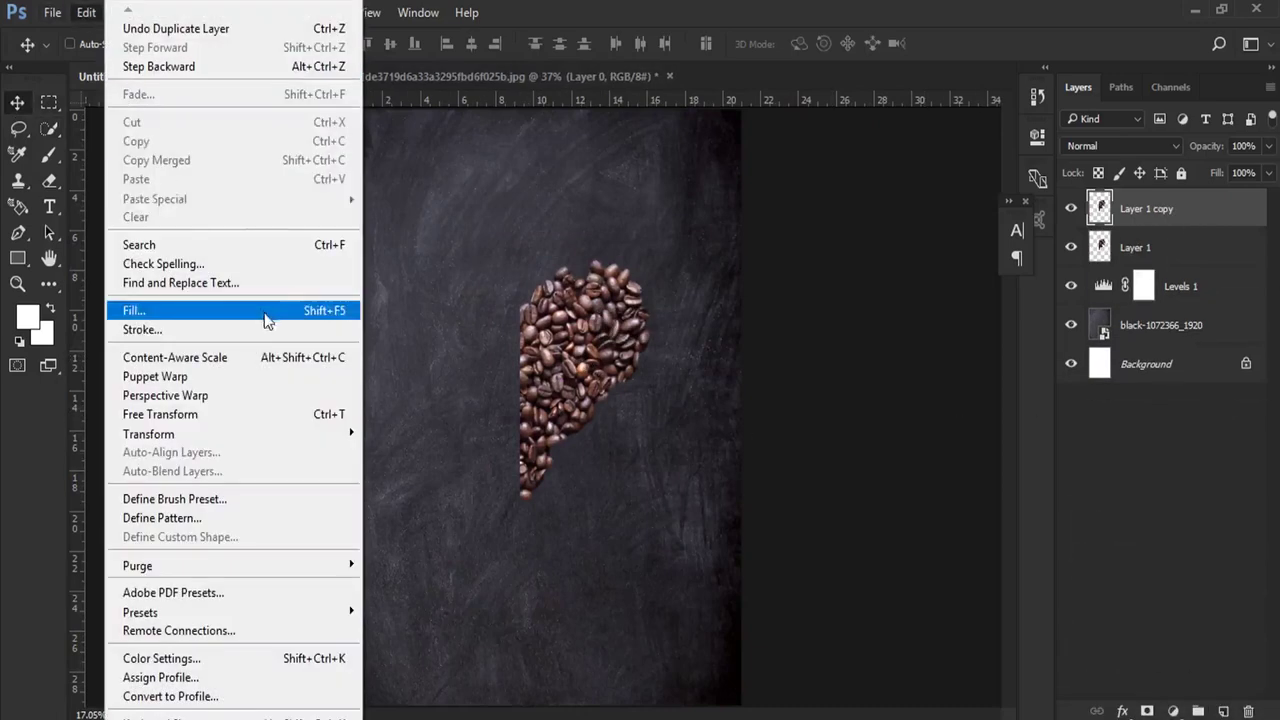
{"action": "left_click", "coordinate": [290, 412]}
{"action": "right_click", "coordinate": [543, 333]}
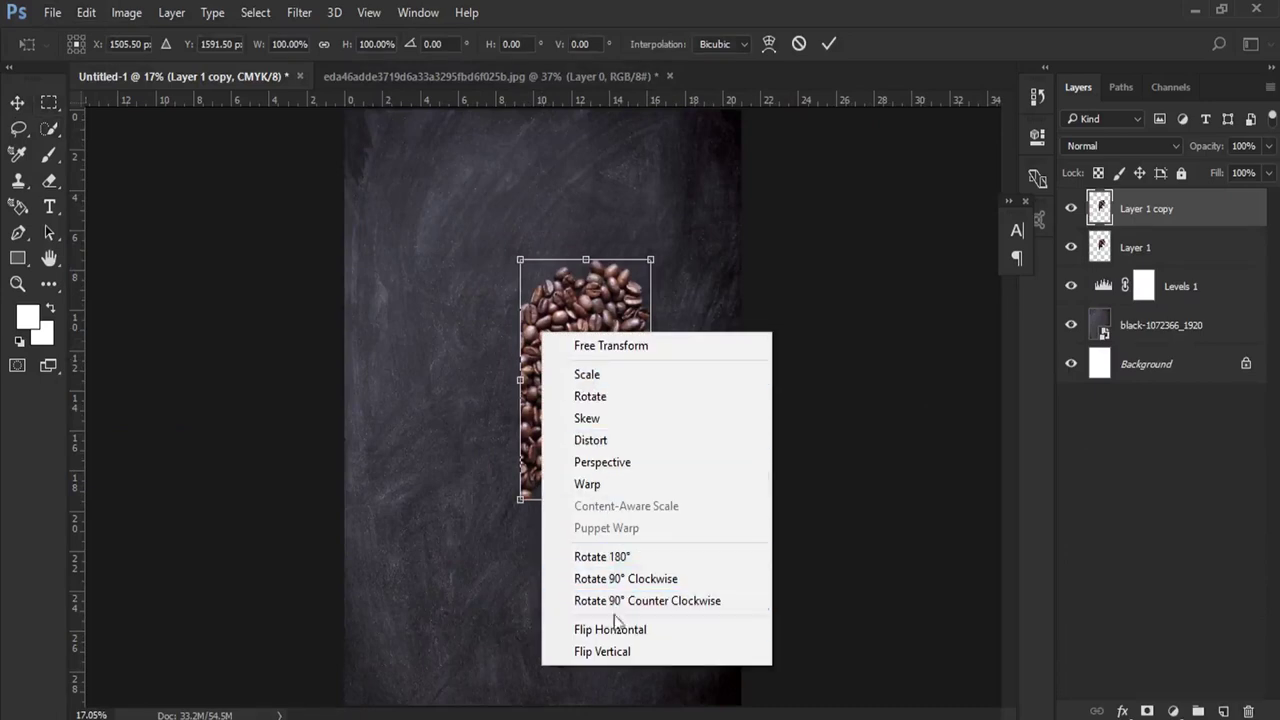
{"action": "left_click", "coordinate": [610, 629]}
{"action": "left_click_drag", "start_coordinate": [575, 364], "coordinate": [442, 366]}
{"action": "key", "text": "Return"}
{"action": "key", "text": "Left"}
{"action": "key", "text": "Left"}
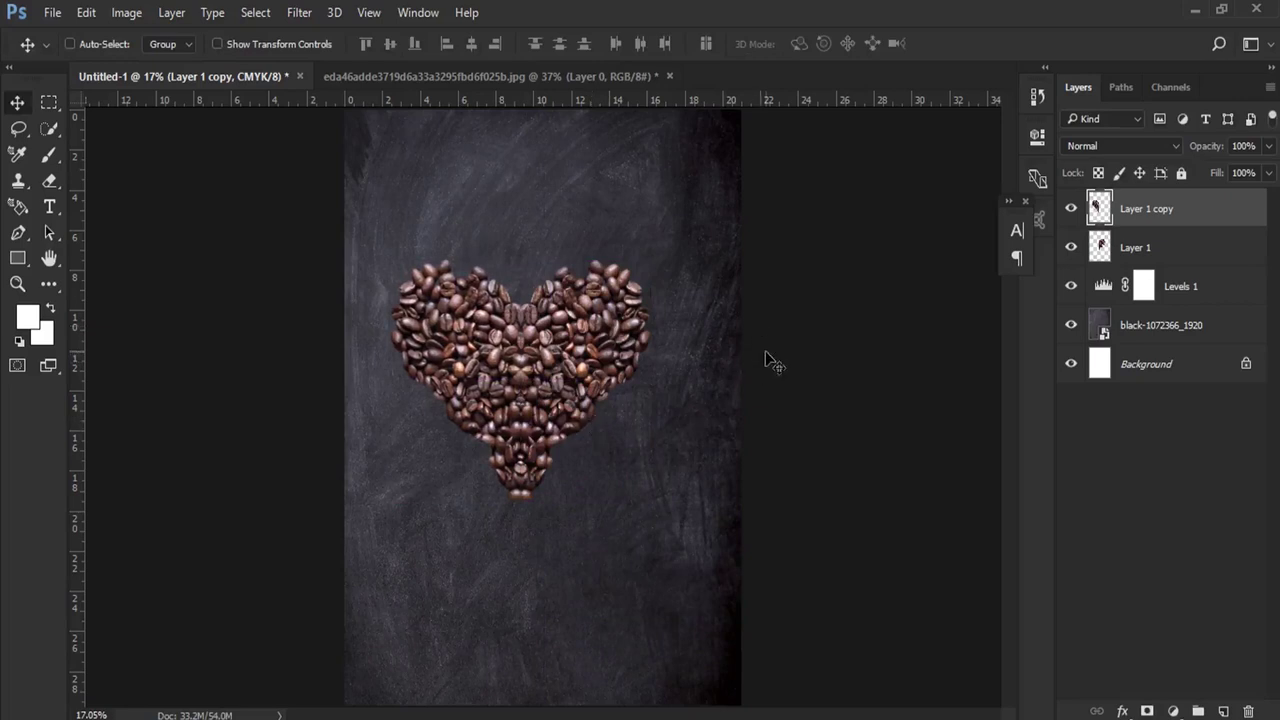
{"action": "left_click", "coordinate": [1148, 247], "text": "shift"}
{"action": "right_click", "coordinate": [1148, 247]}
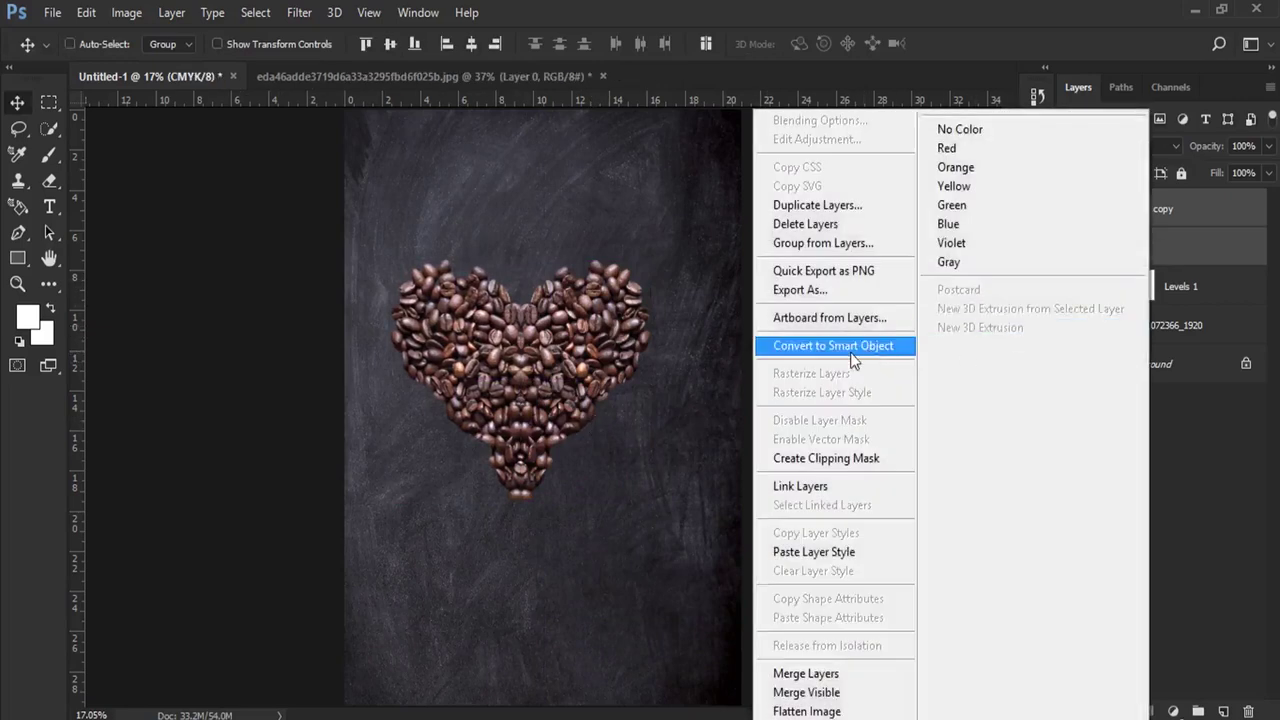
{"action": "left_click", "coordinate": [870, 350]}
Step: Enlarge and centre the heart on the chalkboard, then open its Blending Options
{"action": "left_click_drag", "start_coordinate": [575, 365], "coordinate": [641, 333]}
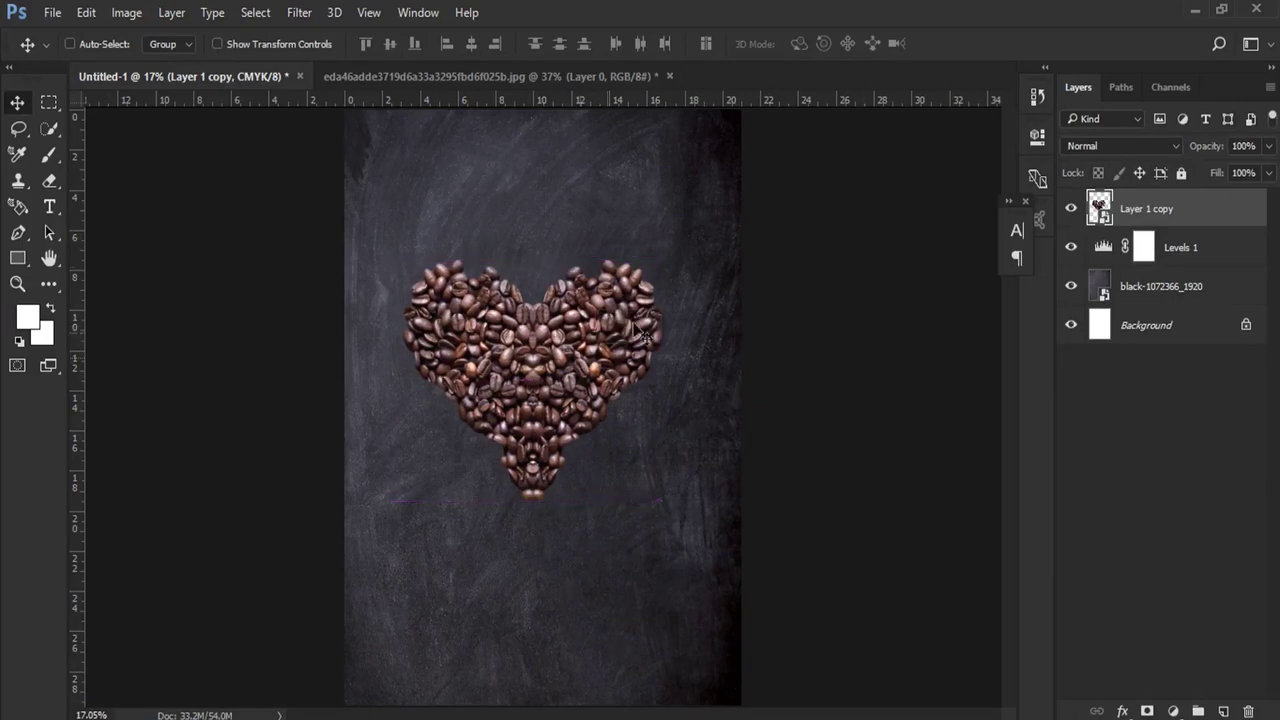
{"action": "left_click", "coordinate": [97, 14]}
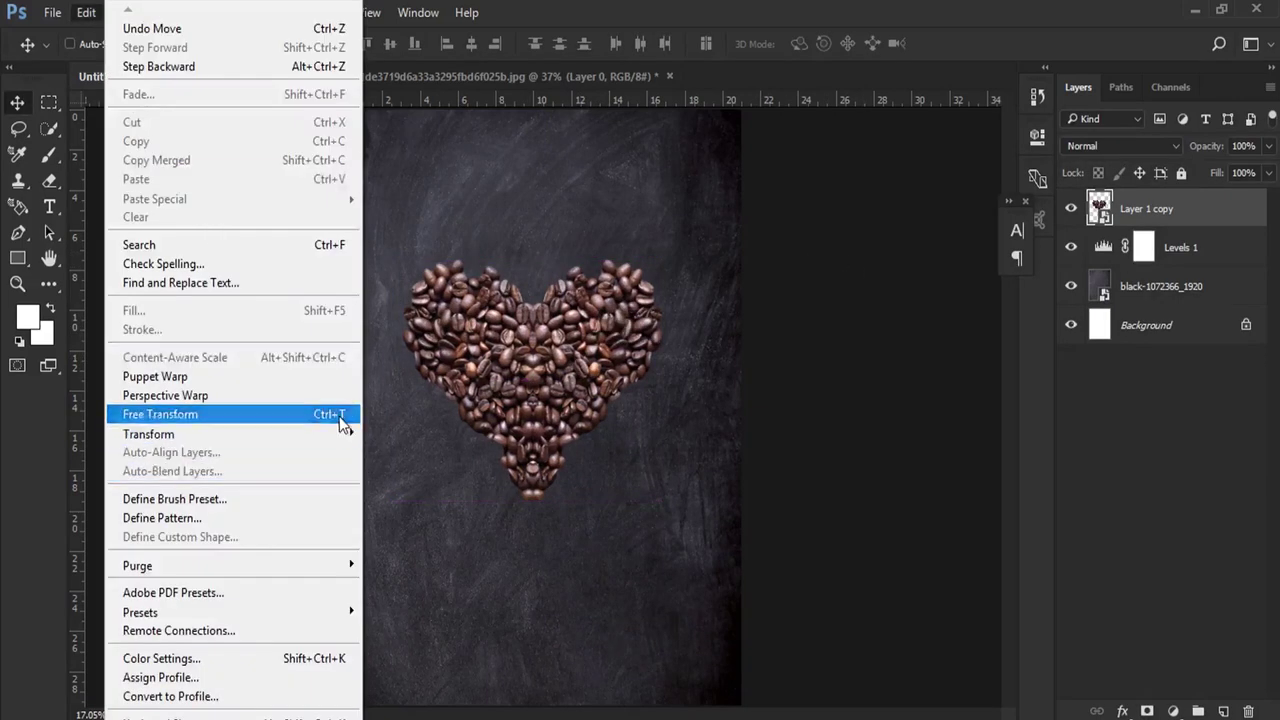
{"action": "left_click", "coordinate": [339, 416]}
{"action": "left_click_drag", "start_coordinate": [658, 264], "coordinate": [669, 254]}
{"action": "mouse_move", "coordinate": [614, 288]}
{"action": "left_mouse_down"}
{"action": "mouse_move", "coordinate": [614, 316]}
{"action": "mouse_move", "coordinate": [660, 288]}
{"action": "left_mouse_up"}
{"action": "left_click_drag", "start_coordinate": [600, 320], "coordinate": [582, 336]}
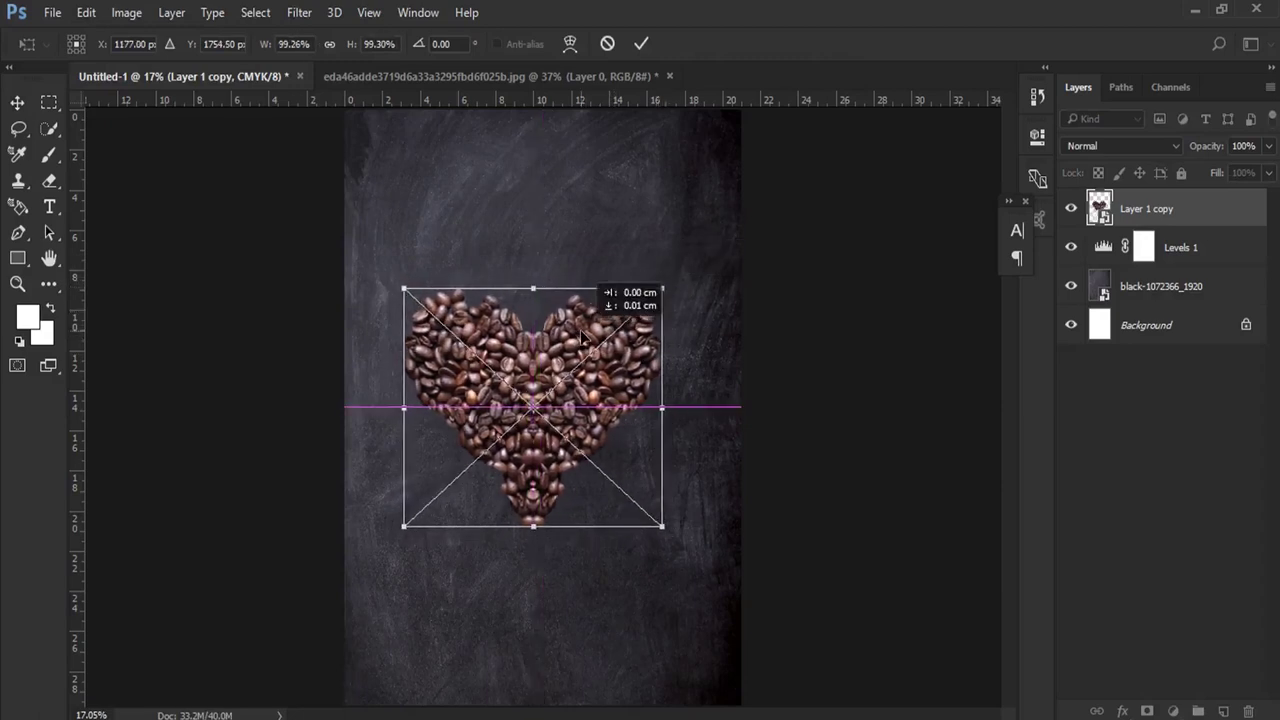
{"action": "key", "text": "Return"}
{"action": "right_click", "coordinate": [1194, 216]}
{"action": "left_click", "coordinate": [820, 108]}
Step: Give the heart's Layer 1 copy a drop shadow: opacity 41%, distance 0, spread 24, size 4
{"action": "left_click_drag", "start_coordinate": [629, 60], "coordinate": [750, 66]}
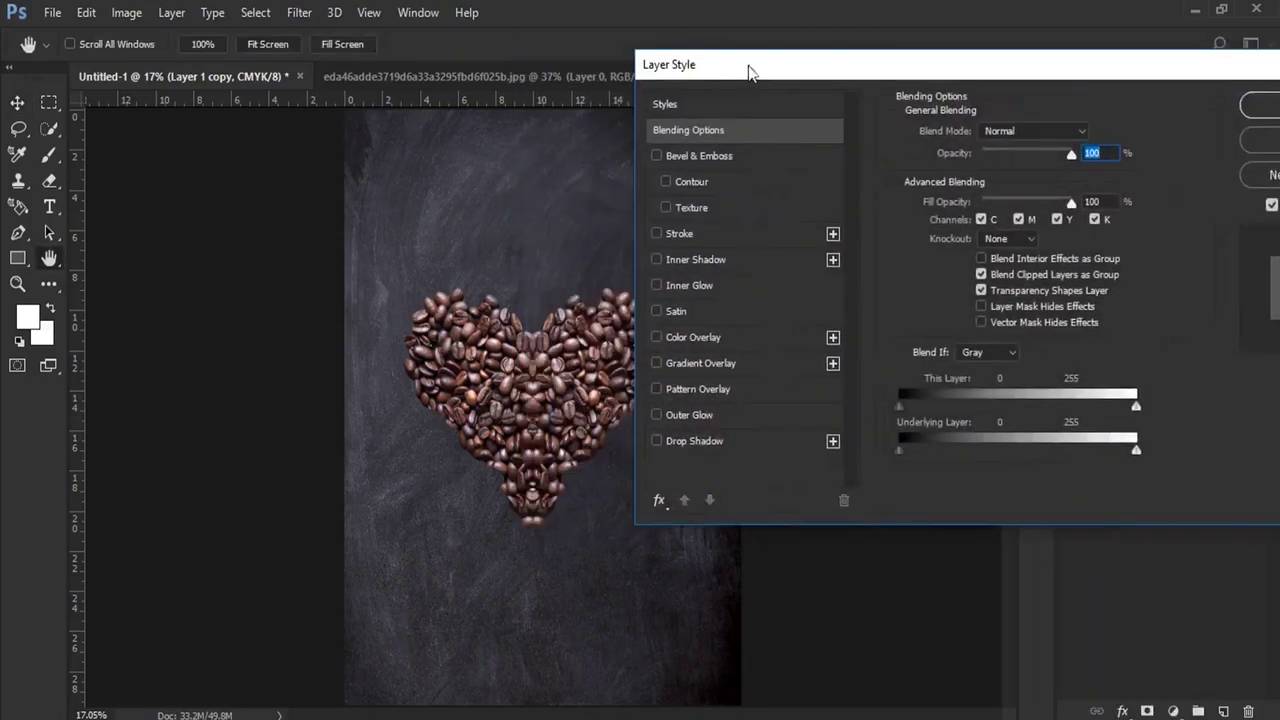
{"action": "left_click", "coordinate": [711, 441]}
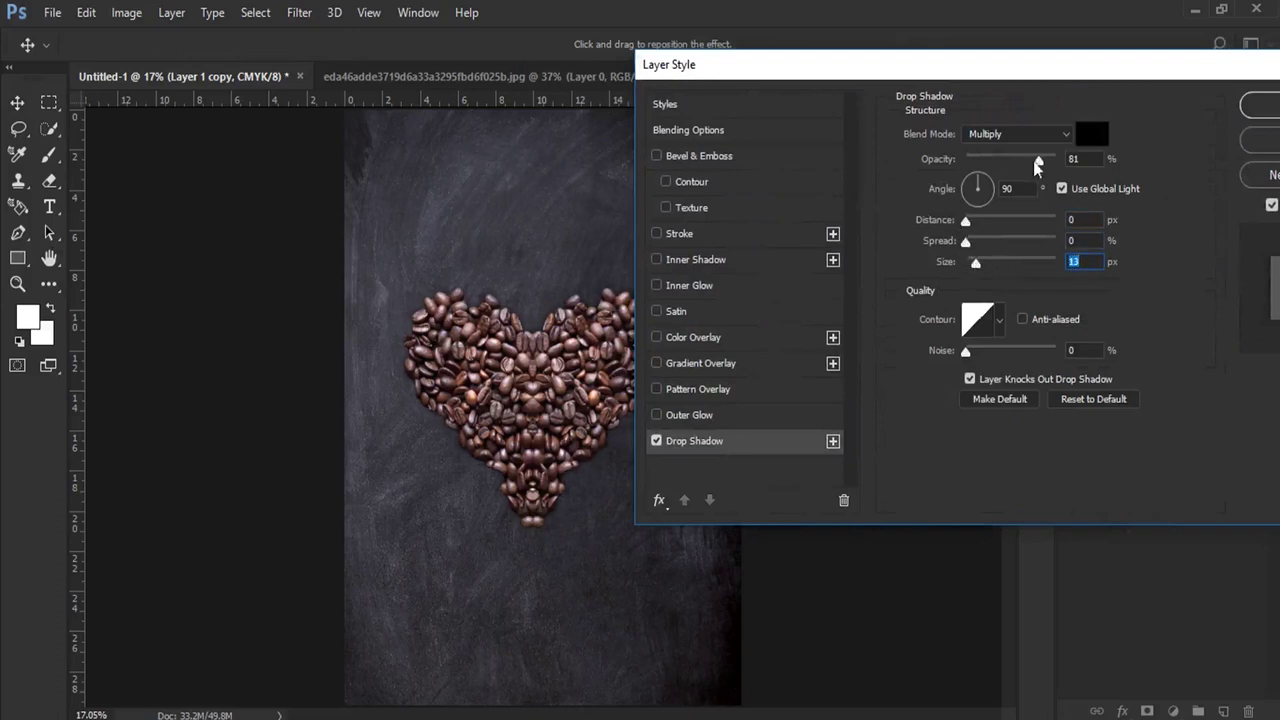
{"action": "left_click_drag", "start_coordinate": [977, 229], "coordinate": [966, 231]}
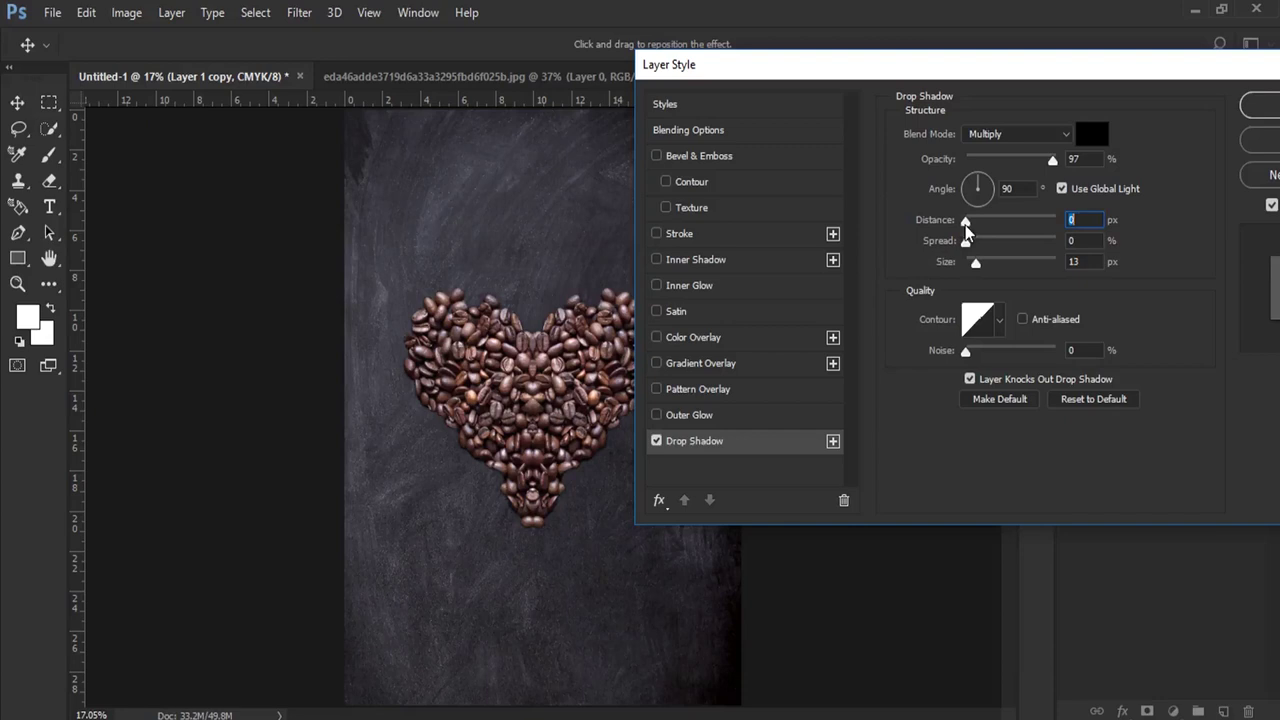
{"action": "left_click_drag", "start_coordinate": [1052, 160], "coordinate": [1002, 160]}
{"action": "left_click_drag", "start_coordinate": [980, 263], "coordinate": [987, 265]}
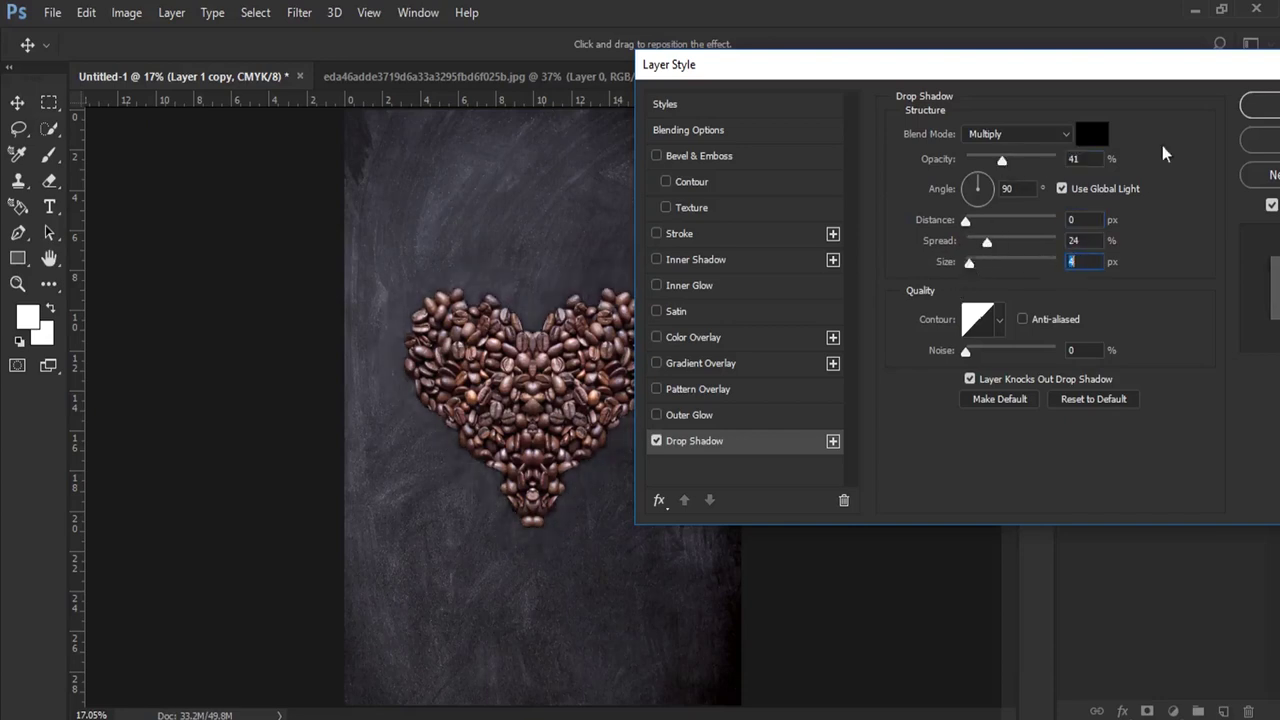
{"action": "left_click", "coordinate": [1258, 104]}
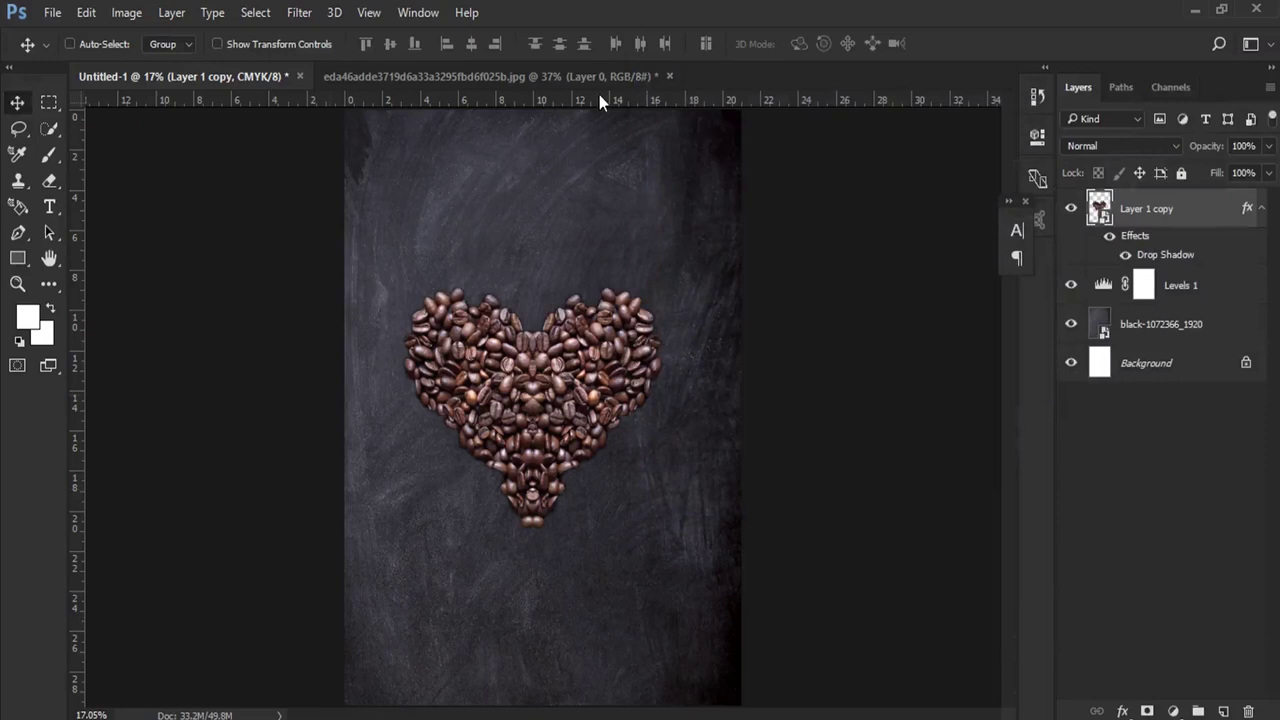
Step: Close the original coffee-bean source image without saving
{"action": "left_click", "coordinate": [599, 80]}
{"action": "left_click", "coordinate": [670, 77]}
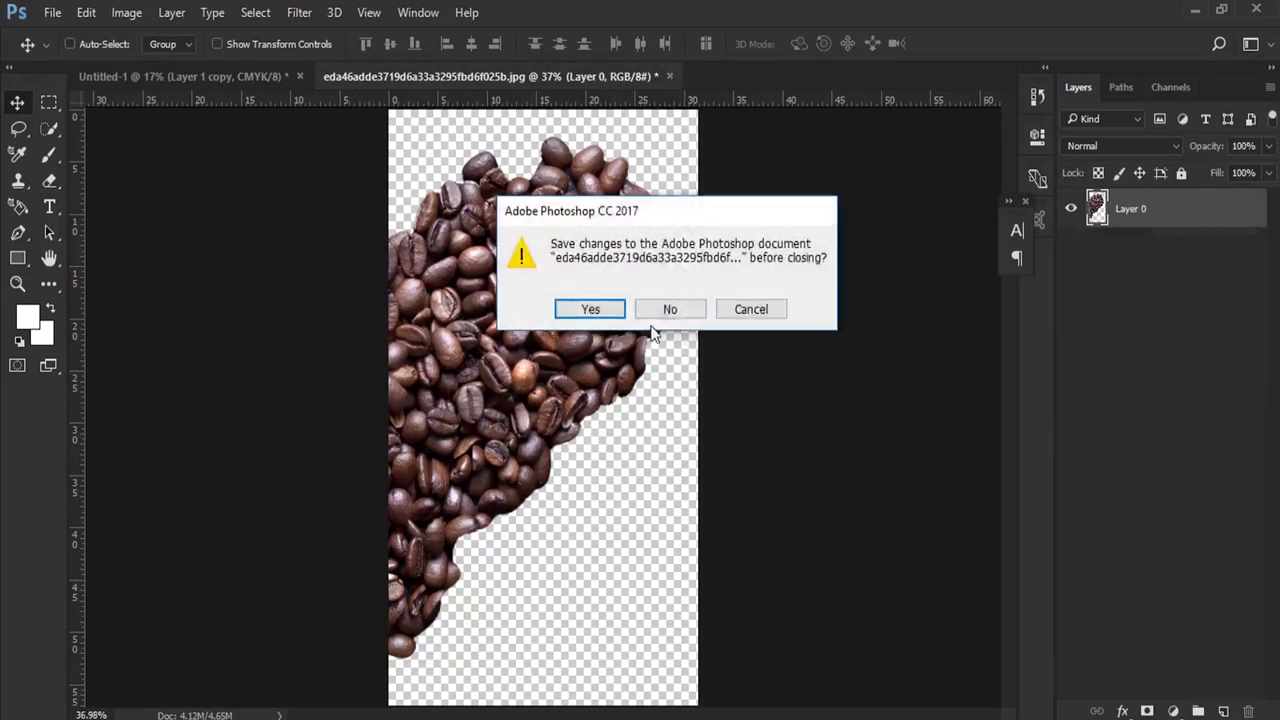
{"action": "left_click", "coordinate": [667, 306]}
Step: Open Cup-Mug-Coffee-PNG-Image-37690 from the cafe folder and load the cup's outline as a selection
{"action": "key", "text": "alt+Tab"}
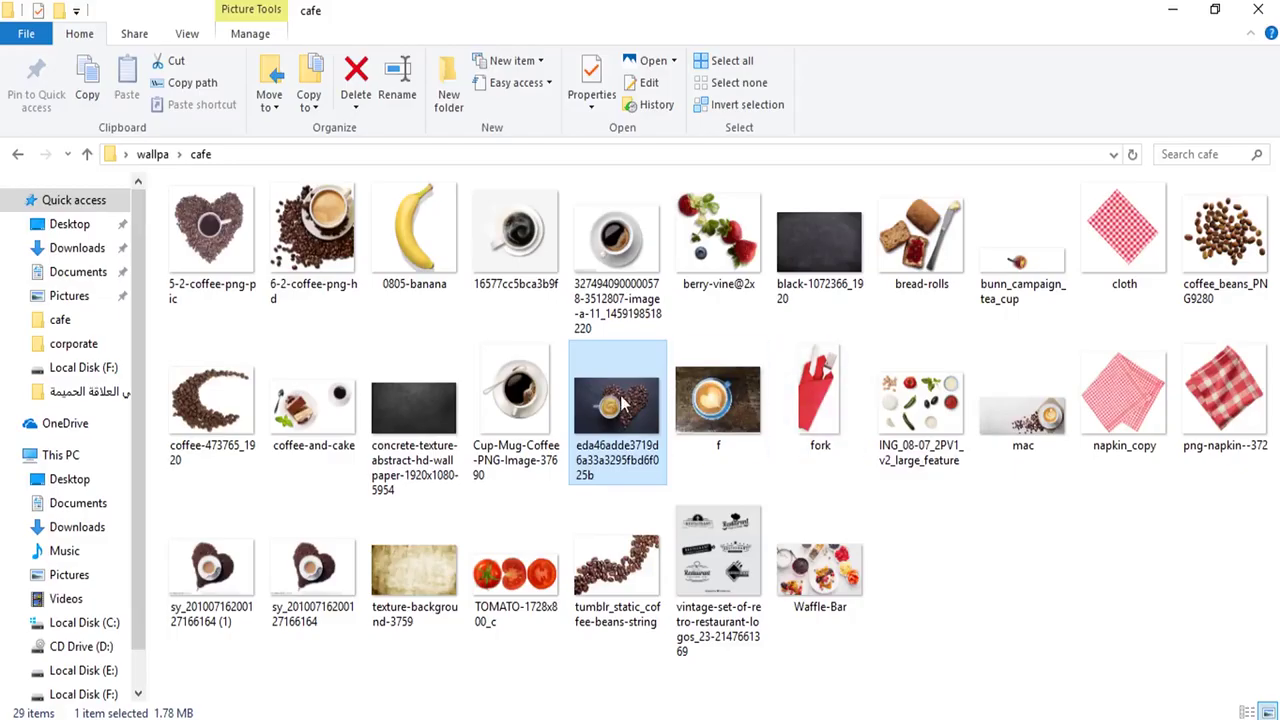
{"action": "mouse_move", "coordinate": [525, 405]}
{"action": "left_mouse_down"}
{"action": "mouse_move", "coordinate": [422, 555]}
{"action": "mouse_move", "coordinate": [555, 76]}
{"action": "left_mouse_up"}
{"action": "key", "text": "w"}
{"action": "left_click", "coordinate": [1101, 208], "text": "ctrl"}
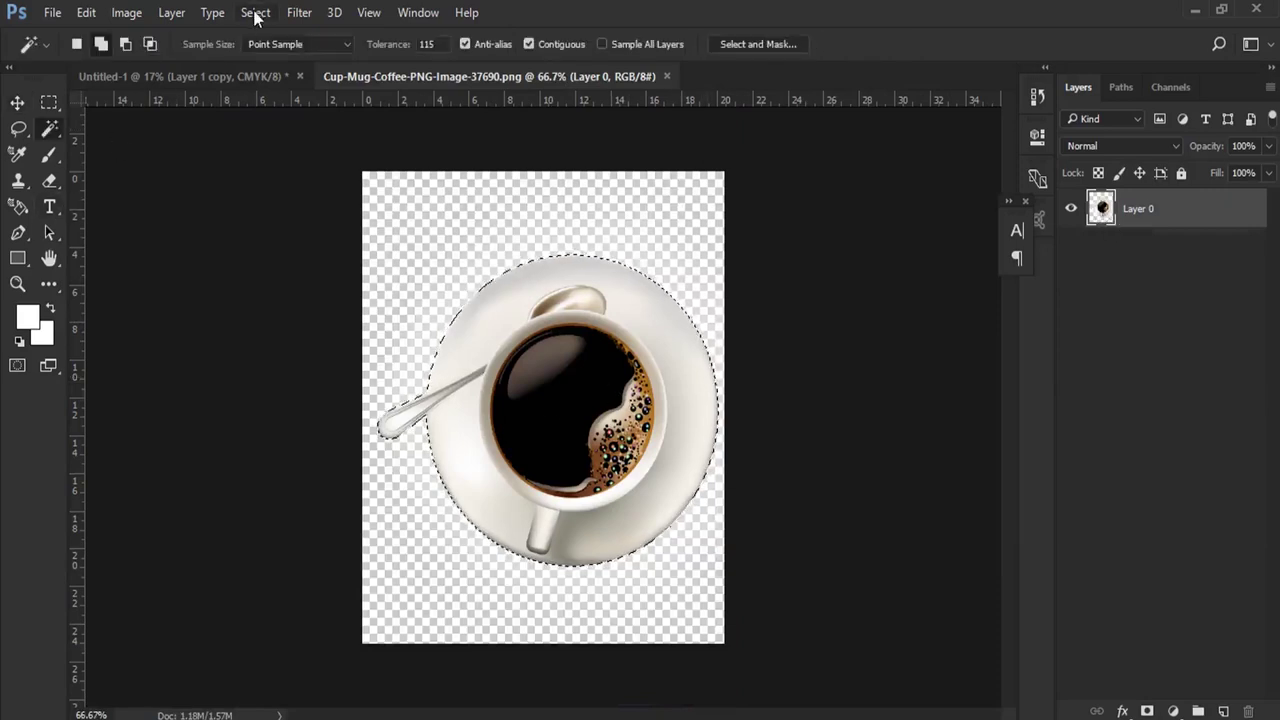
Step: Undo an accidental clear, invert the selection, and clear everything around the cup and saucer
{"action": "left_click", "coordinate": [86, 12]}
{"action": "left_click", "coordinate": [135, 216]}
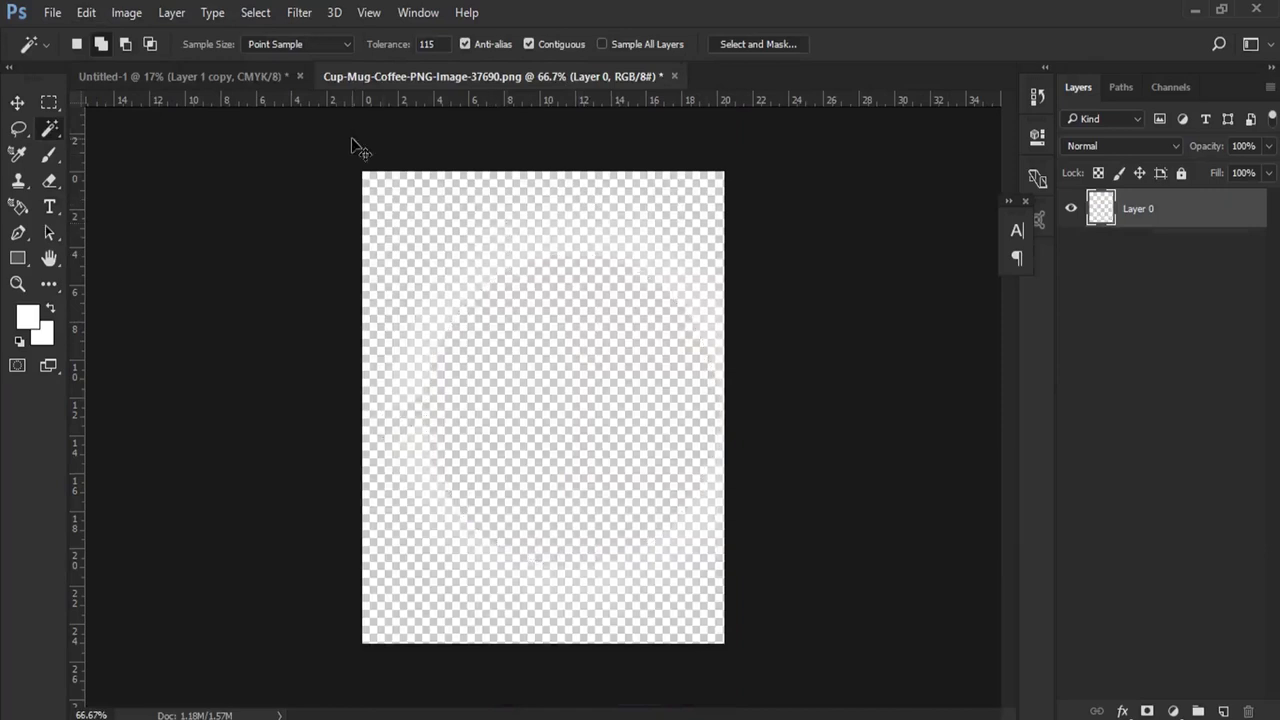
{"action": "key", "text": "ctrl+z"}
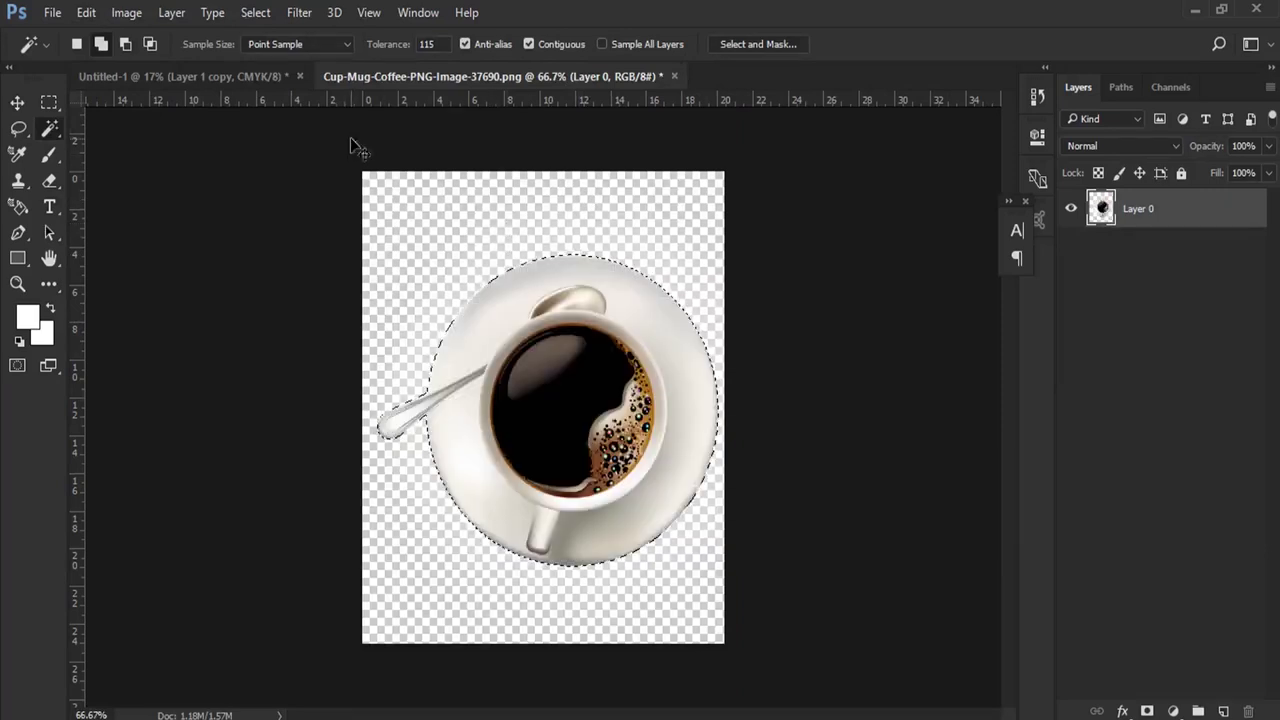
{"action": "left_click", "coordinate": [255, 12]}
{"action": "left_click", "coordinate": [268, 91]}
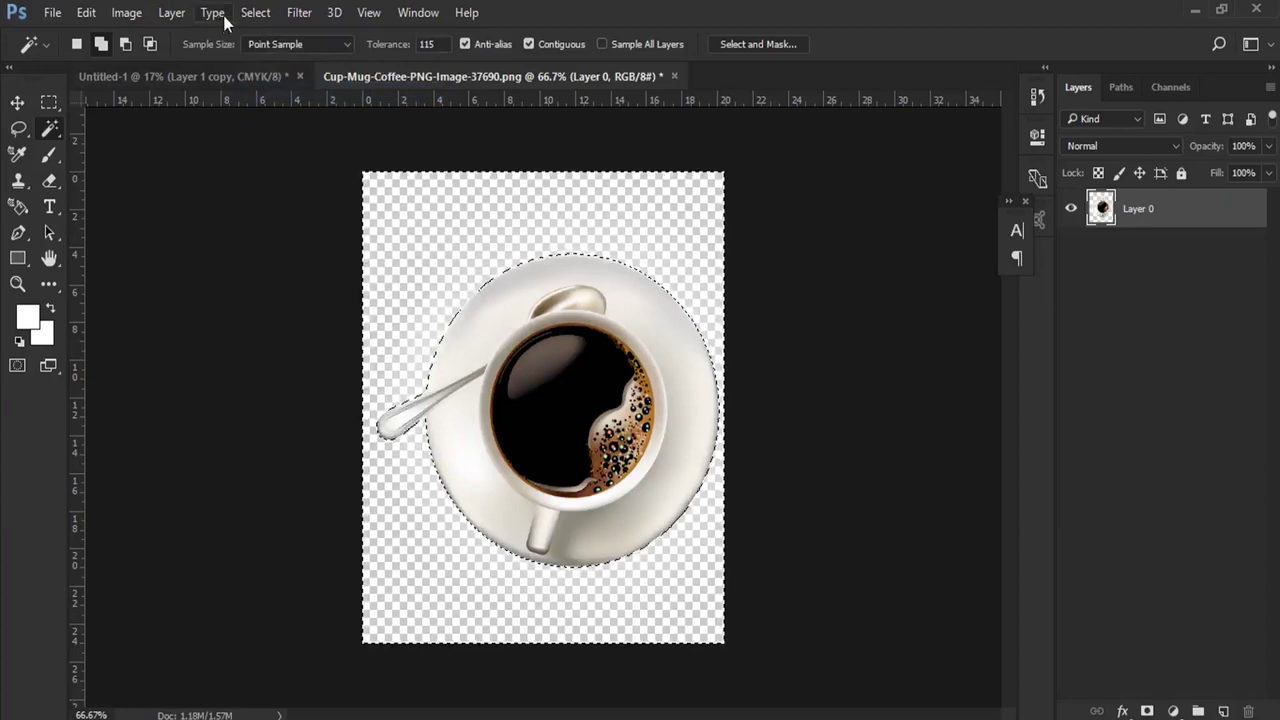
{"action": "left_click", "coordinate": [86, 12]}
{"action": "left_click", "coordinate": [146, 225]}
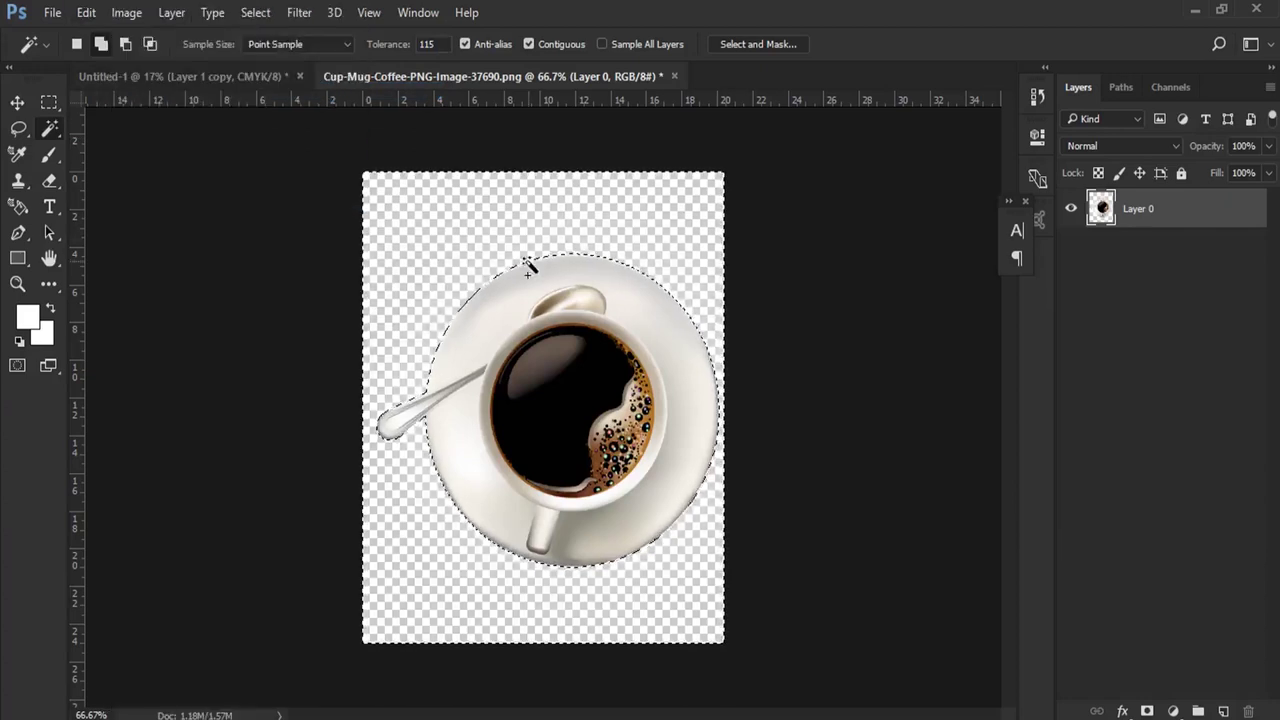
Step: Drag the cup into the poster as a smart object and scale it to 151% over the heart
{"action": "left_click", "coordinate": [17, 101]}
{"action": "mouse_move", "coordinate": [545, 330]}
{"action": "left_mouse_down"}
{"action": "mouse_move", "coordinate": [425, 220]}
{"action": "mouse_move", "coordinate": [523, 364]}
{"action": "left_mouse_up"}
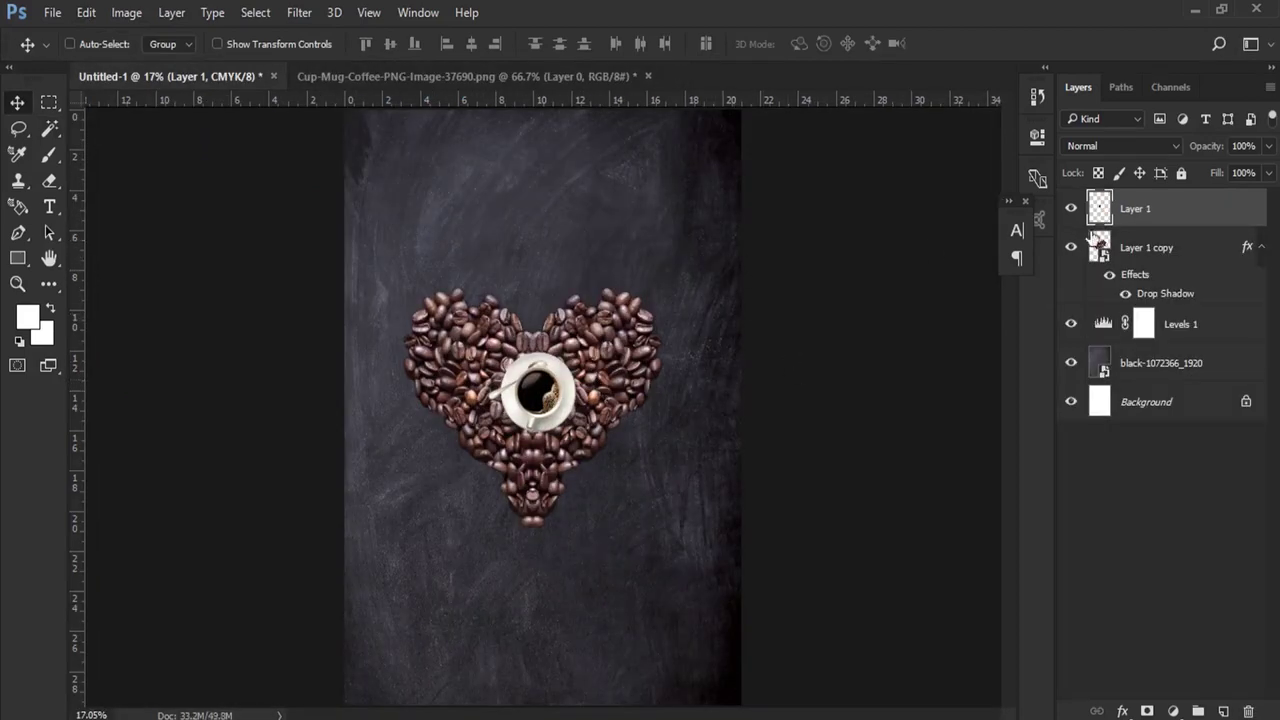
{"action": "right_click", "coordinate": [1172, 214]}
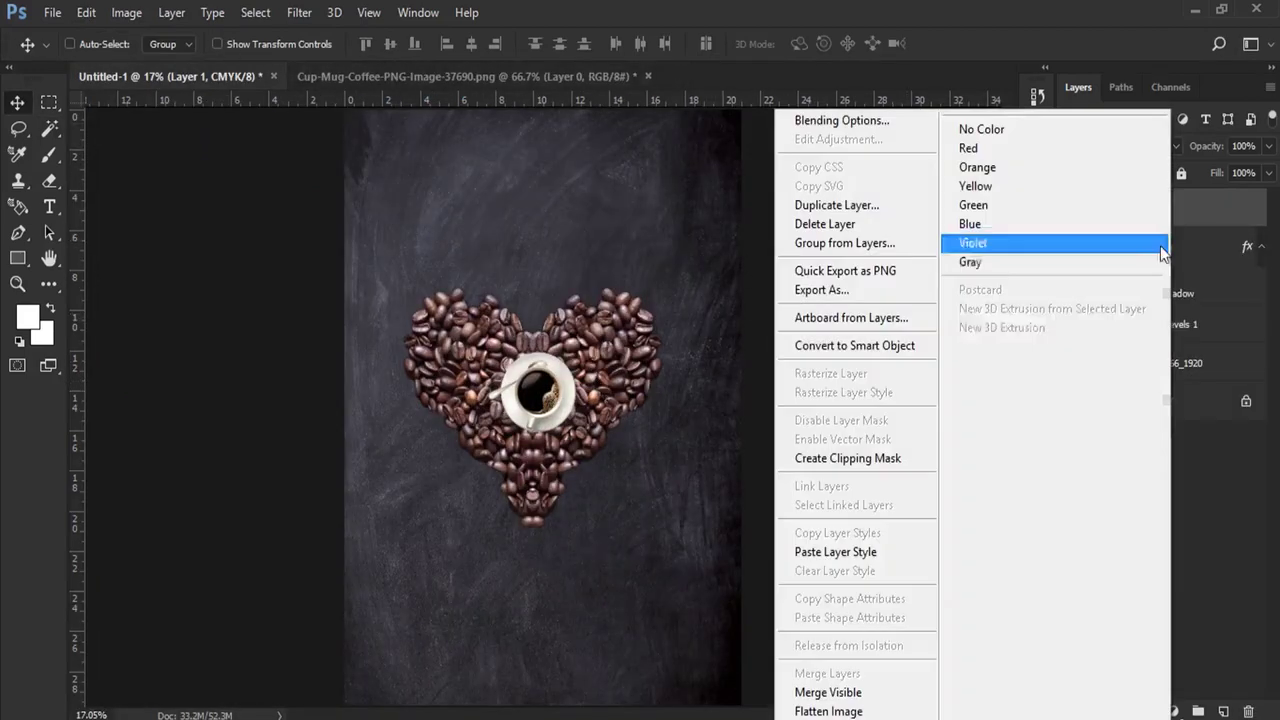
{"action": "left_click", "coordinate": [877, 350]}
{"action": "left_click", "coordinate": [86, 12]}
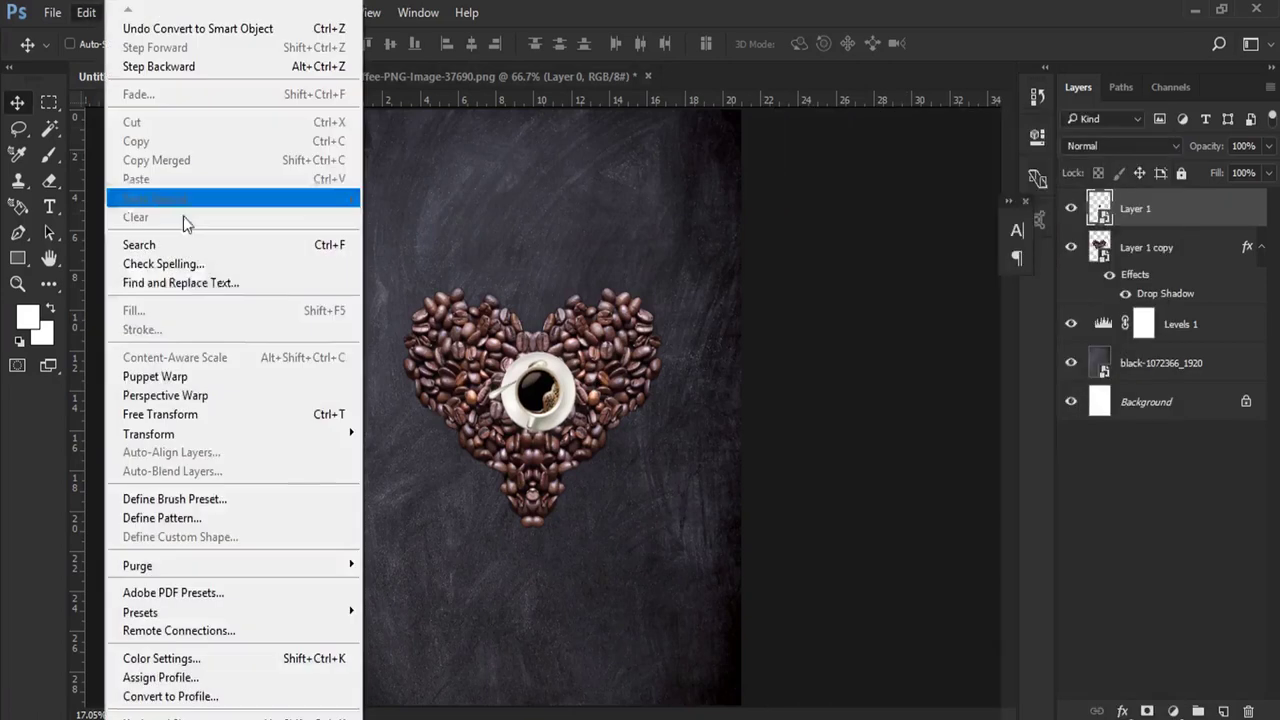
{"action": "left_click", "coordinate": [237, 414]}
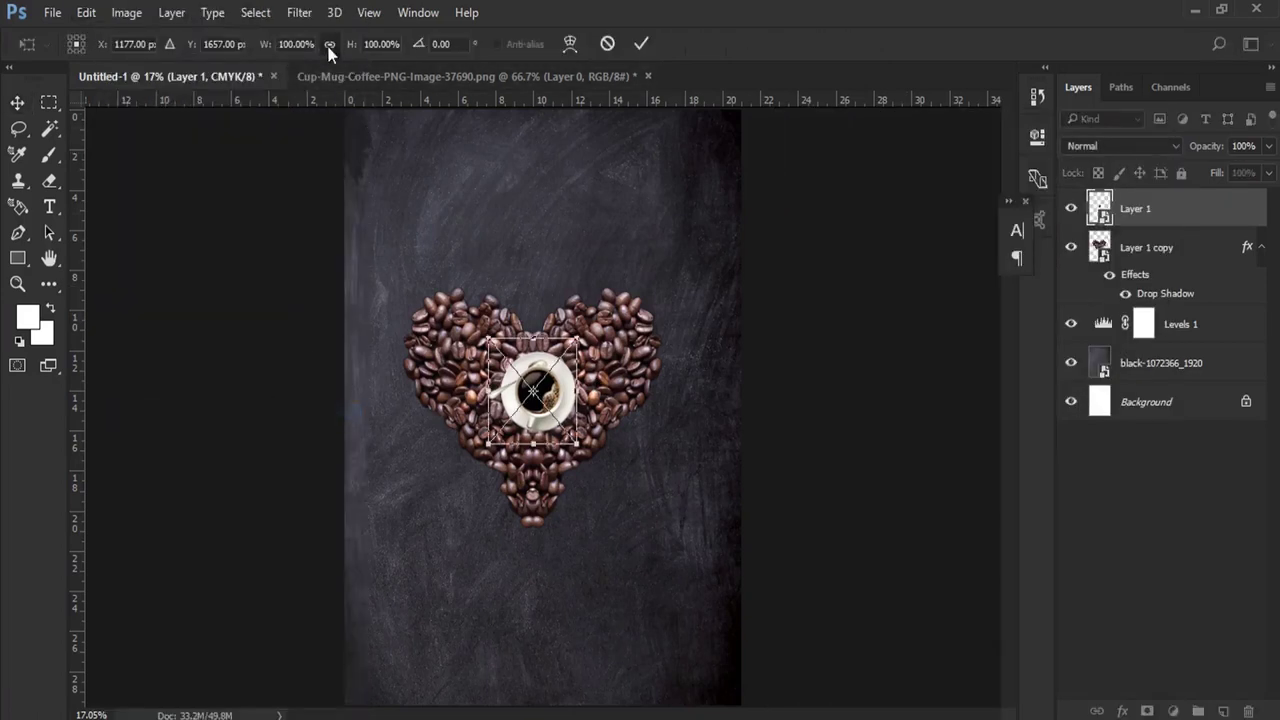
{"action": "left_click_drag", "start_coordinate": [267, 48], "coordinate": [312, 50]}
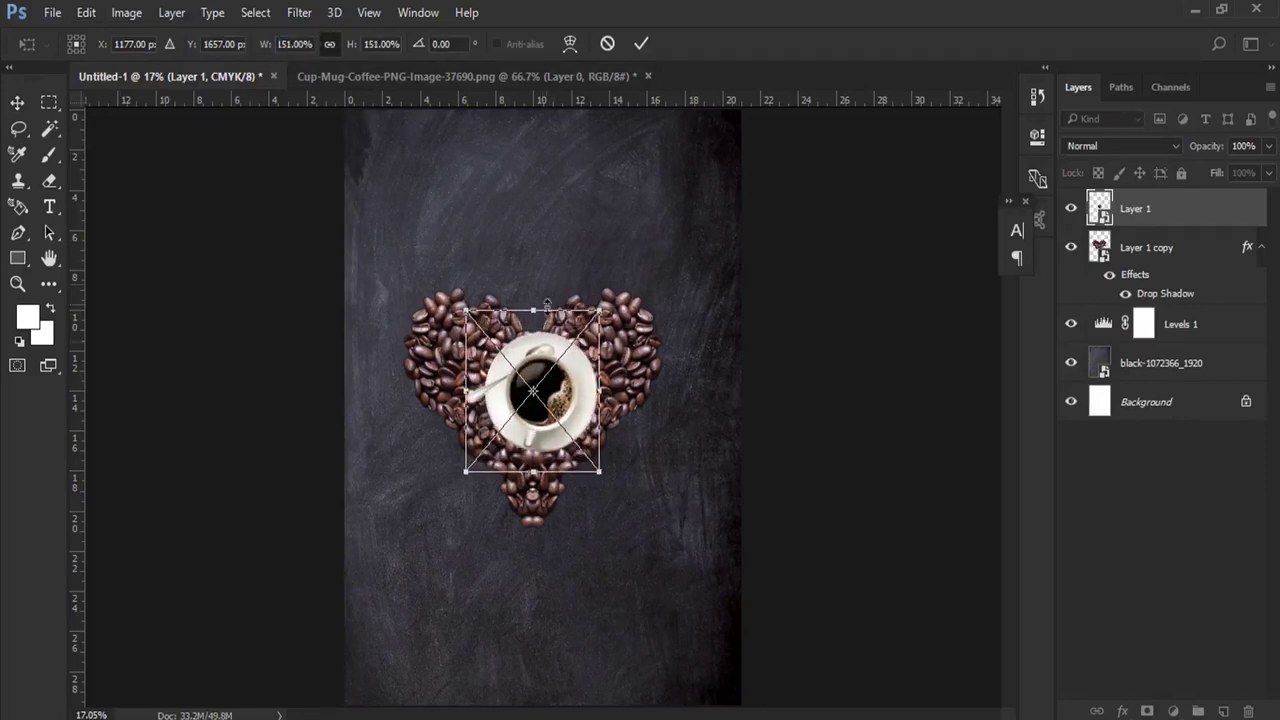
{"action": "left_click_drag", "start_coordinate": [563, 317], "coordinate": [550, 320]}
{"action": "key", "text": "Return"}
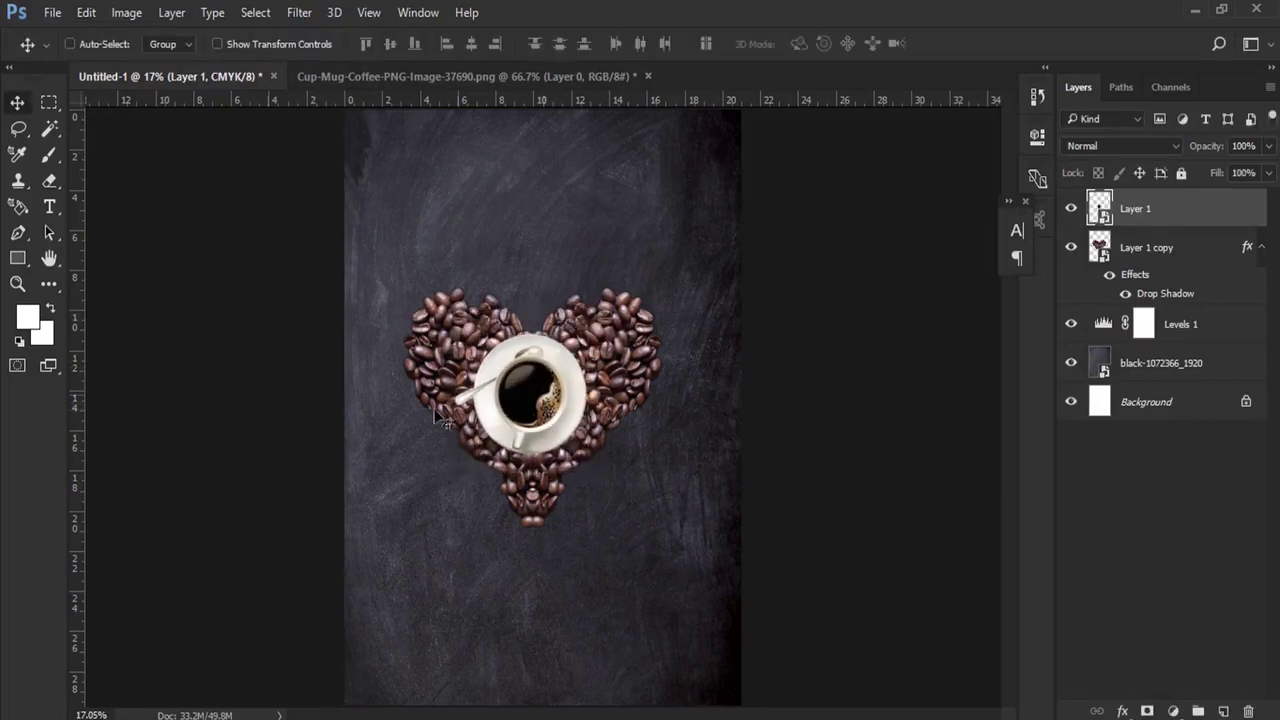
Step: Zoom in and fine-tune the cup's position and size on the heart
{"action": "left_click", "coordinate": [17, 284]}
{"action": "left_click", "coordinate": [540, 392]}
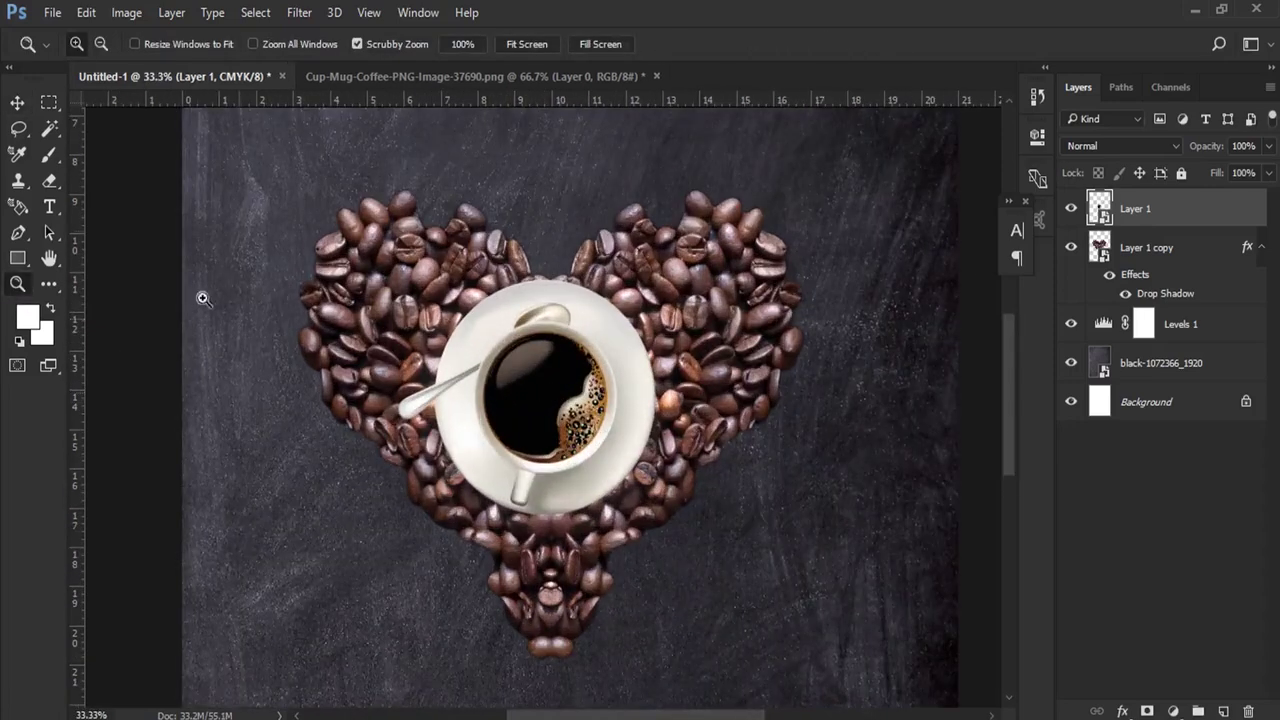
{"action": "left_click", "coordinate": [17, 103]}
{"action": "left_click_drag", "start_coordinate": [632, 422], "coordinate": [611, 440]}
{"action": "key", "text": "ctrl+t"}
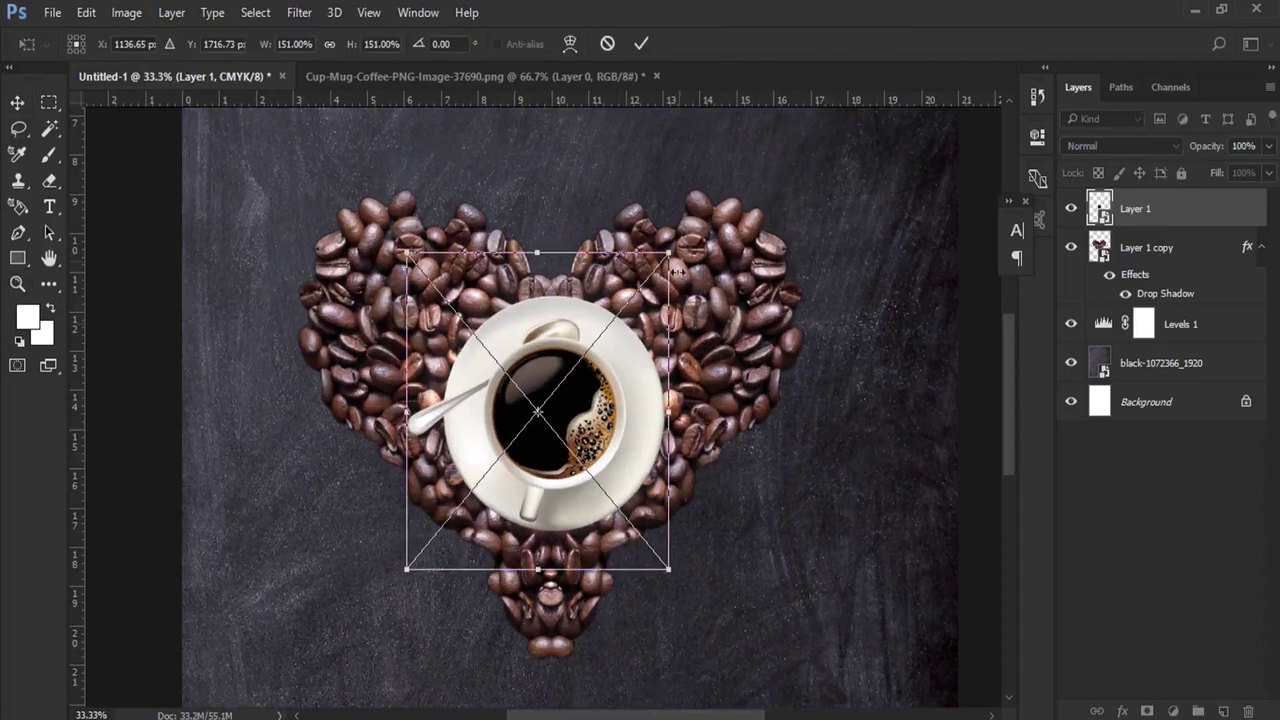
{"action": "left_click_drag", "start_coordinate": [669, 252], "coordinate": [678, 244]}
{"action": "key", "text": "Return"}
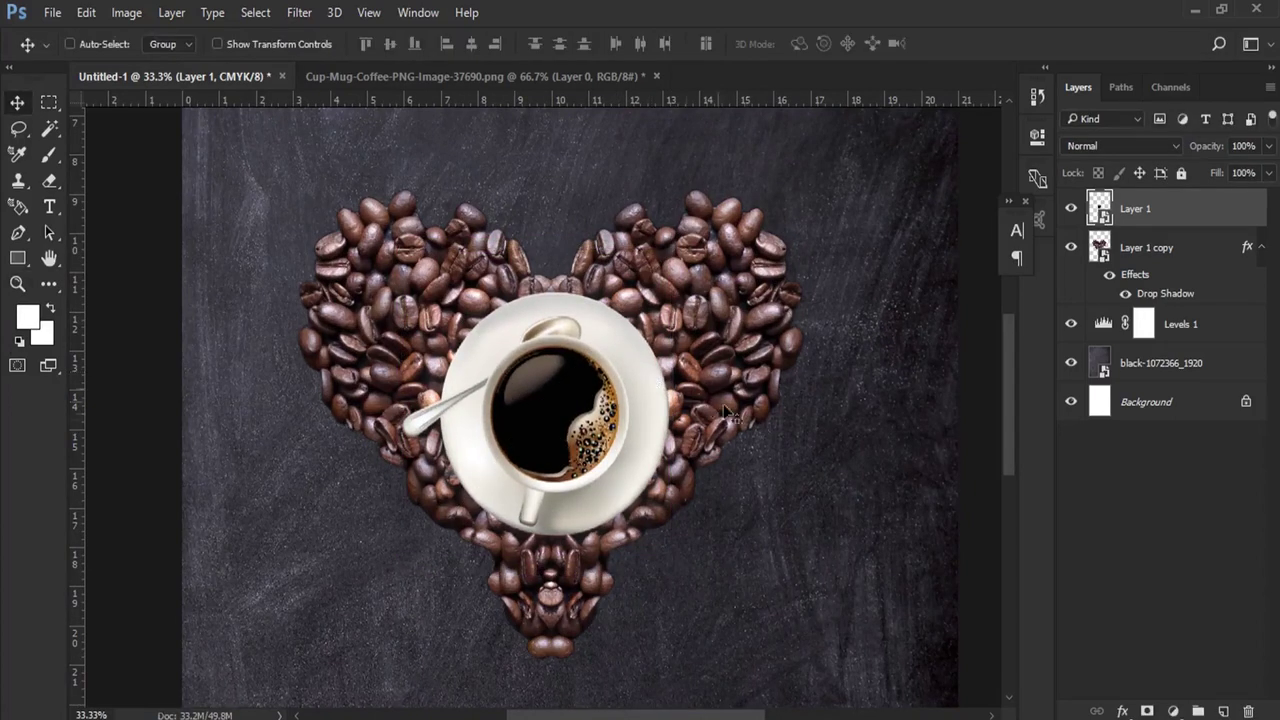
{"action": "key", "text": "ctrl+z"}
{"action": "key", "text": "ctrl+z"}
{"action": "key", "text": "ctrl+z"}
{"action": "key", "text": "ctrl+z"}
{"action": "key", "text": "ctrl+z"}
Step: Open Blending Options for the cup's Layer 1 and move the Layer Style dialog aside
{"action": "right_click", "coordinate": [1193, 219]}
{"action": "left_click", "coordinate": [872, 114]}
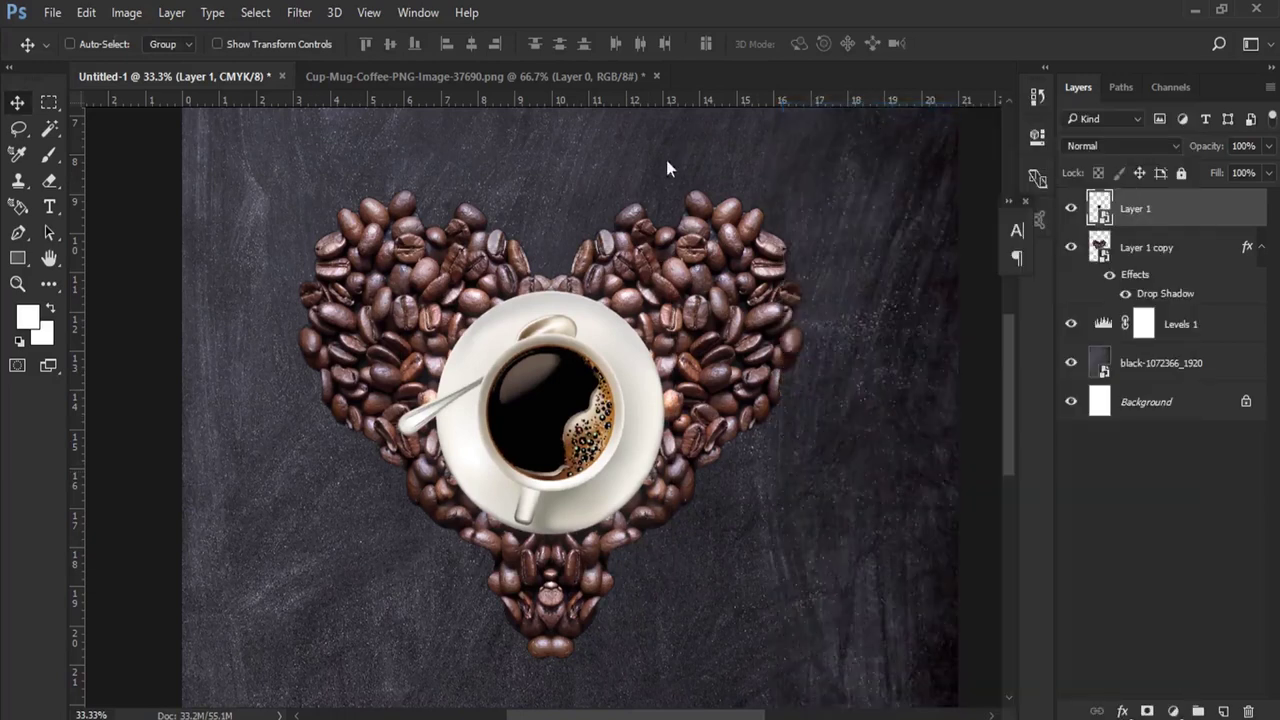
{"action": "left_click_drag", "start_coordinate": [594, 96], "coordinate": [1032, 90]}
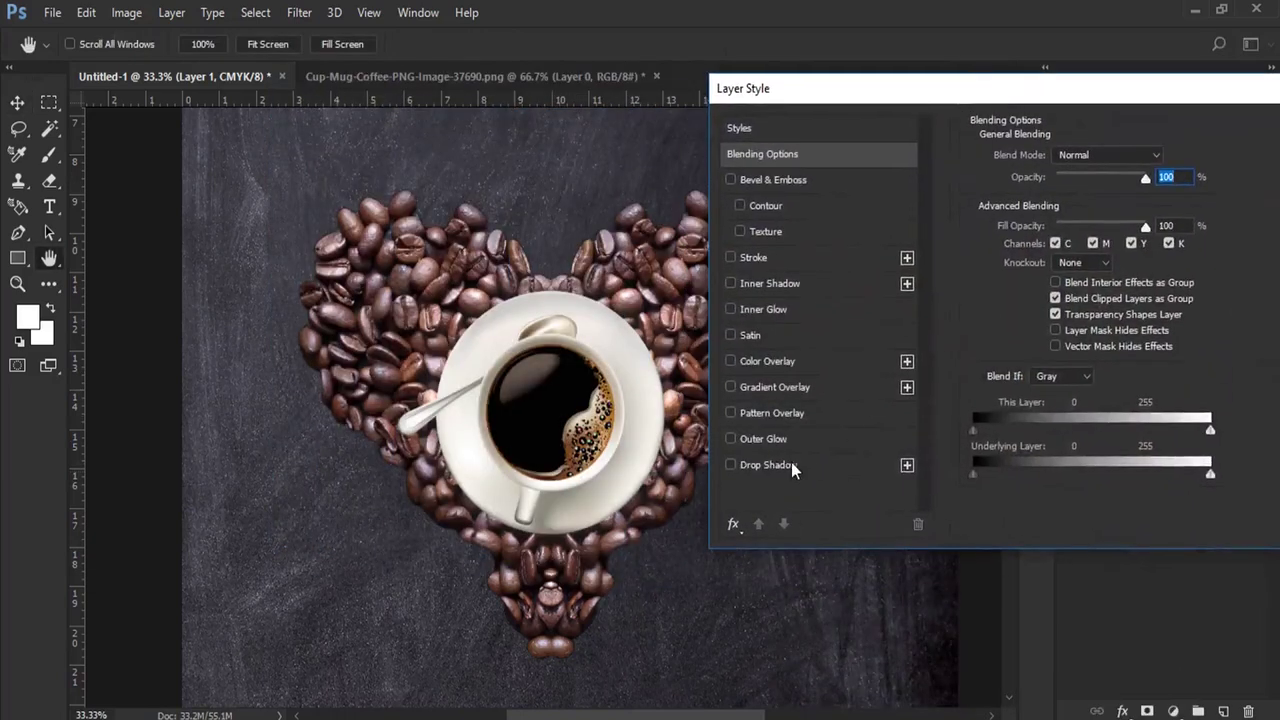
Step: Give the cup layer a drop shadow with size 81 and 100% opacity
{"action": "left_click", "coordinate": [765, 465]}
{"action": "mouse_move", "coordinate": [1043, 287]}
{"action": "left_mouse_down"}
{"action": "mouse_move", "coordinate": [1039, 266]}
{"action": "mouse_move", "coordinate": [1074, 288]}
{"action": "left_mouse_up"}
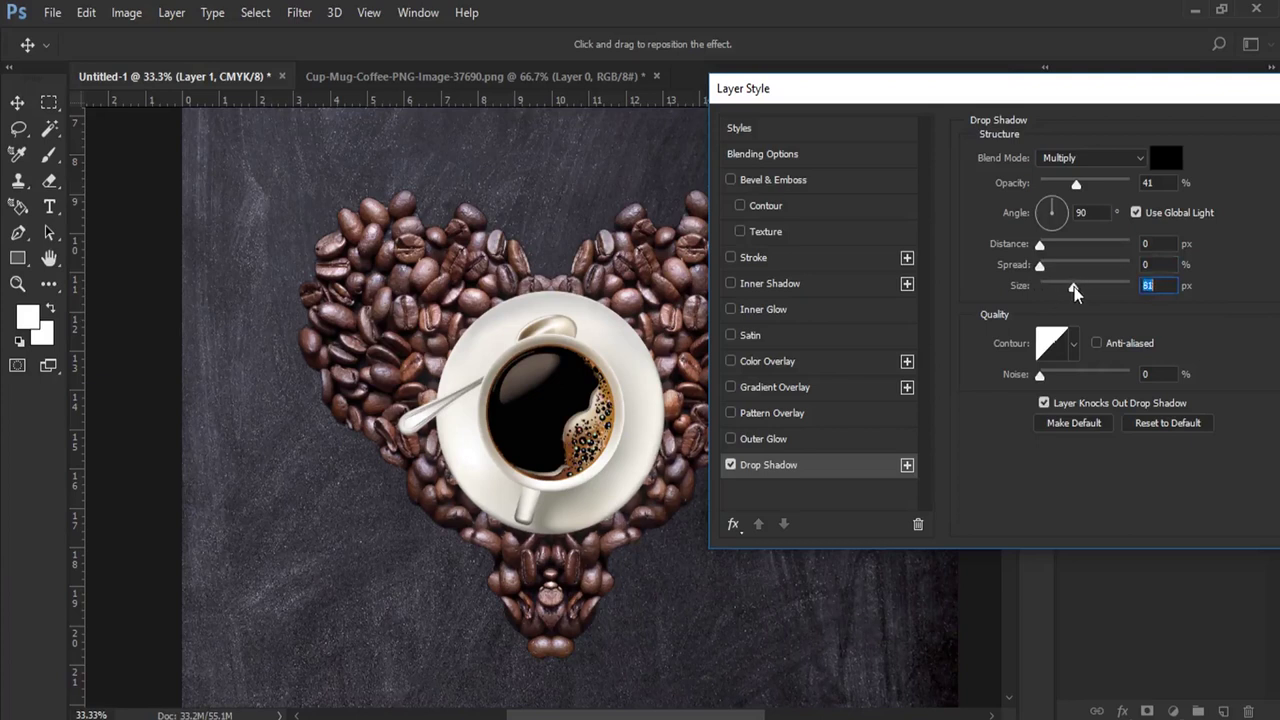
{"action": "left_click_drag", "start_coordinate": [1076, 185], "coordinate": [1119, 185]}
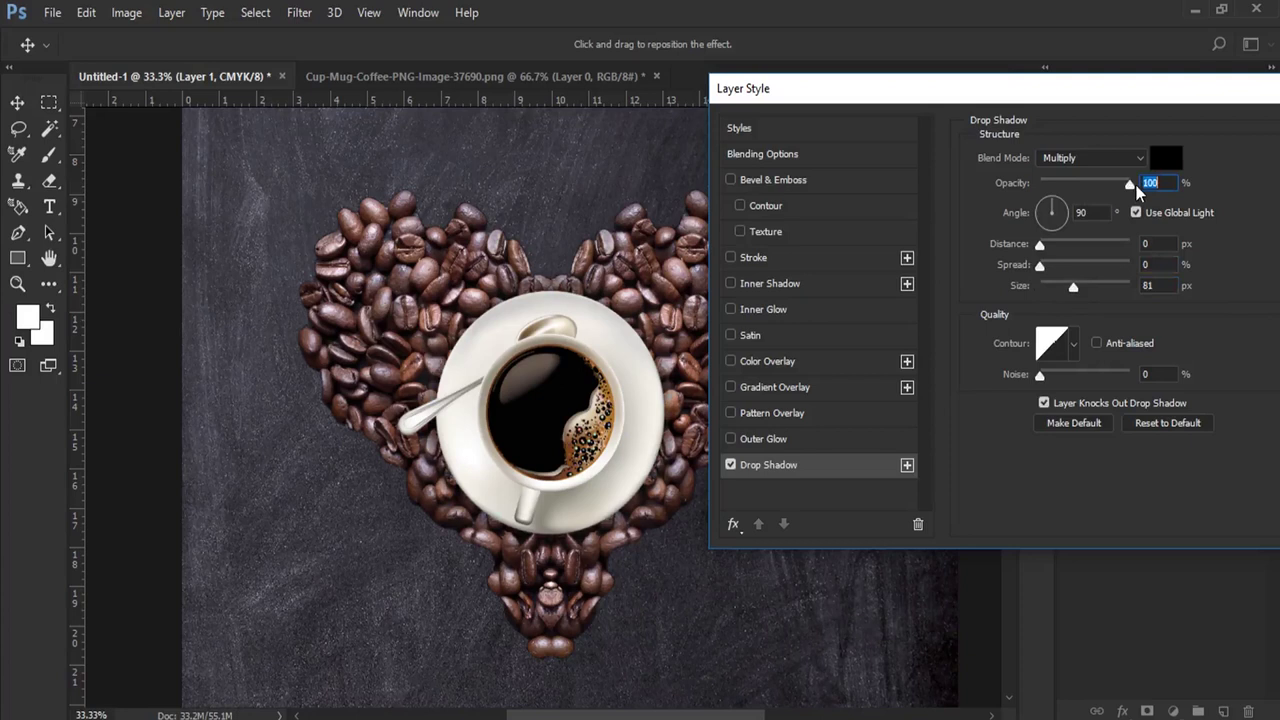
{"action": "left_click_drag", "start_coordinate": [995, 110], "coordinate": [582, 132]}
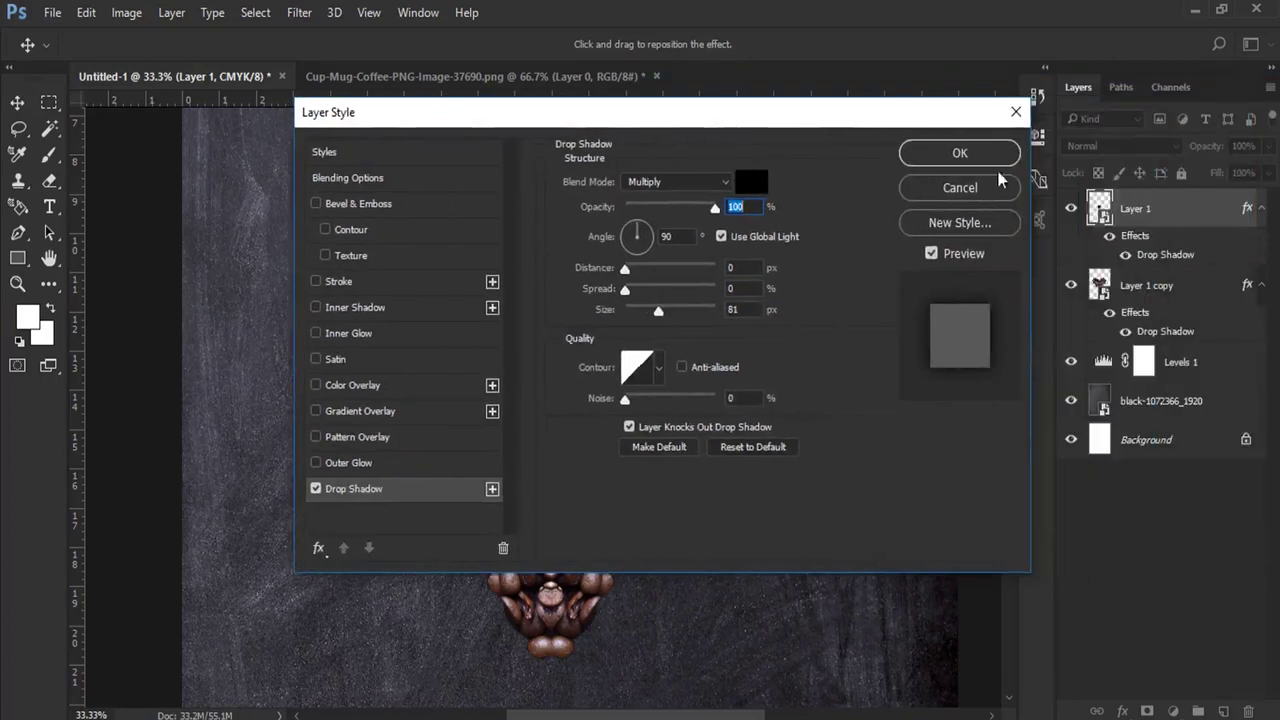
{"action": "left_click", "coordinate": [960, 152]}
Step: Close the Cup-Mug-Coffee PNG without saving
{"action": "left_click", "coordinate": [620, 78]}
{"action": "left_click", "coordinate": [656, 76]}
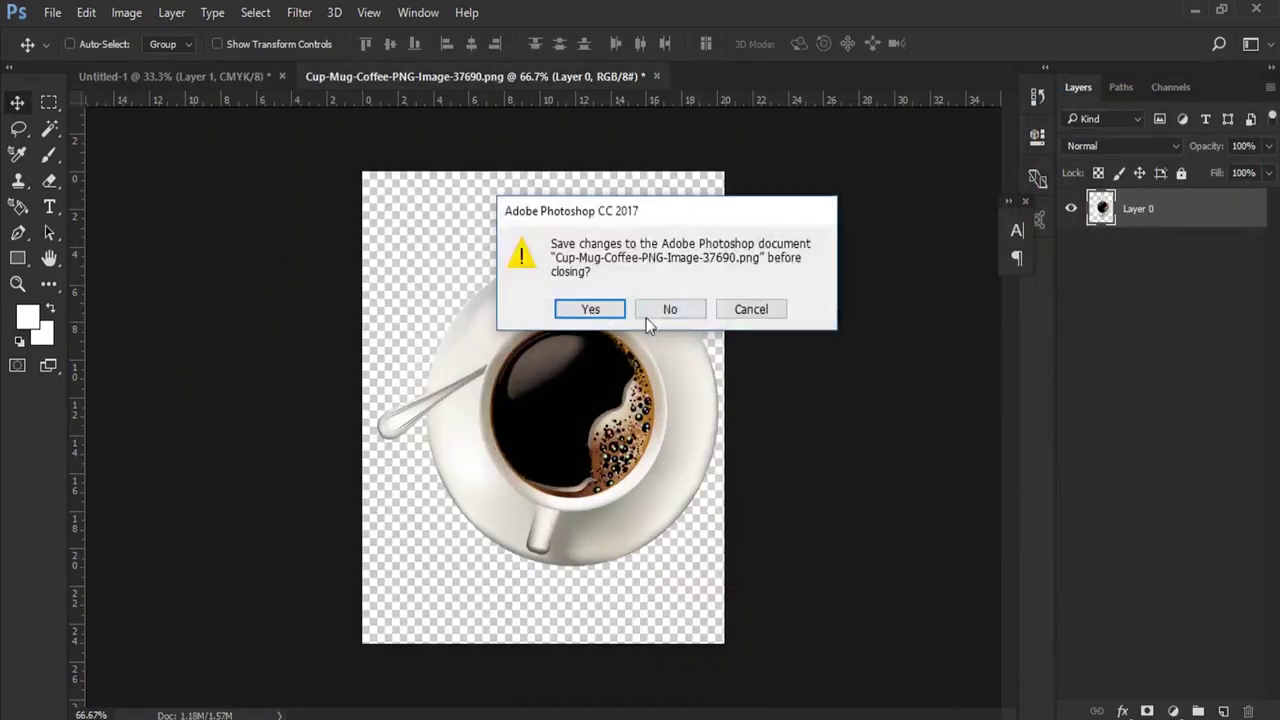
{"action": "left_click", "coordinate": [670, 310]}
Step: Zoom out of the poster and bring the latte-art image f.jpg from the cafe folder into Photoshop
{"action": "left_click", "coordinate": [365, 10]}
{"action": "left_click", "coordinate": [551, 178]}
{"action": "key", "text": "alt+Tab"}
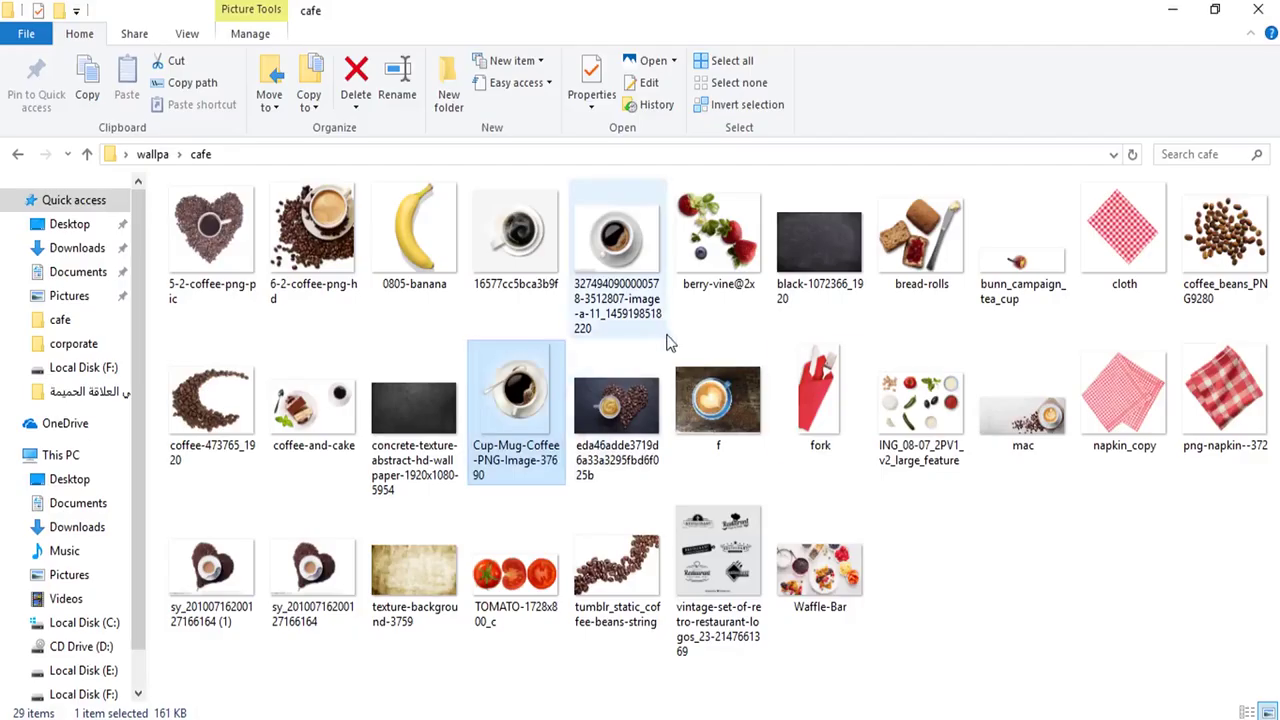
{"action": "mouse_move", "coordinate": [718, 400]}
{"action": "left_mouse_down"}
{"action": "mouse_move", "coordinate": [305, 718]}
{"action": "mouse_move", "coordinate": [656, 72]}
{"action": "left_mouse_up"}
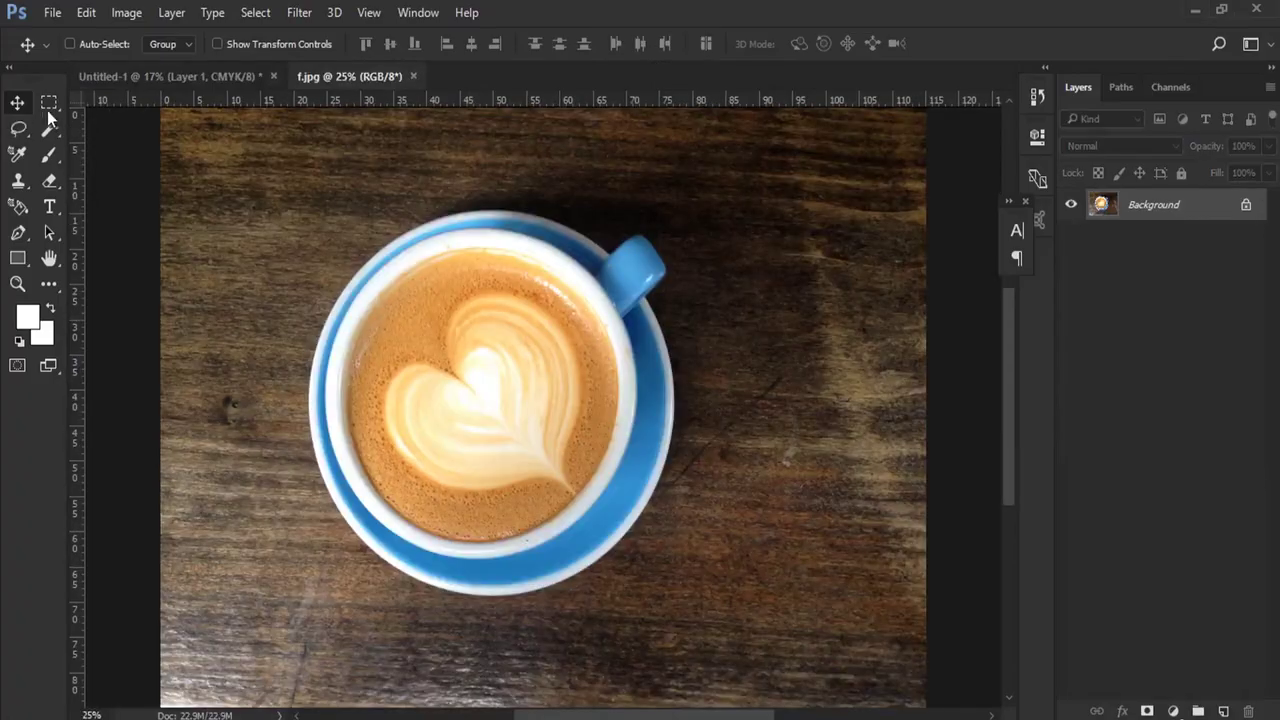
Step: Draw an elliptical selection around the latte foam, resizing and nudging it to fit
{"action": "right_click", "coordinate": [47, 110]}
{"action": "left_click", "coordinate": [98, 116]}
{"action": "mouse_move", "coordinate": [487, 393]}
{"action": "left_mouse_down"}
{"action": "mouse_move", "coordinate": [616, 534]}
{"action": "mouse_move", "coordinate": [560, 495]}
{"action": "left_mouse_up"}
{"action": "left_click", "coordinate": [256, 12]}
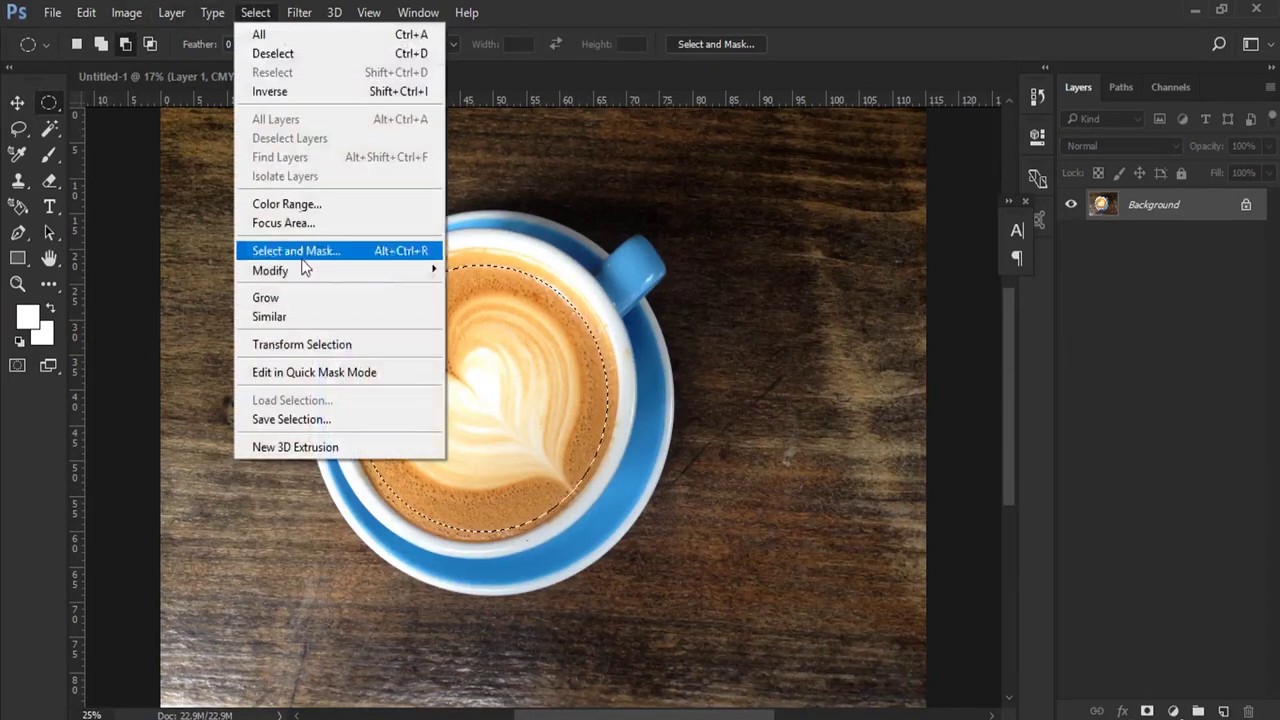
{"action": "left_click", "coordinate": [430, 345]}
{"action": "left_click_drag", "start_coordinate": [350, 261], "coordinate": [348, 257]}
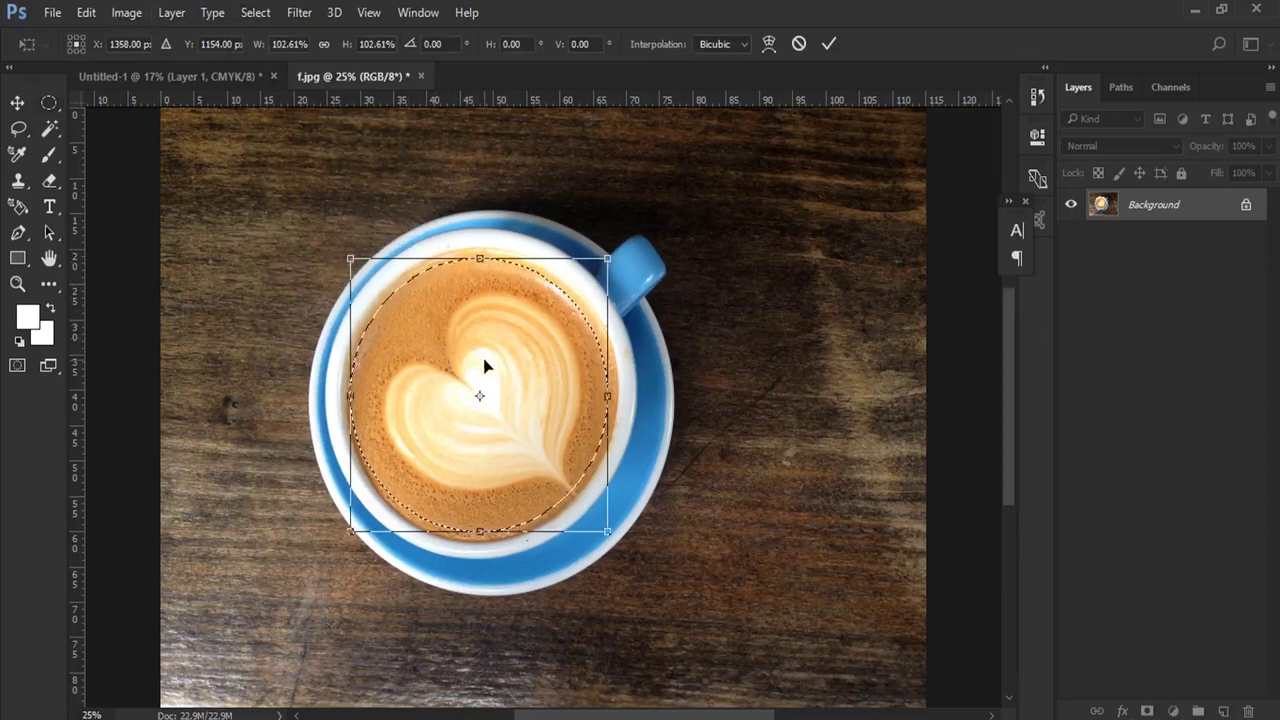
{"action": "key", "text": "Return"}
{"action": "key", "text": "shift+Right"}
{"action": "key", "text": "shift+Right"}
{"action": "key", "text": "shift+Down"}
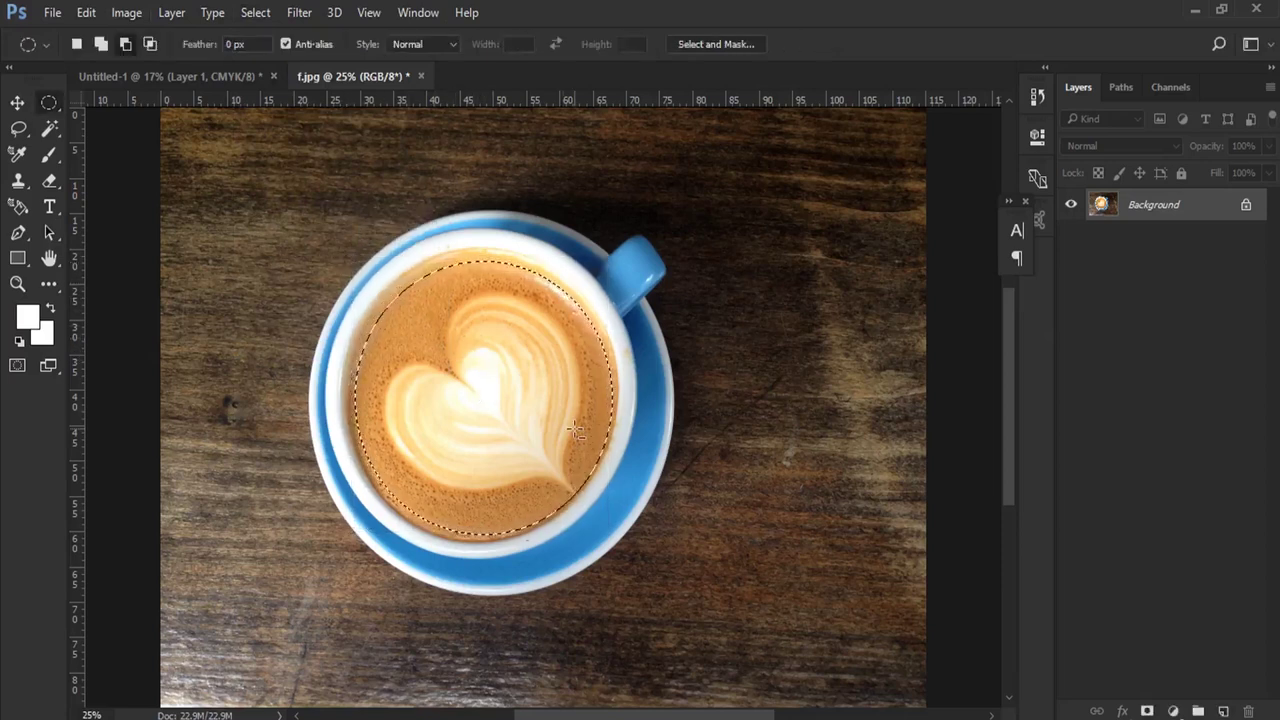
Step: Copy the latte circle and return to the Untitled-1 poster
{"action": "left_click", "coordinate": [86, 12]}
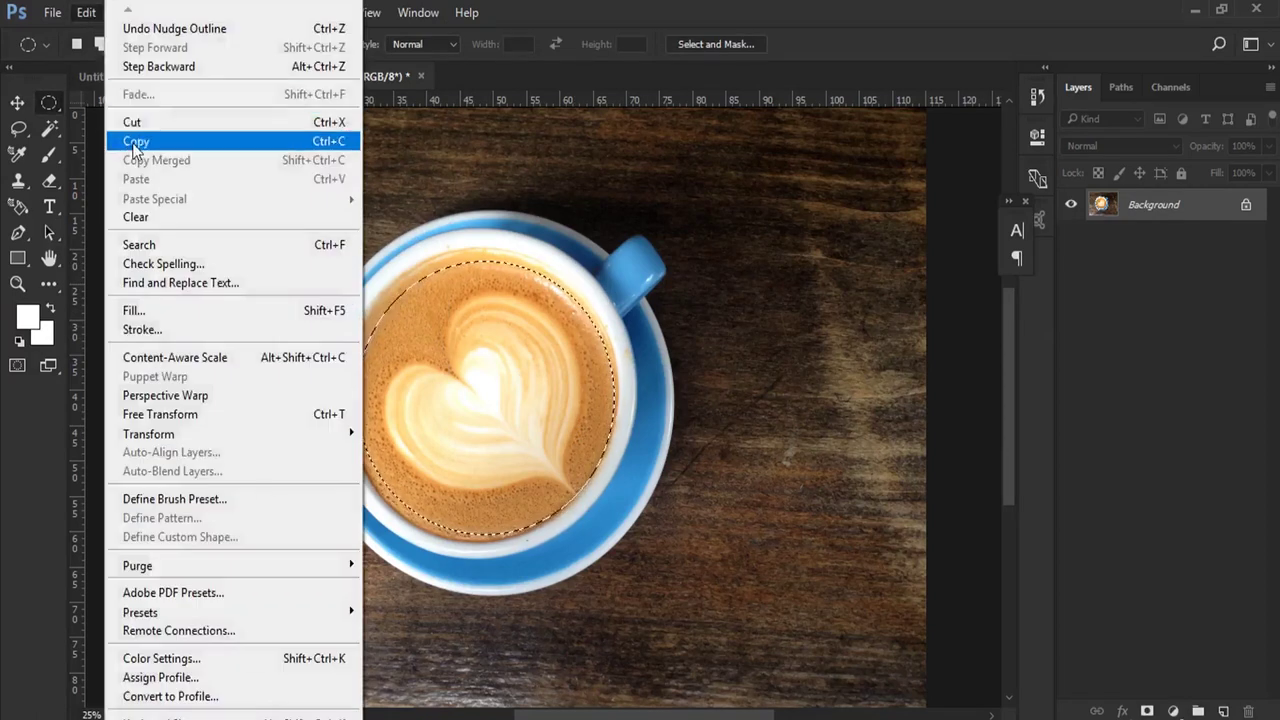
{"action": "left_click", "coordinate": [130, 140]}
{"action": "left_click", "coordinate": [226, 80]}
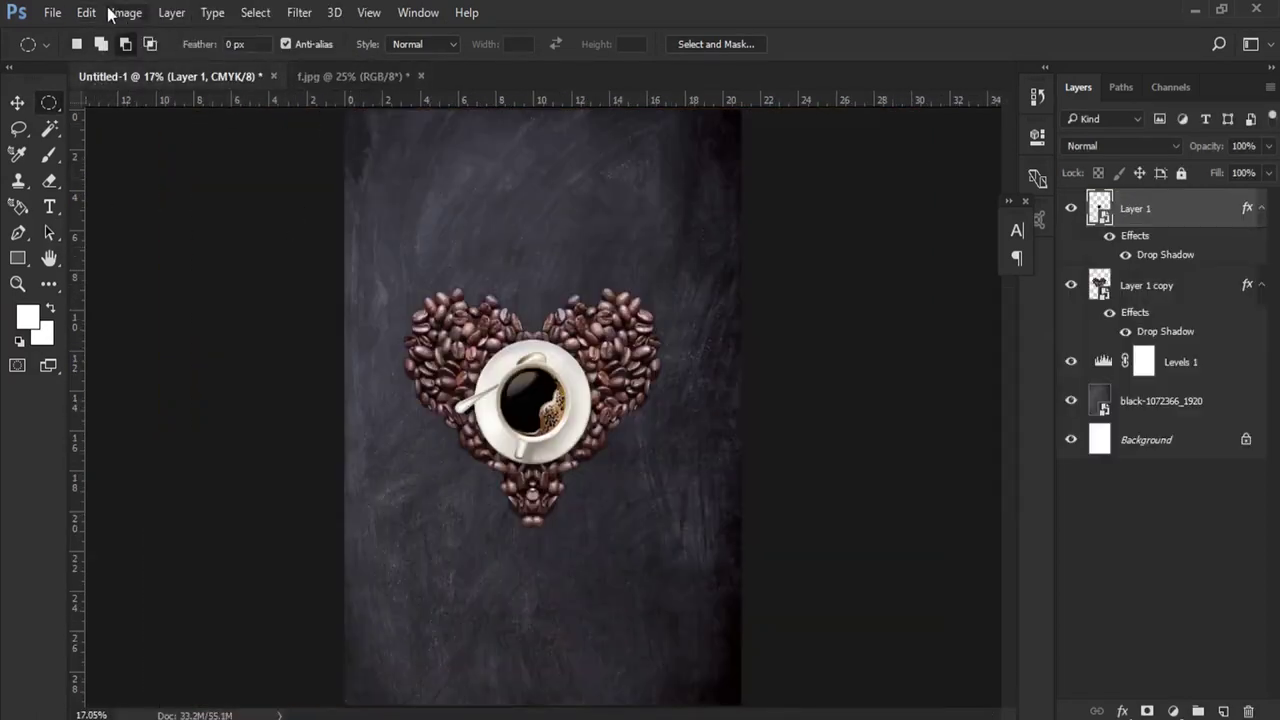
Step: Paste the latte circle as Layer 2, convert it to a smart object, and shrink it
{"action": "left_click", "coordinate": [86, 12]}
{"action": "left_click", "coordinate": [150, 177]}
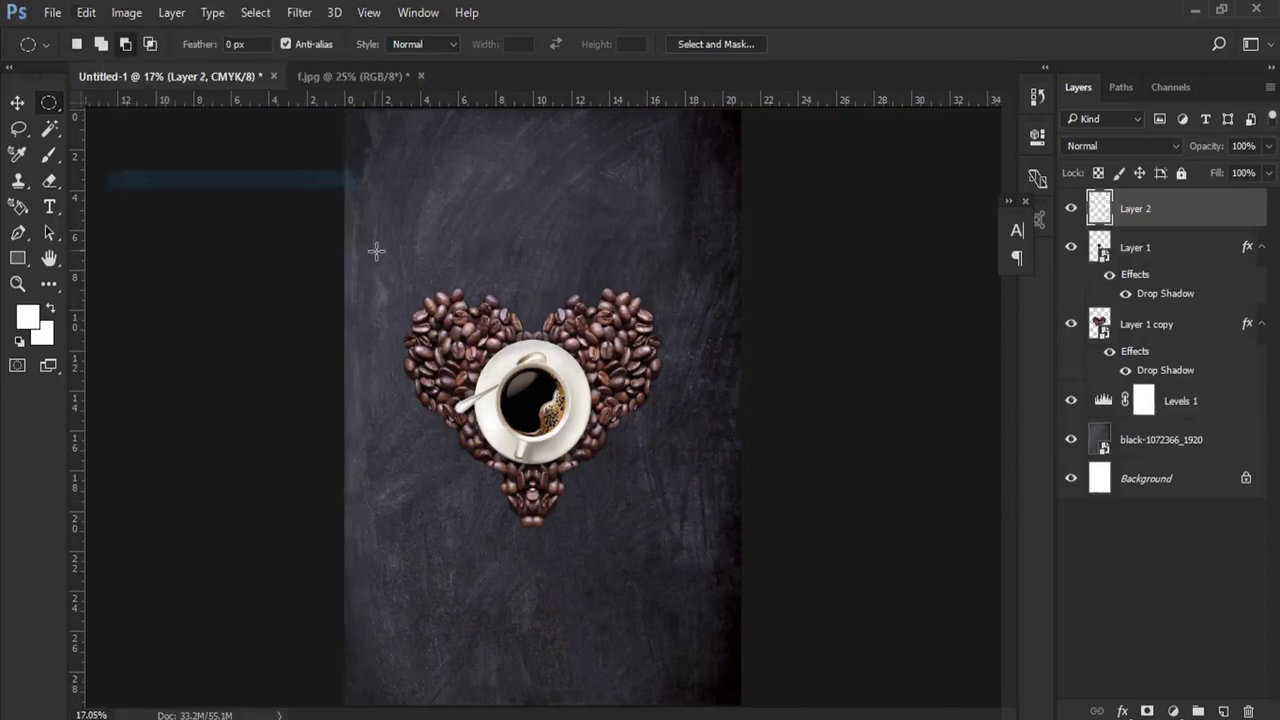
{"action": "left_click", "coordinate": [18, 284]}
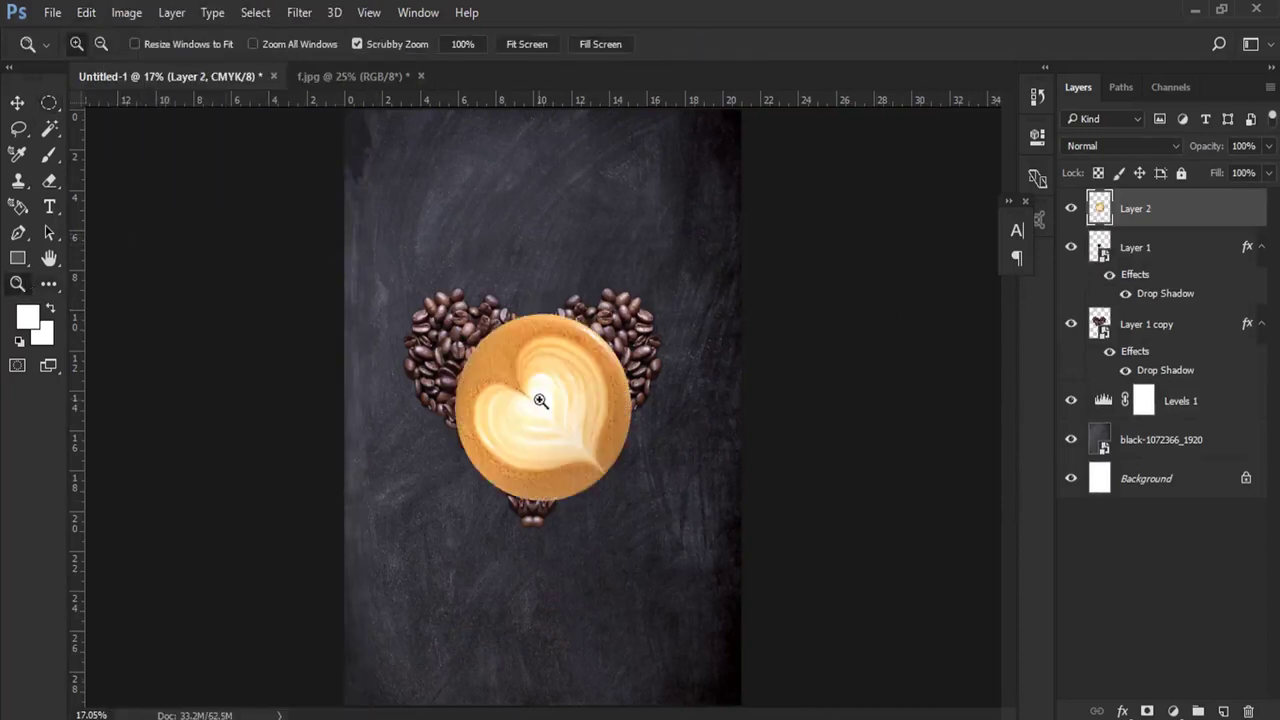
{"action": "left_click", "coordinate": [553, 392]}
{"action": "left_click", "coordinate": [553, 392]}
{"action": "right_click", "coordinate": [1127, 225]}
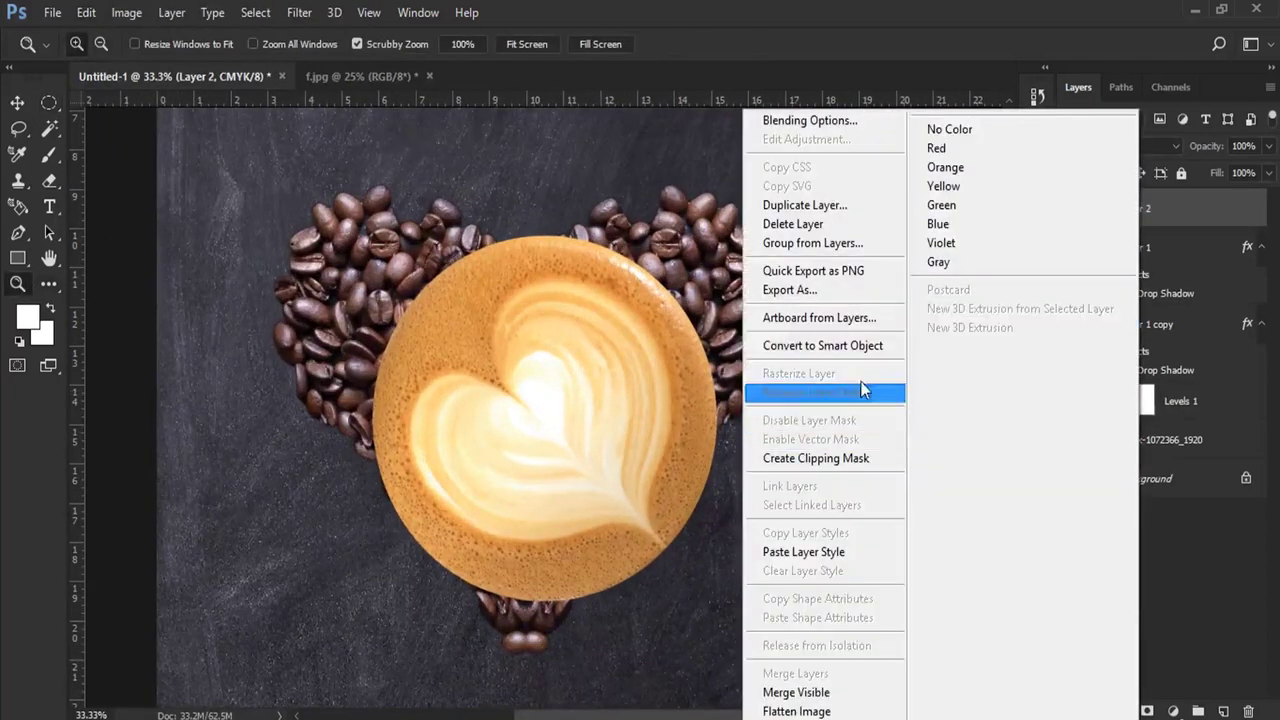
{"action": "left_click", "coordinate": [838, 347]}
{"action": "key", "text": "ctrl+t"}
{"action": "left_click_drag", "start_coordinate": [718, 236], "coordinate": [595, 348]}
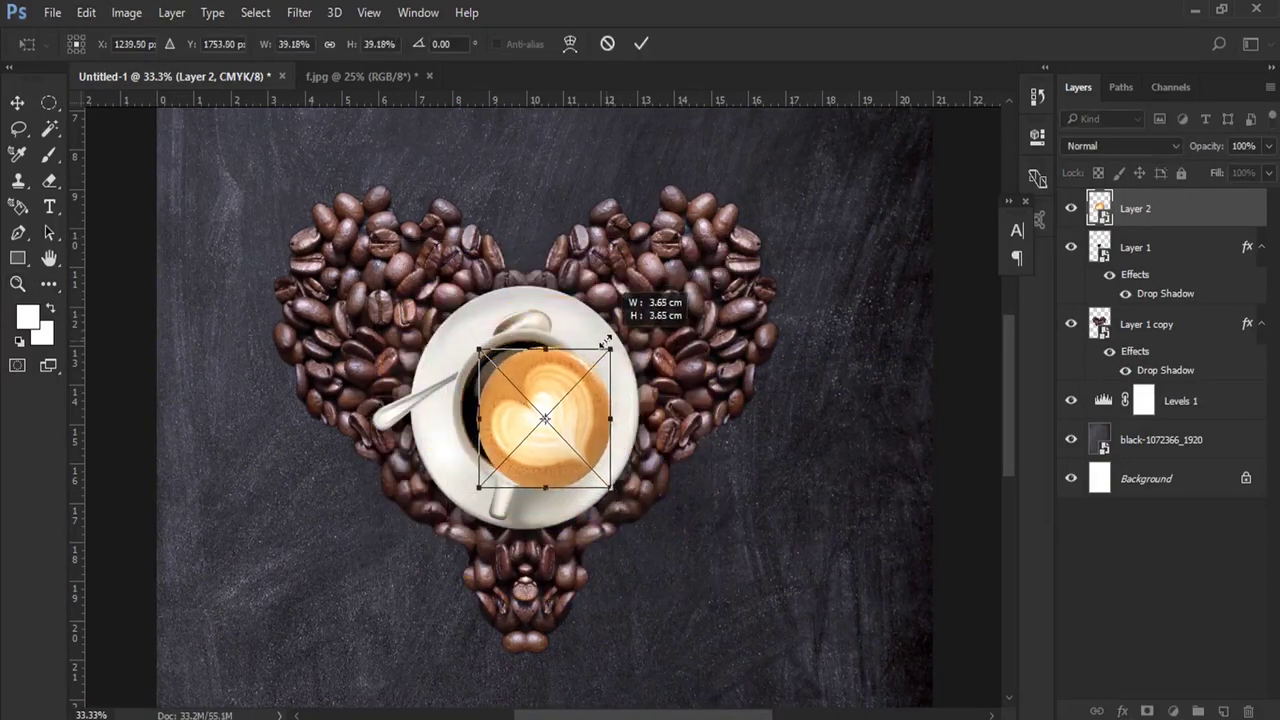
{"action": "key", "text": "Return"}
Step: Move and scale the latte circle over the cup's black coffee
{"action": "key", "text": "z"}
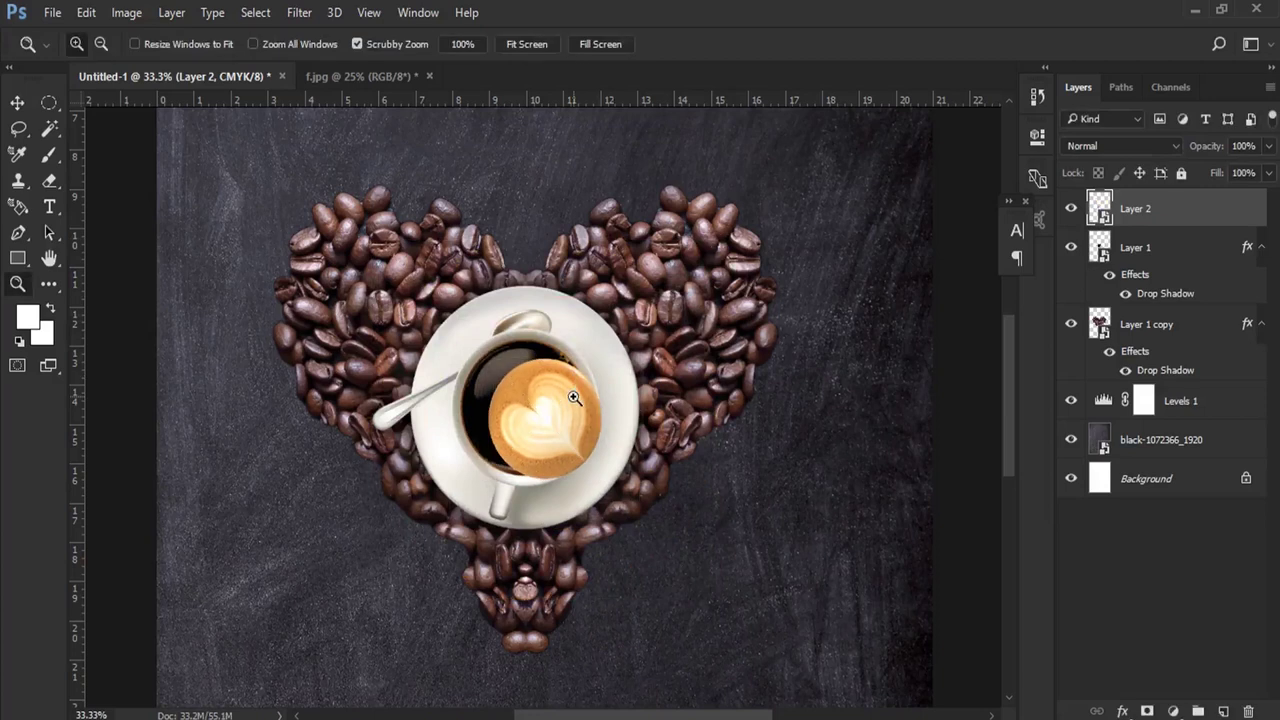
{"action": "left_click", "coordinate": [573, 416]}
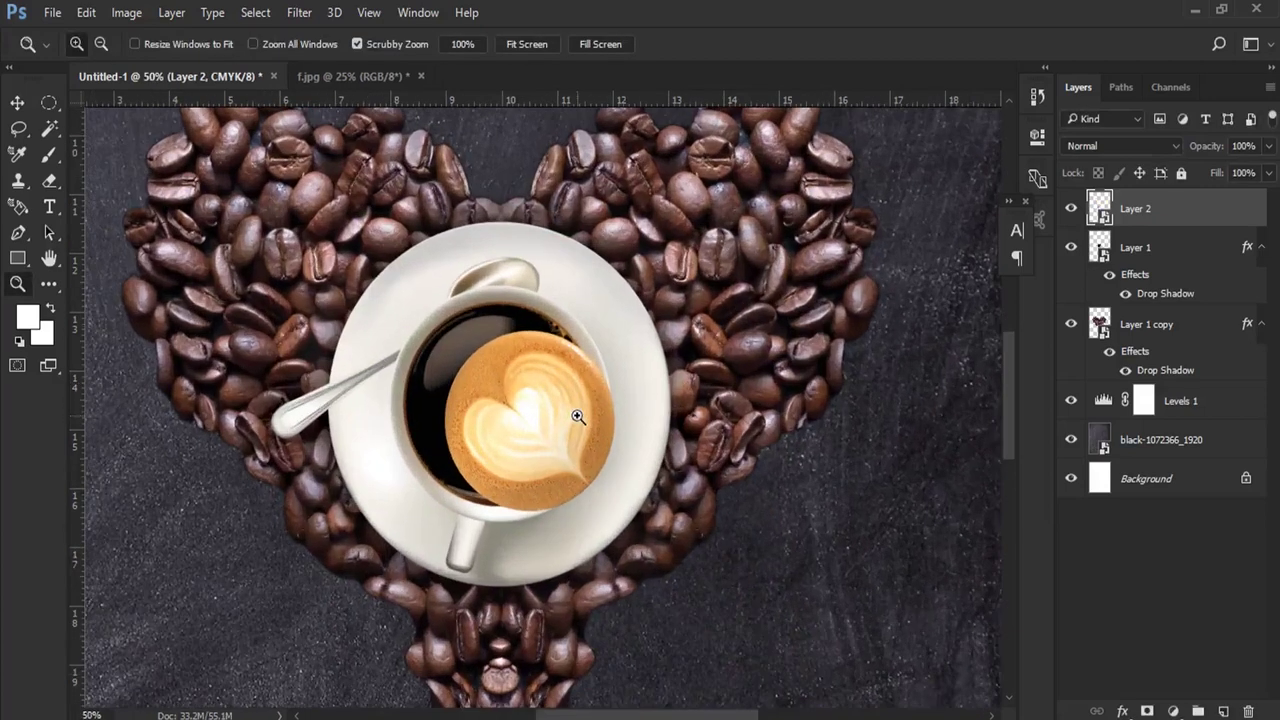
{"action": "left_click", "coordinate": [16, 103]}
{"action": "left_click_drag", "start_coordinate": [569, 409], "coordinate": [519, 388]}
{"action": "left_click_drag", "start_coordinate": [589, 497], "coordinate": [600, 512]}
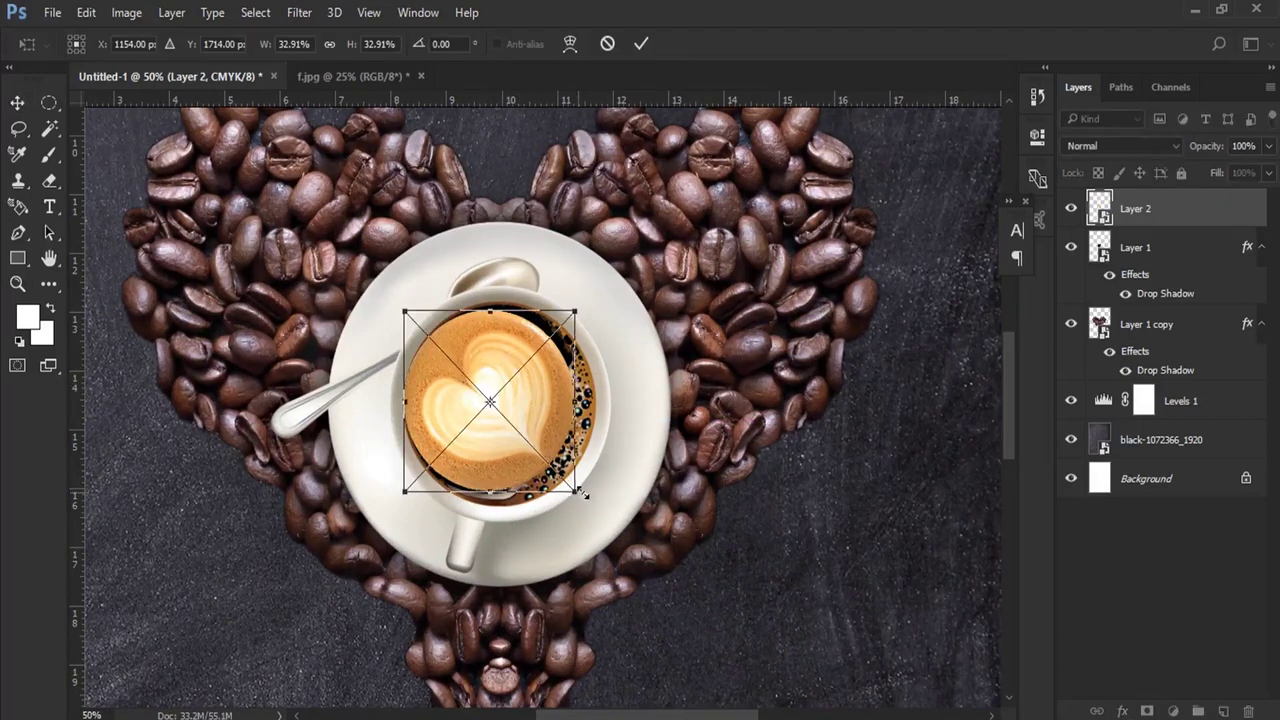
{"action": "left_click_drag", "start_coordinate": [542, 410], "coordinate": [544, 406]}
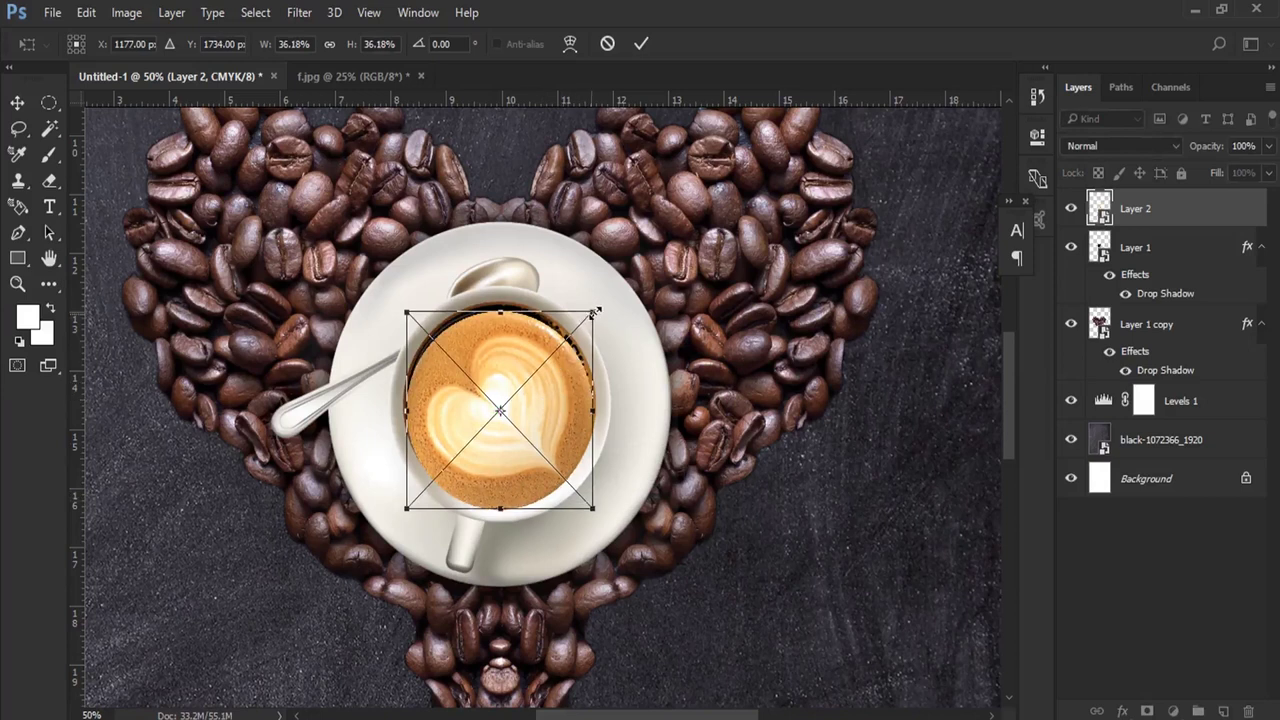
{"action": "left_click_drag", "start_coordinate": [592, 314], "coordinate": [597, 318]}
{"action": "key", "text": "Return"}
{"action": "left_click_drag", "start_coordinate": [449, 382], "coordinate": [457, 397]}
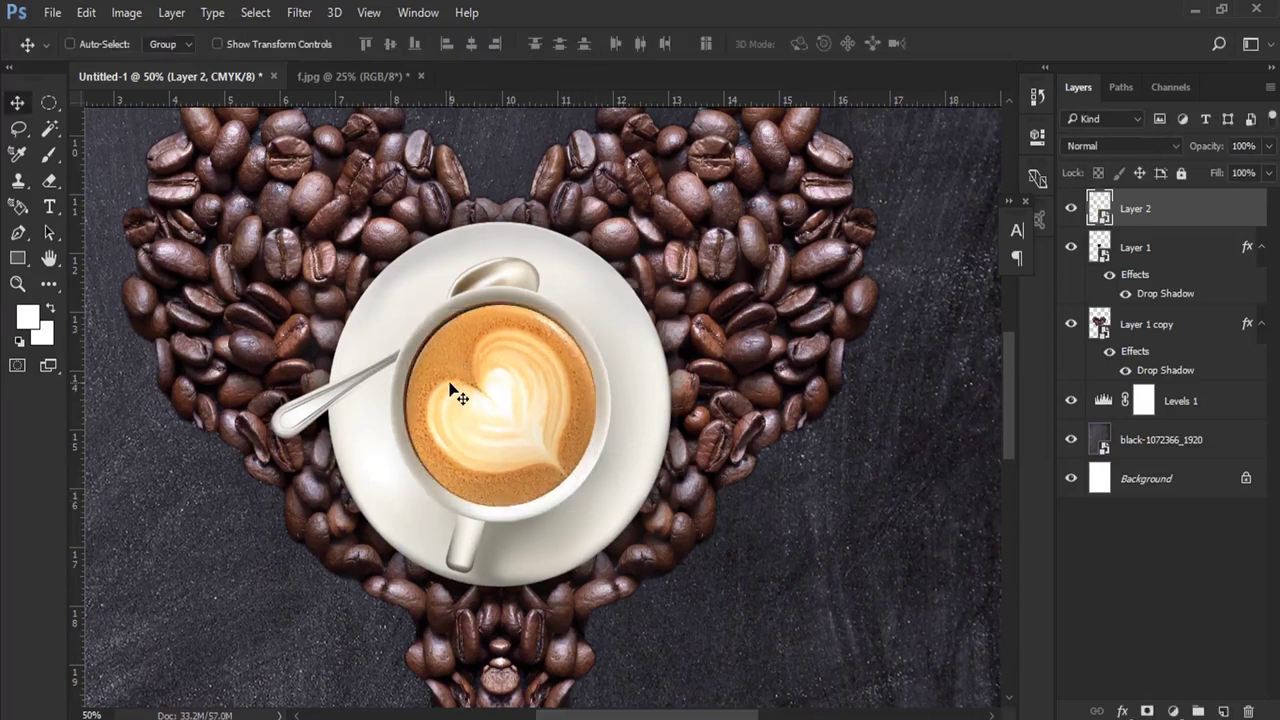
Step: Zoom closer and enlarge the latte circle to about 37% so it fills the cup
{"action": "left_click", "coordinate": [17, 284]}
{"action": "left_click", "coordinate": [557, 400]}
{"action": "key", "text": "ctrl+t"}
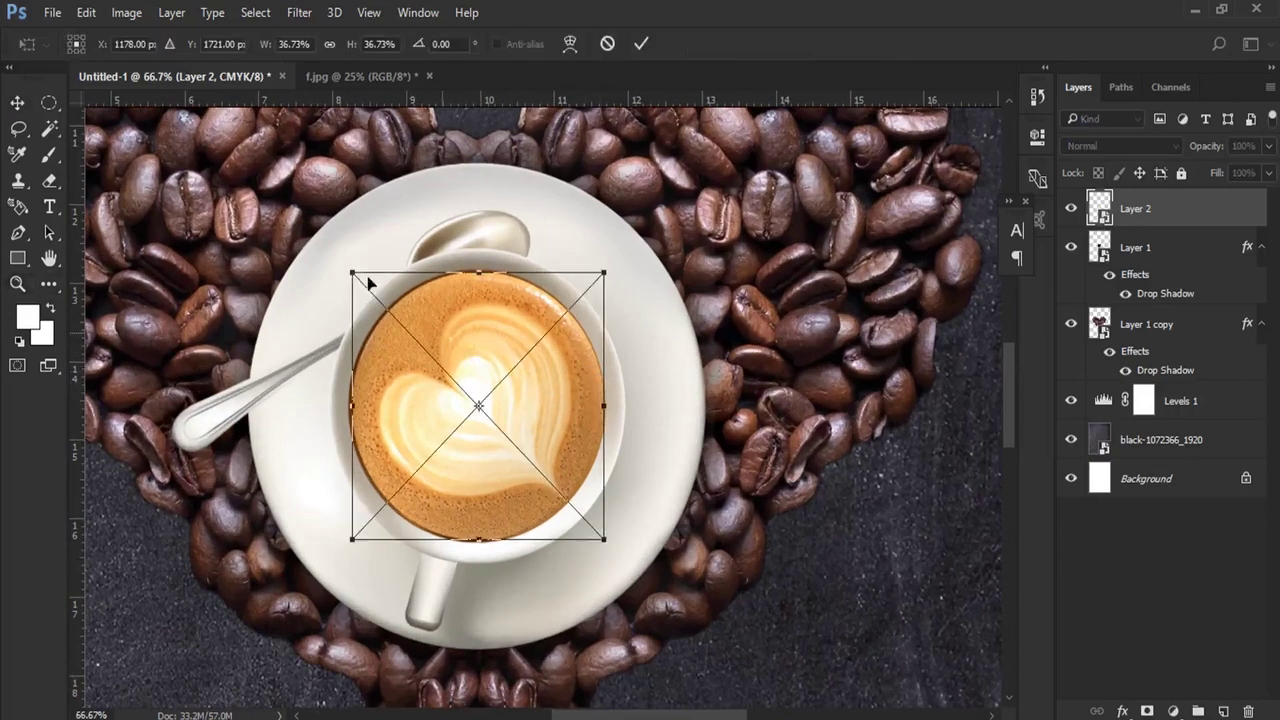
{"action": "left_click_drag", "start_coordinate": [352, 272], "coordinate": [349, 269]}
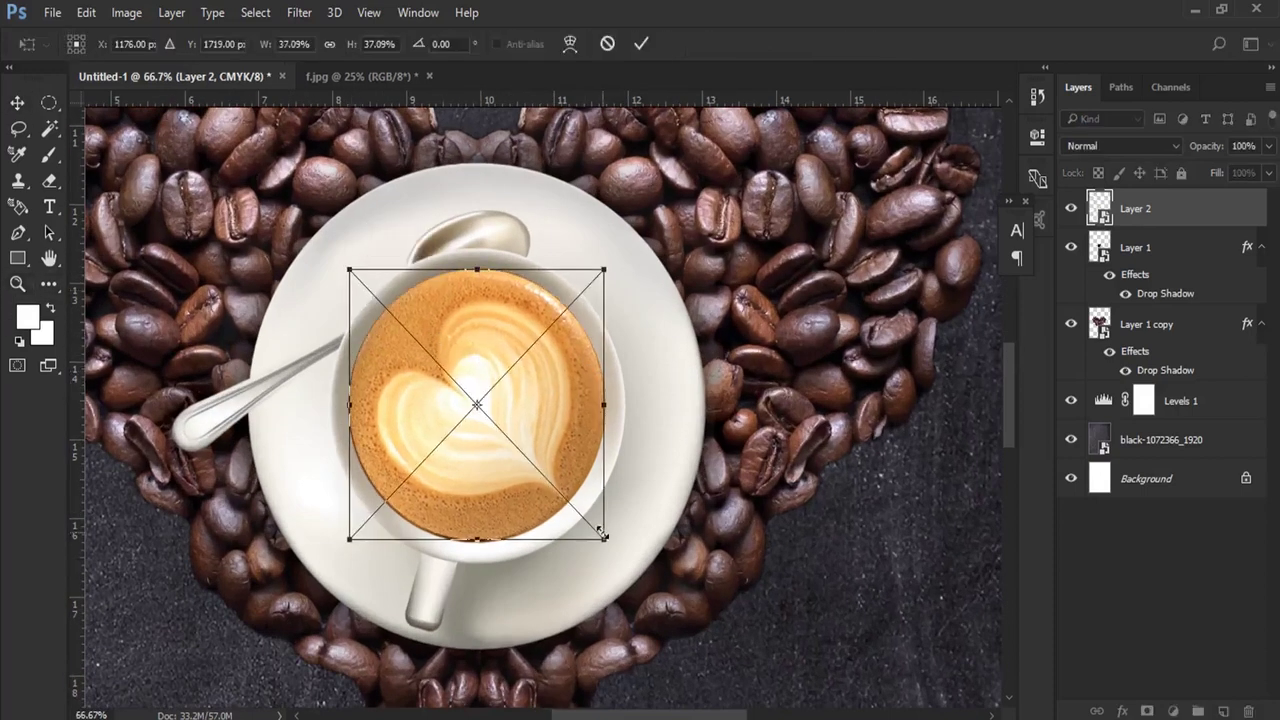
{"action": "left_click_drag", "start_coordinate": [603, 535], "coordinate": [607, 538]}
{"action": "key", "text": "Return"}
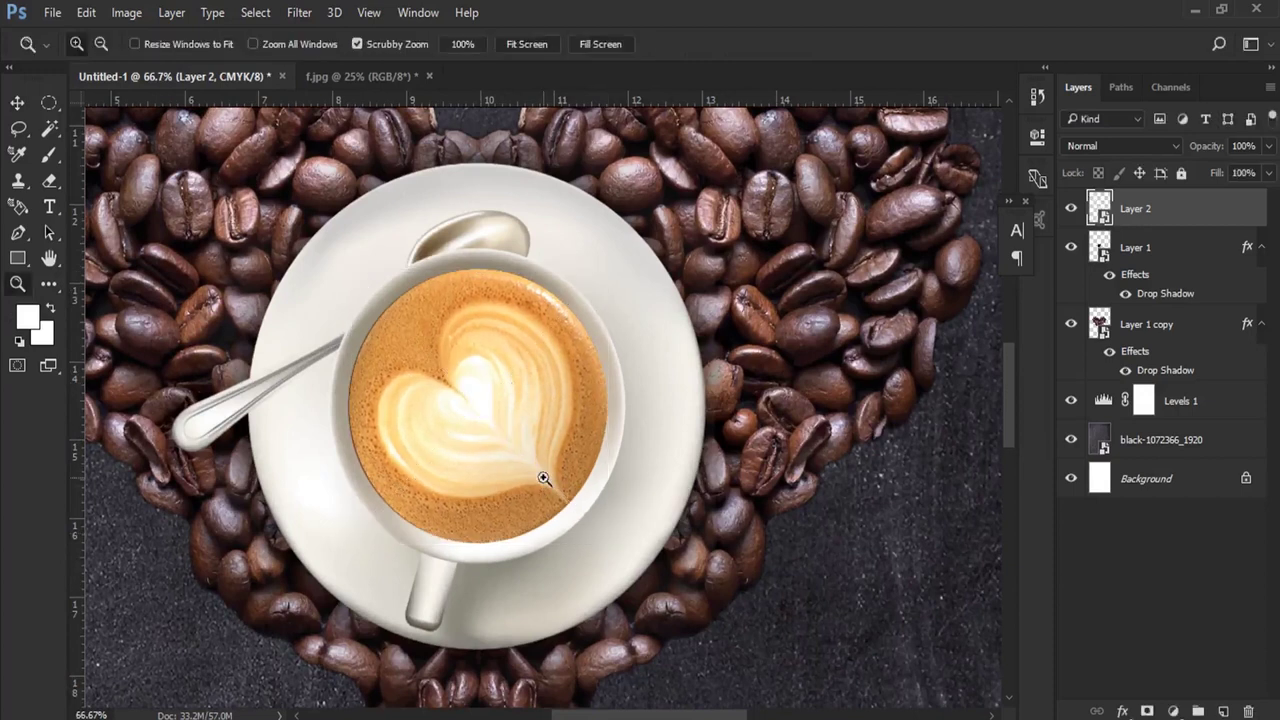
Step: Open Blending Options for the latte's Layer 2 and move the dialog aside
{"action": "left_click", "coordinate": [17, 102]}
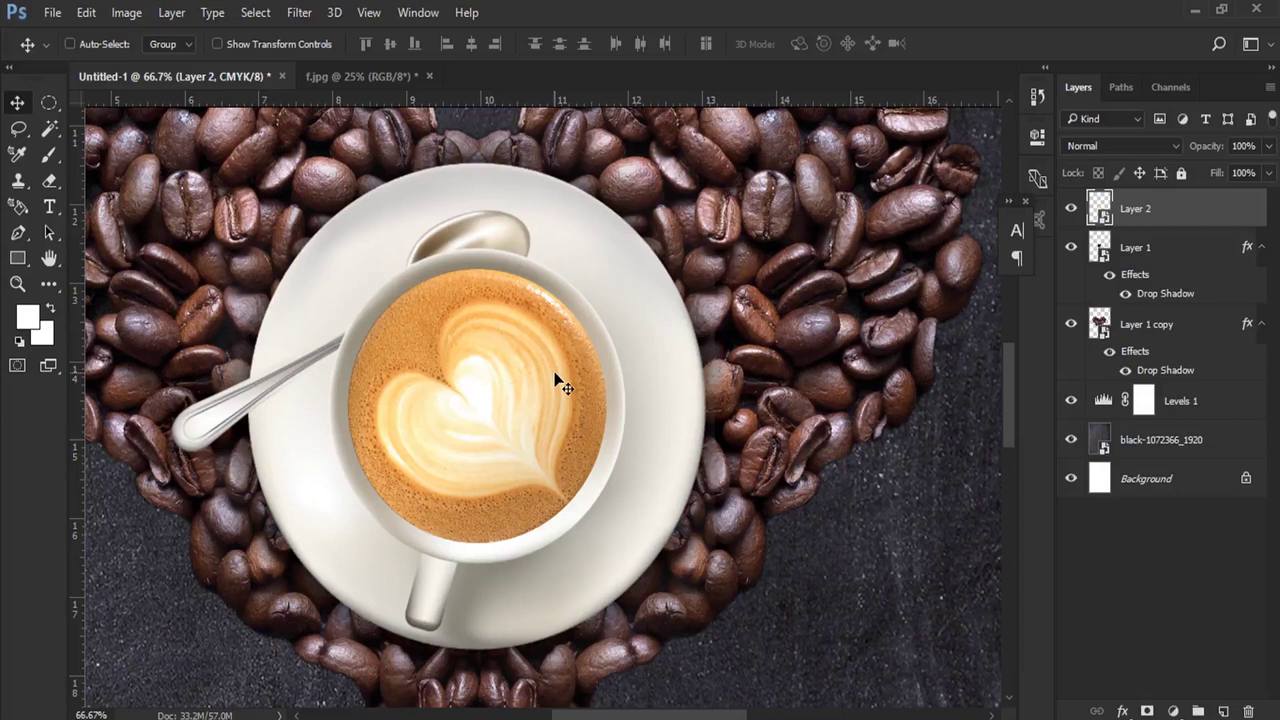
{"action": "right_click", "coordinate": [1138, 210]}
{"action": "left_click", "coordinate": [655, 127]}
{"action": "left_click_drag", "start_coordinate": [450, 105], "coordinate": [862, 68]}
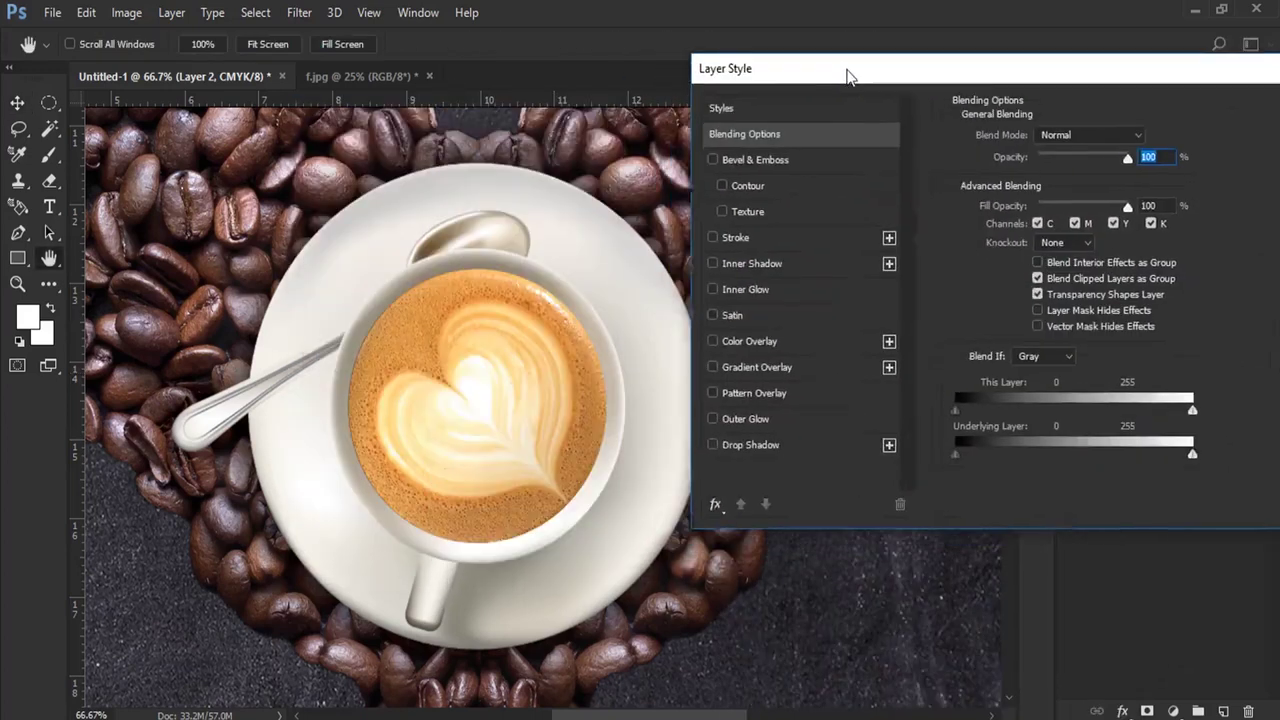
Step: Add an inner shadow with size 73, choke 7%, distance 1 and 73% opacity
{"action": "left_click", "coordinate": [763, 286]}
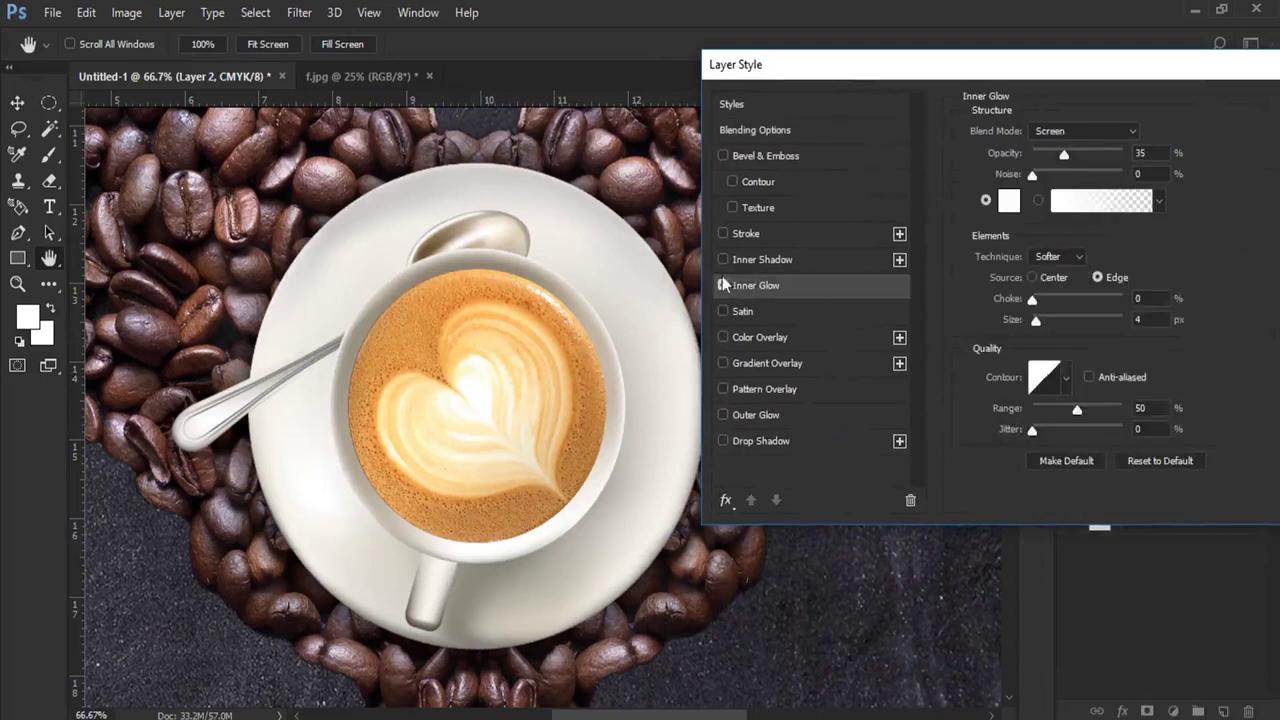
{"action": "left_click", "coordinate": [723, 285]}
{"action": "left_click", "coordinate": [764, 262]}
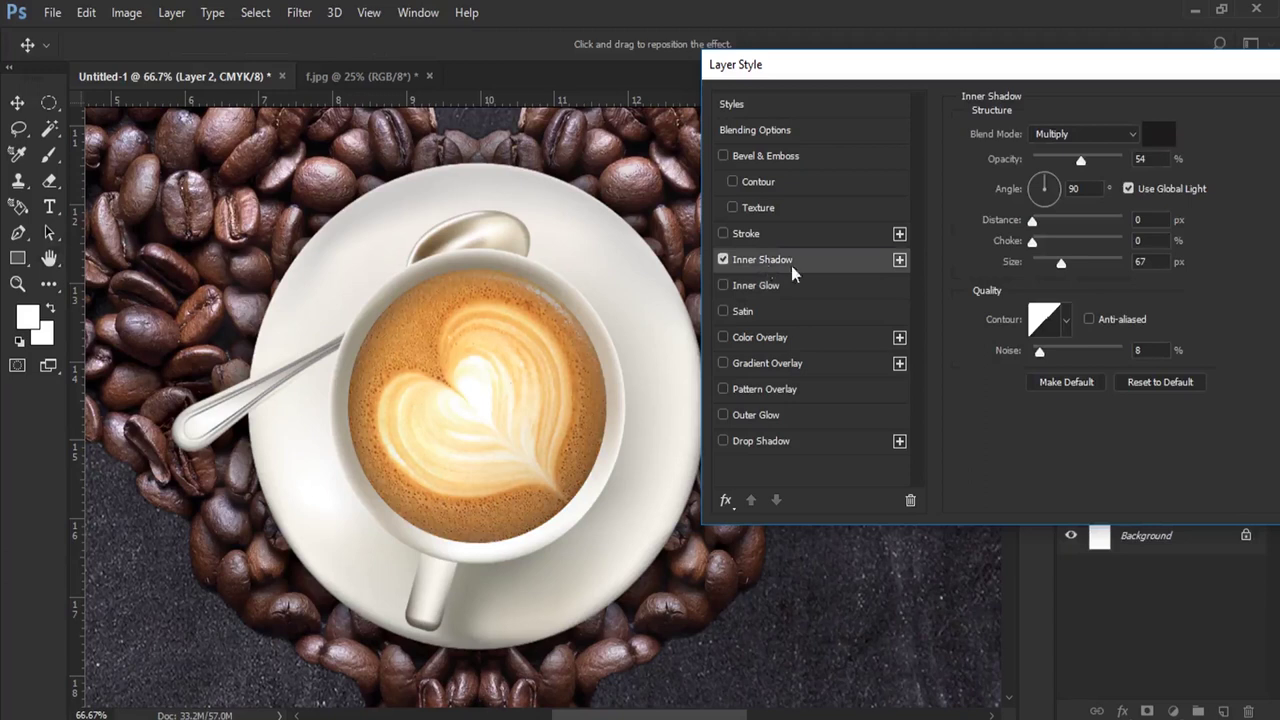
{"action": "mouse_move", "coordinate": [1067, 265]}
{"action": "left_mouse_down"}
{"action": "mouse_move", "coordinate": [1034, 221]}
{"action": "mouse_move", "coordinate": [1040, 253]}
{"action": "left_mouse_up"}
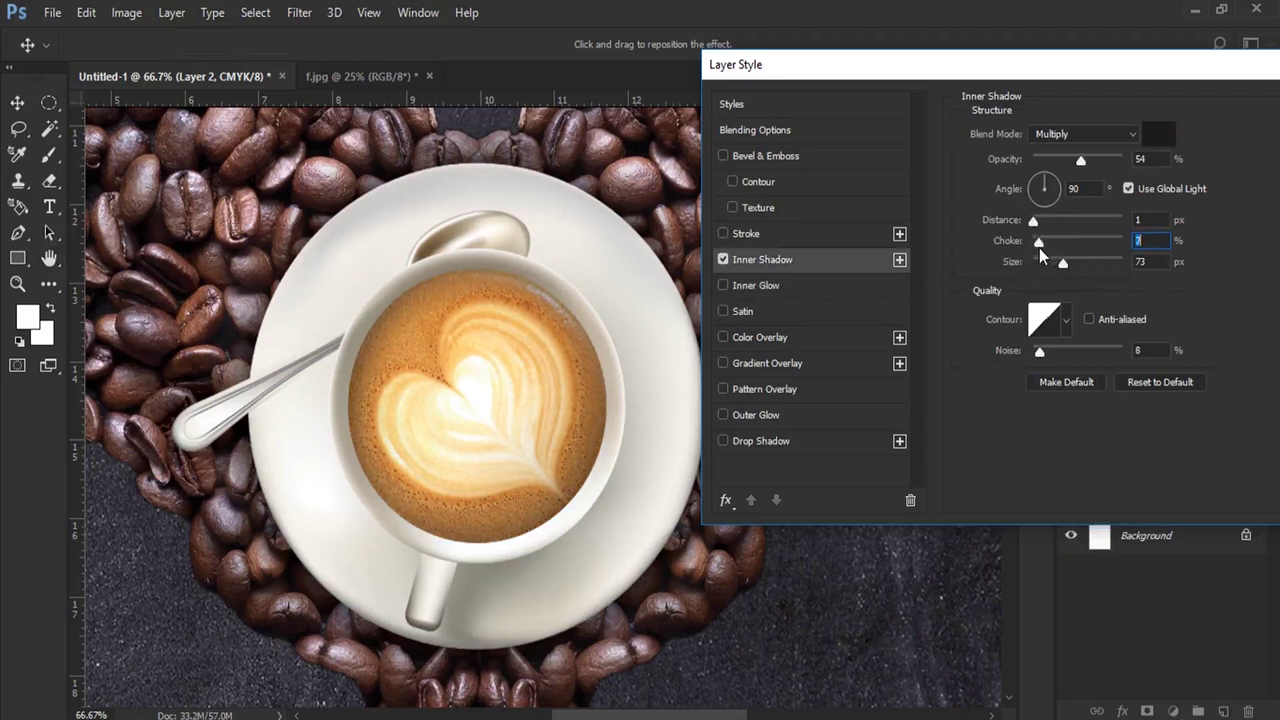
{"action": "left_click_drag", "start_coordinate": [1070, 168], "coordinate": [1105, 162]}
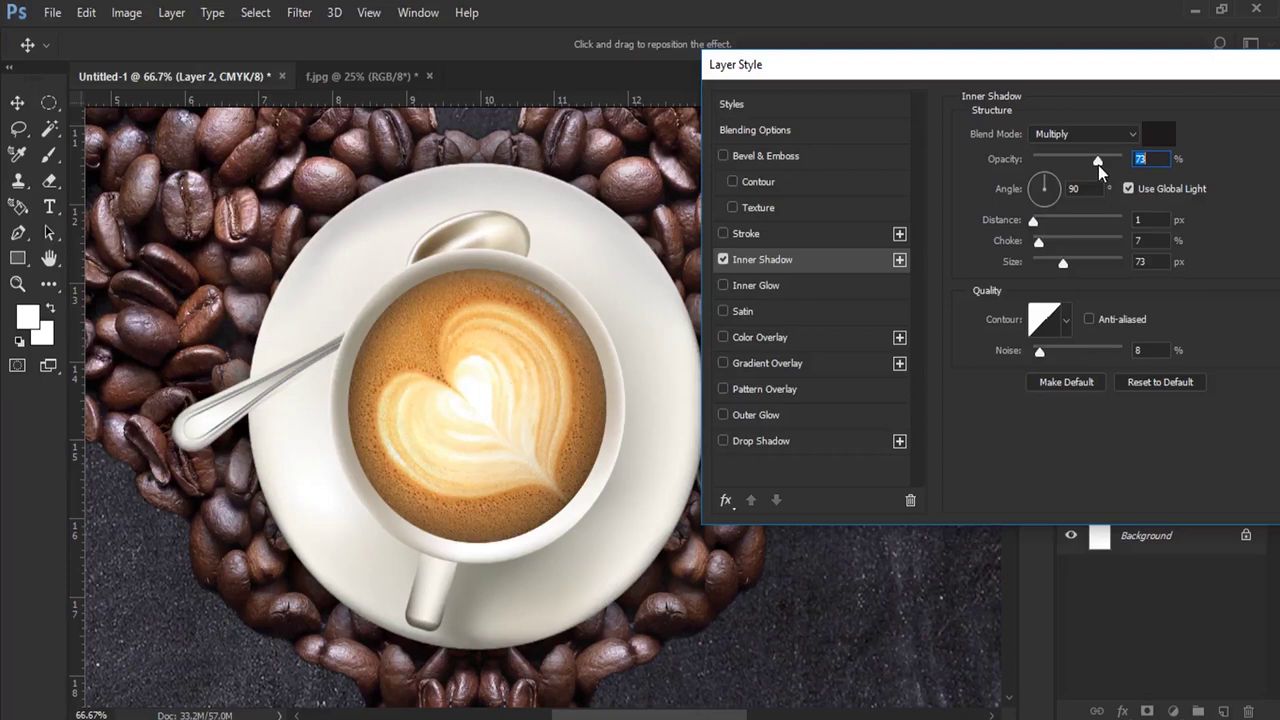
{"action": "left_click_drag", "start_coordinate": [1185, 64], "coordinate": [899, 62]}
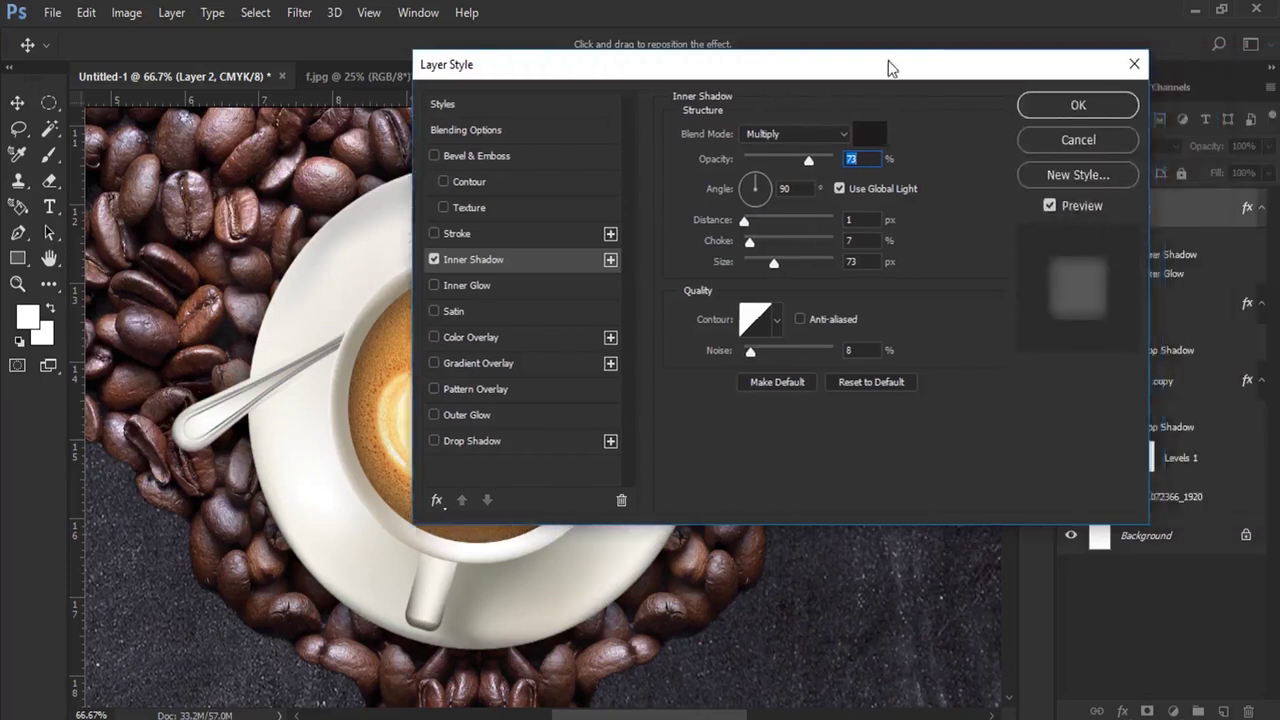
{"action": "left_click", "coordinate": [1104, 109]}
{"action": "left_click", "coordinate": [18, 285]}
Step: Reopen the inner shadow and lower its opacity to 15%, comparing before and after
{"action": "scroll", "coordinate": [485, 440], "scroll_direction": "down", "scroll_amount": 1}
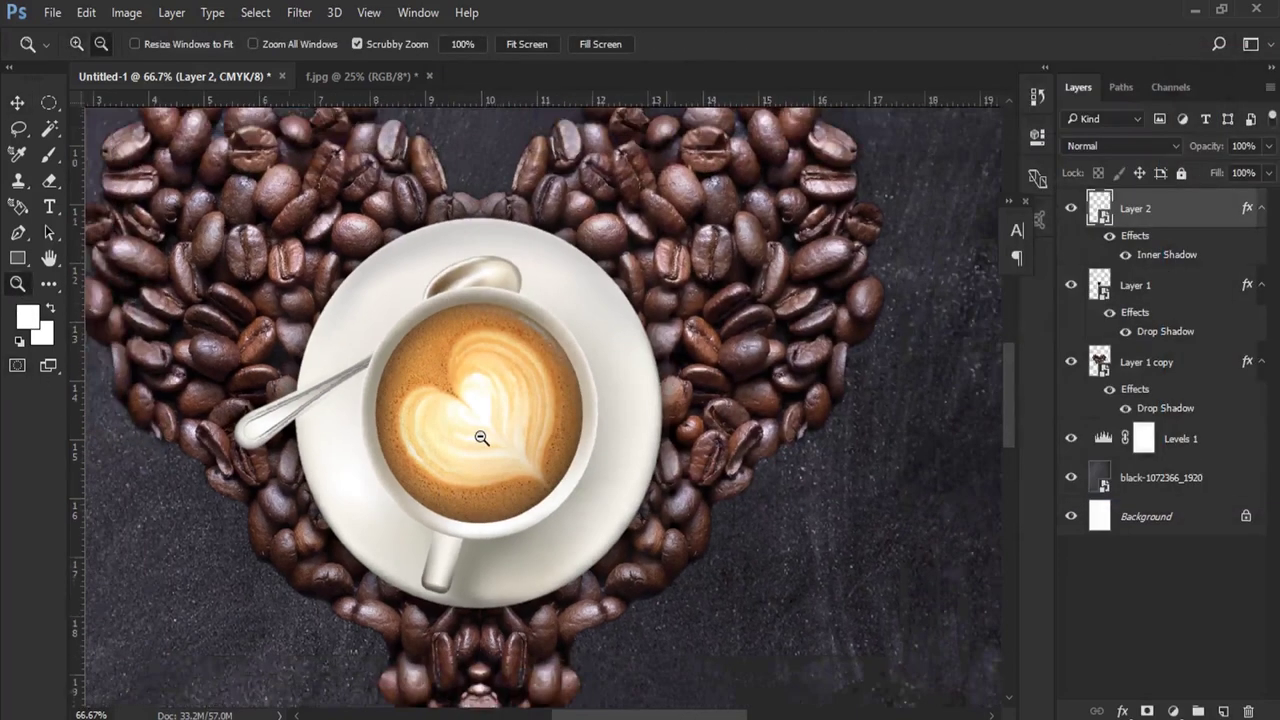
{"action": "scroll", "coordinate": [485, 440], "scroll_direction": "down", "scroll_amount": 2}
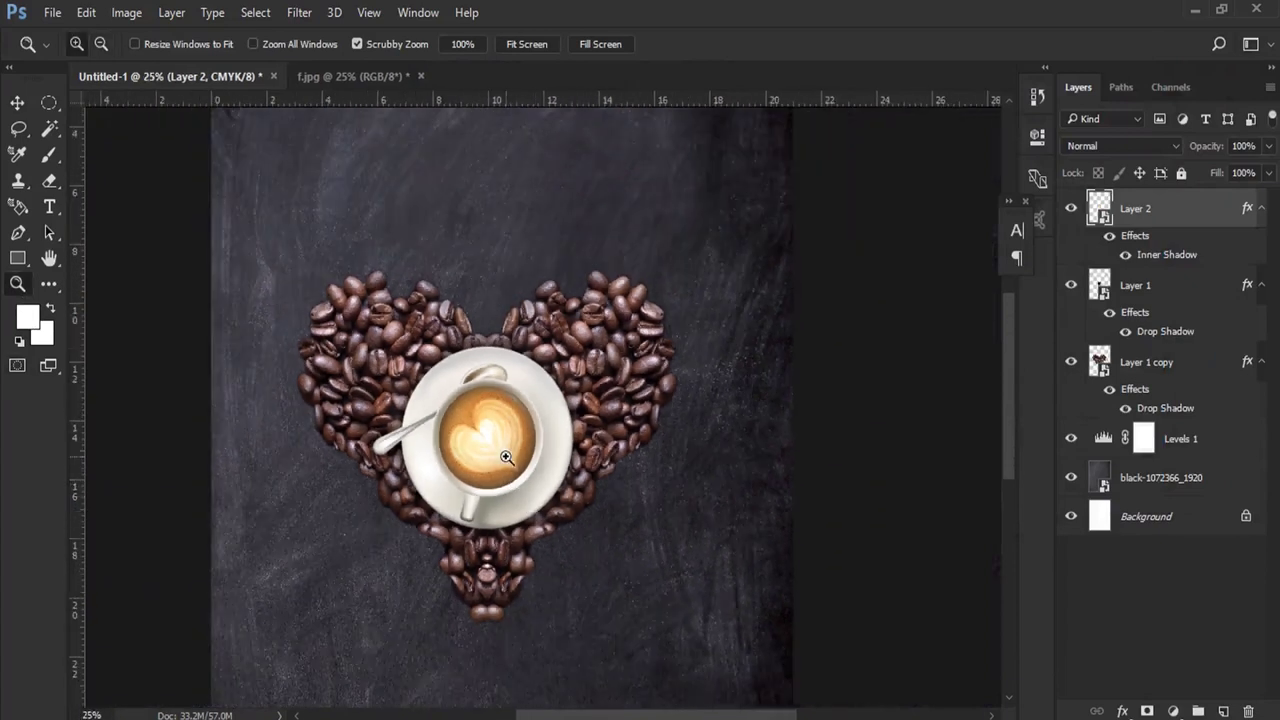
{"action": "scroll", "coordinate": [506, 457], "scroll_direction": "up", "scroll_amount": 2}
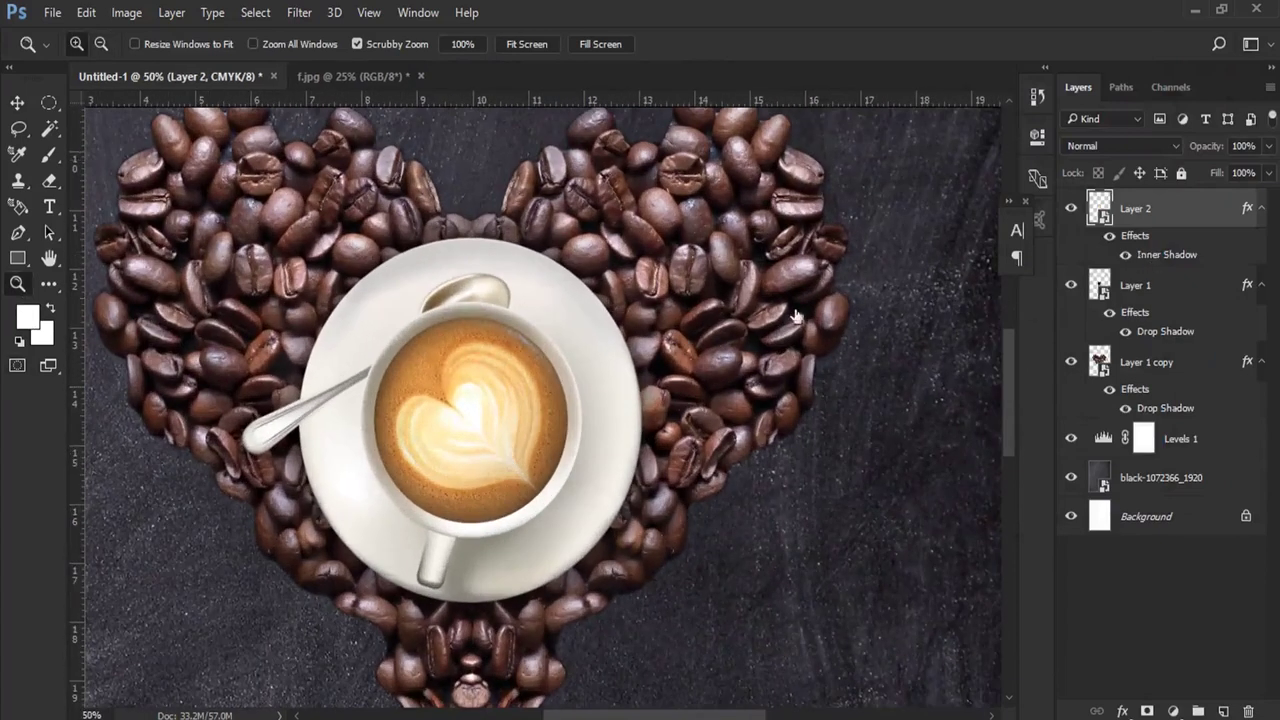
{"action": "double_click", "coordinate": [1166, 254]}
{"action": "mouse_move", "coordinate": [1043, 173]}
{"action": "left_mouse_down"}
{"action": "mouse_move", "coordinate": [1070, 173]}
{"action": "mouse_move", "coordinate": [1016, 174]}
{"action": "left_mouse_up"}
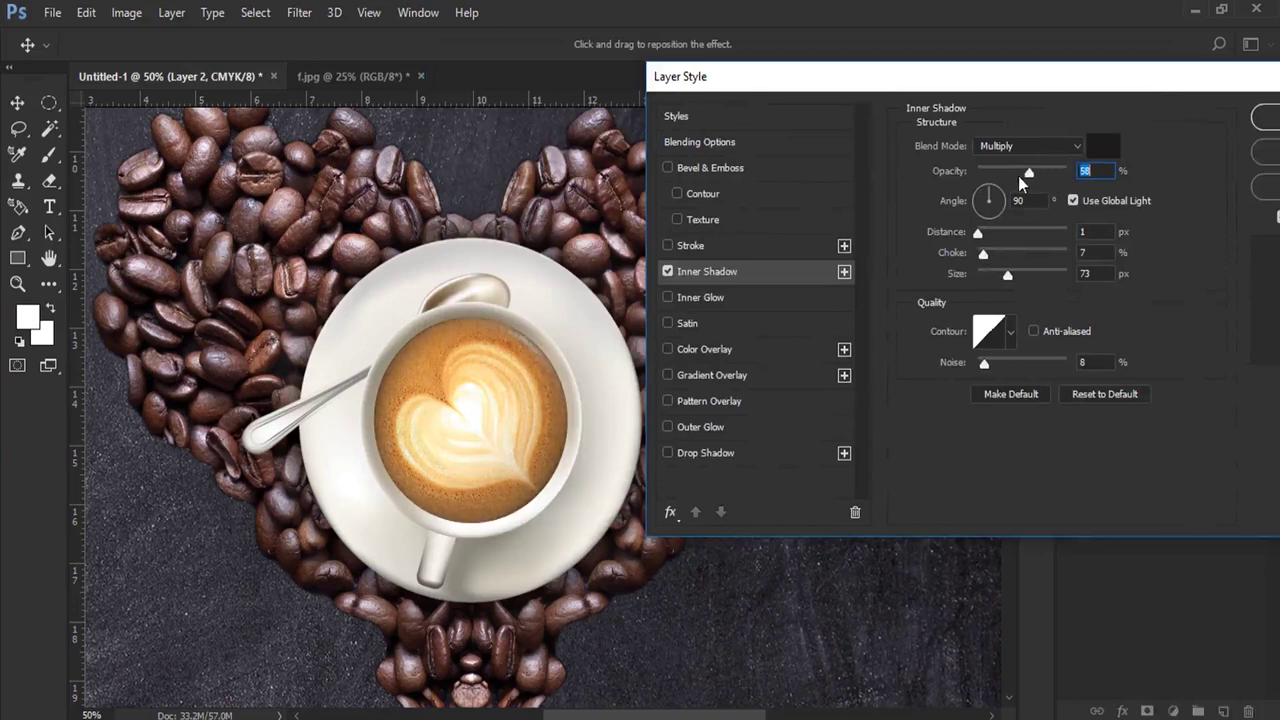
{"action": "left_click", "coordinate": [668, 271]}
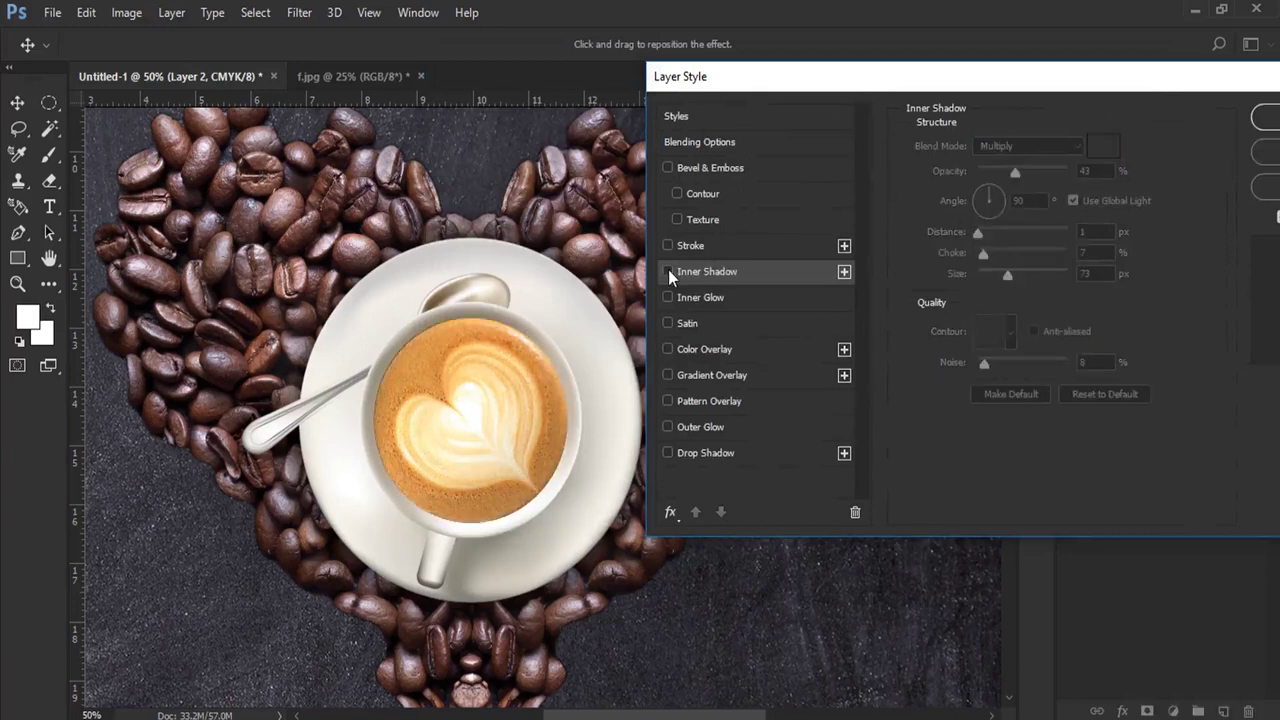
{"action": "left_click_drag", "start_coordinate": [1007, 176], "coordinate": [999, 176]}
{"action": "left_click", "coordinate": [668, 271]}
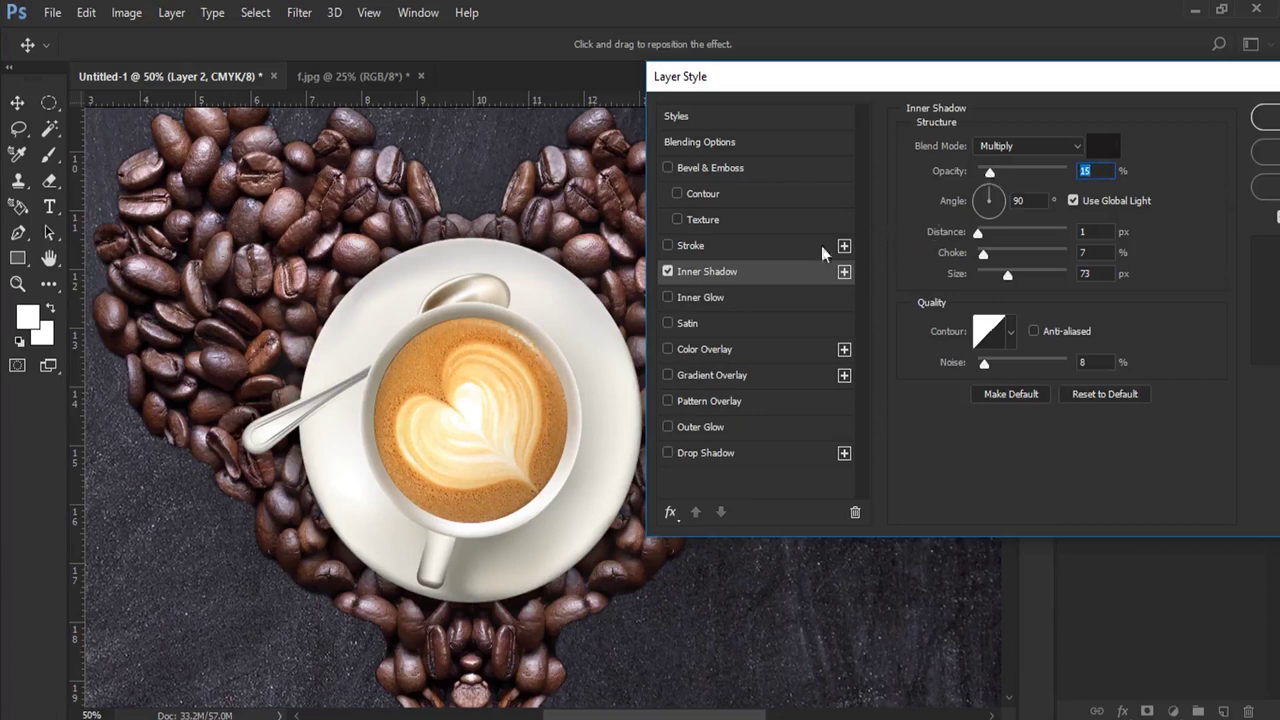
{"action": "left_click", "coordinate": [668, 272]}
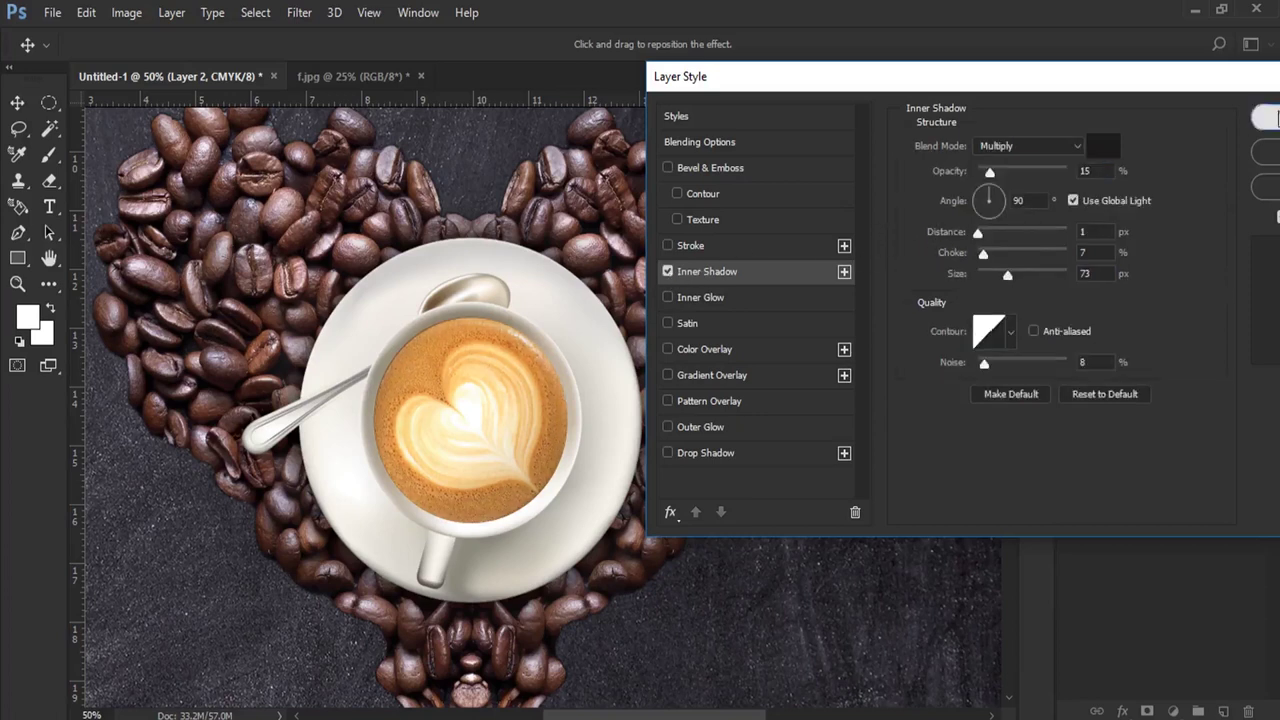
{"action": "left_click", "coordinate": [1276, 118]}
Step: Zoom out to view the whole poster, then back onto the cup, toggling the cup layer to check
{"action": "key", "text": "z"}
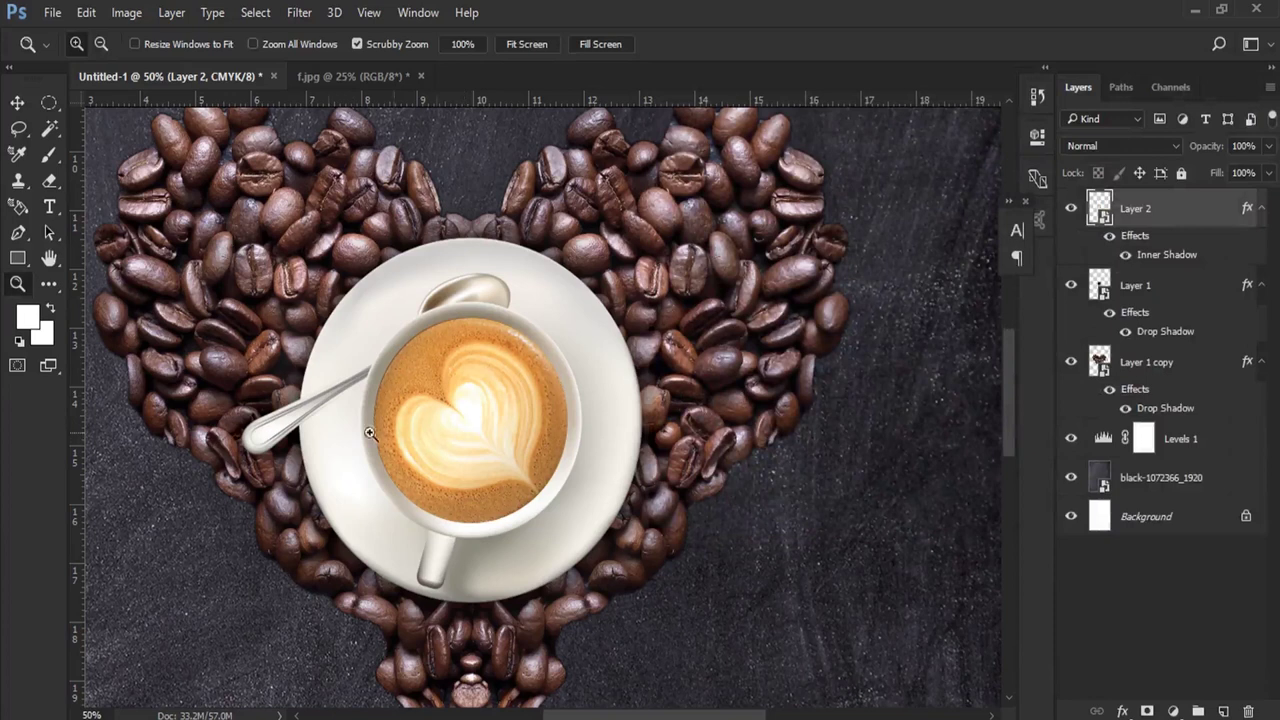
{"action": "left_click", "coordinate": [450, 430], "text": "alt"}
{"action": "left_click", "coordinate": [455, 400], "text": "alt"}
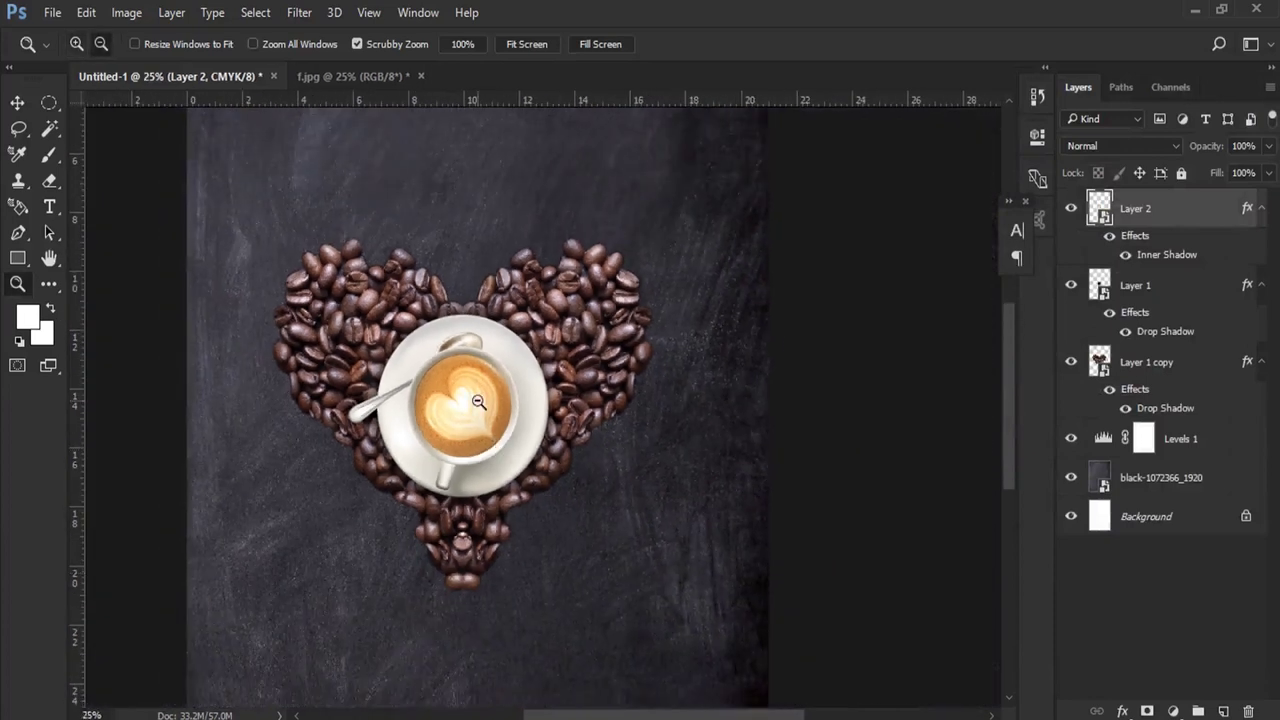
{"action": "left_click", "coordinate": [559, 526], "text": "alt"}
{"action": "left_click", "coordinate": [555, 399]}
{"action": "left_click", "coordinate": [1071, 208]}
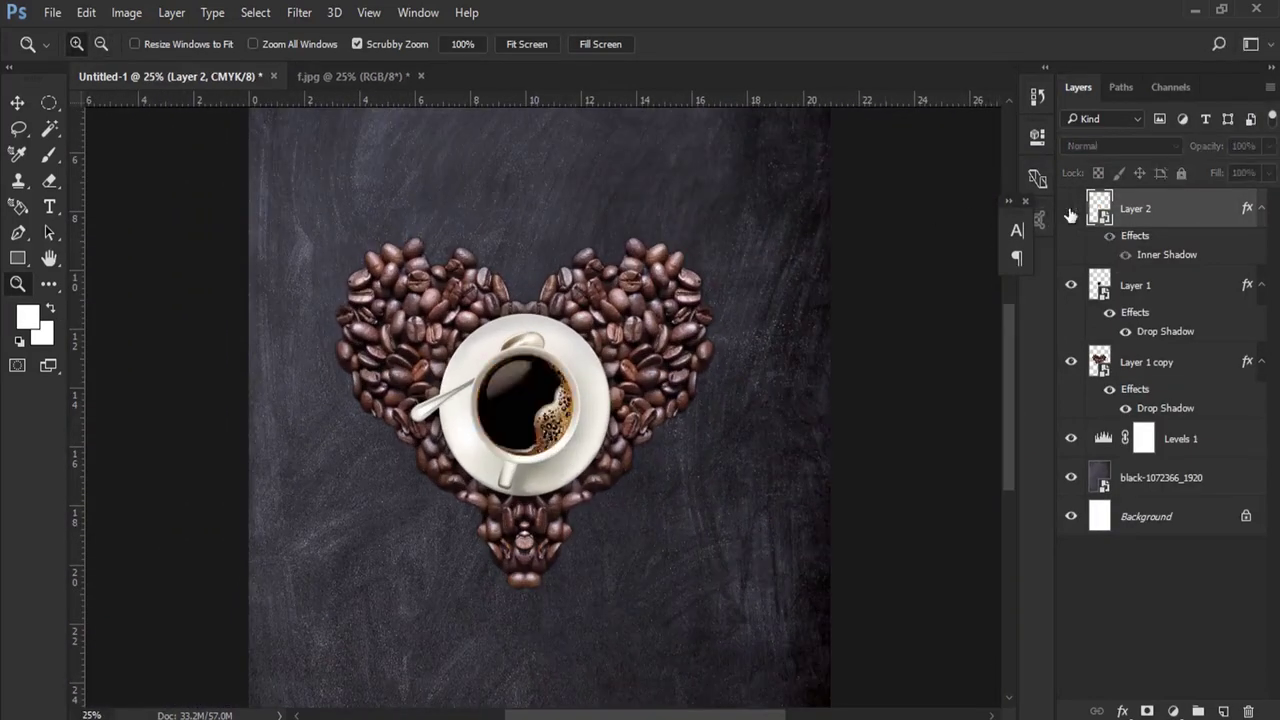
Step: Collapse the layers' effects lists and open Waffle-Bar.png as a new document
{"action": "left_click", "coordinate": [1261, 209]}
{"action": "left_click", "coordinate": [1261, 247]}
{"action": "left_click", "coordinate": [1261, 287]}
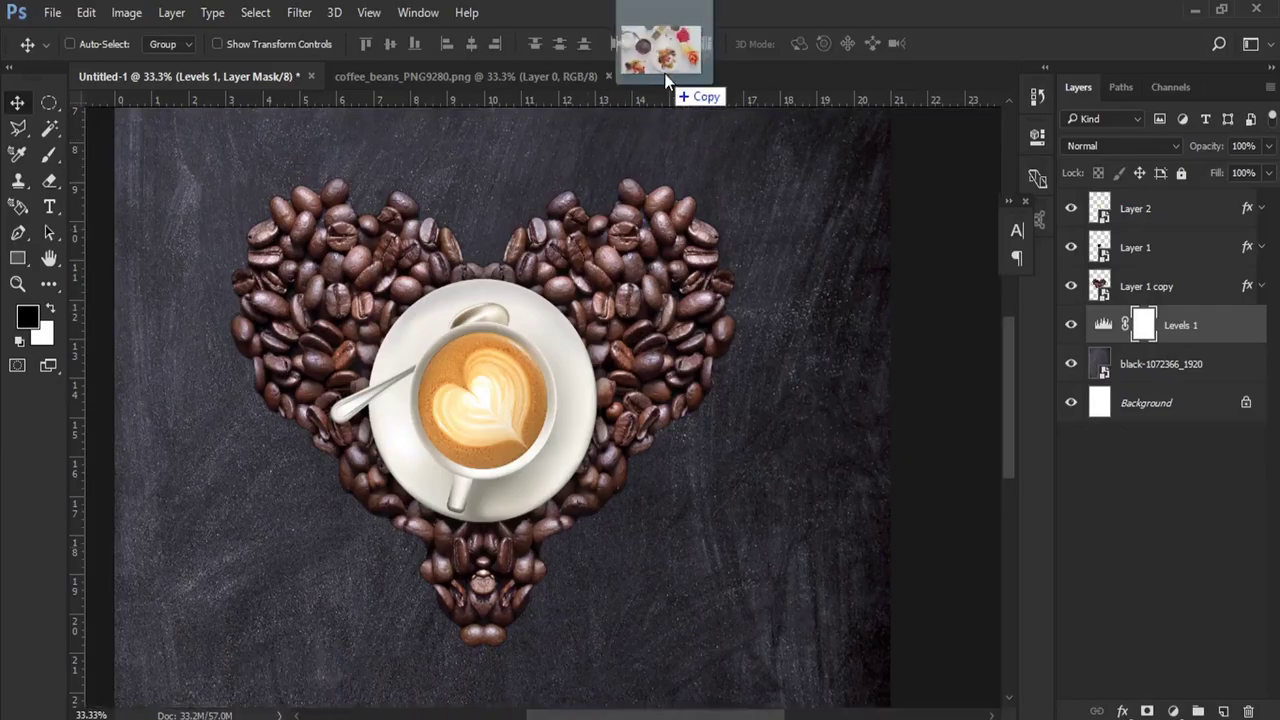
{"action": "left_click_drag", "start_coordinate": [548, 342], "coordinate": [665, 72]}
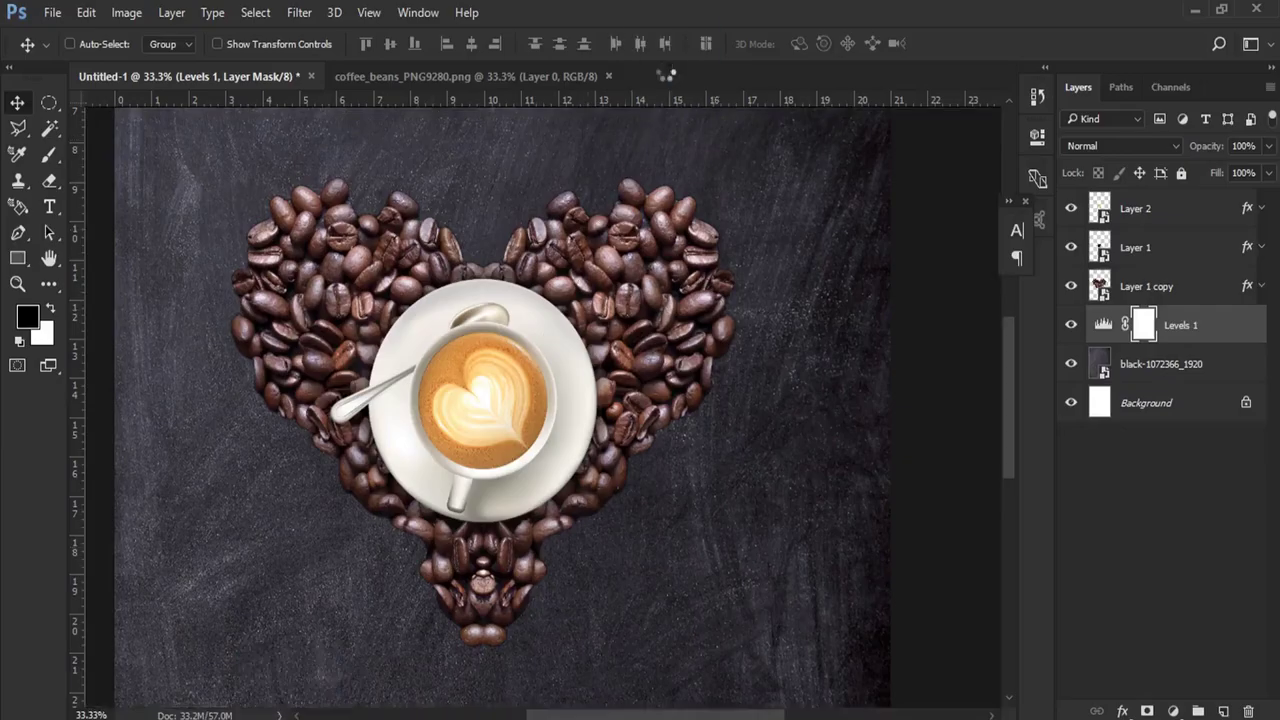
{"action": "left_click", "coordinate": [17, 284]}
Step: Zoom into the Waffle-Bar photo, pick the Pen tool, and unlock the background as Layer 0
{"action": "left_click", "coordinate": [615, 330]}
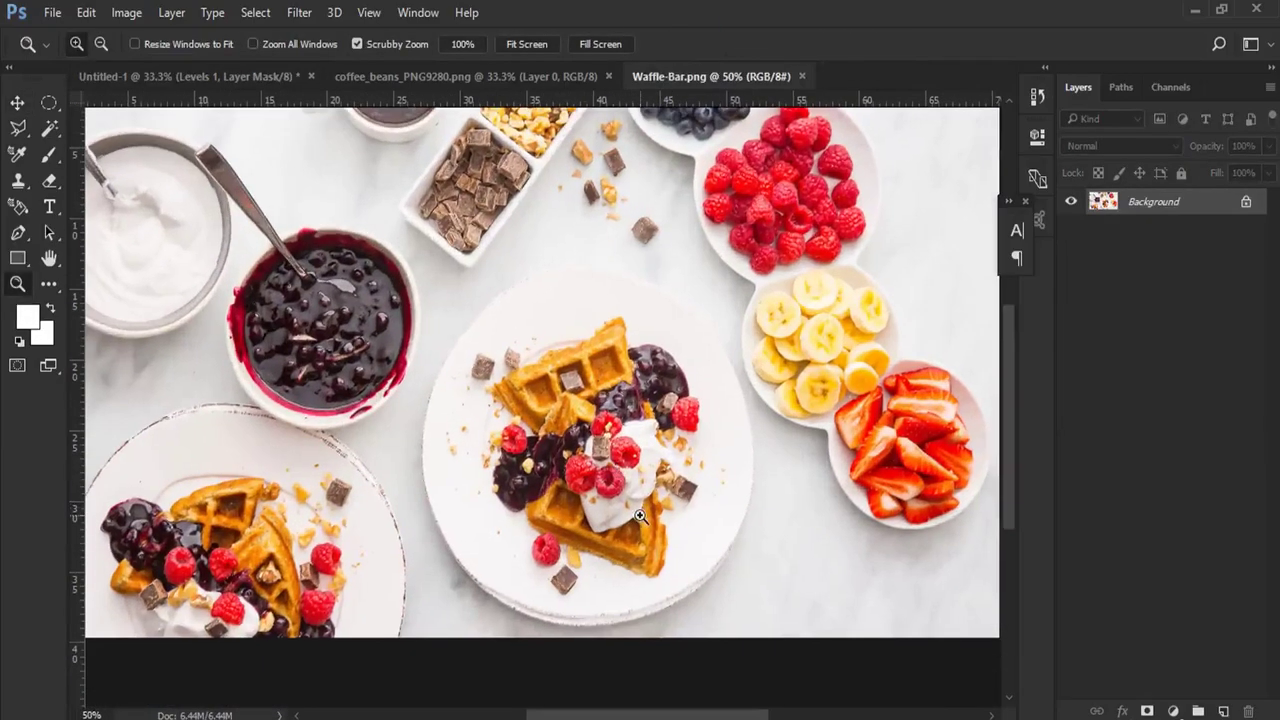
{"action": "left_click", "coordinate": [645, 245]}
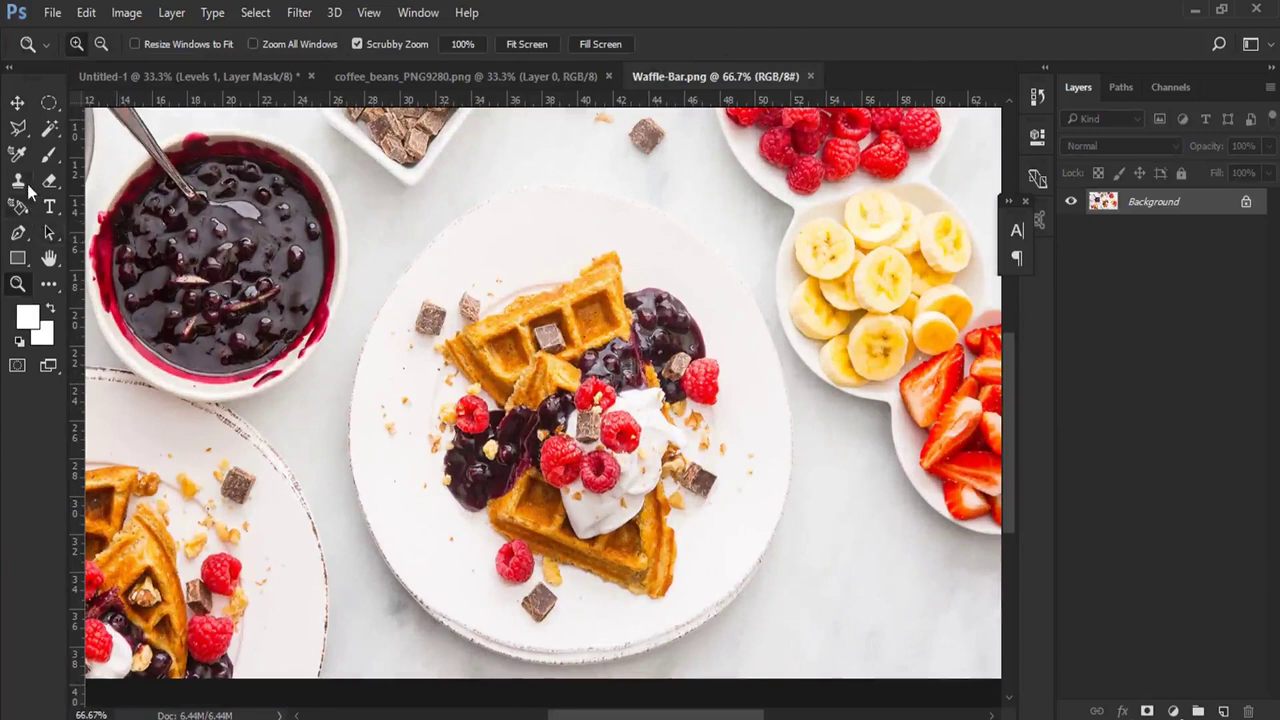
{"action": "right_click", "coordinate": [18, 232]}
{"action": "left_click", "coordinate": [80, 237]}
{"action": "double_click", "coordinate": [1170, 205]}
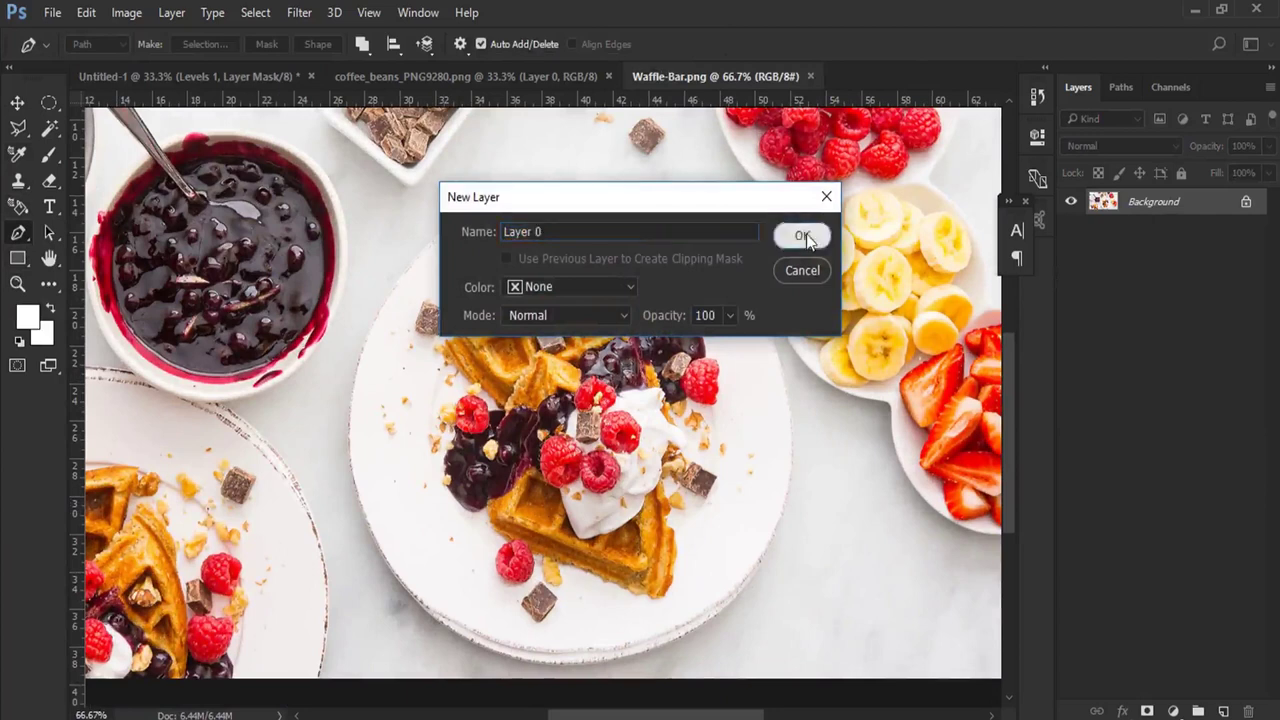
{"action": "left_click", "coordinate": [797, 235]}
Step: Trace a curved Pen path around the rim of the central waffle plate
{"action": "left_click", "coordinate": [409, 266]}
{"action": "left_click_drag", "start_coordinate": [388, 558], "coordinate": [484, 646]}
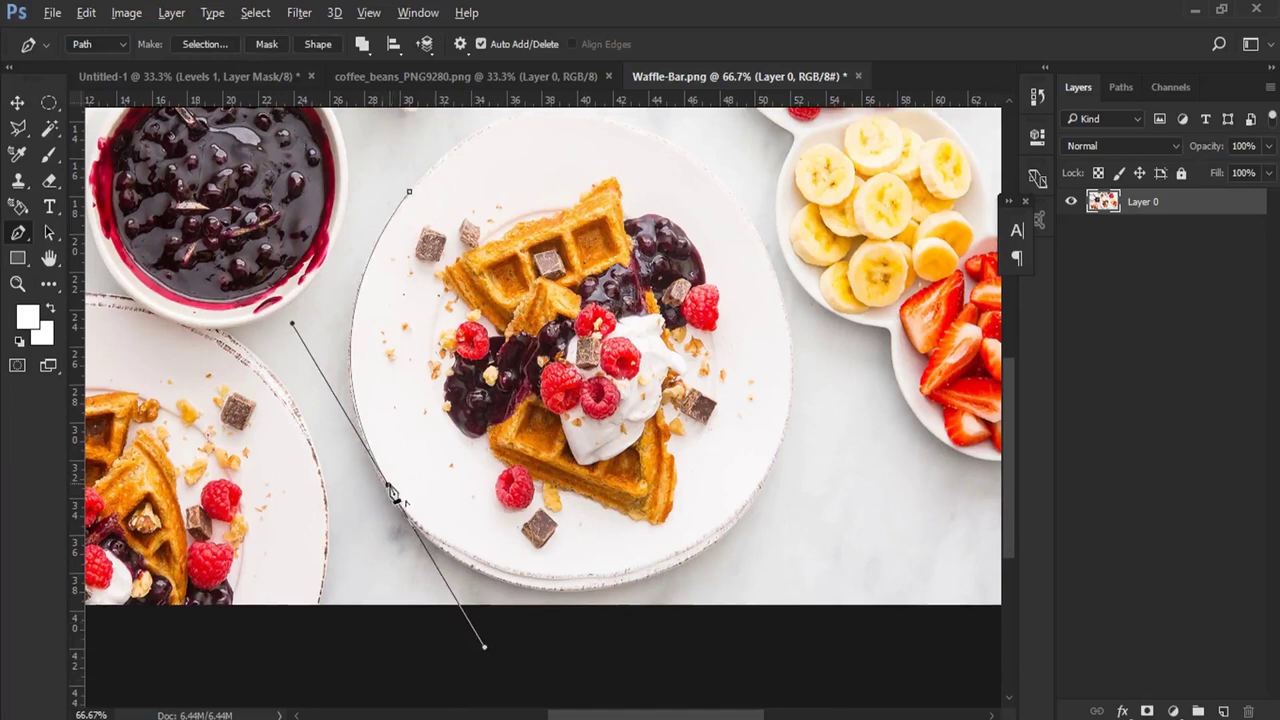
{"action": "left_click_drag", "start_coordinate": [722, 534], "coordinate": [952, 386]}
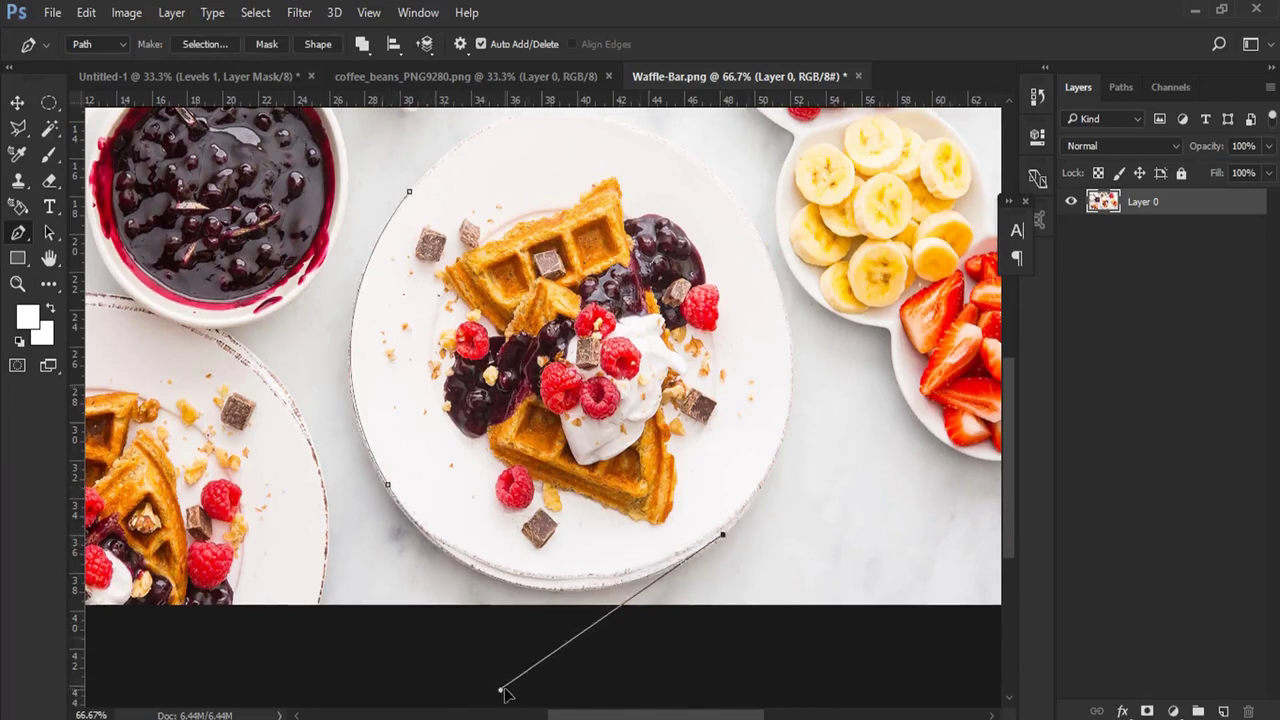
{"action": "scroll", "coordinate": [503, 686], "scroll_direction": "up", "scroll_amount": 2}
{"action": "left_click_drag", "start_coordinate": [749, 294], "coordinate": [792, 372]}
{"action": "key", "text": "ctrl+z"}
{"action": "left_click_drag", "start_coordinate": [765, 315], "coordinate": [878, 505]}
{"action": "left_click_drag", "start_coordinate": [427, 289], "coordinate": [255, 487]}
Step: Turn the plate path into a selection with feather 0, copy it, and return to Untitled-1
{"action": "scroll", "coordinate": [655, 187], "scroll_direction": "up", "scroll_amount": 1}
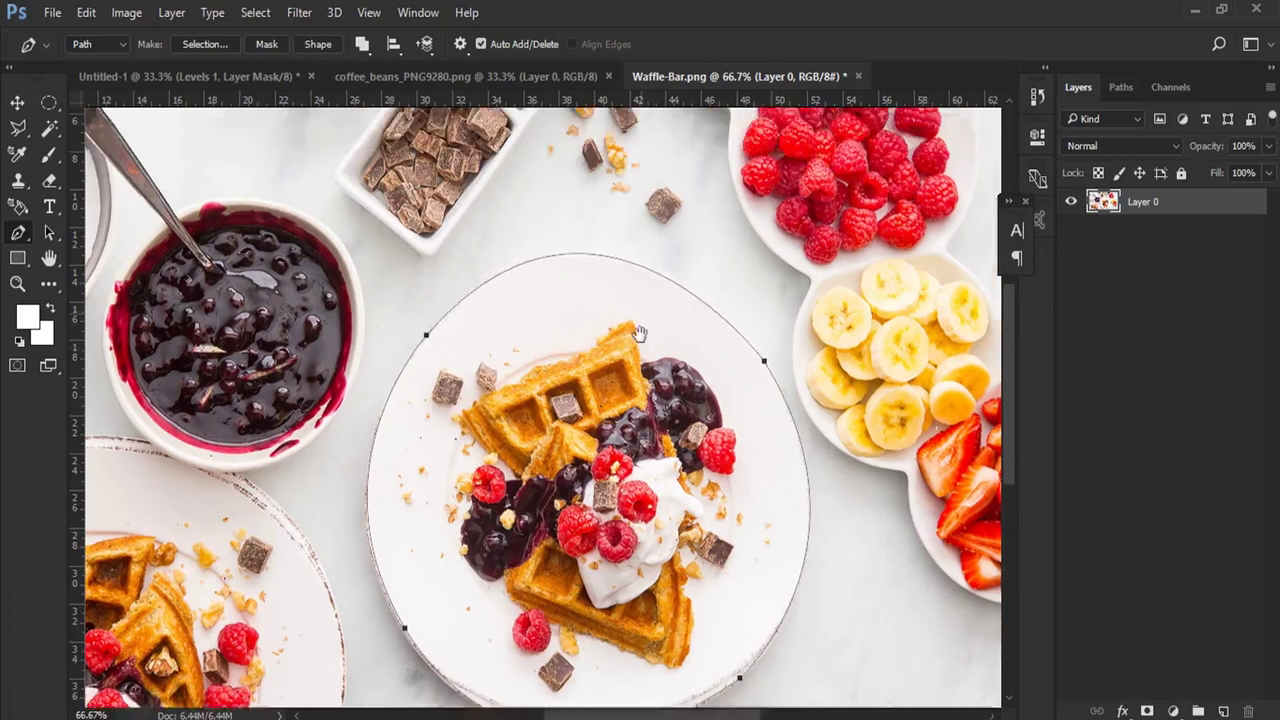
{"action": "scroll", "coordinate": [423, 451], "scroll_direction": "up", "scroll_amount": 3}
{"action": "scroll", "coordinate": [605, 278], "scroll_direction": "down", "scroll_amount": 5}
{"action": "left_click", "coordinate": [205, 44]}
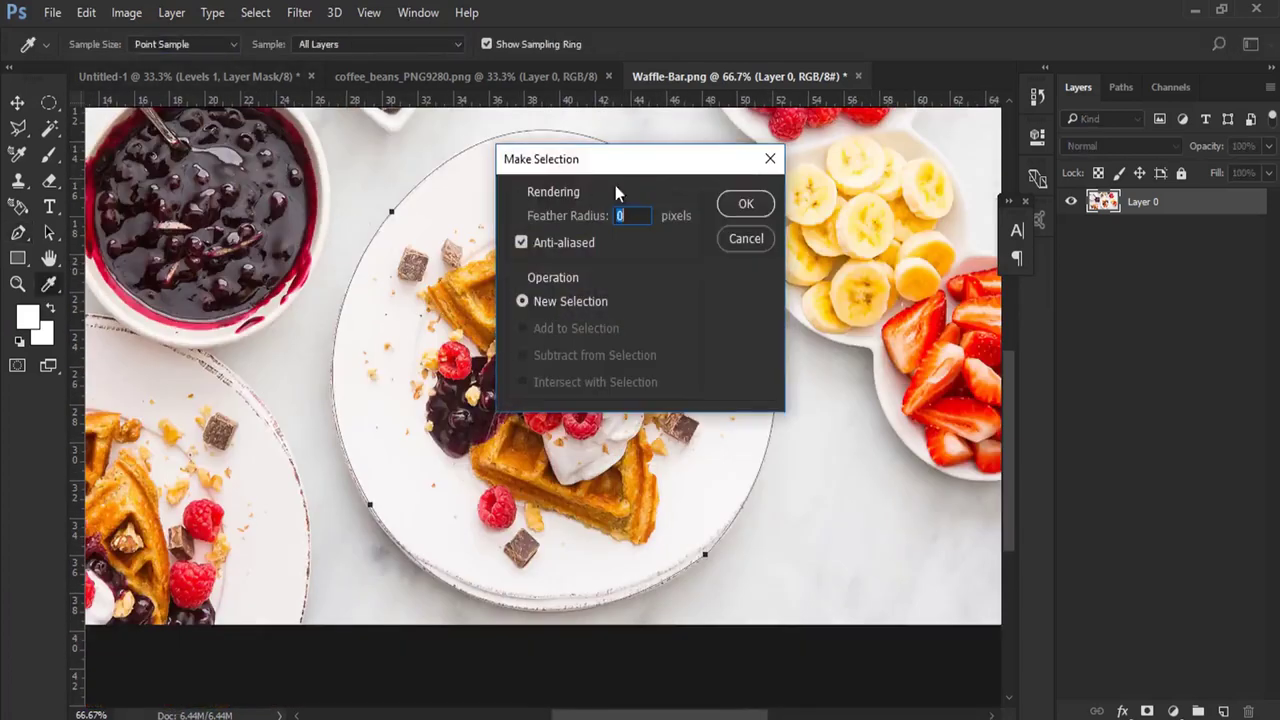
{"action": "left_click", "coordinate": [740, 203]}
{"action": "left_click", "coordinate": [86, 12]}
{"action": "left_click", "coordinate": [150, 140]}
{"action": "left_click", "coordinate": [246, 77]}
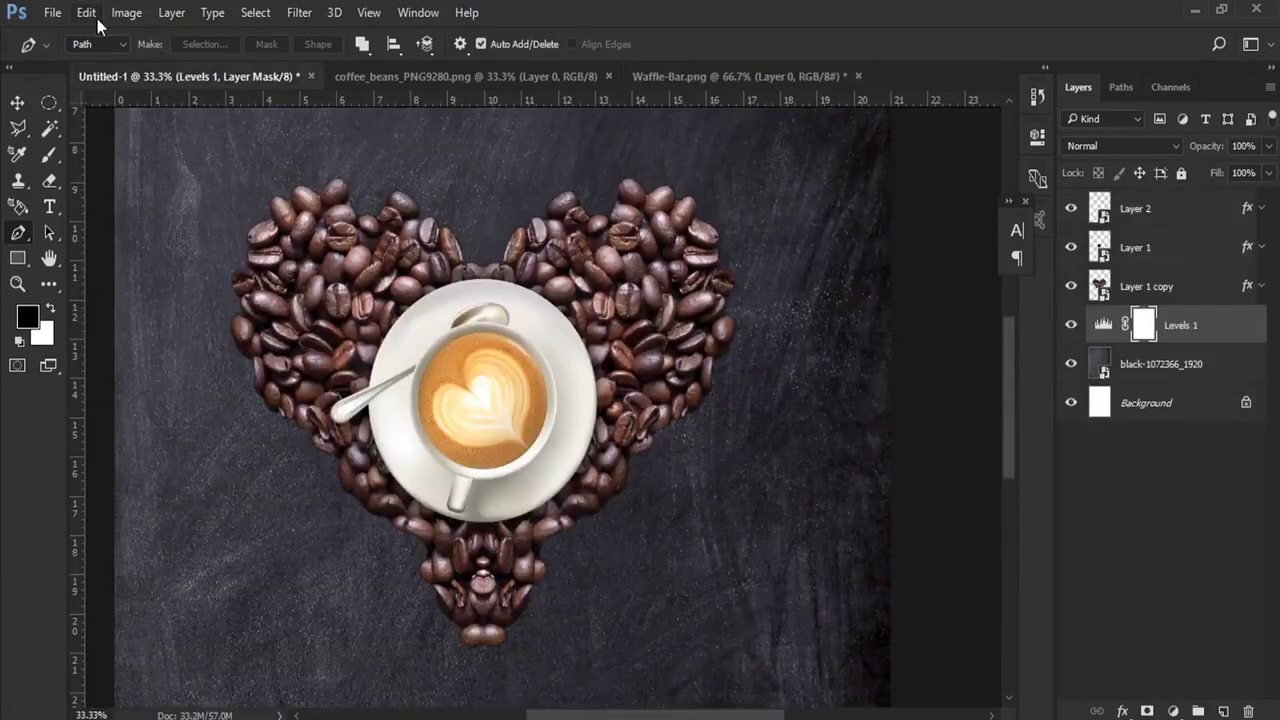
Step: Paste the waffle plate into the fitted poster, raise its layer, and move it top-left
{"action": "left_click", "coordinate": [369, 12]}
{"action": "left_click", "coordinate": [543, 197]}
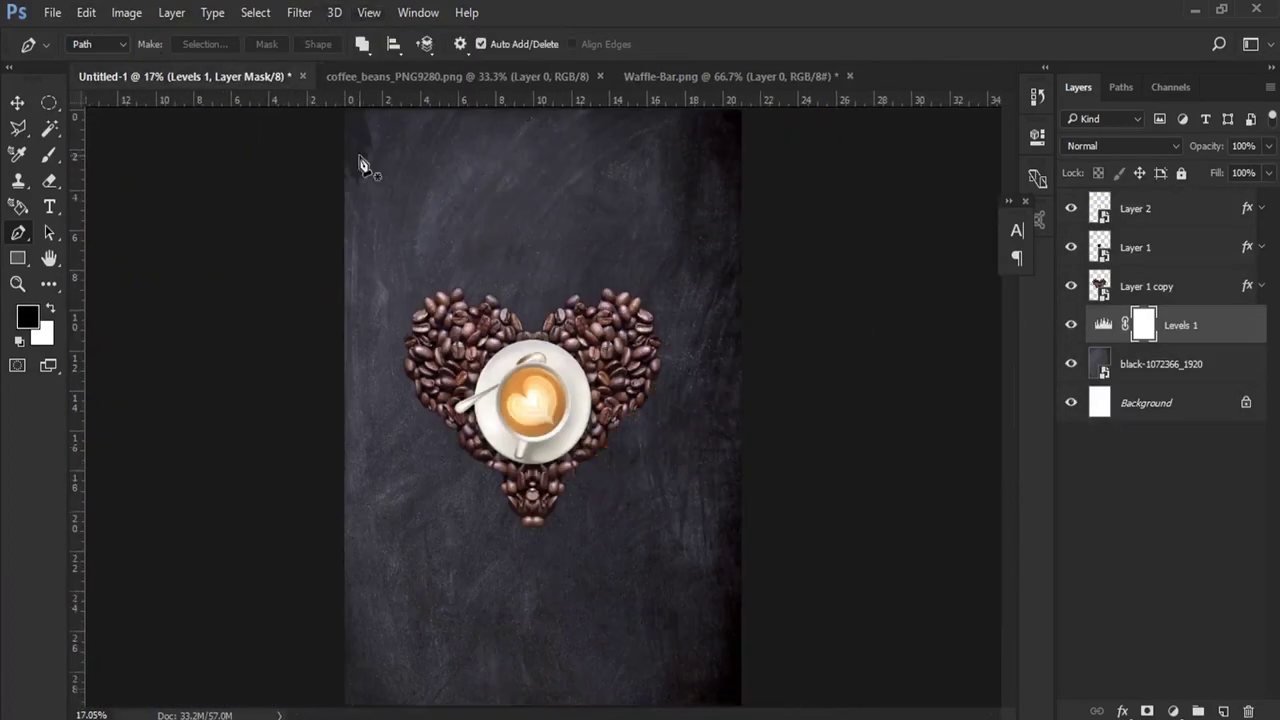
{"action": "left_click", "coordinate": [86, 12]}
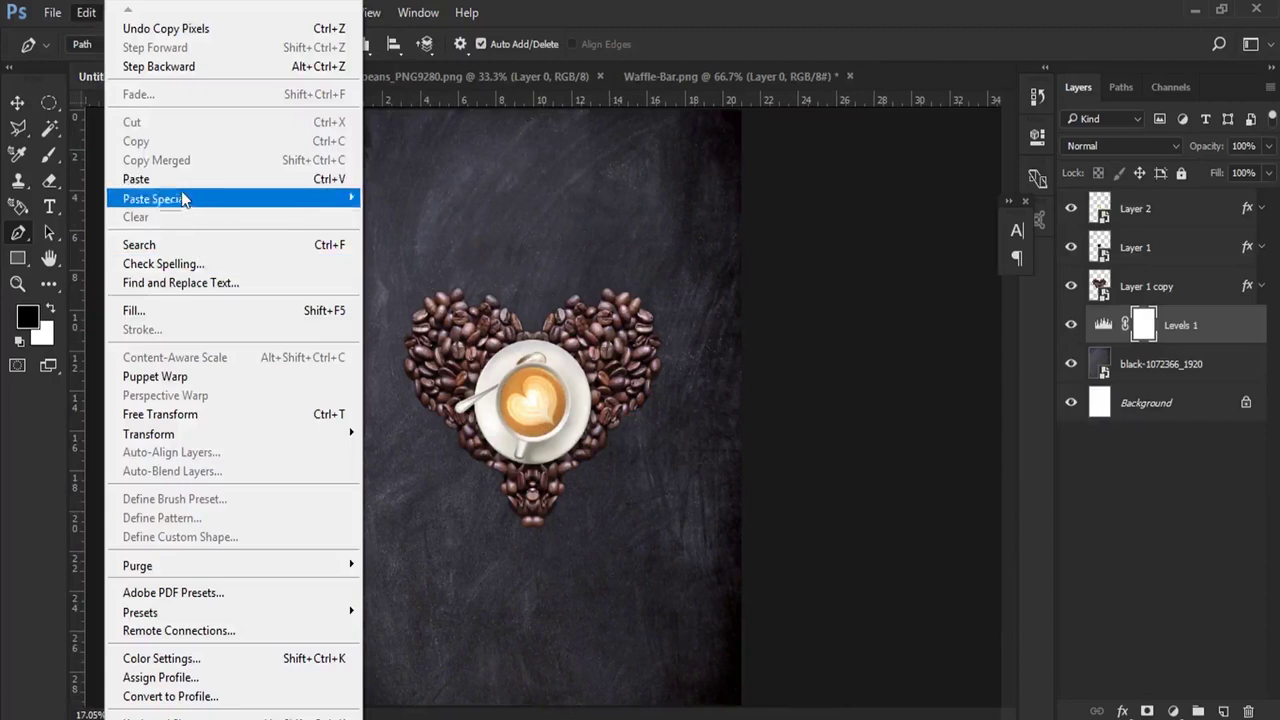
{"action": "left_click", "coordinate": [150, 174]}
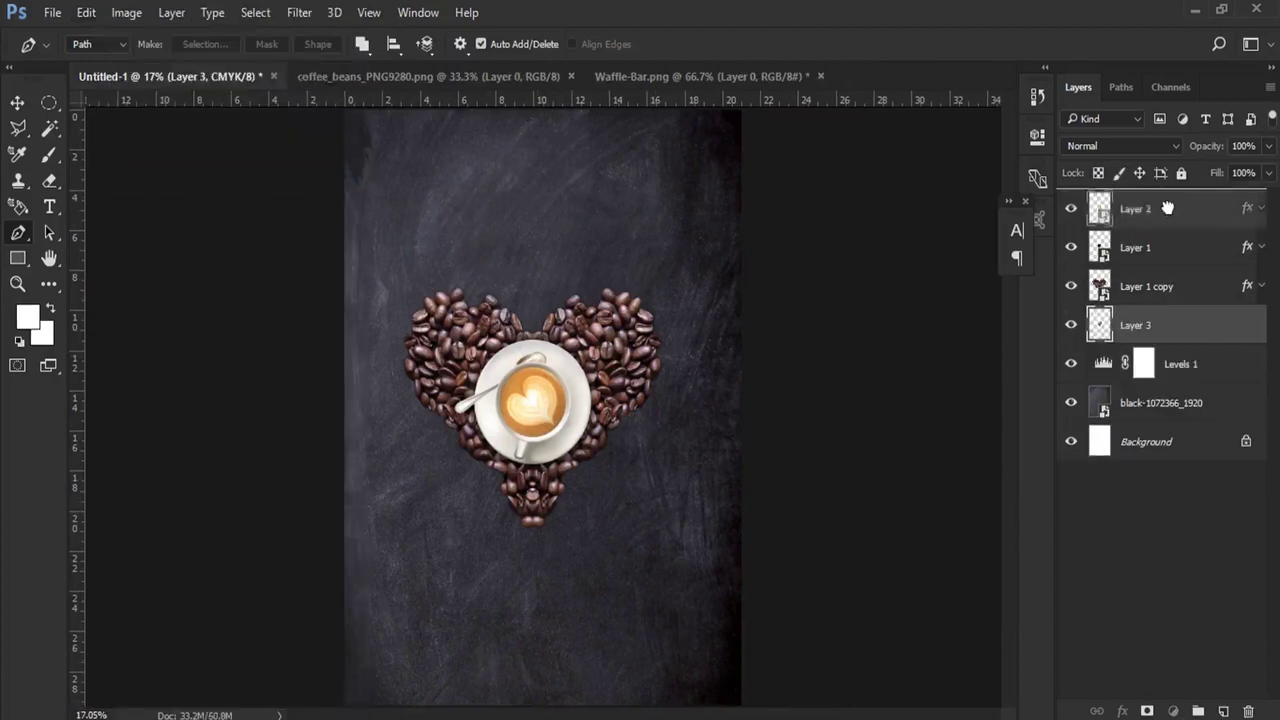
{"action": "left_click_drag", "start_coordinate": [1210, 330], "coordinate": [1200, 192]}
{"action": "key", "text": "v"}
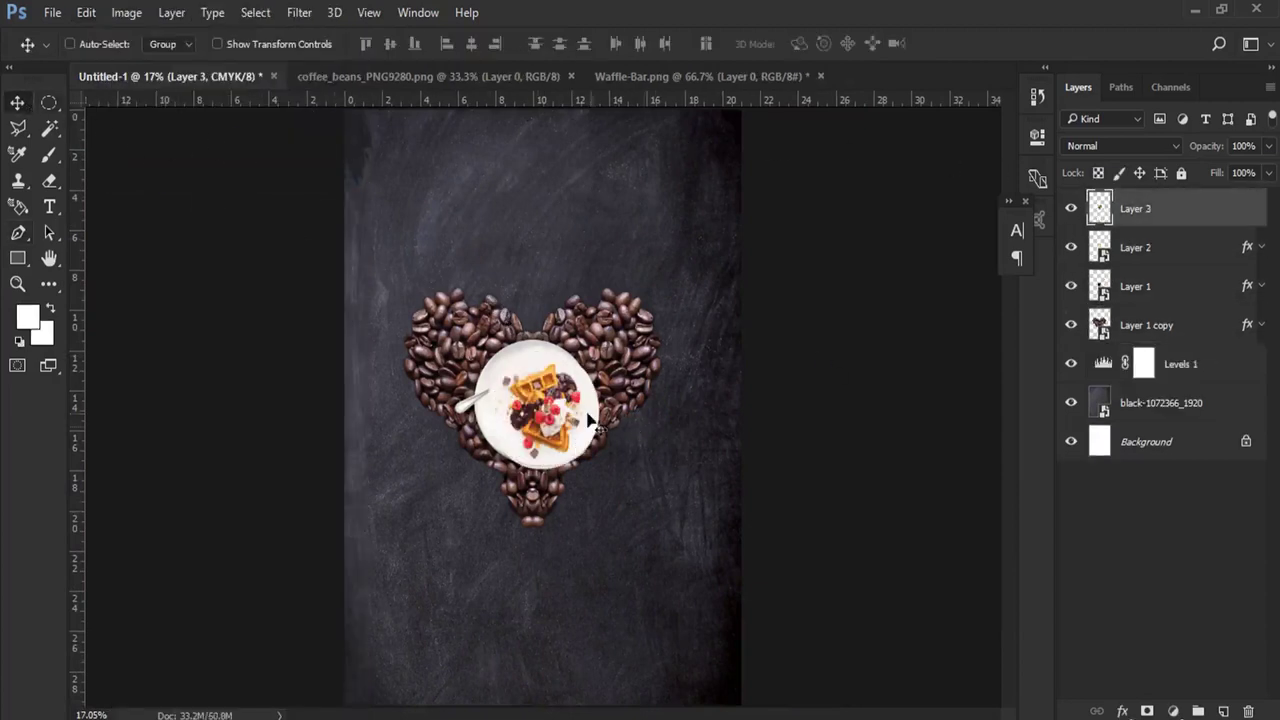
{"action": "left_click_drag", "start_coordinate": [590, 420], "coordinate": [422, 176]}
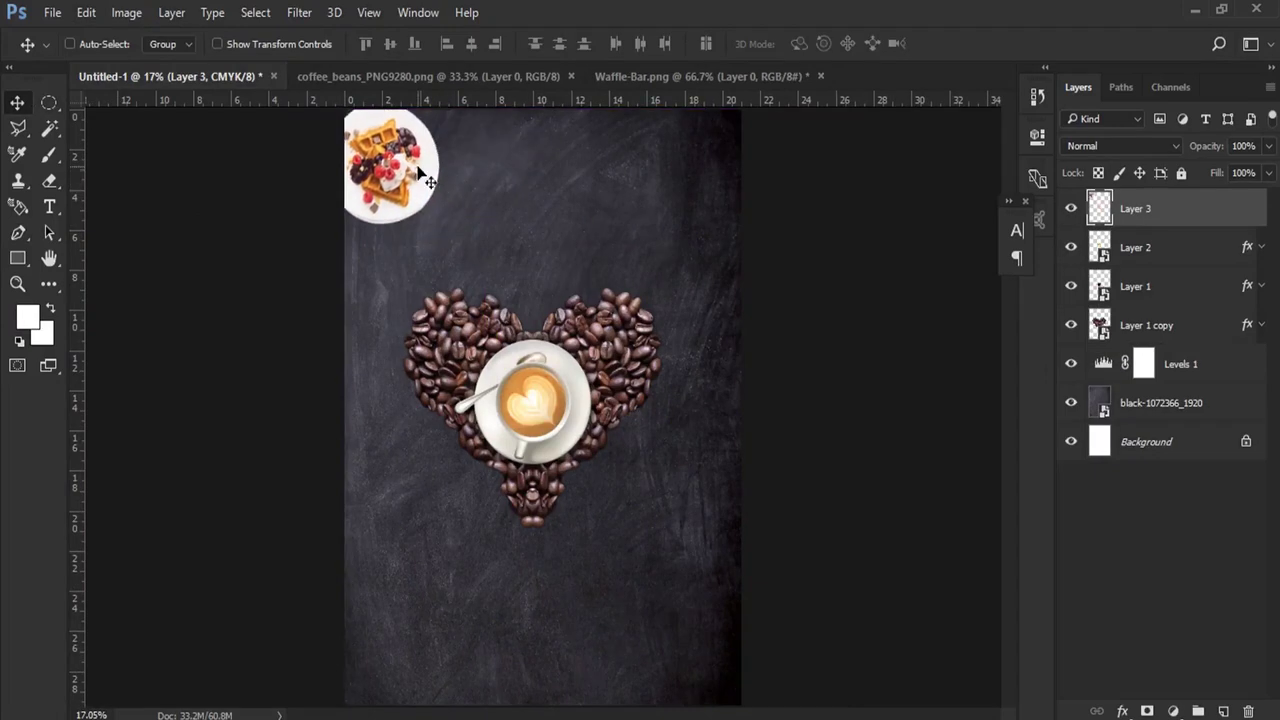
Step: Convert the plate layer to a smart object and enlarge it to about 111%
{"action": "left_click", "coordinate": [17, 284]}
{"action": "left_click_drag", "start_coordinate": [395, 185], "coordinate": [407, 318]}
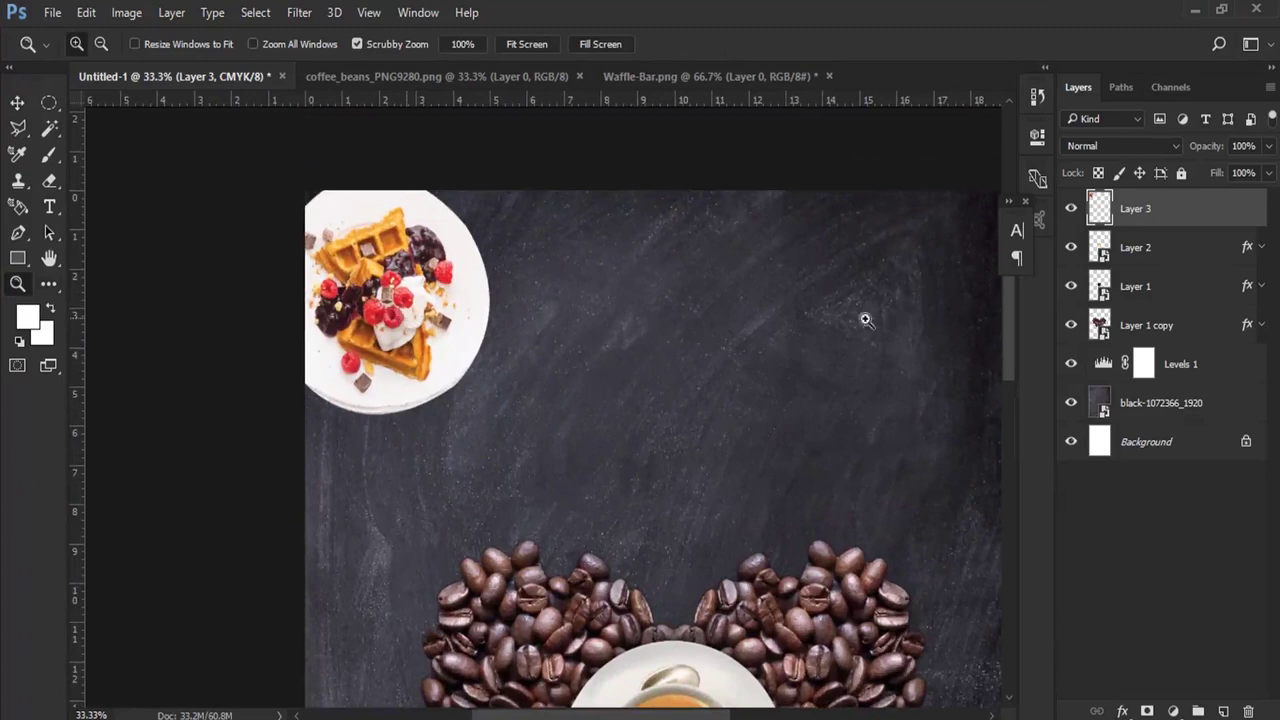
{"action": "right_click", "coordinate": [1180, 226]}
{"action": "left_click", "coordinate": [860, 347]}
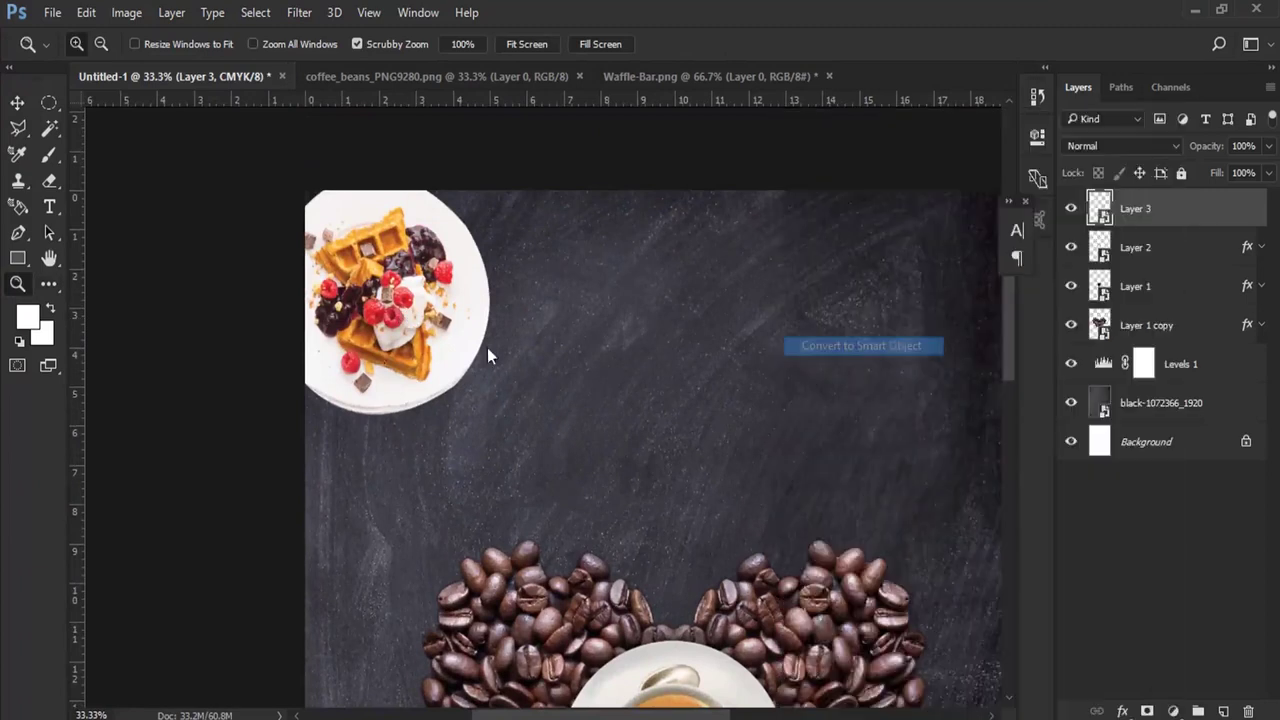
{"action": "key", "text": "ctrl+t"}
{"action": "left_click_drag", "start_coordinate": [489, 413], "coordinate": [532, 424]}
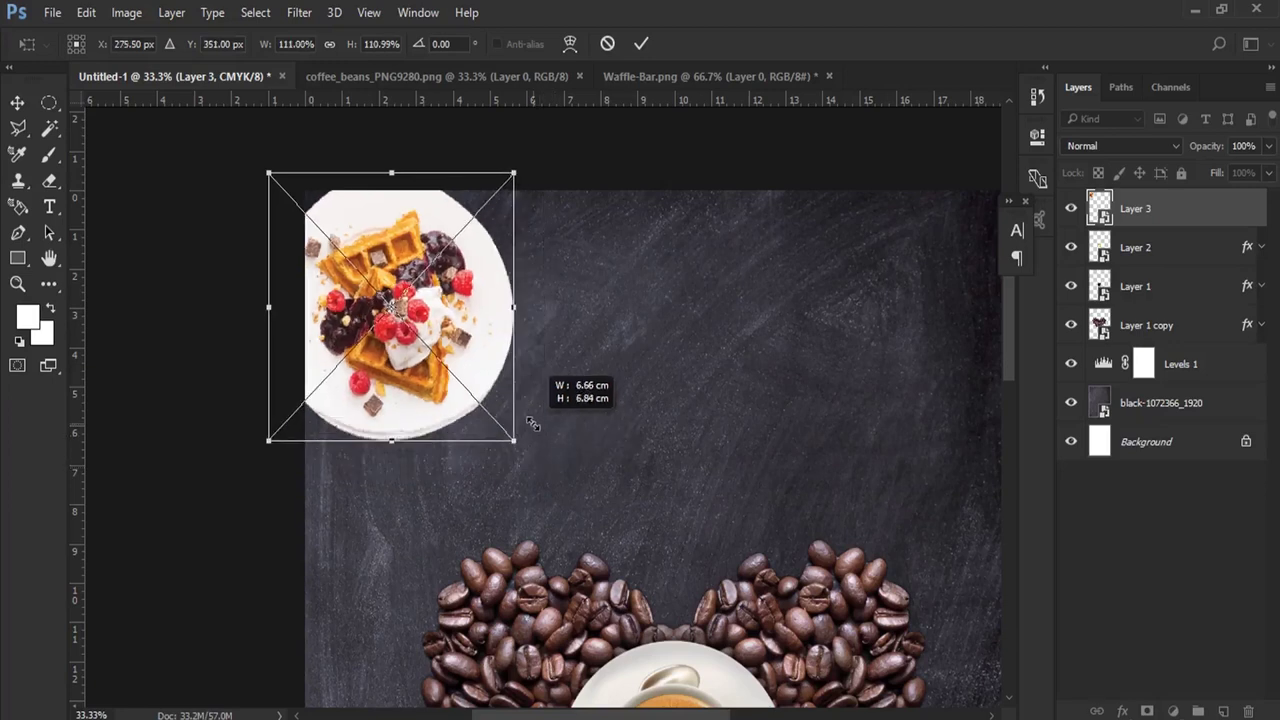
{"action": "key", "text": "Return"}
{"action": "key", "text": "z"}
{"action": "left_click_drag", "start_coordinate": [454, 359], "coordinate": [418, 288]}
{"action": "left_click", "coordinate": [16, 103]}
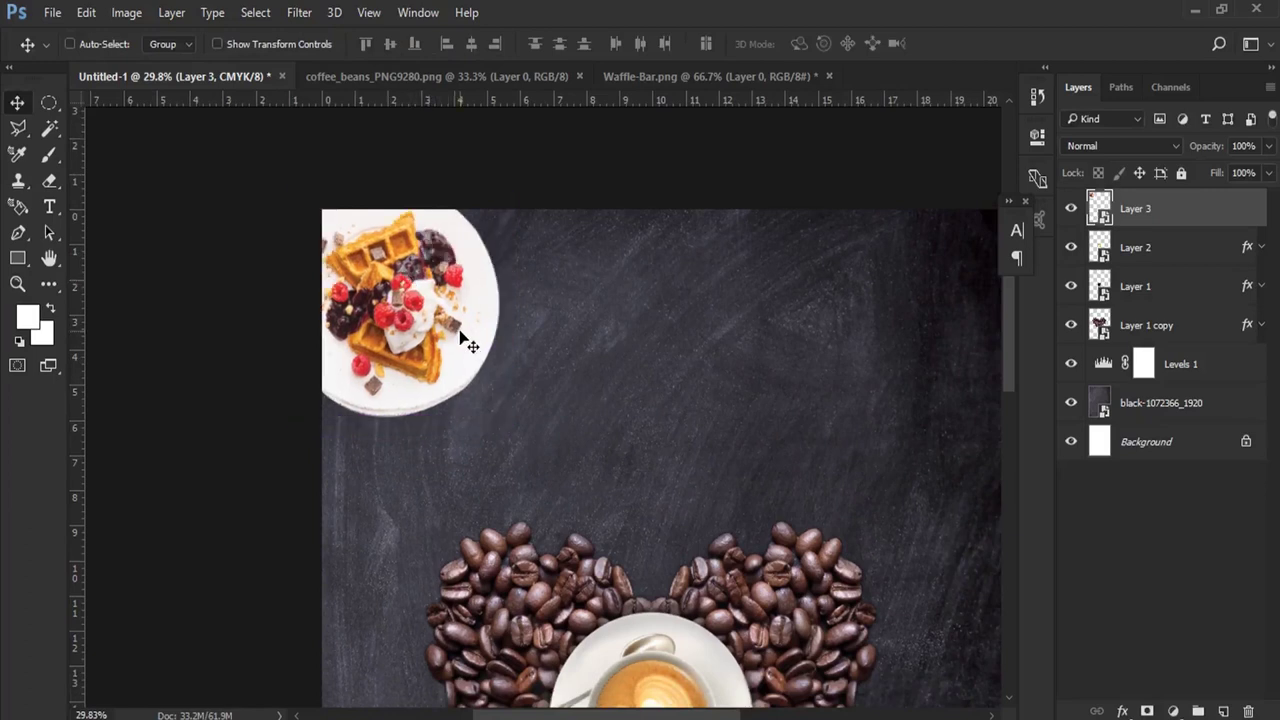
Step: Close Waffle-Bar.png without saving changes
{"action": "left_click", "coordinate": [732, 76]}
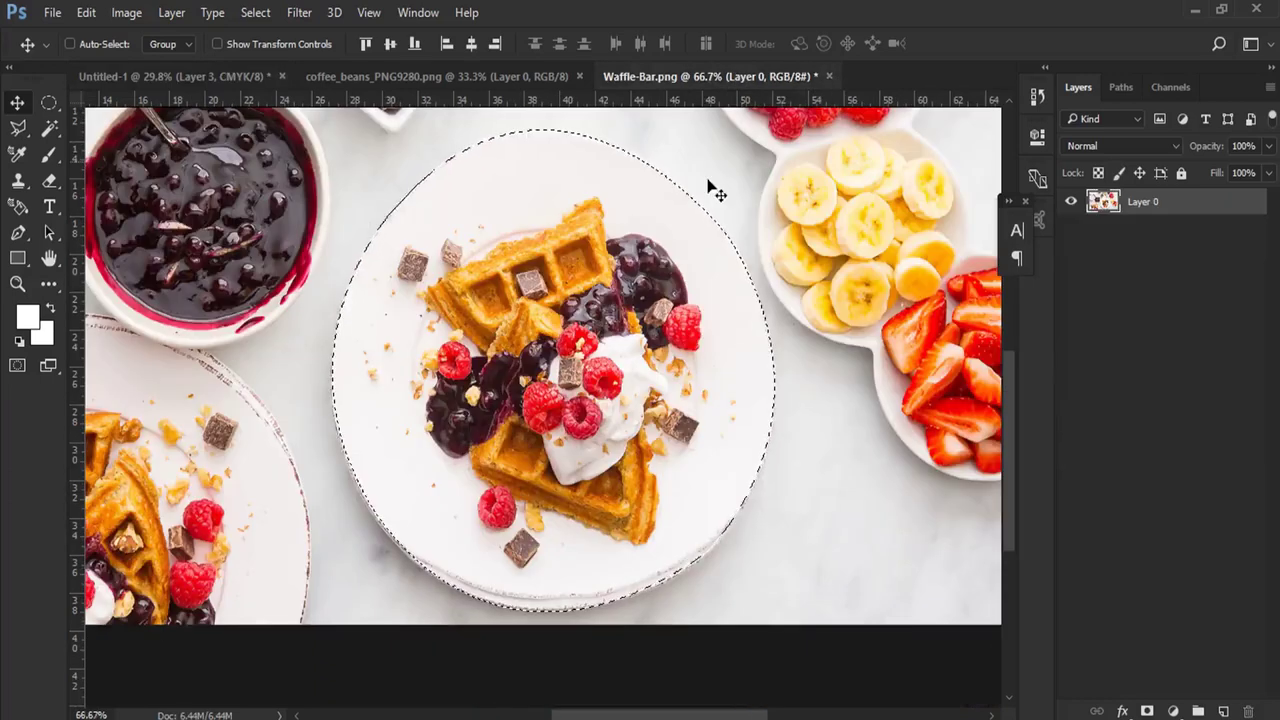
{"action": "scroll", "coordinate": [515, 456], "scroll_direction": "up", "scroll_amount": 3}
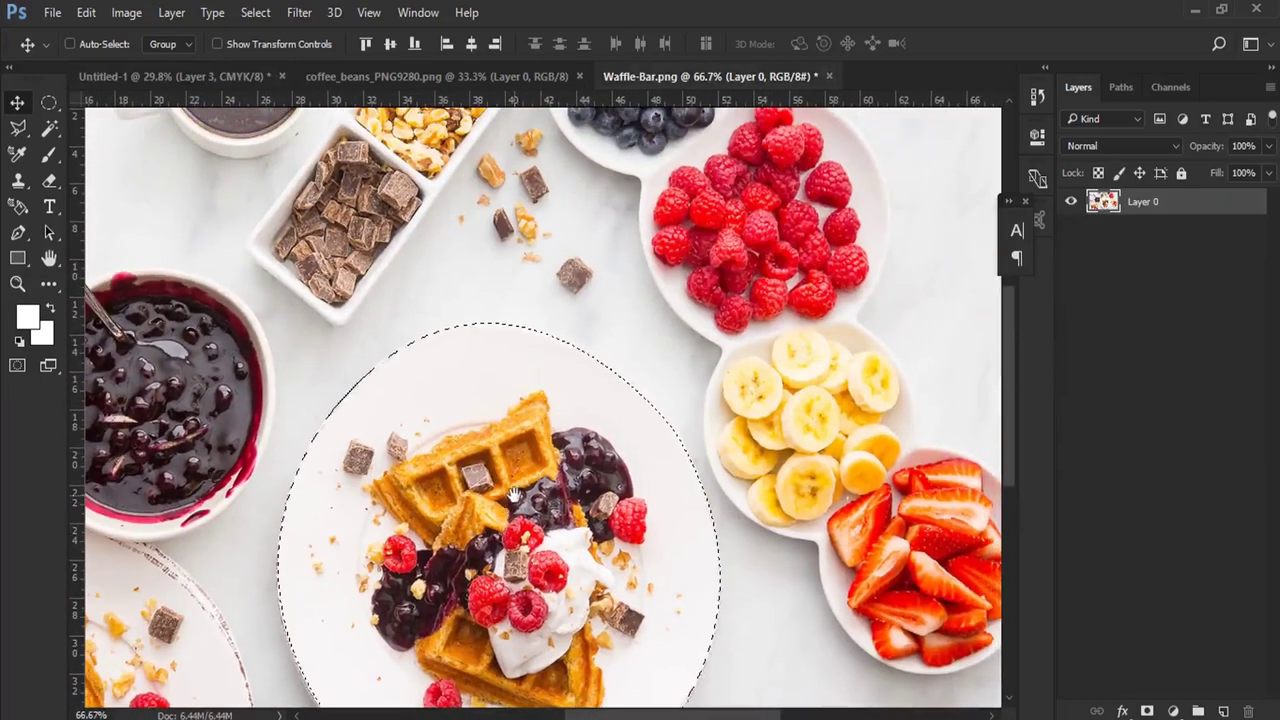
{"action": "left_click_drag", "start_coordinate": [513, 495], "coordinate": [743, 332]}
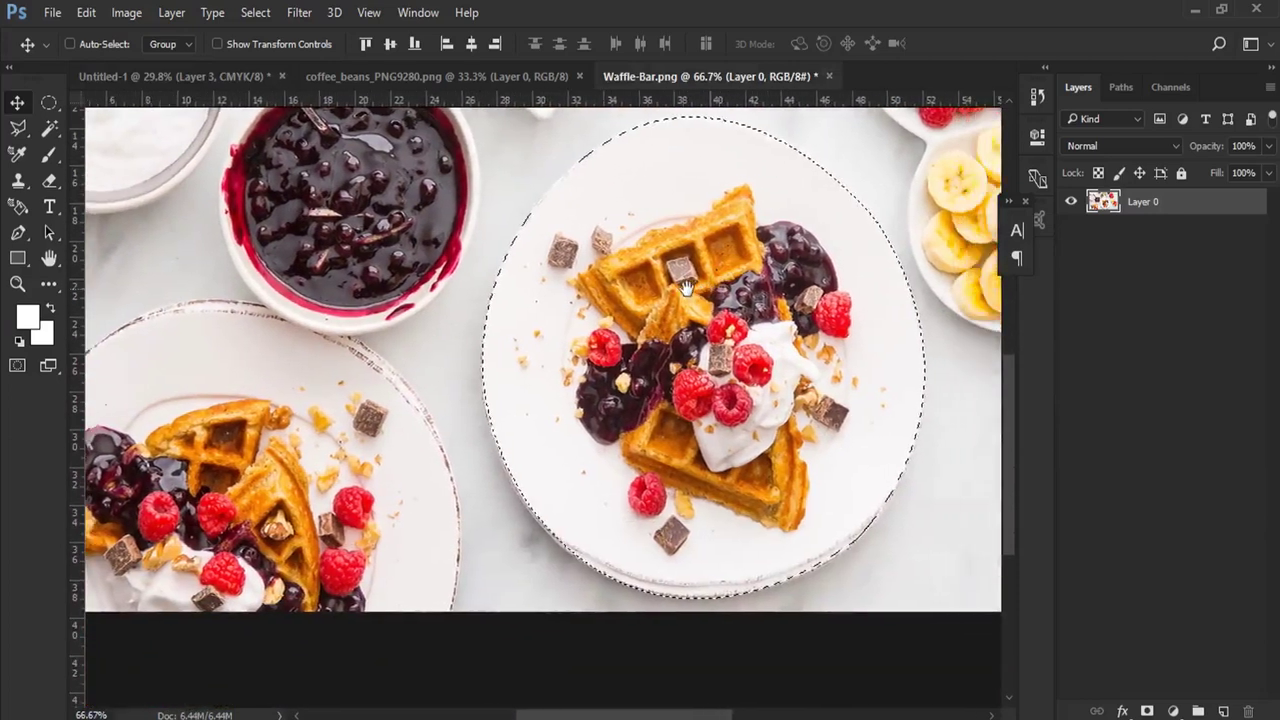
{"action": "left_click_drag", "start_coordinate": [743, 332], "coordinate": [663, 300]}
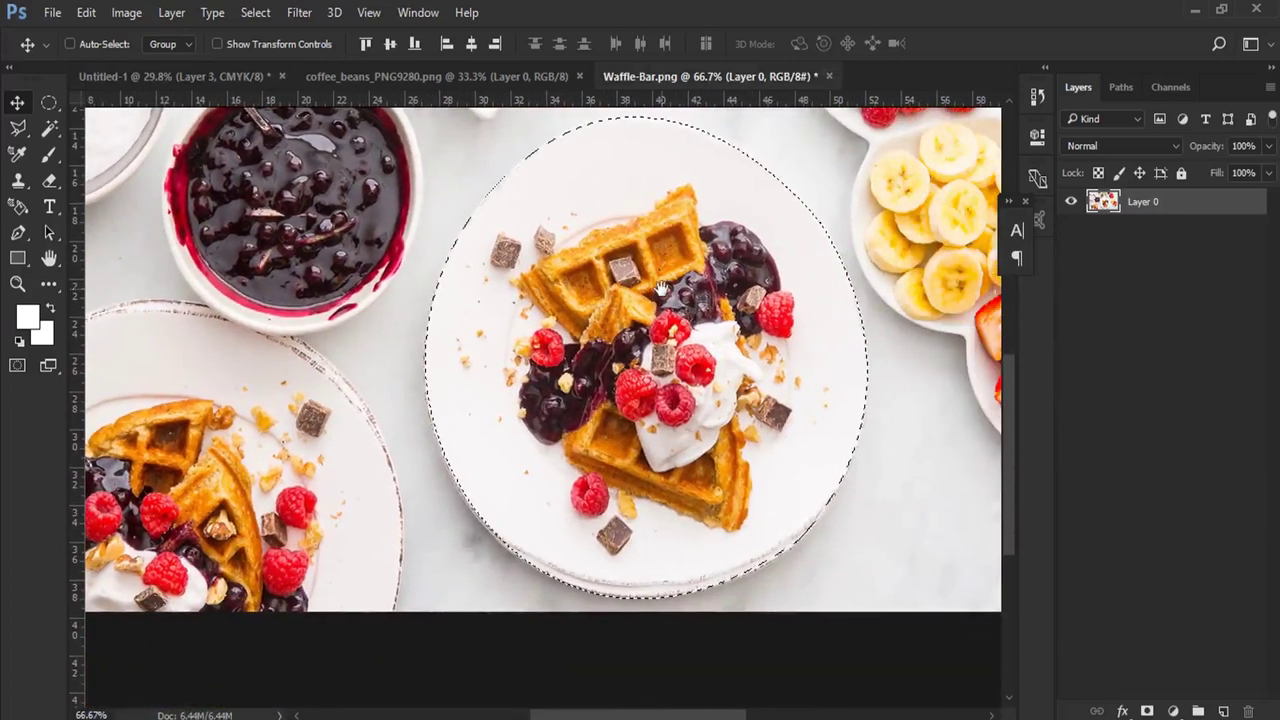
{"action": "left_click", "coordinate": [829, 76]}
{"action": "left_click", "coordinate": [670, 294]}
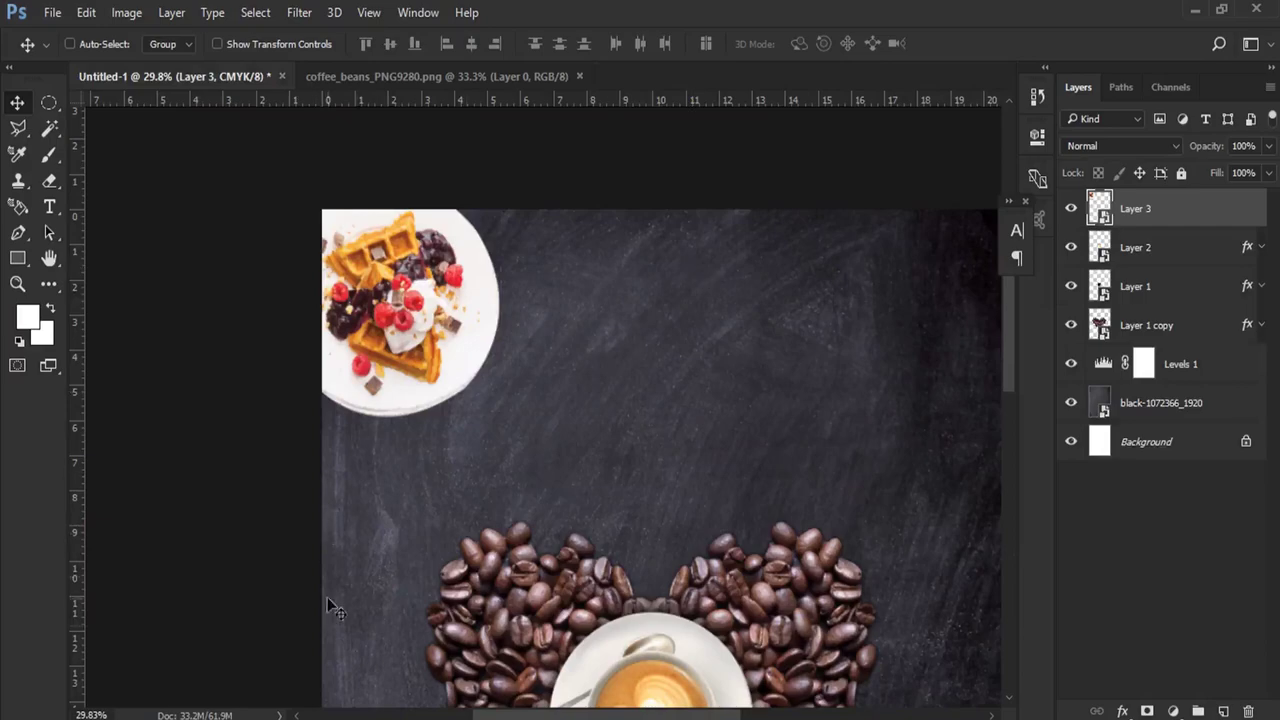
Step: Drag the dsc_38461 breakfast photo from the cafe folder into Photoshop
{"action": "key", "text": "alt+Tab"}
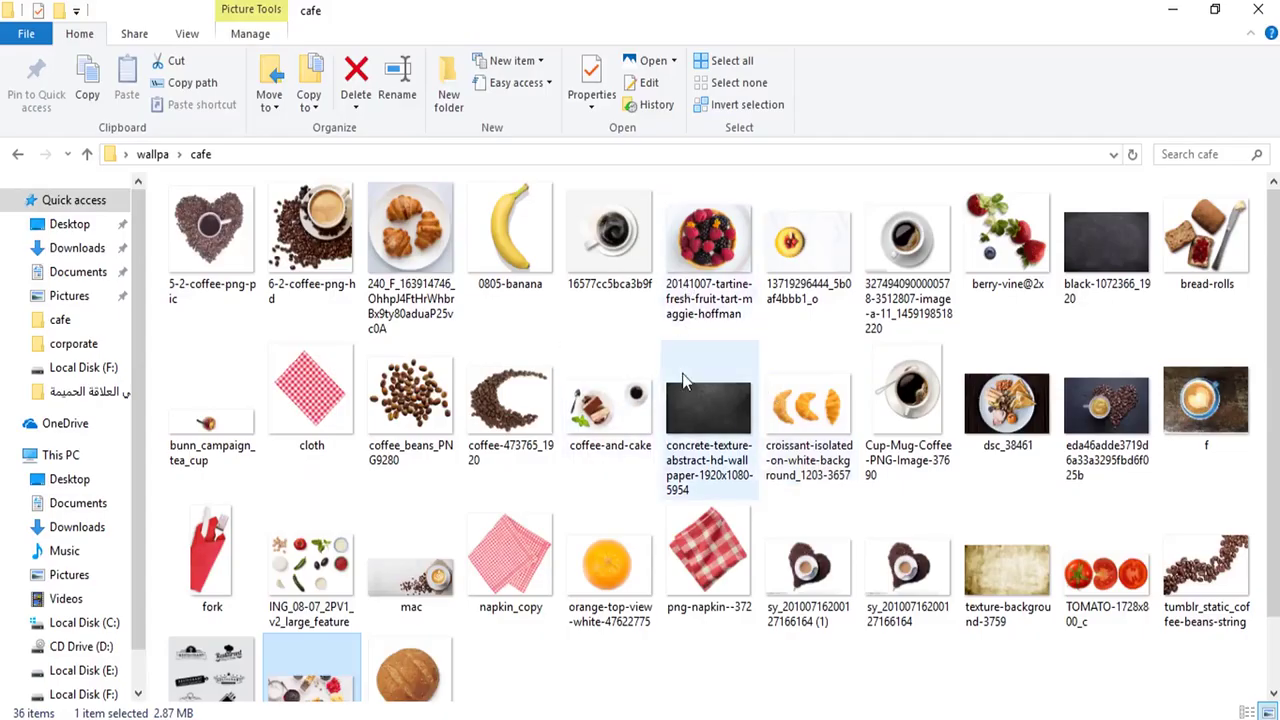
{"action": "left_click_drag", "start_coordinate": [1000, 410], "coordinate": [305, 688]}
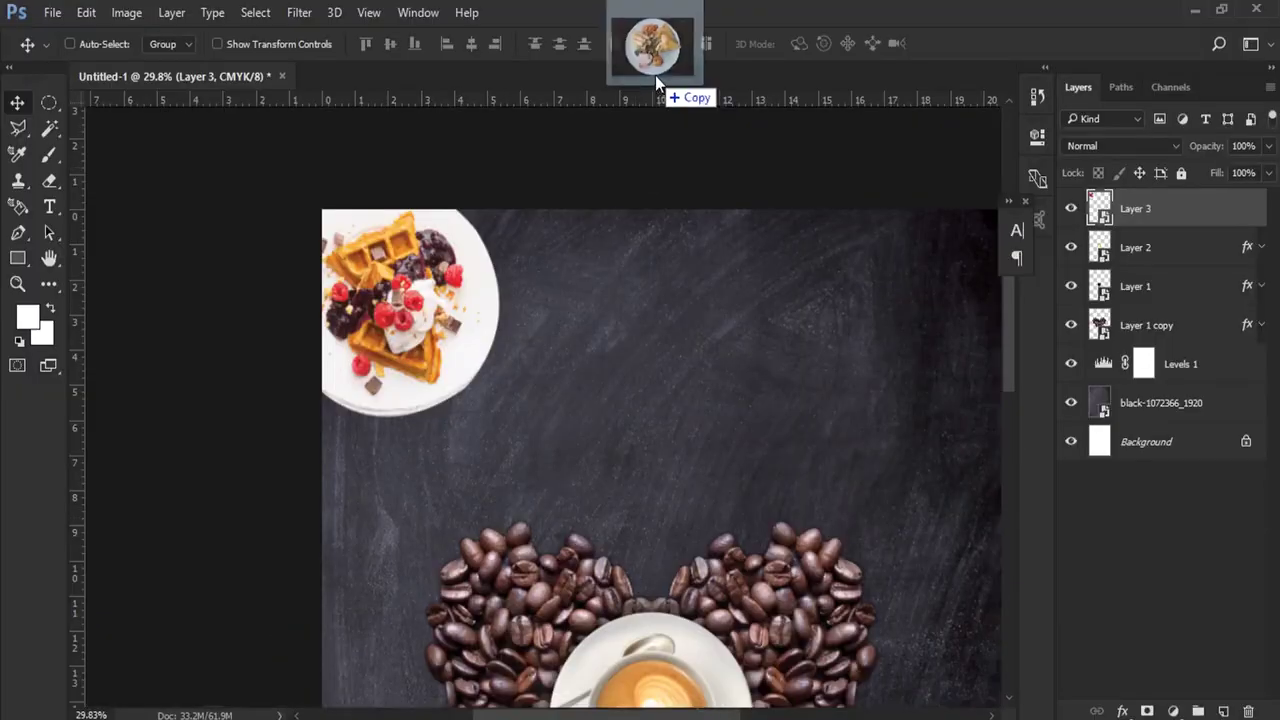
{"action": "left_click_drag", "start_coordinate": [305, 688], "coordinate": [655, 75]}
Step: Draw an elliptical marquee around the breakfast plate and scale it to about 101% to fit the rim
{"action": "left_click_drag", "start_coordinate": [49, 102], "coordinate": [140, 122]}
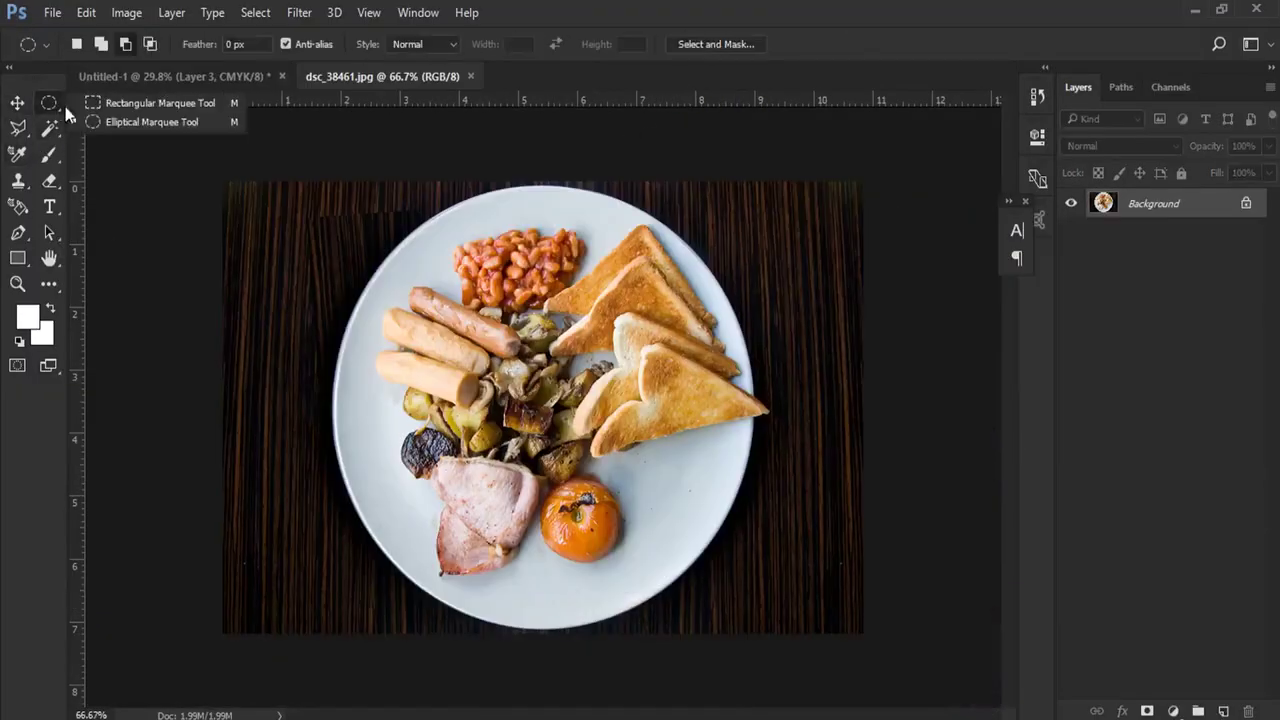
{"action": "left_click_drag", "start_coordinate": [531, 404], "coordinate": [726, 620]}
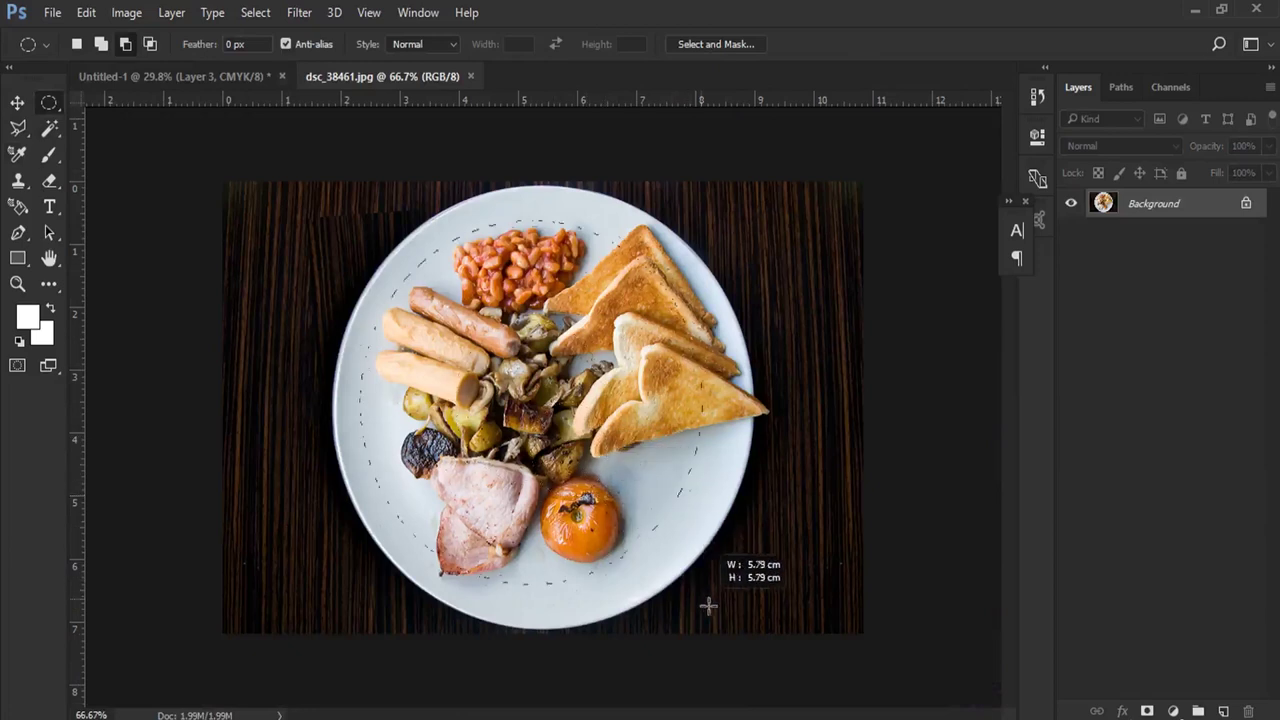
{"action": "left_click_drag", "start_coordinate": [726, 620], "coordinate": [731, 623]}
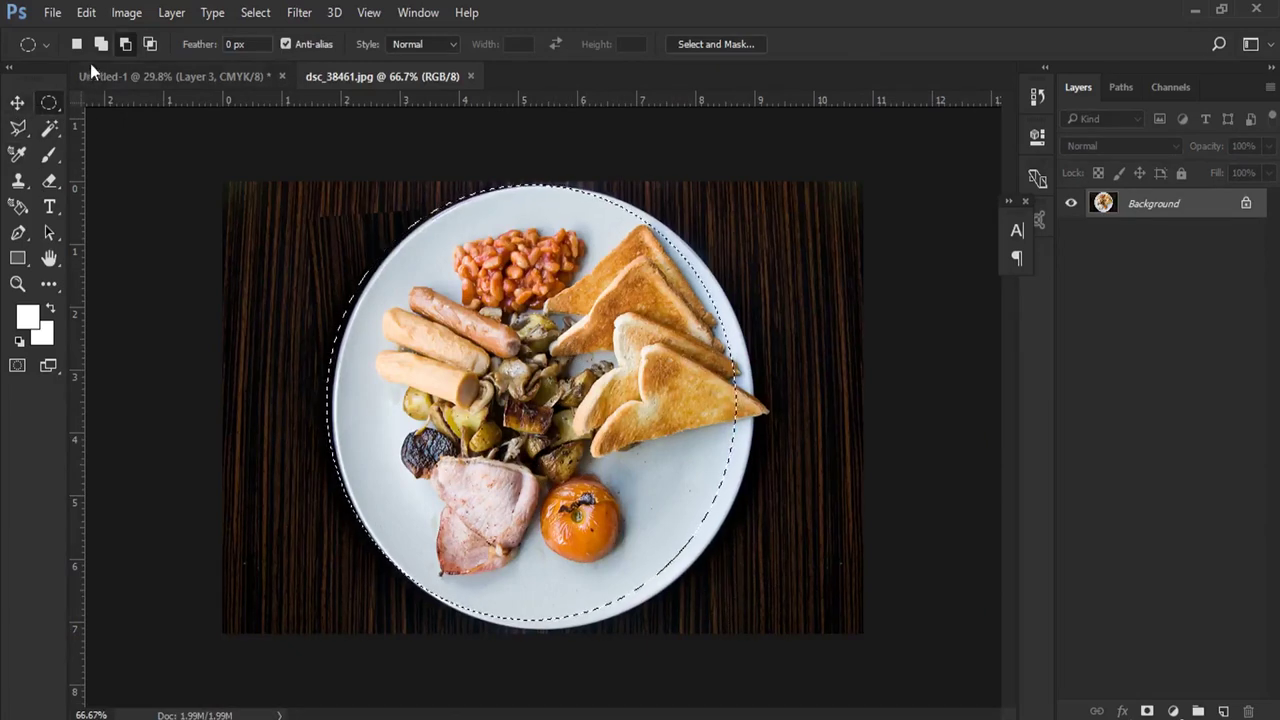
{"action": "left_click_drag", "start_coordinate": [536, 365], "coordinate": [548, 369]}
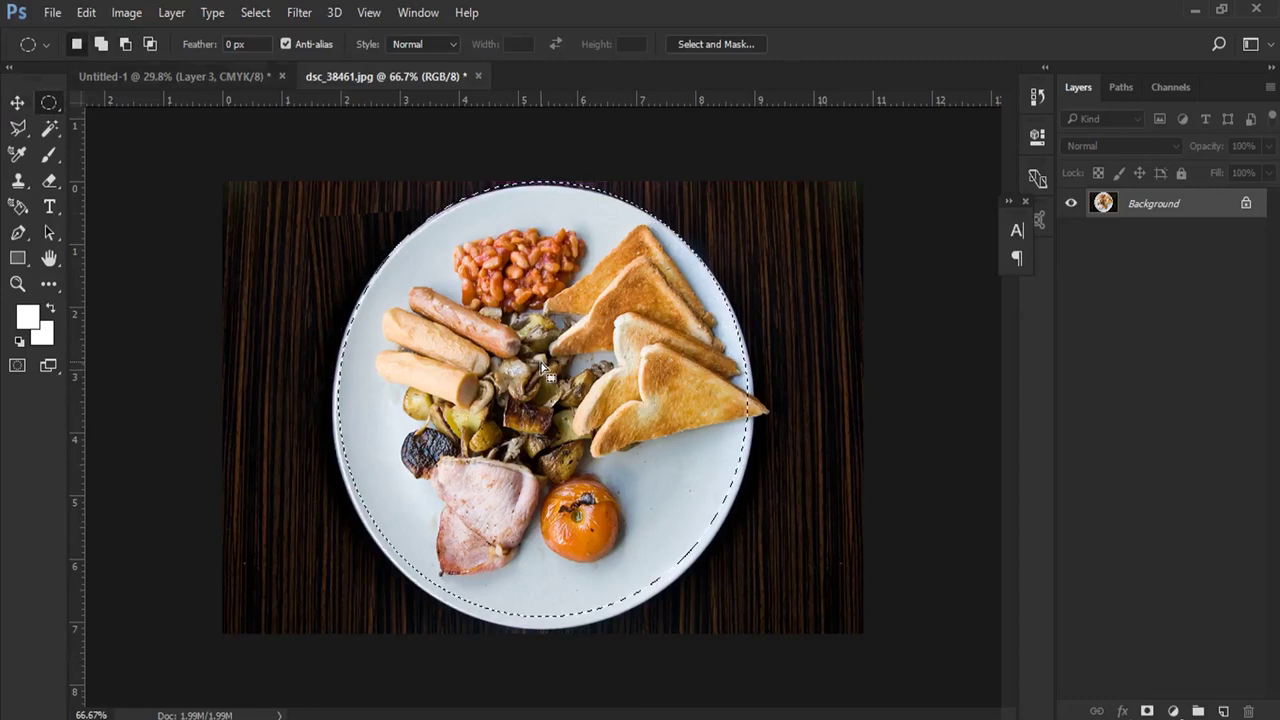
{"action": "left_click", "coordinate": [252, 12]}
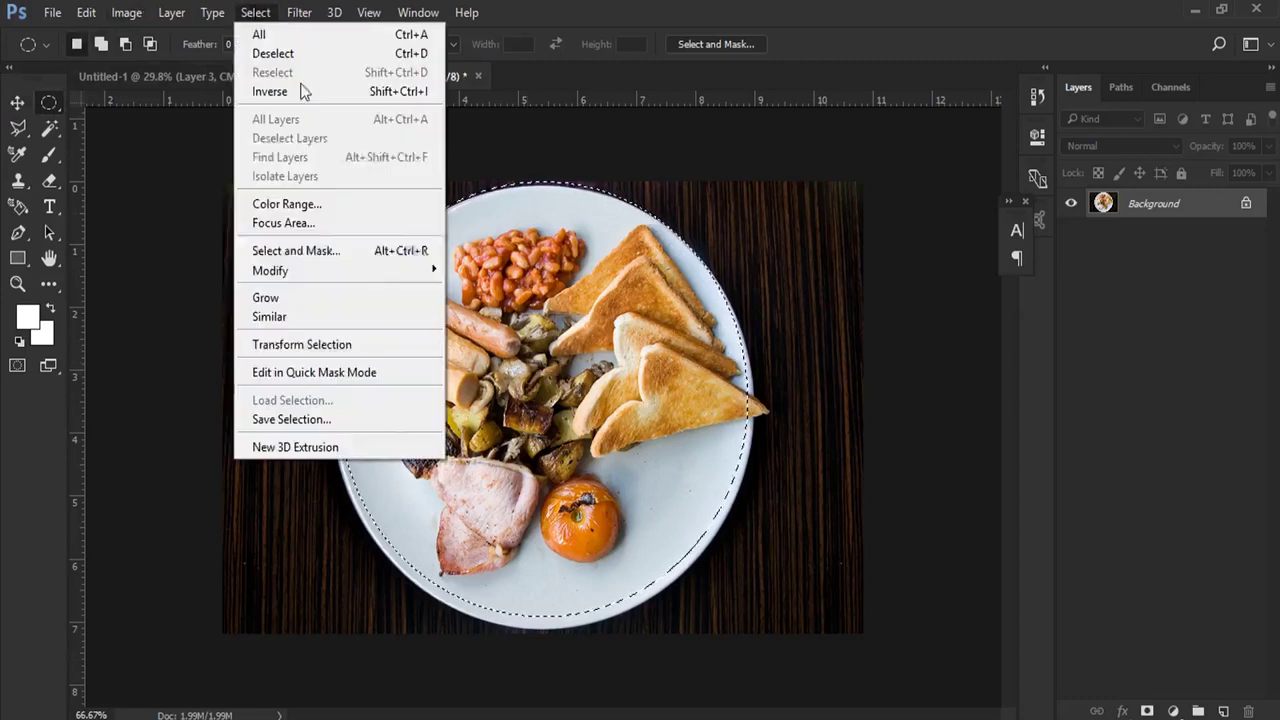
{"action": "left_click", "coordinate": [300, 341]}
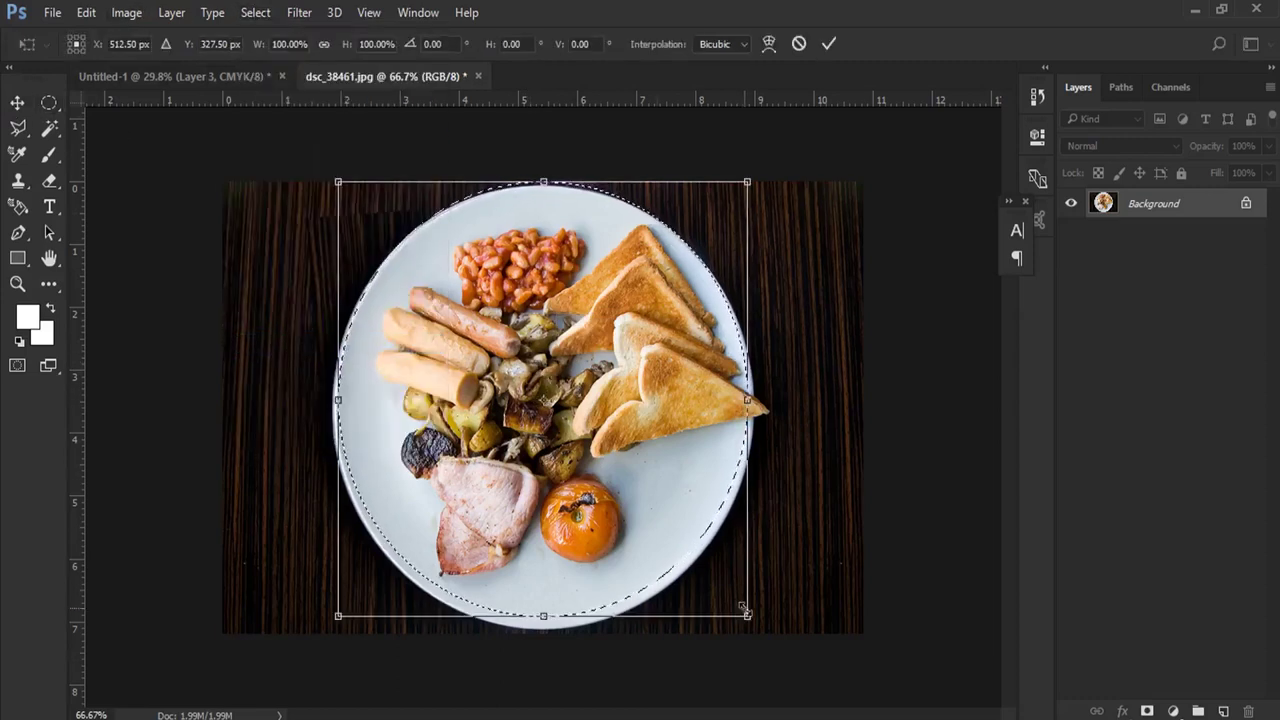
{"action": "left_click_drag", "start_coordinate": [750, 616], "coordinate": [754, 620]}
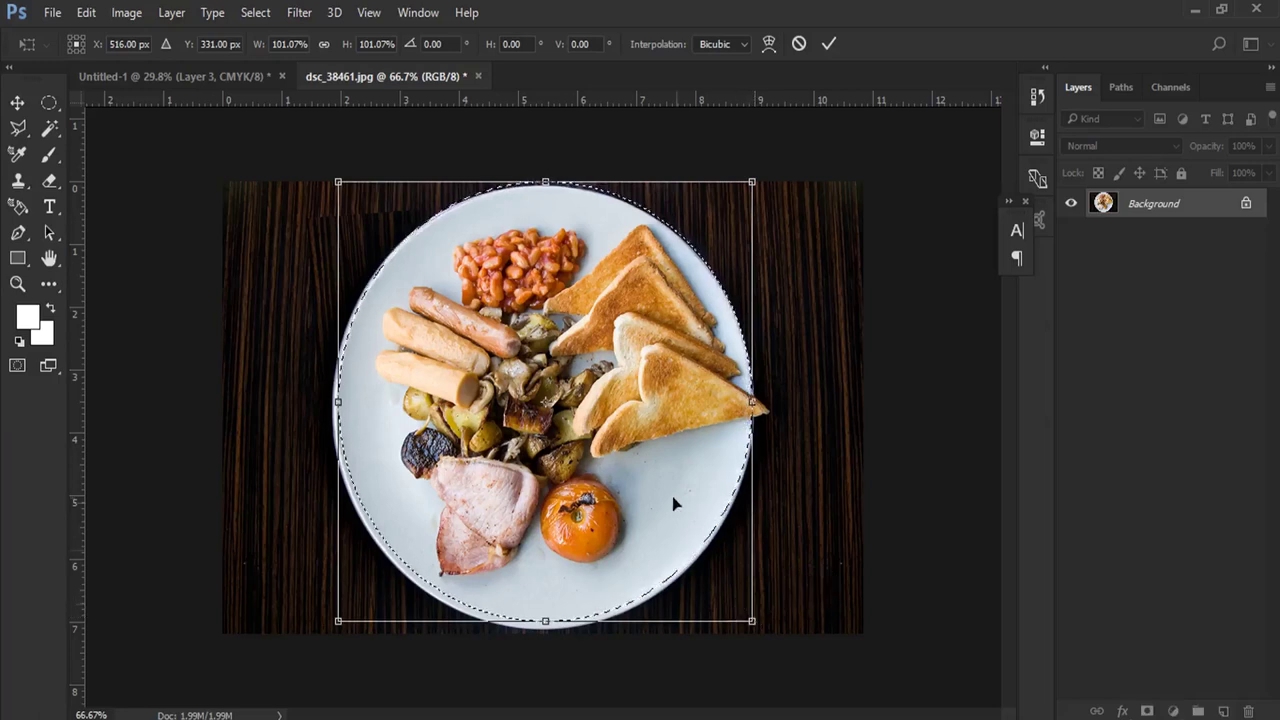
{"action": "key", "text": "Return"}
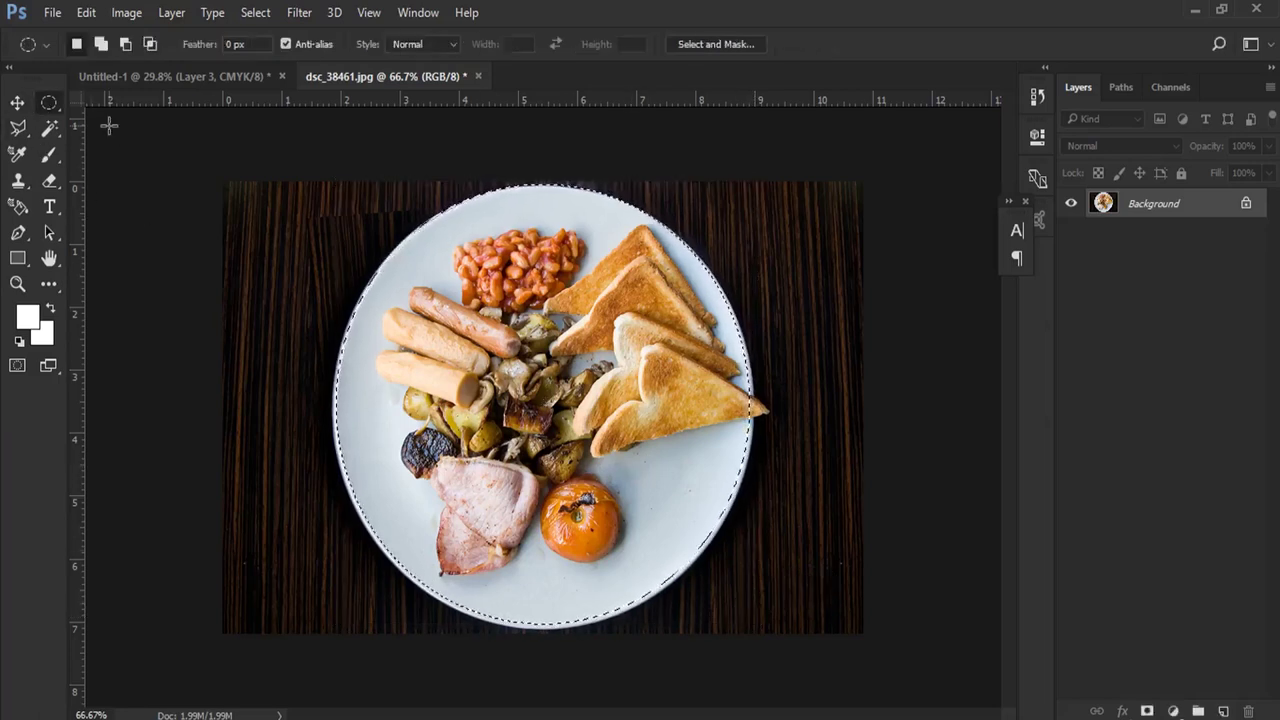
Step: Zoom in and add the toast tip at the rim to the plate selection with the Polygonal Lasso
{"action": "left_click", "coordinate": [17, 284]}
{"action": "left_click", "coordinate": [643, 421]}
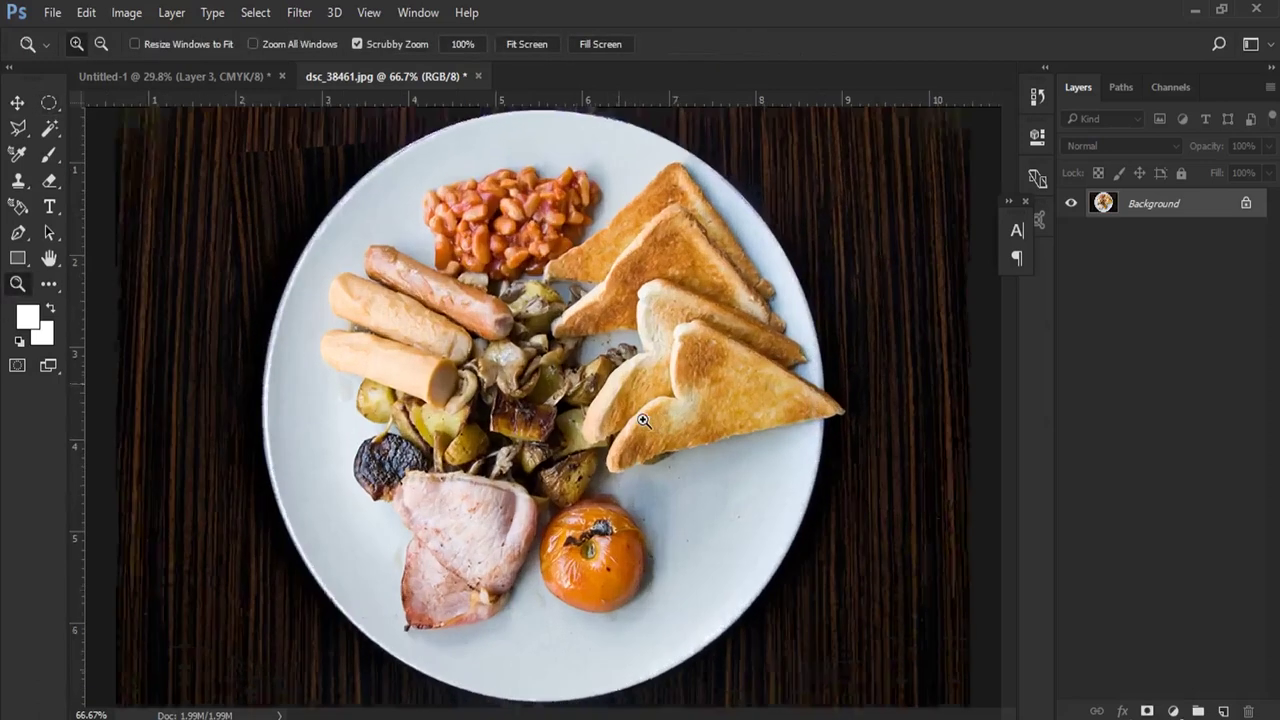
{"action": "scroll", "coordinate": [638, 324], "scroll_direction": "down", "scroll_amount": 3}
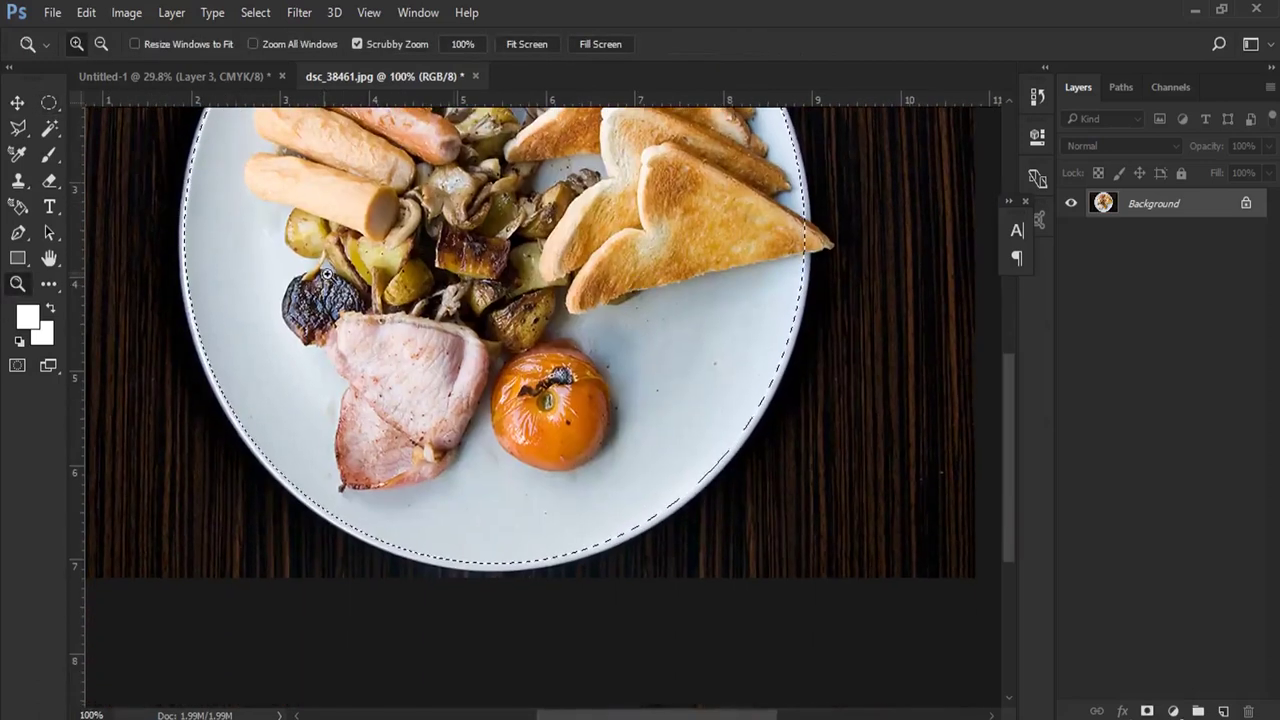
{"action": "scroll", "coordinate": [326, 272], "scroll_direction": "up", "scroll_amount": 3}
{"action": "left_click_drag", "start_coordinate": [511, 337], "coordinate": [381, 411]}
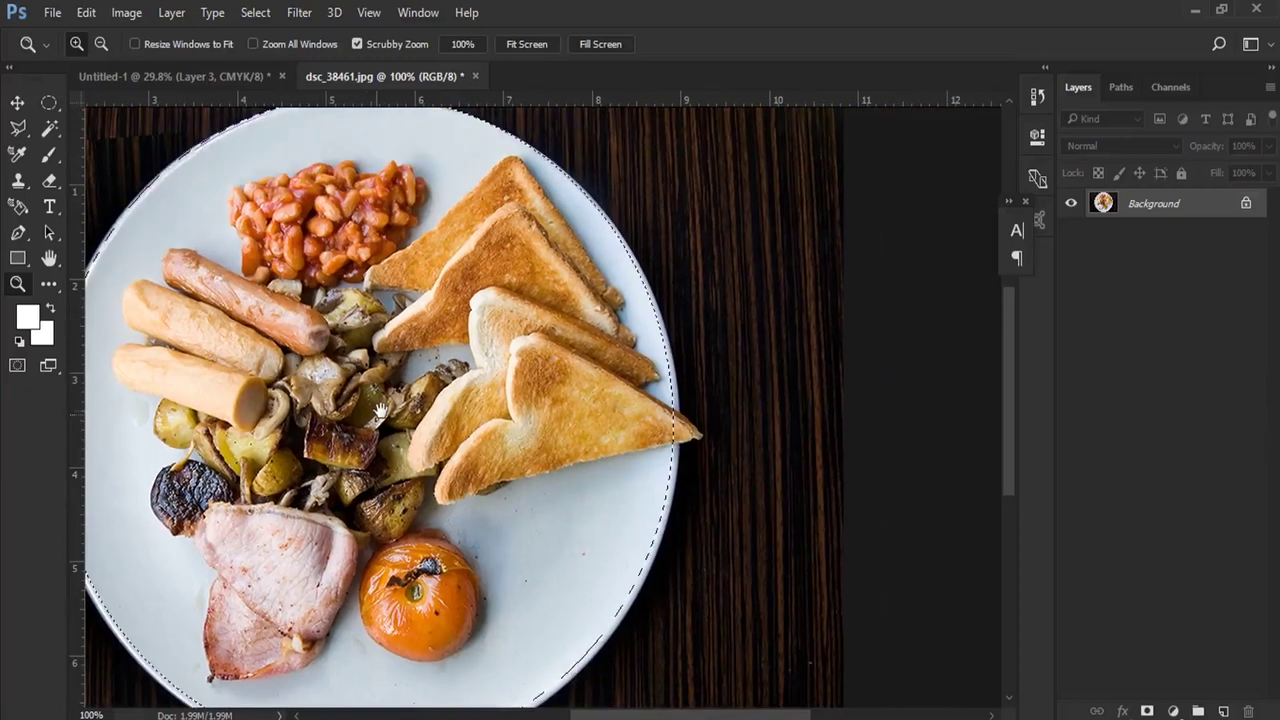
{"action": "left_click", "coordinate": [592, 321]}
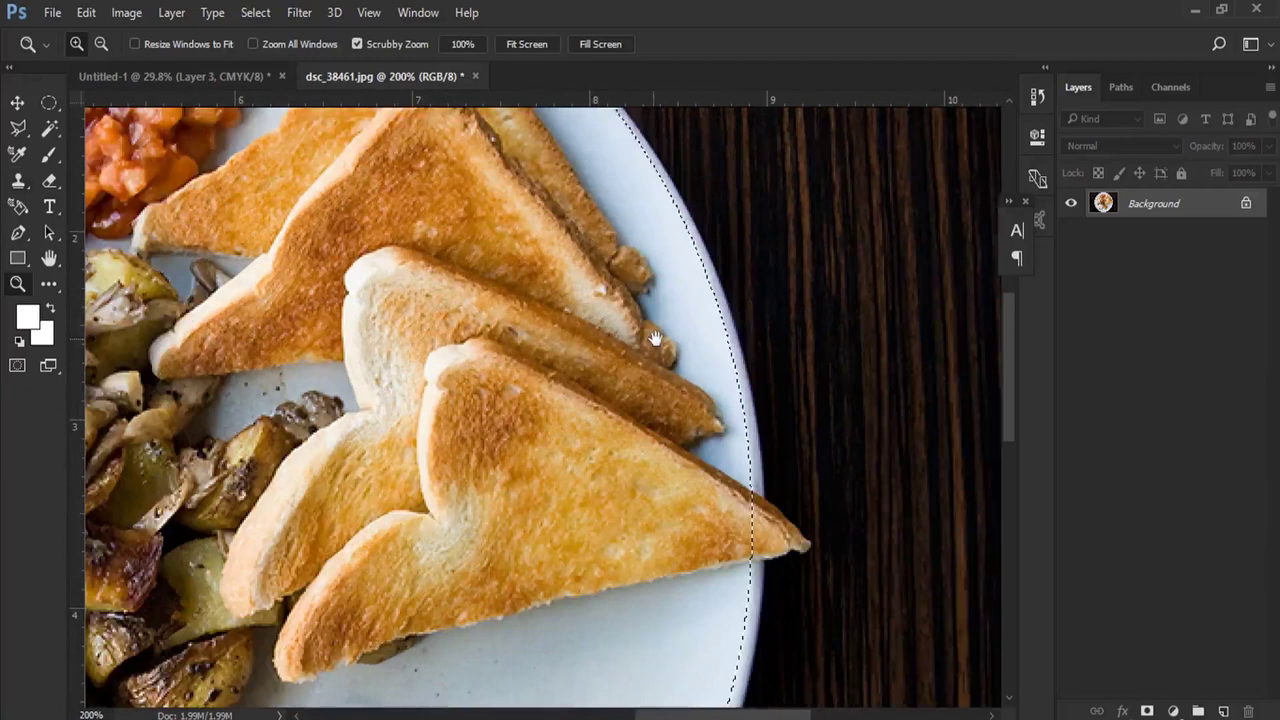
{"action": "left_click_drag", "start_coordinate": [655, 338], "coordinate": [528, 323]}
{"action": "left_click", "coordinate": [32, 128]}
{"action": "left_click", "coordinate": [110, 147]}
{"action": "left_click", "coordinate": [683, 530]}
{"action": "double_click", "coordinate": [628, 547]}
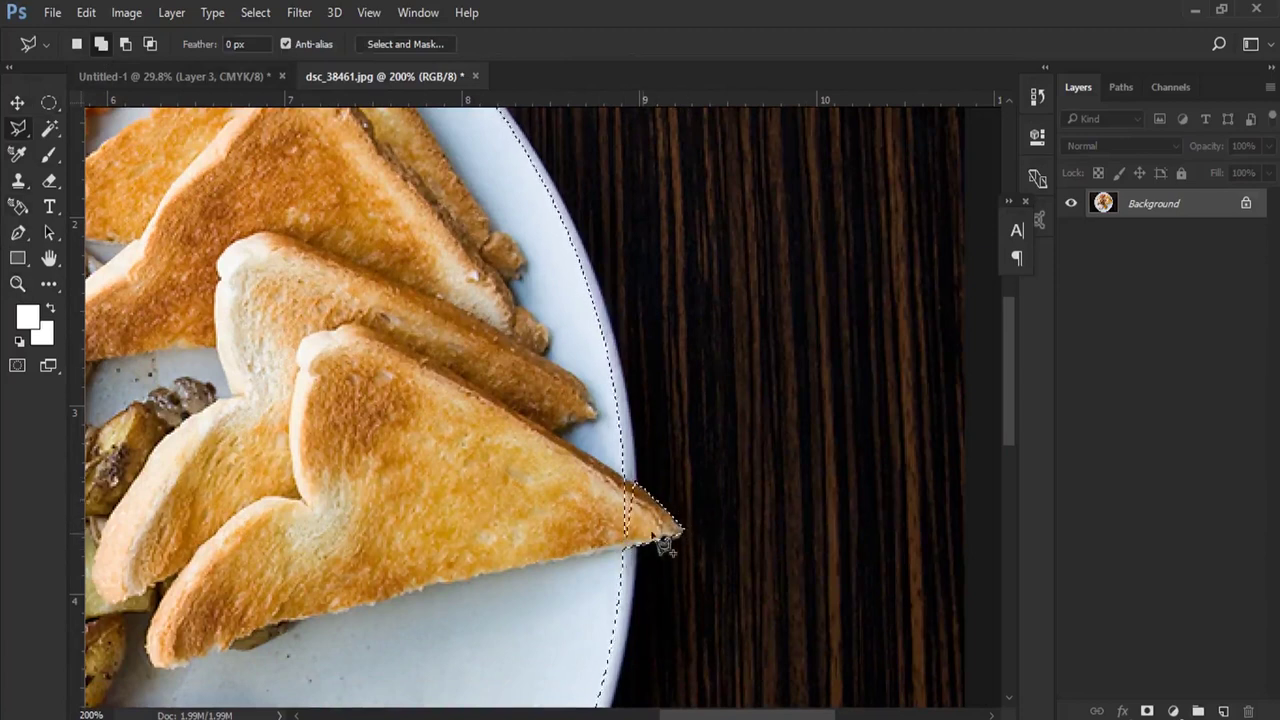
{"action": "left_click", "coordinate": [588, 462]}
{"action": "double_click", "coordinate": [662, 548]}
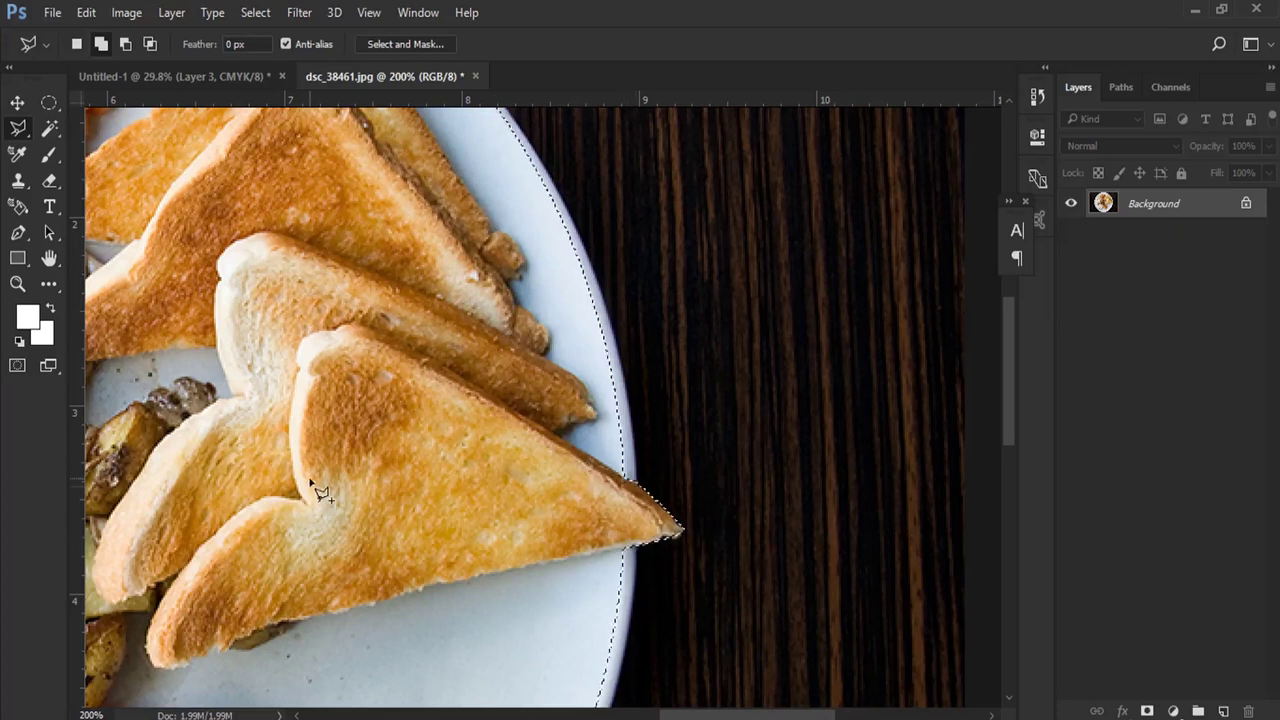
Step: Refine the selection with lasso strokes along the plate's right rim and lower edge
{"action": "left_click_drag", "start_coordinate": [404, 317], "coordinate": [362, 570]}
{"action": "key", "text": "p"}
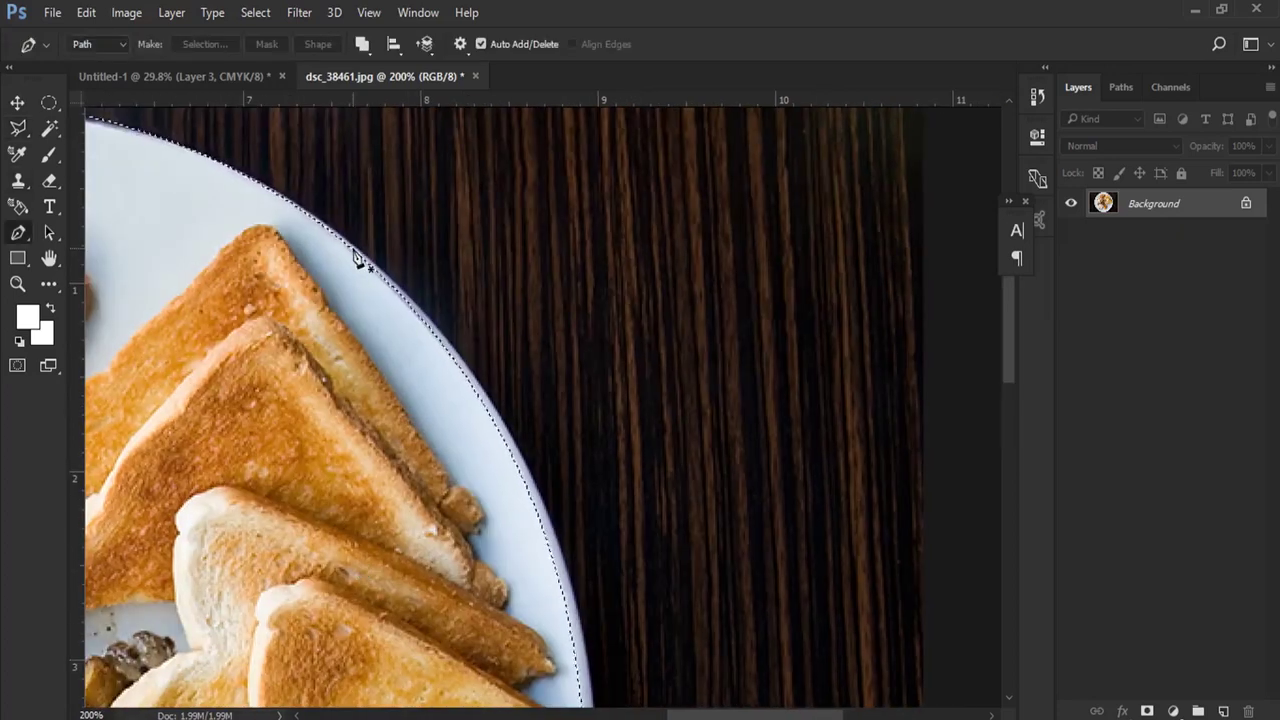
{"action": "left_click", "coordinate": [18, 128]}
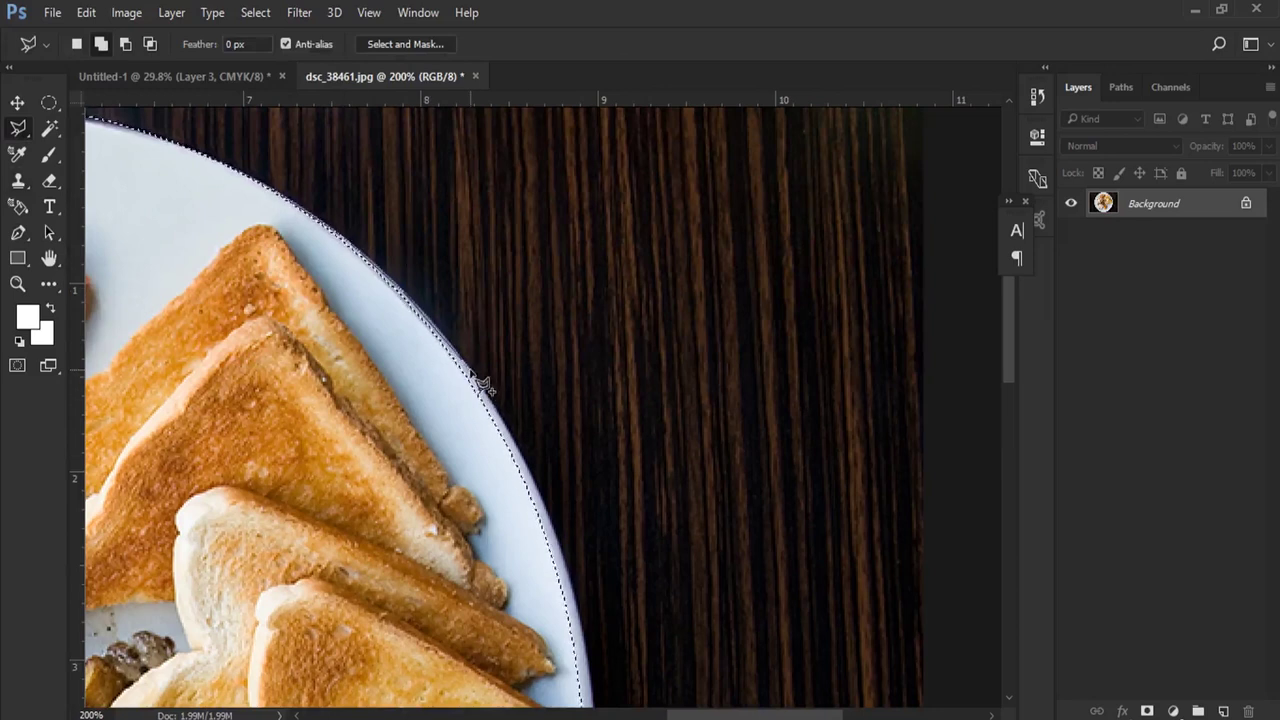
{"action": "scroll", "coordinate": [531, 466], "scroll_direction": "down", "scroll_amount": 3}
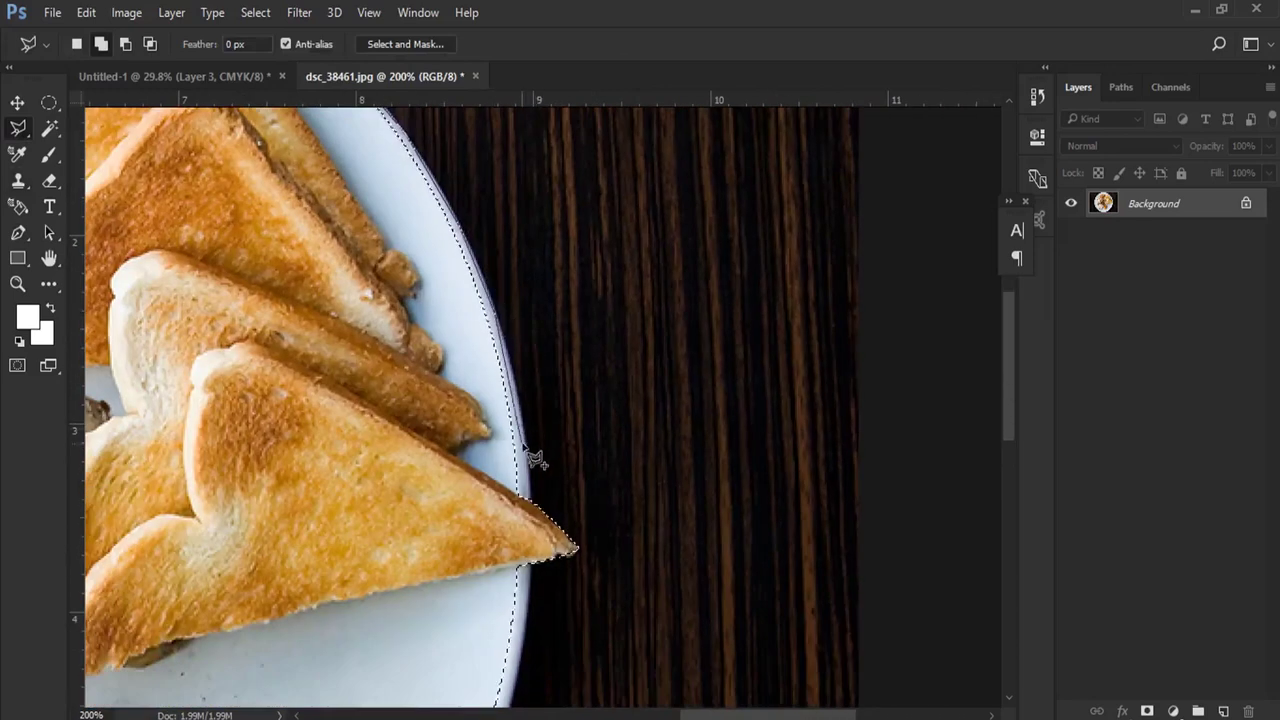
{"action": "left_click", "coordinate": [540, 498]}
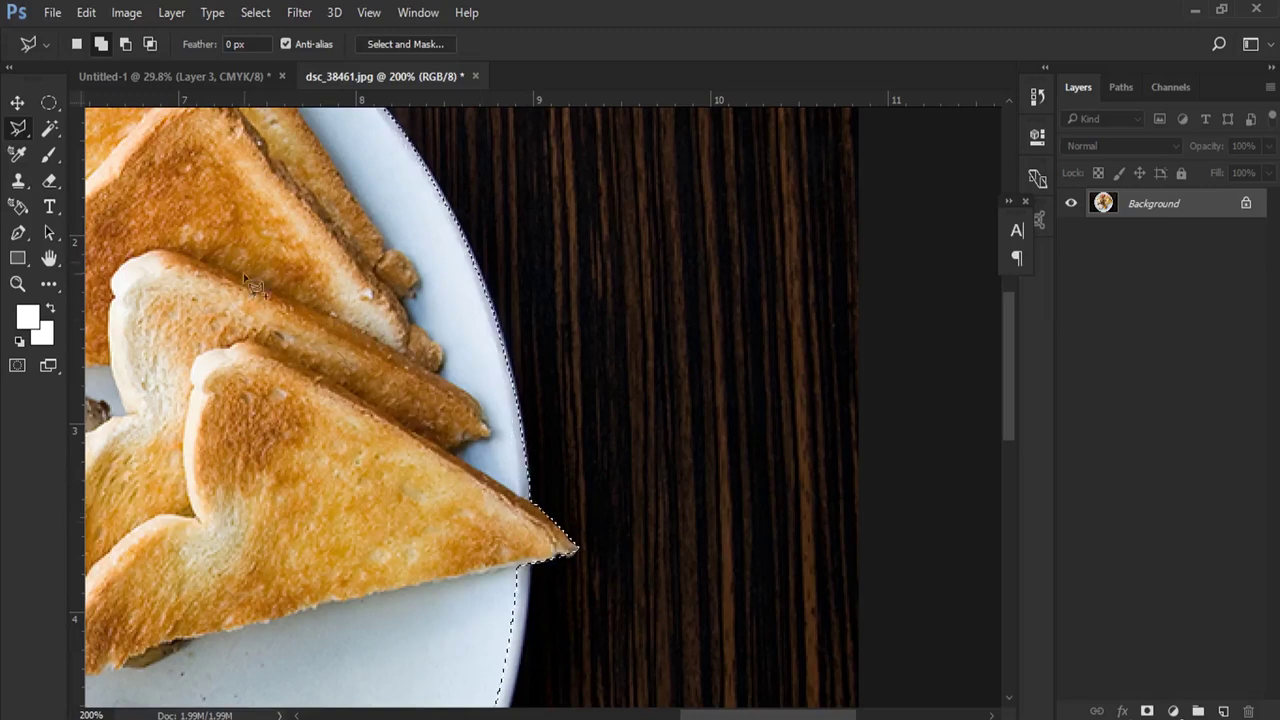
{"action": "scroll", "coordinate": [586, 309], "scroll_direction": "down", "scroll_amount": 3}
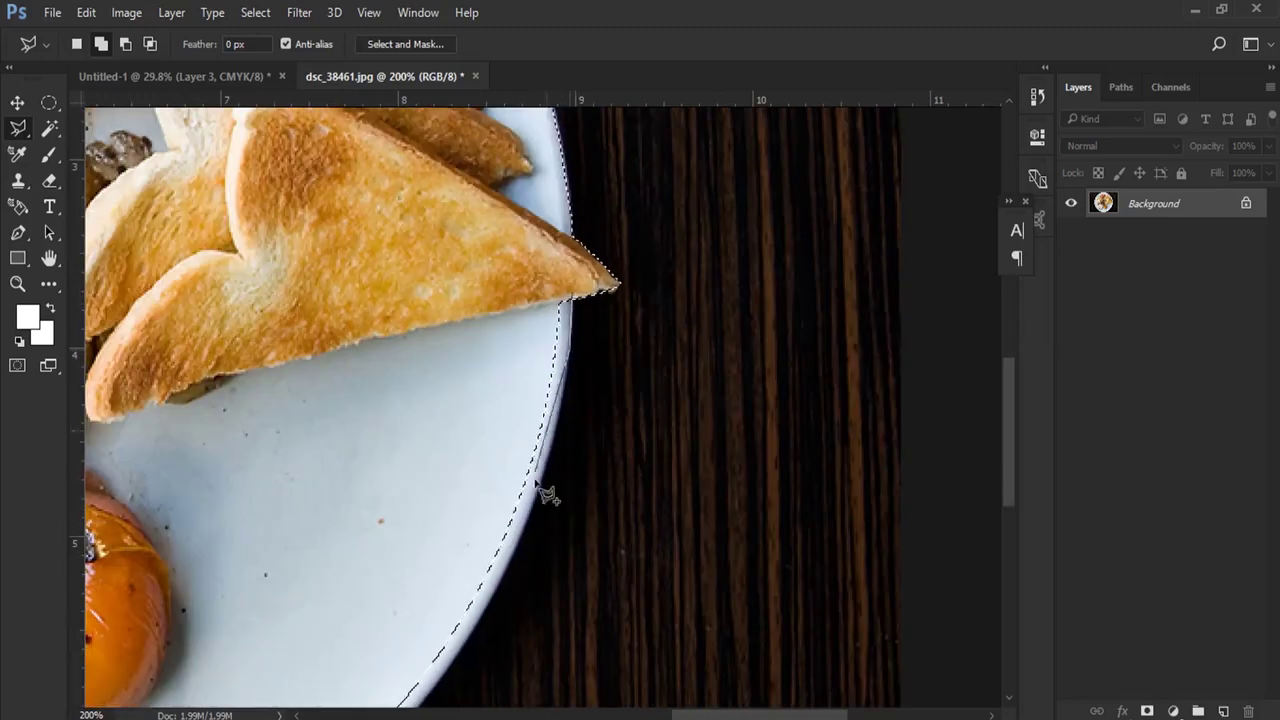
{"action": "key", "text": "Escape"}
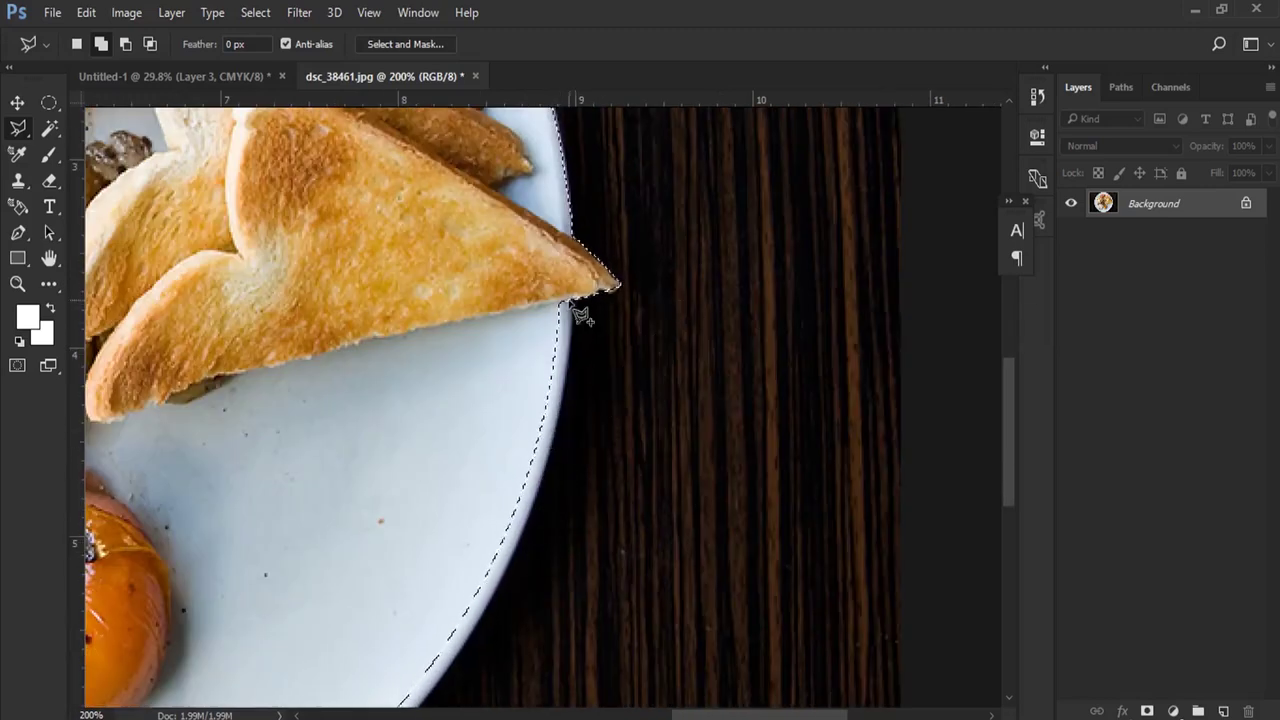
{"action": "left_click_drag", "start_coordinate": [673, 364], "coordinate": [835, 136]}
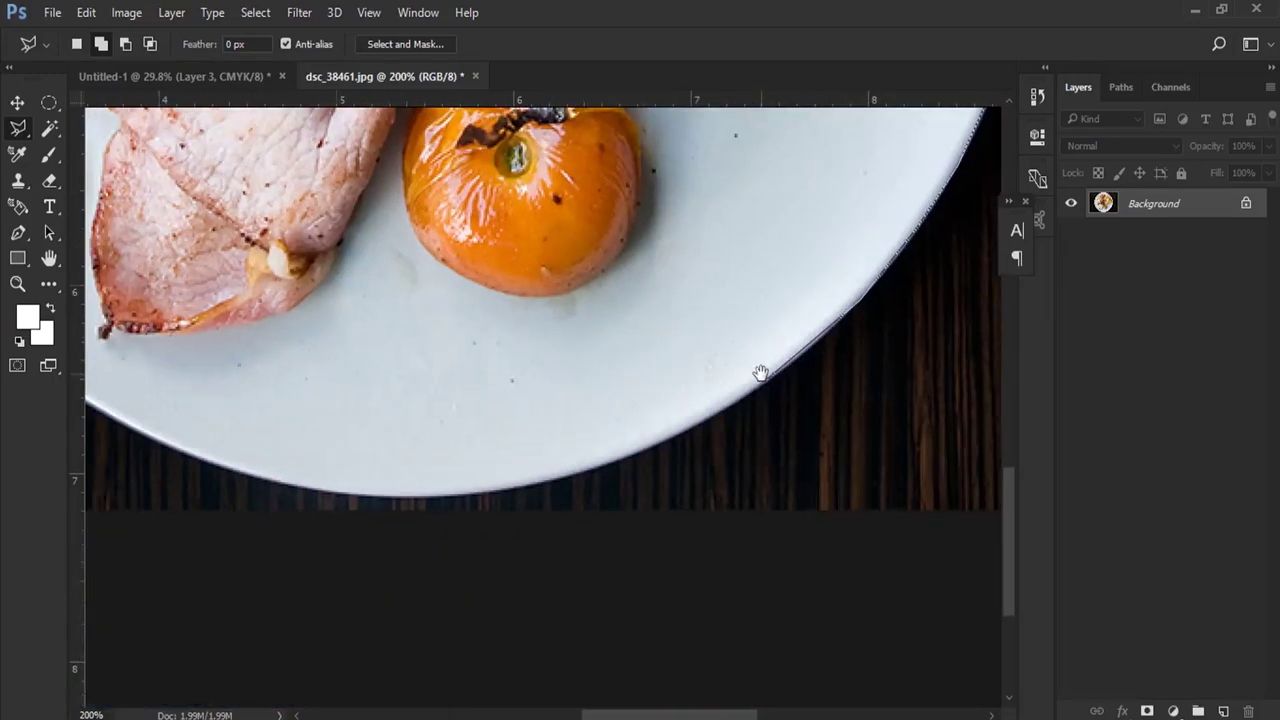
{"action": "left_click_drag", "start_coordinate": [466, 606], "coordinate": [757, 371]}
{"action": "mouse_move", "coordinate": [704, 417]}
{"action": "left_mouse_down"}
{"action": "mouse_move", "coordinate": [398, 500]}
{"action": "mouse_move", "coordinate": [286, 494]}
{"action": "left_mouse_up"}
{"action": "mouse_move", "coordinate": [186, 494]}
{"action": "left_mouse_down"}
{"action": "mouse_move", "coordinate": [486, 454]}
{"action": "mouse_move", "coordinate": [395, 425]}
{"action": "mouse_move", "coordinate": [418, 456]}
{"action": "left_mouse_up"}
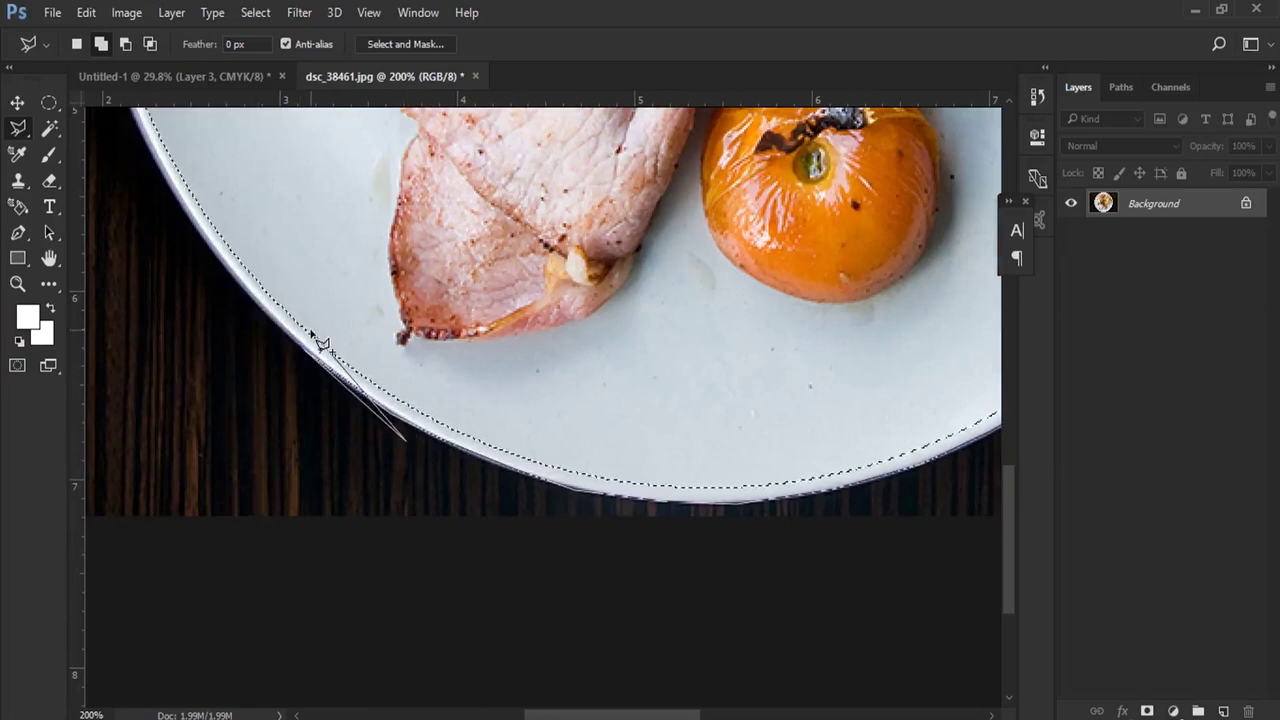
{"action": "left_click_drag", "start_coordinate": [240, 286], "coordinate": [389, 506]}
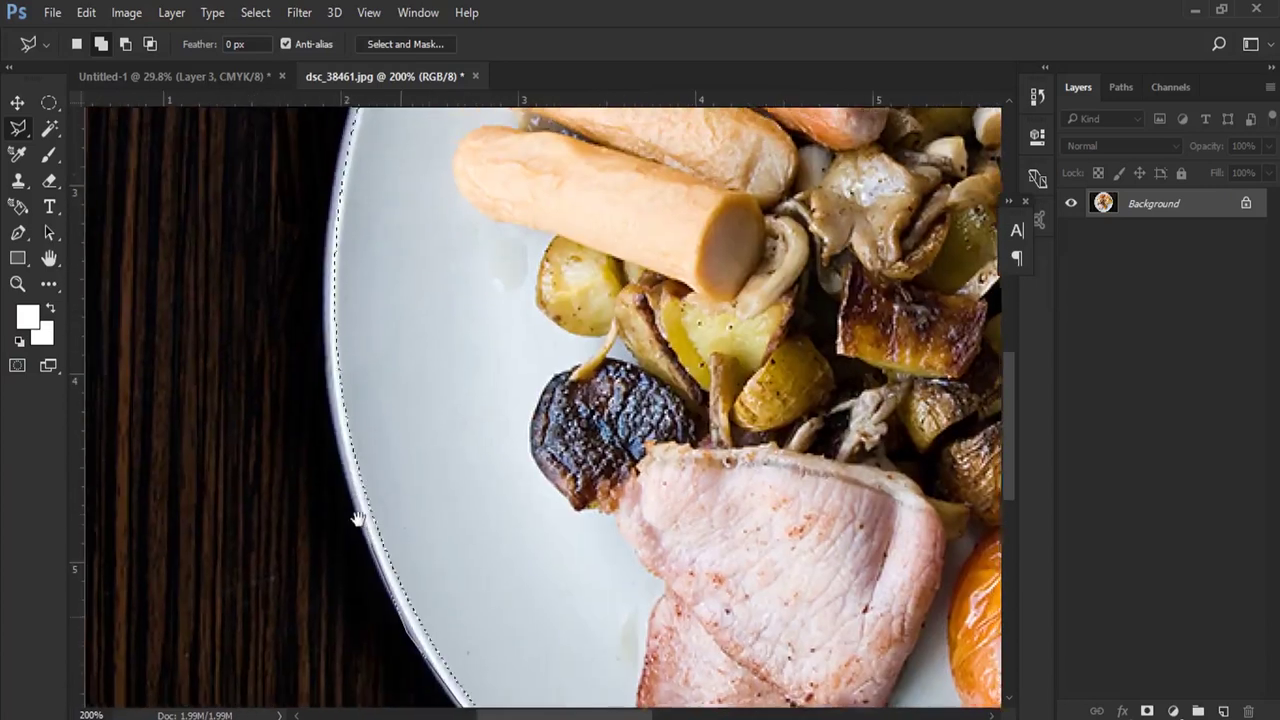
{"action": "left_click_drag", "start_coordinate": [284, 322], "coordinate": [384, 562]}
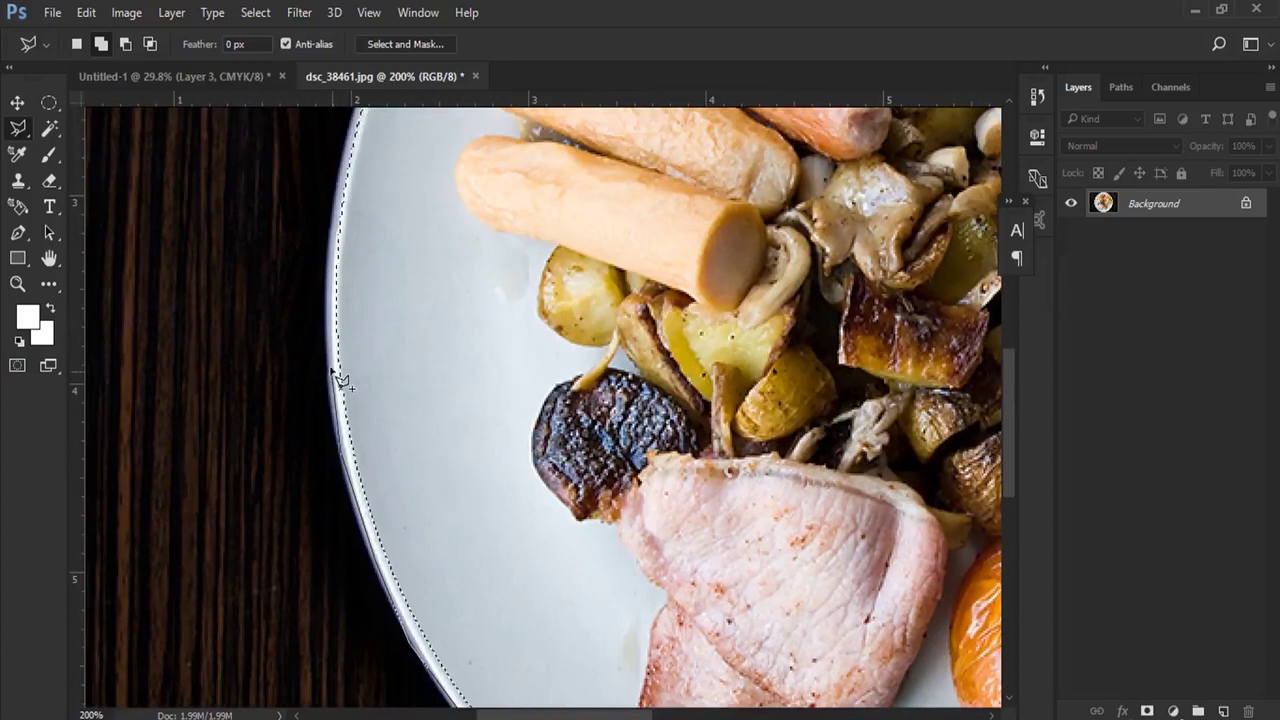
Step: Copy the breakfast plate, paste it into the poster, and move it to the lower right
{"action": "left_click", "coordinate": [369, 12]}
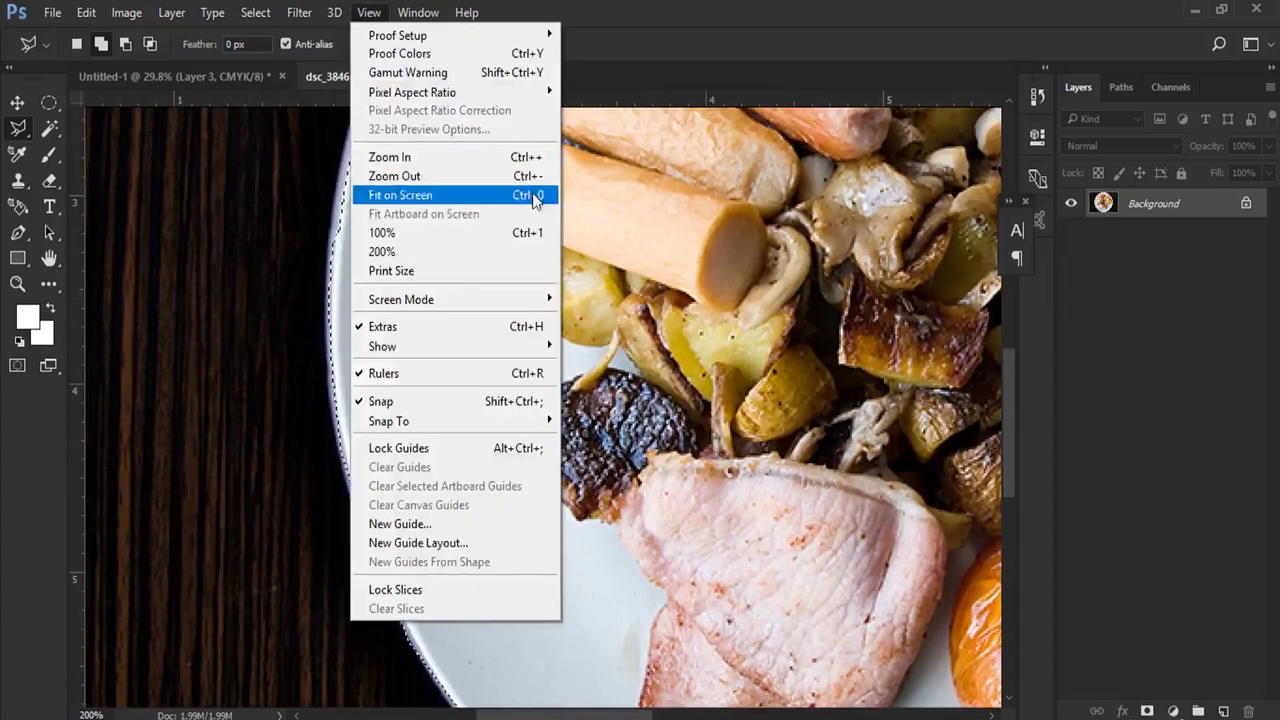
{"action": "left_click", "coordinate": [543, 194]}
{"action": "left_click", "coordinate": [86, 12]}
{"action": "left_click_drag", "start_coordinate": [634, 306], "coordinate": [491, 240]}
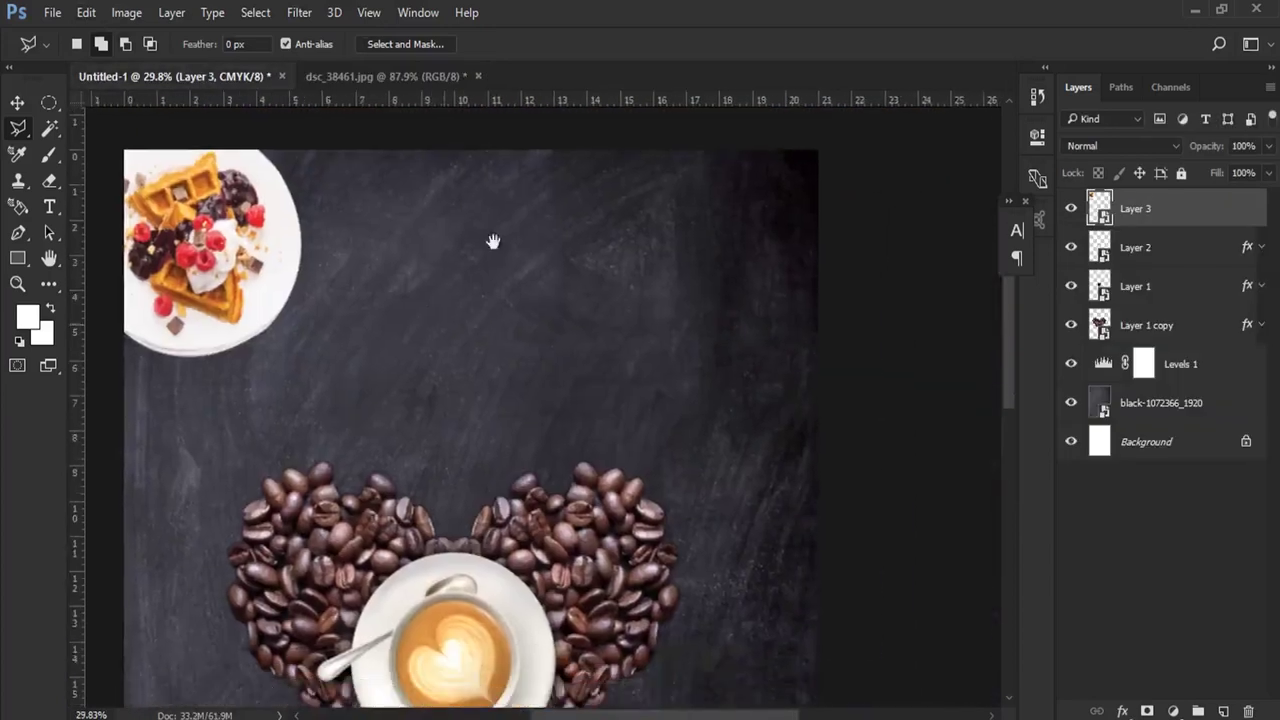
{"action": "mouse_move", "coordinate": [680, 343]}
{"action": "left_mouse_down"}
{"action": "mouse_move", "coordinate": [517, 277]}
{"action": "mouse_move", "coordinate": [690, 567]}
{"action": "left_mouse_up"}
{"action": "left_click", "coordinate": [86, 12]}
{"action": "left_click", "coordinate": [300, 178]}
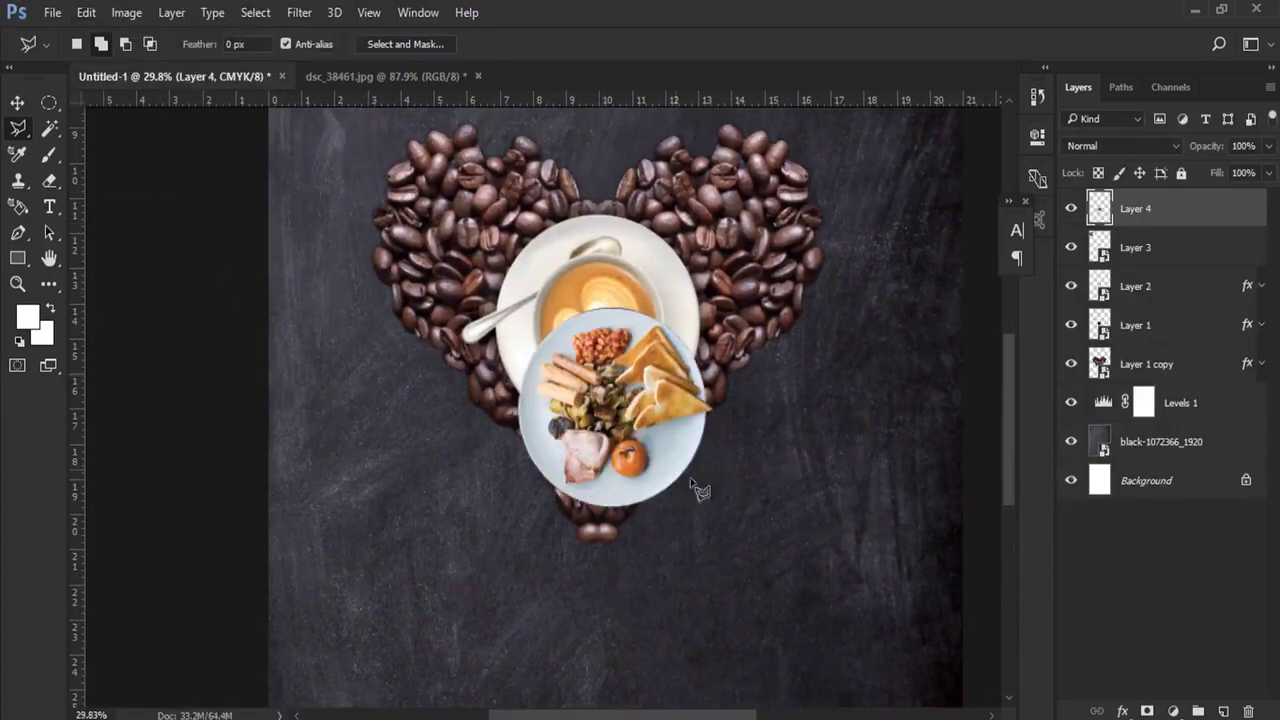
{"action": "left_click_drag", "start_coordinate": [697, 490], "coordinate": [490, 305]}
{"action": "left_click", "coordinate": [17, 103]}
{"action": "left_click_drag", "start_coordinate": [448, 245], "coordinate": [711, 599]}
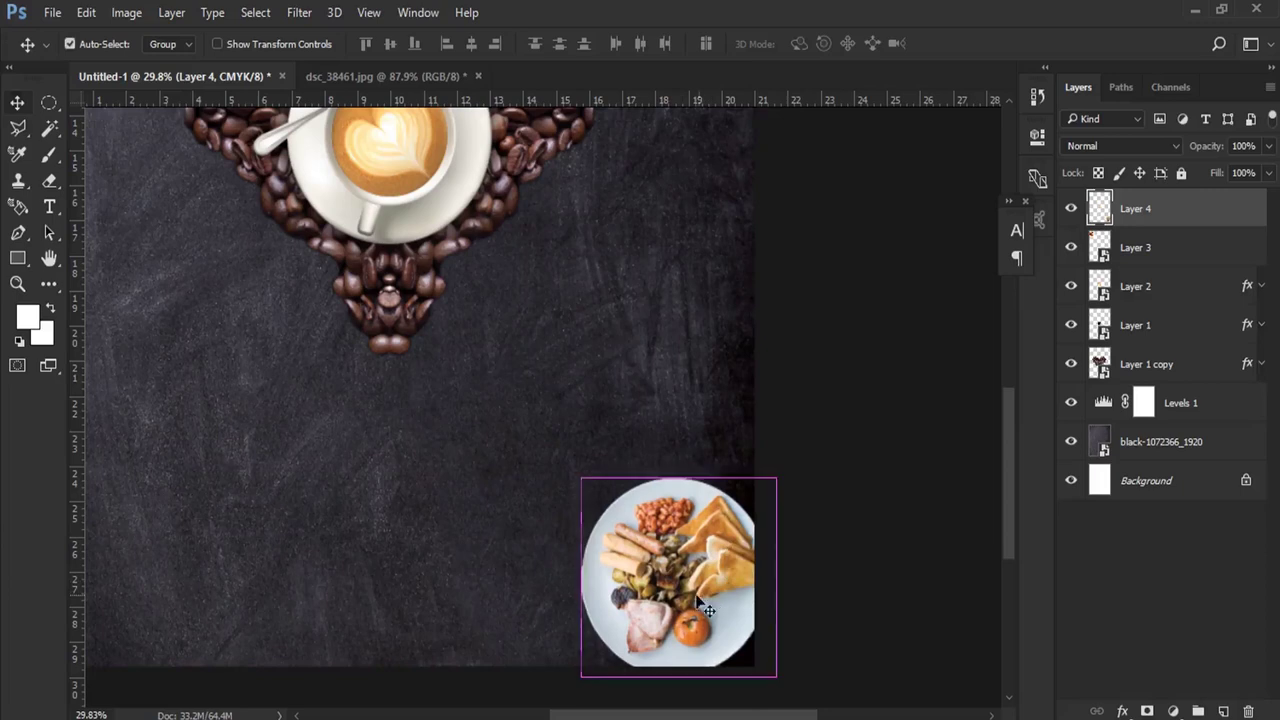
Step: Enlarge the plate to about 107.6% and push it against the bottom-right edges
{"action": "key", "text": "ctrl+t"}
{"action": "left_click_drag", "start_coordinate": [580, 477], "coordinate": [554, 450]}
{"action": "mouse_move", "coordinate": [618, 519]}
{"action": "left_mouse_down"}
{"action": "mouse_move", "coordinate": [650, 543]}
{"action": "mouse_move", "coordinate": [662, 577]}
{"action": "left_mouse_up"}
{"action": "key", "text": "Return"}
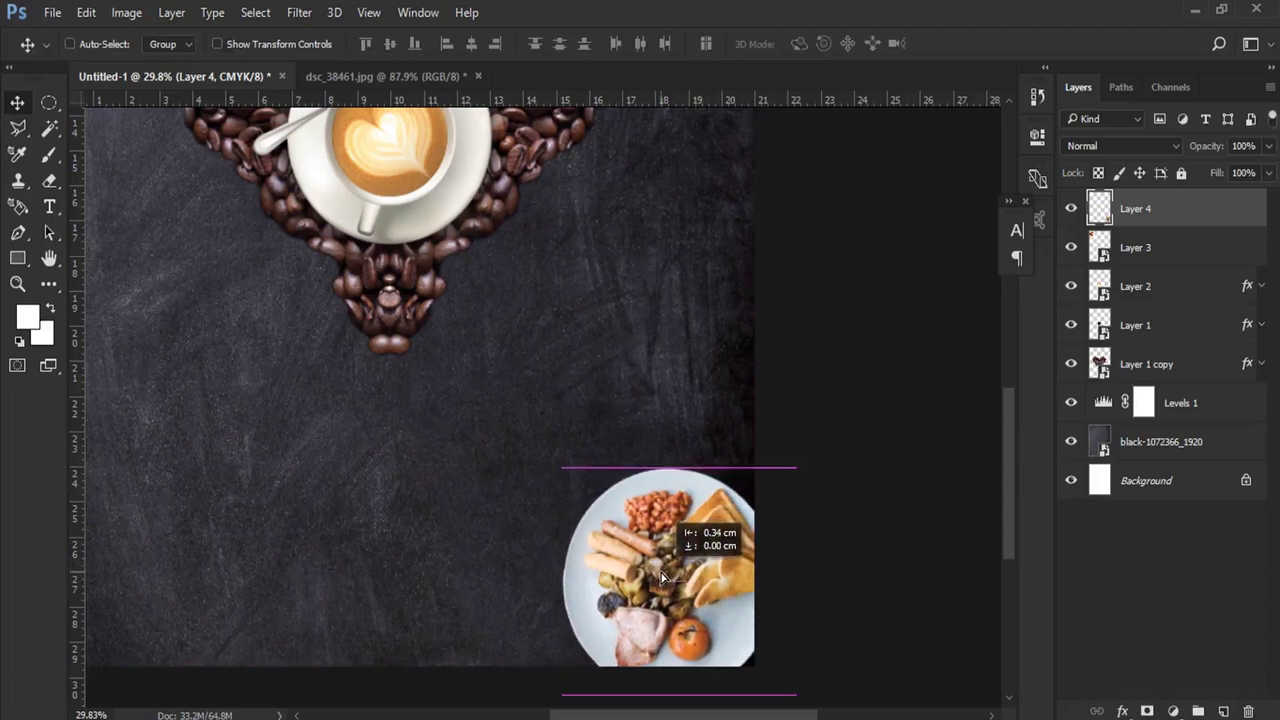
{"action": "left_click_drag", "start_coordinate": [662, 577], "coordinate": [672, 585]}
{"action": "key", "text": "ctrl"}
{"action": "key", "text": "ctrl+t"}
{"action": "left_click_drag", "start_coordinate": [573, 479], "coordinate": [556, 461]}
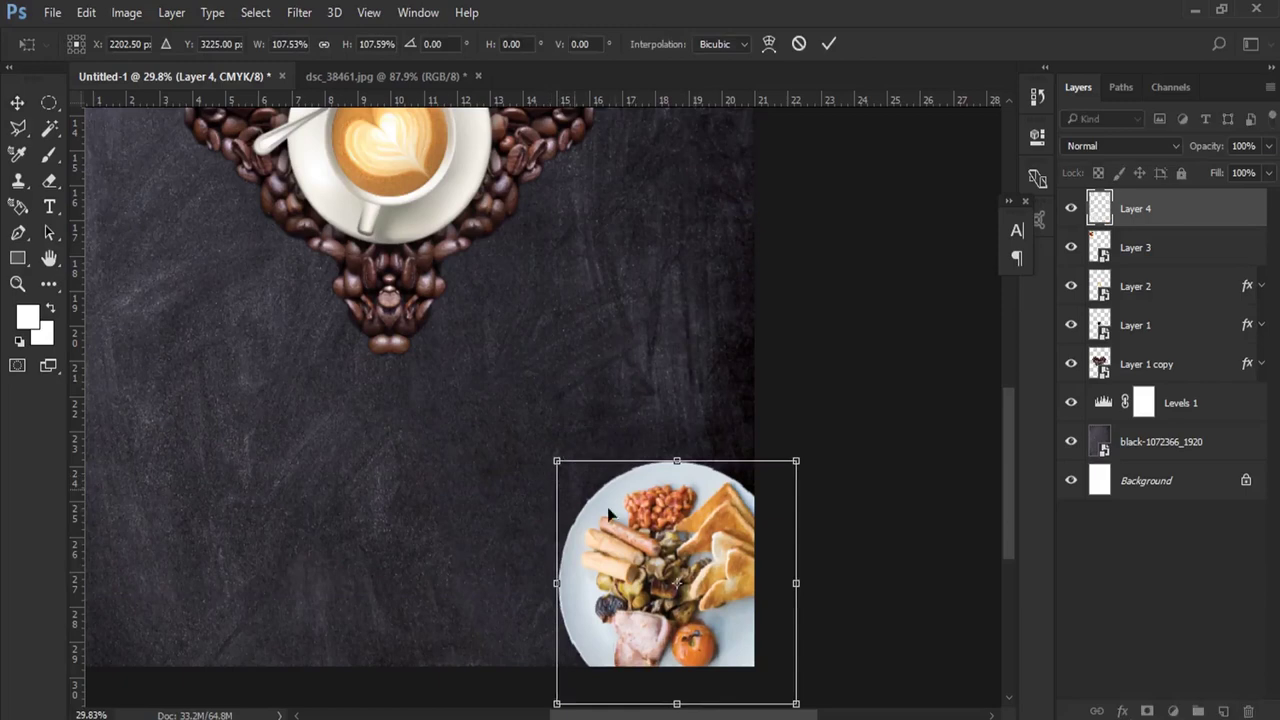
{"action": "key", "text": "Return"}
Step: Add an 18 px Drop Shadow with 0 distance to the breakfast plate's Layer 4
{"action": "right_click", "coordinate": [1145, 215]}
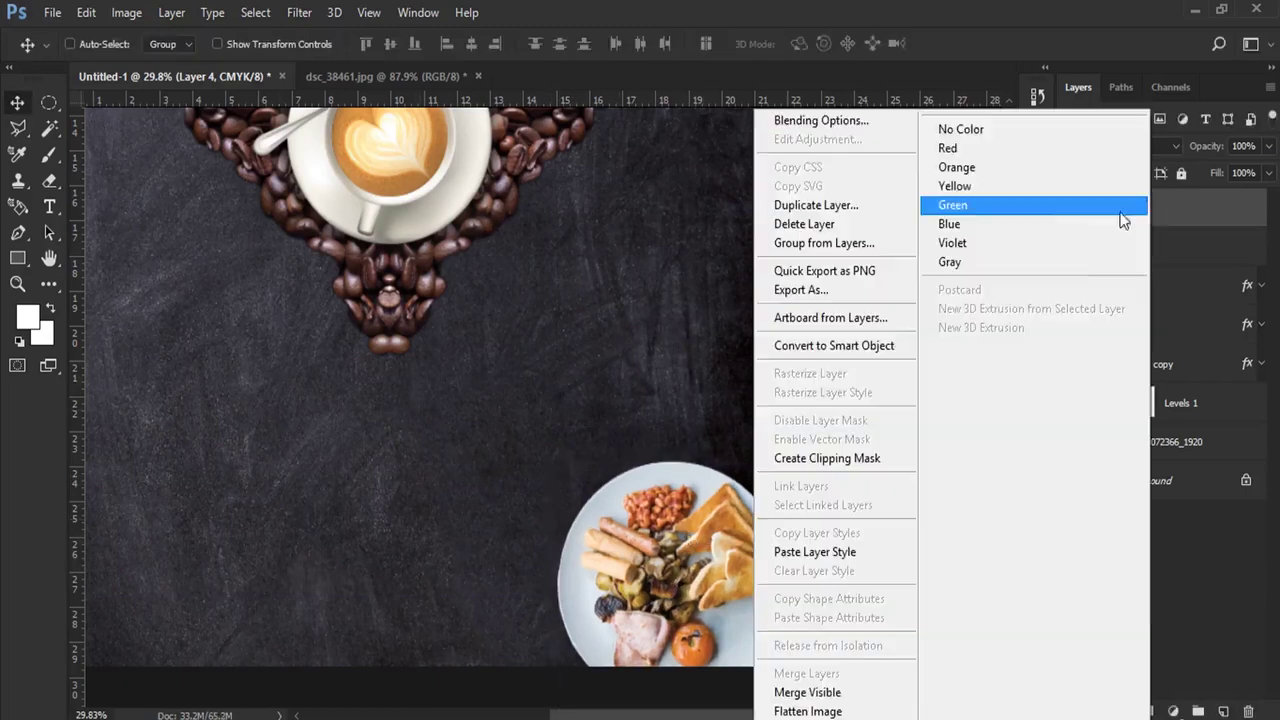
{"action": "left_click", "coordinate": [854, 120]}
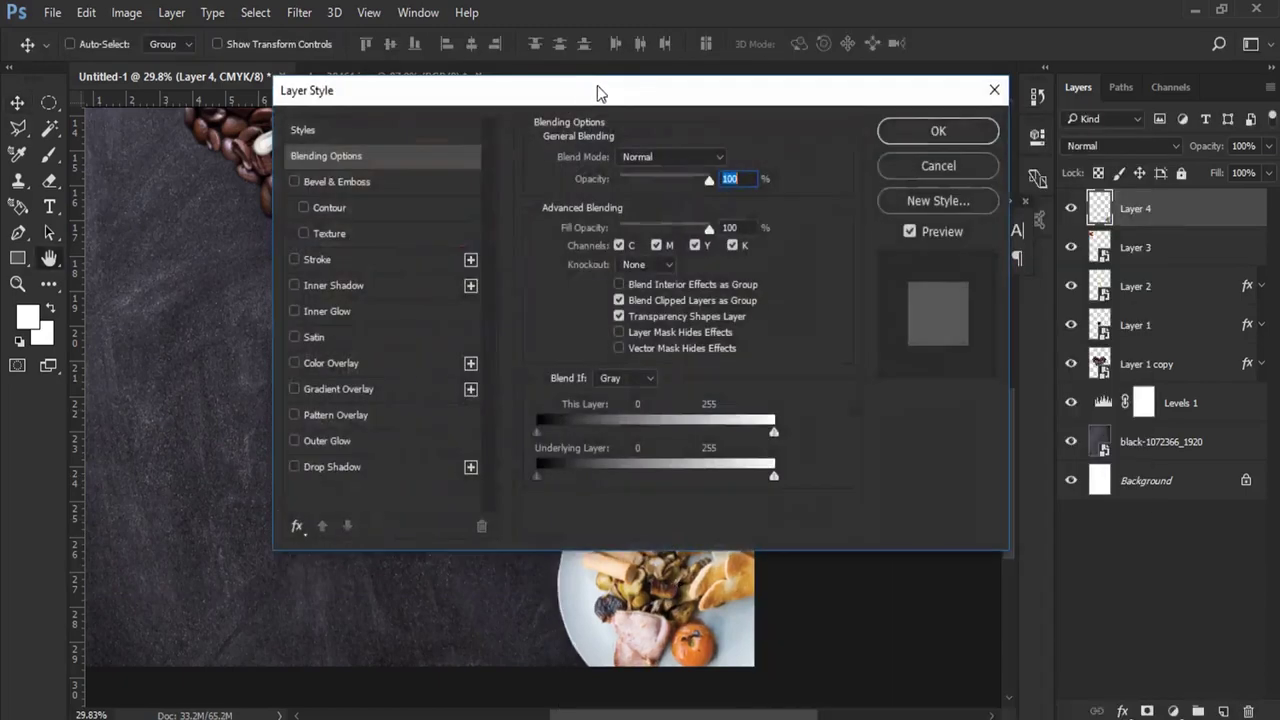
{"action": "left_click_drag", "start_coordinate": [597, 85], "coordinate": [927, 33]}
{"action": "left_click", "coordinate": [692, 407]}
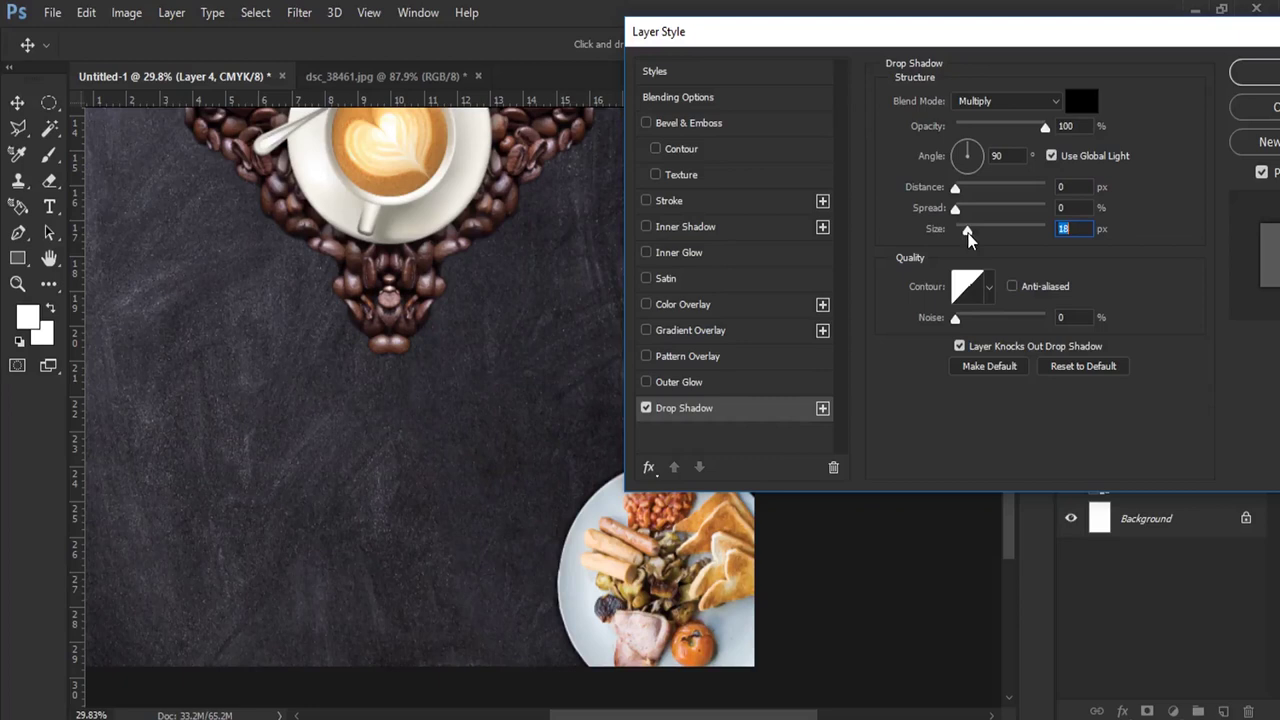
{"action": "left_click", "coordinate": [1255, 72]}
Step: Zoom out to see the whole poster and drag the napkin image onto the canvas
{"action": "mouse_move", "coordinate": [363, 349]}
{"action": "left_mouse_down"}
{"action": "mouse_move", "coordinate": [523, 365]}
{"action": "mouse_move", "coordinate": [473, 430]}
{"action": "left_mouse_up"}
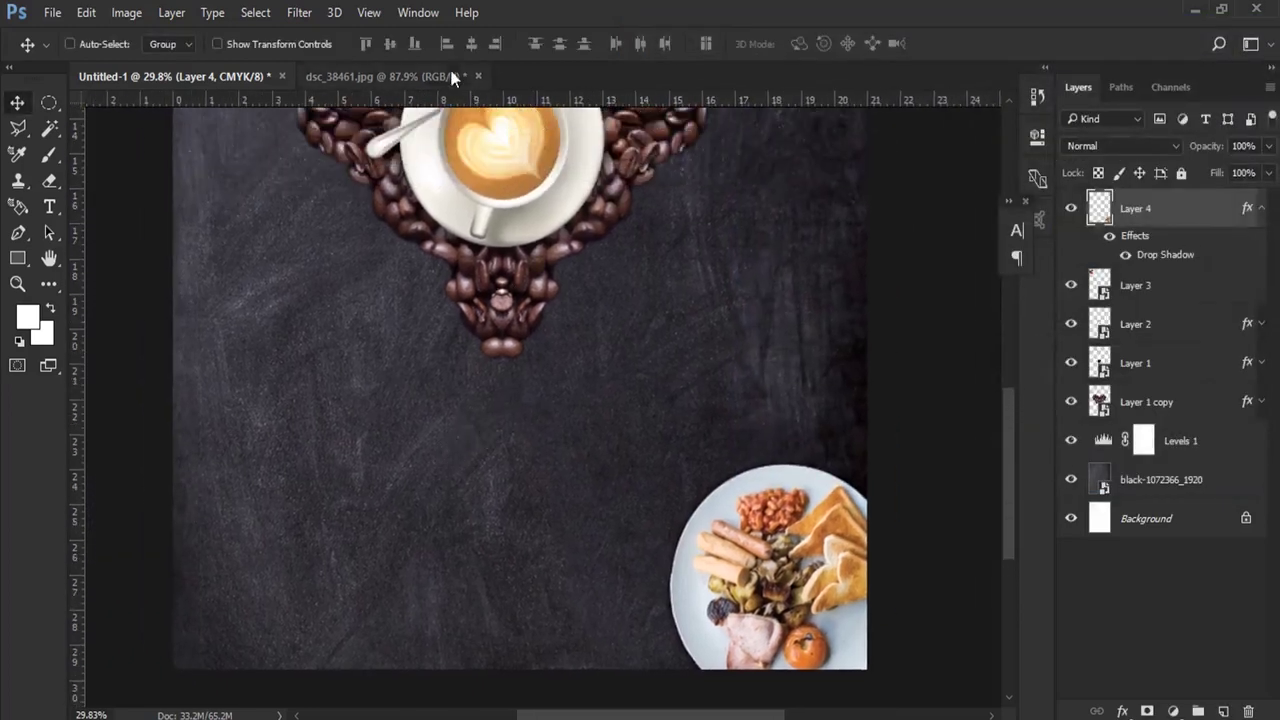
{"action": "left_click", "coordinate": [370, 13]}
{"action": "left_click", "coordinate": [500, 171]}
{"action": "key", "text": "ctrl+minus"}
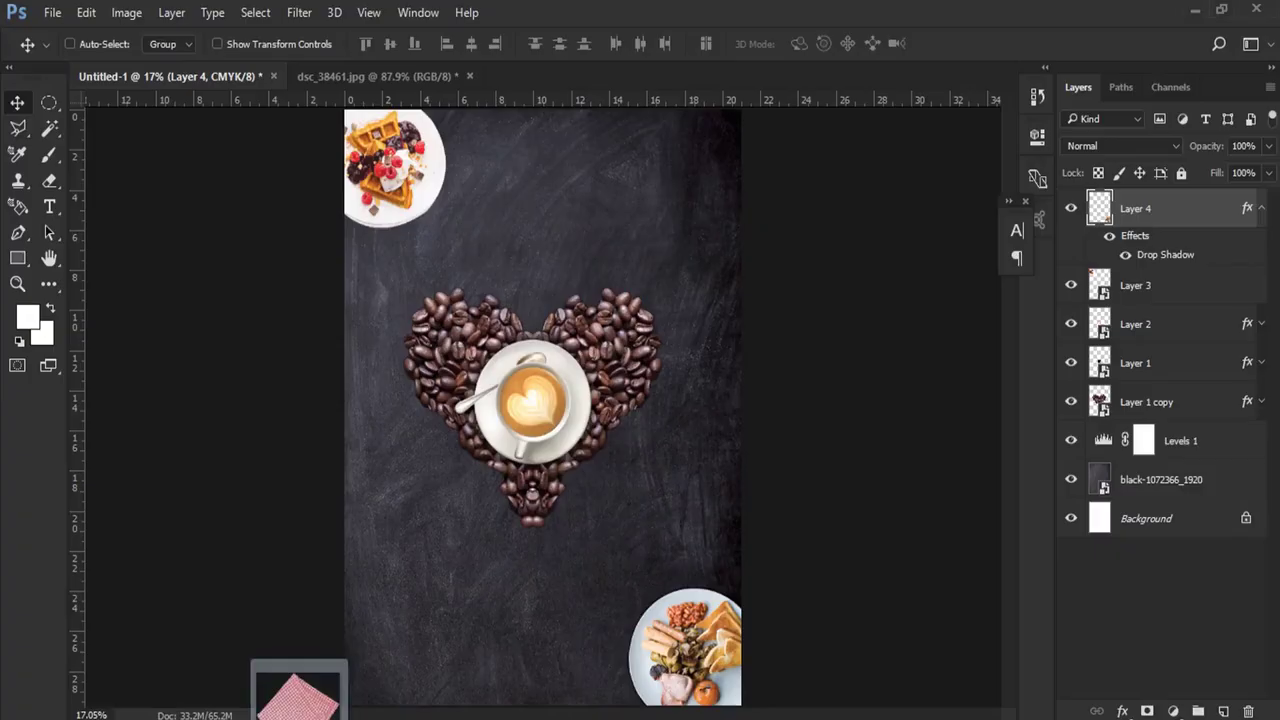
{"action": "left_click_drag", "start_coordinate": [510, 555], "coordinate": [662, 345]}
Step: Rotate and shrink the napkin, stack it beneath the coffee cup layer, and move it to the bottom edge
{"action": "mouse_move", "coordinate": [734, 256]}
{"action": "left_mouse_down"}
{"action": "mouse_move", "coordinate": [757, 309]}
{"action": "mouse_move", "coordinate": [652, 350]}
{"action": "left_mouse_up"}
{"action": "key", "text": "Return"}
{"action": "left_click_drag", "start_coordinate": [1148, 208], "coordinate": [1150, 421]}
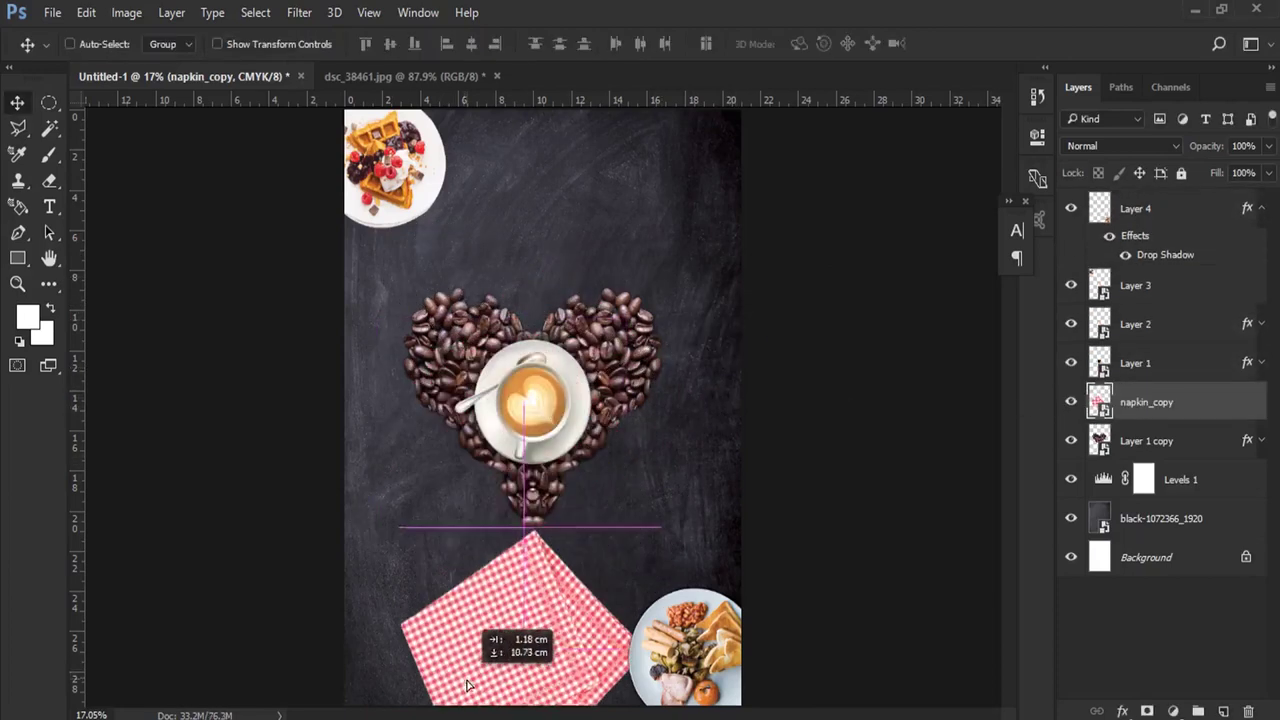
{"action": "left_click_drag", "start_coordinate": [510, 430], "coordinate": [502, 680]}
{"action": "left_click_drag", "start_coordinate": [580, 622], "coordinate": [590, 684]}
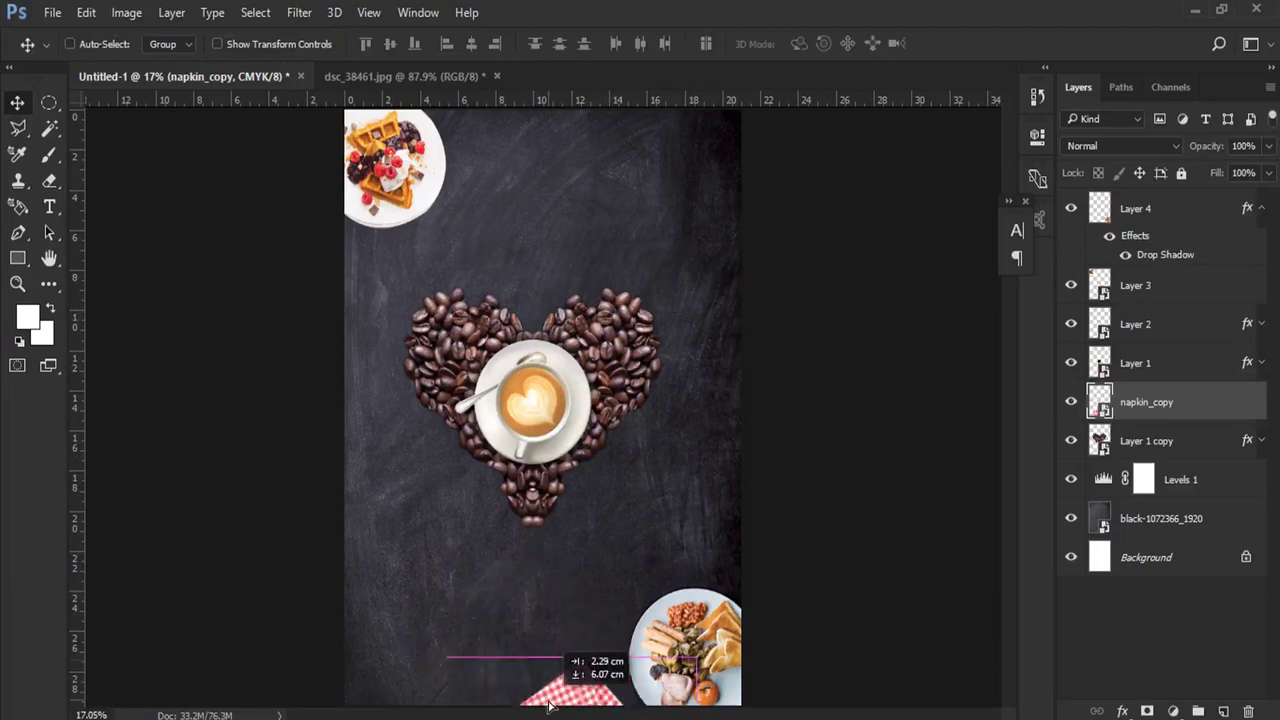
Step: Rotate the napkin about 80 degrees and shrink it to about 67% beside the plate
{"action": "key", "text": "ctrl+t"}
{"action": "mouse_move", "coordinate": [809, 606]}
{"action": "left_mouse_down"}
{"action": "mouse_move", "coordinate": [497, 610]}
{"action": "mouse_move", "coordinate": [520, 632]}
{"action": "left_mouse_up"}
{"action": "mouse_move", "coordinate": [606, 688]}
{"action": "left_mouse_down"}
{"action": "mouse_move", "coordinate": [626, 664]}
{"action": "mouse_move", "coordinate": [617, 676]}
{"action": "mouse_move", "coordinate": [657, 692]}
{"action": "left_mouse_up"}
{"action": "key", "text": "Return"}
{"action": "key", "text": "ctrl+t"}
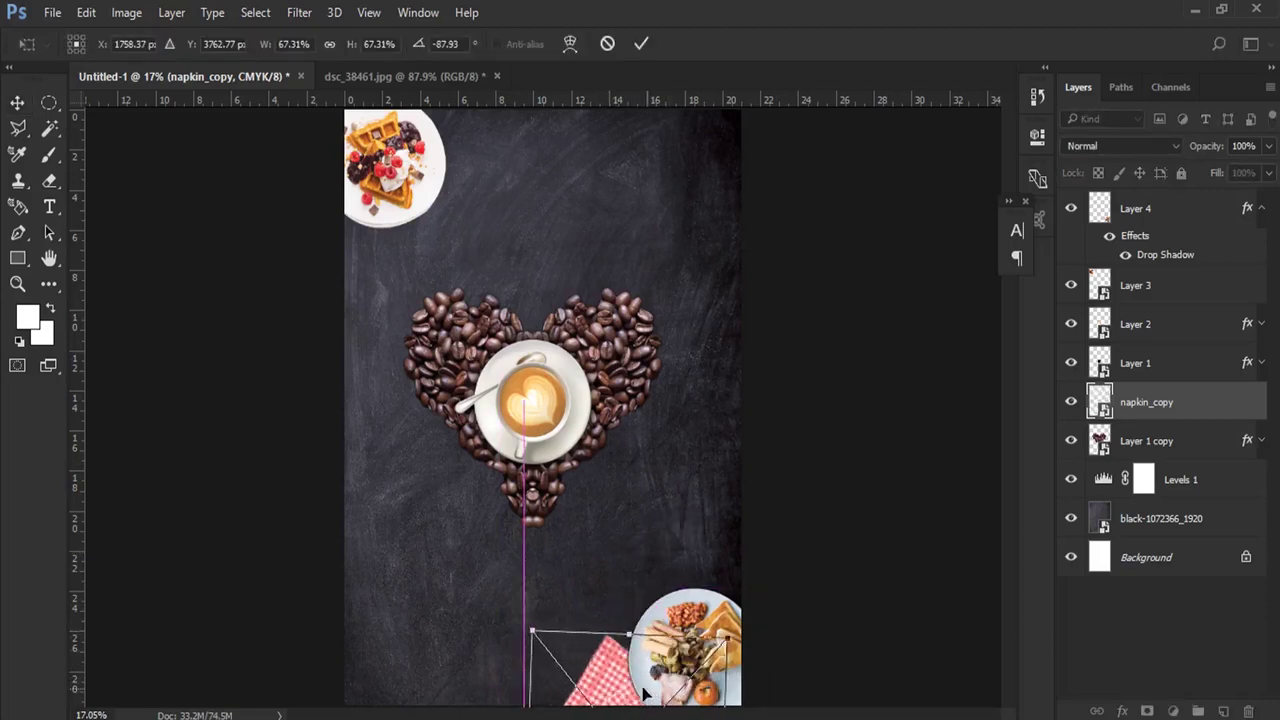
{"action": "key", "text": "Return"}
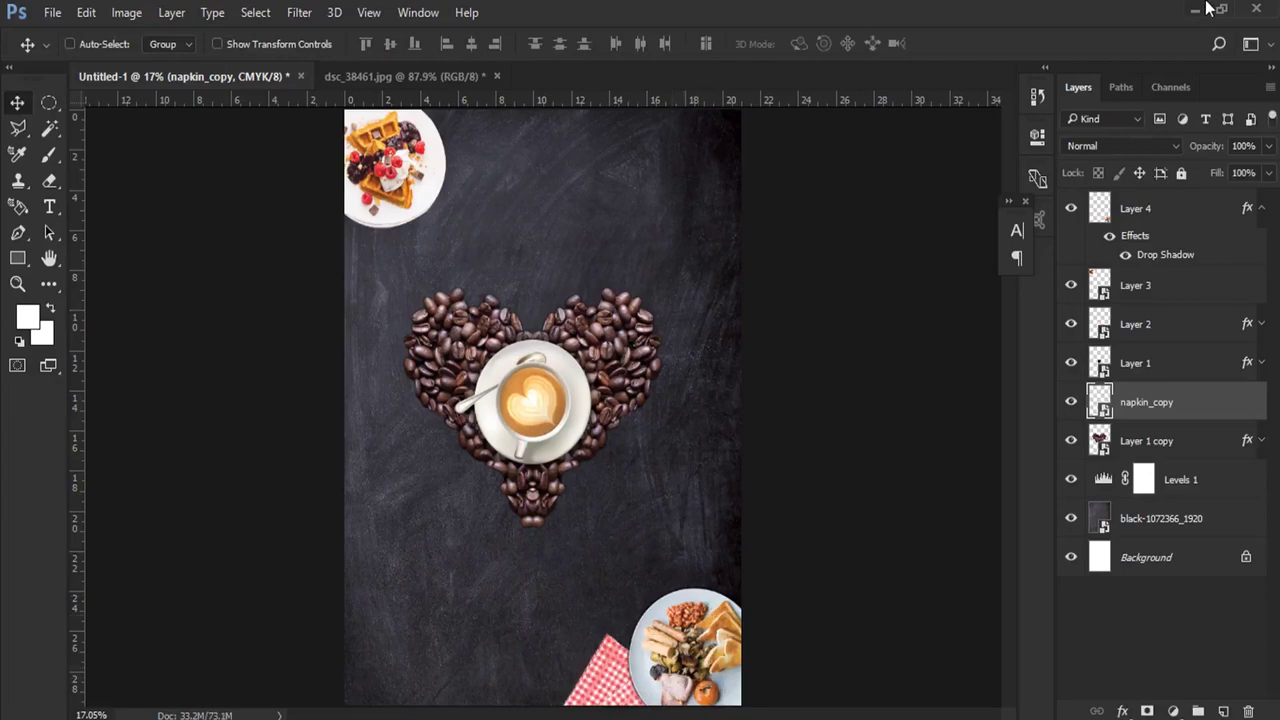
{"action": "left_click", "coordinate": [1205, 9]}
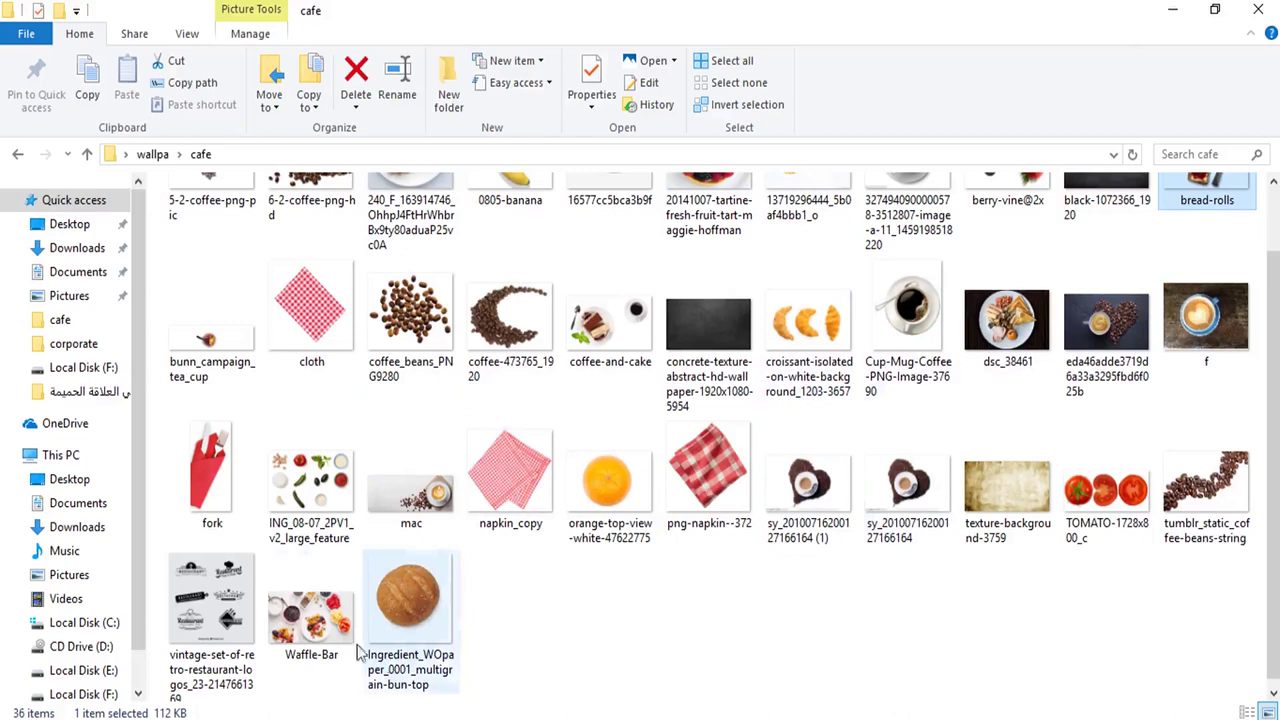
Step: Drag the tartine fresh fruit tart photo from the cafe folder into Photoshop
{"action": "scroll", "coordinate": [1272, 450], "scroll_direction": "up", "scroll_amount": 2}
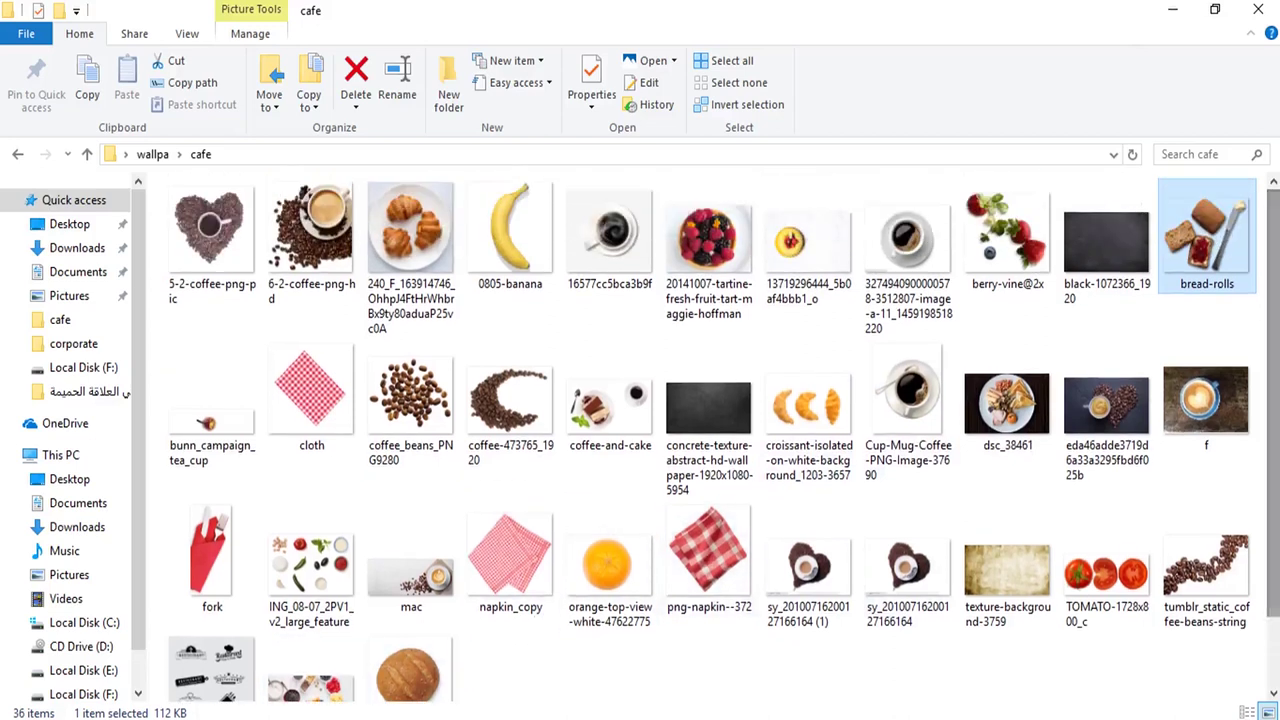
{"action": "mouse_move", "coordinate": [710, 250]}
{"action": "left_mouse_down"}
{"action": "mouse_move", "coordinate": [388, 640]}
{"action": "mouse_move", "coordinate": [666, 76]}
{"action": "left_mouse_up"}
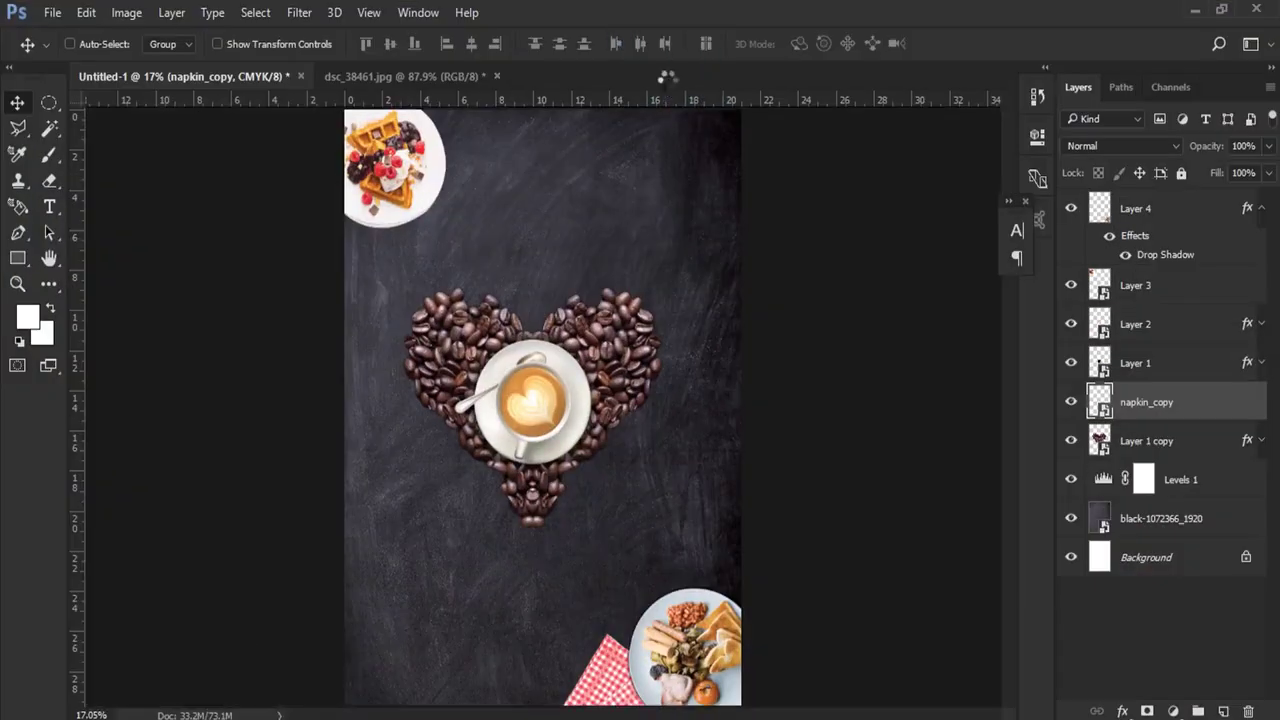
Step: Select the tart's white background with Magic Wand, then add and subtract areas with Polygonal Lasso
{"action": "left_click", "coordinate": [52, 136]}
{"action": "left_click", "coordinate": [300, 200]}
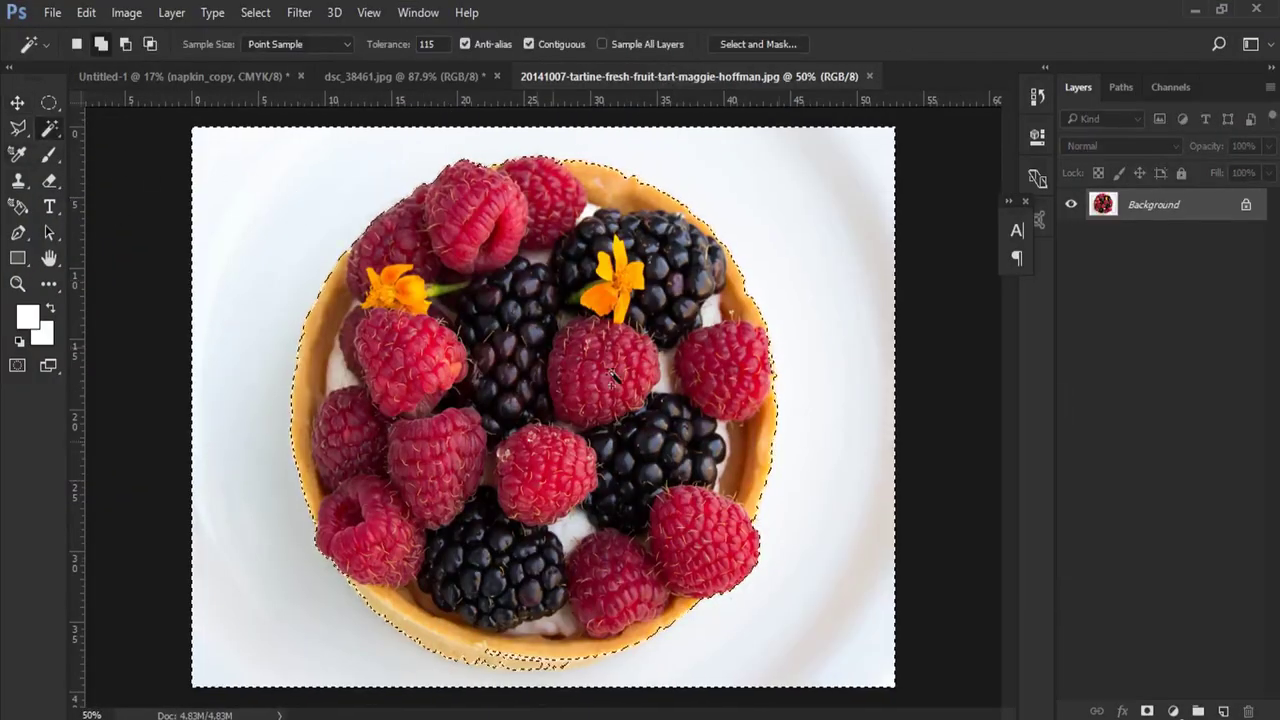
{"action": "left_click", "coordinate": [20, 129]}
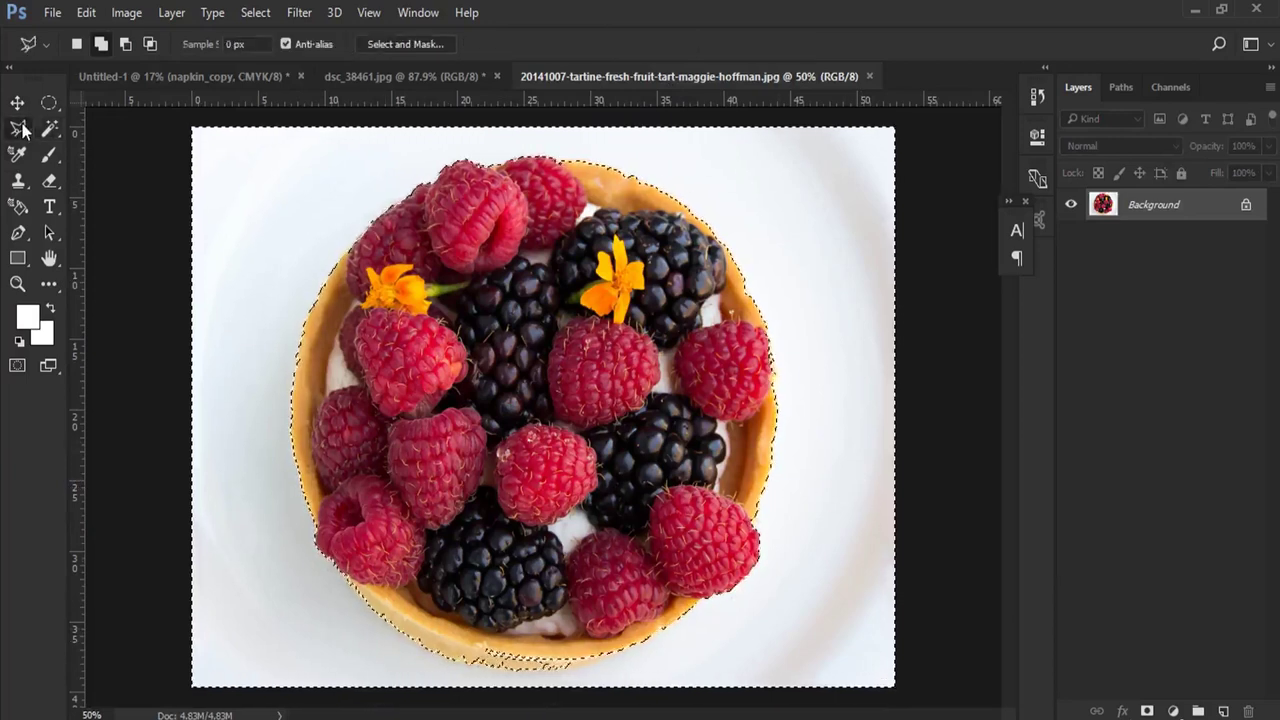
{"action": "left_click", "coordinate": [104, 43]}
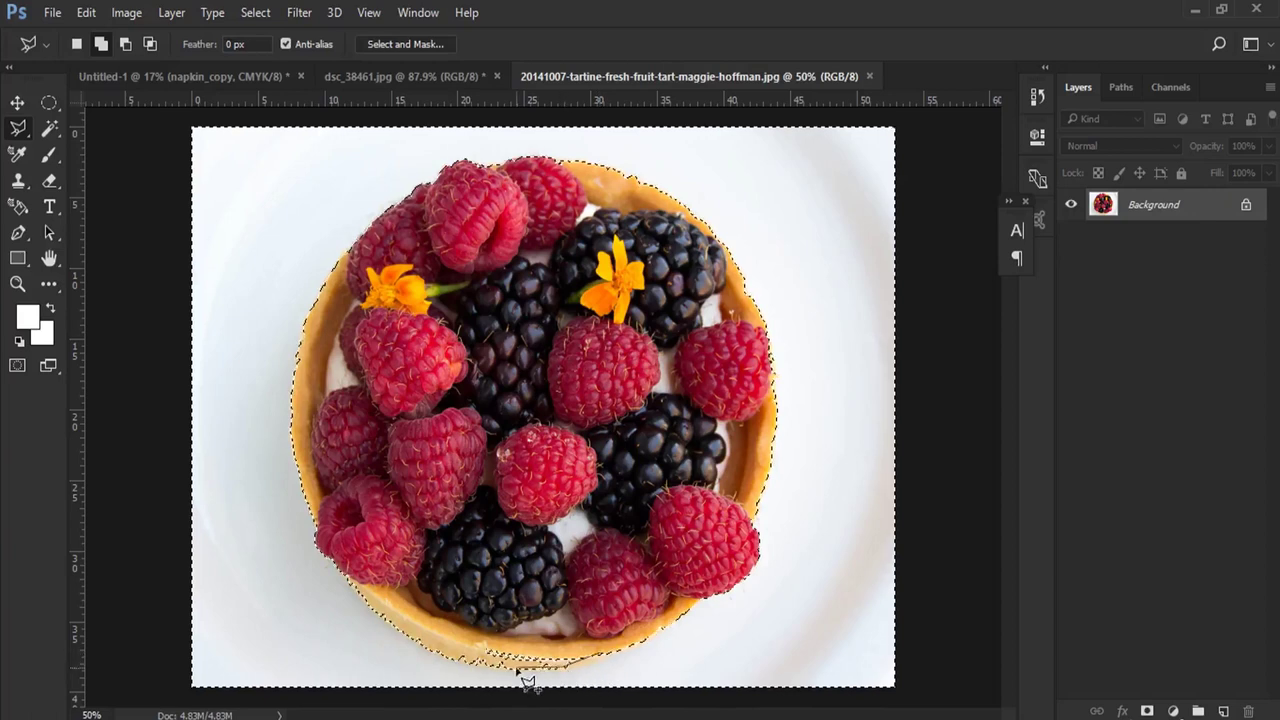
{"action": "left_click", "coordinate": [408, 590]}
{"action": "left_click", "coordinate": [478, 568]}
{"action": "left_click", "coordinate": [598, 654]}
{"action": "left_click", "coordinate": [125, 43]}
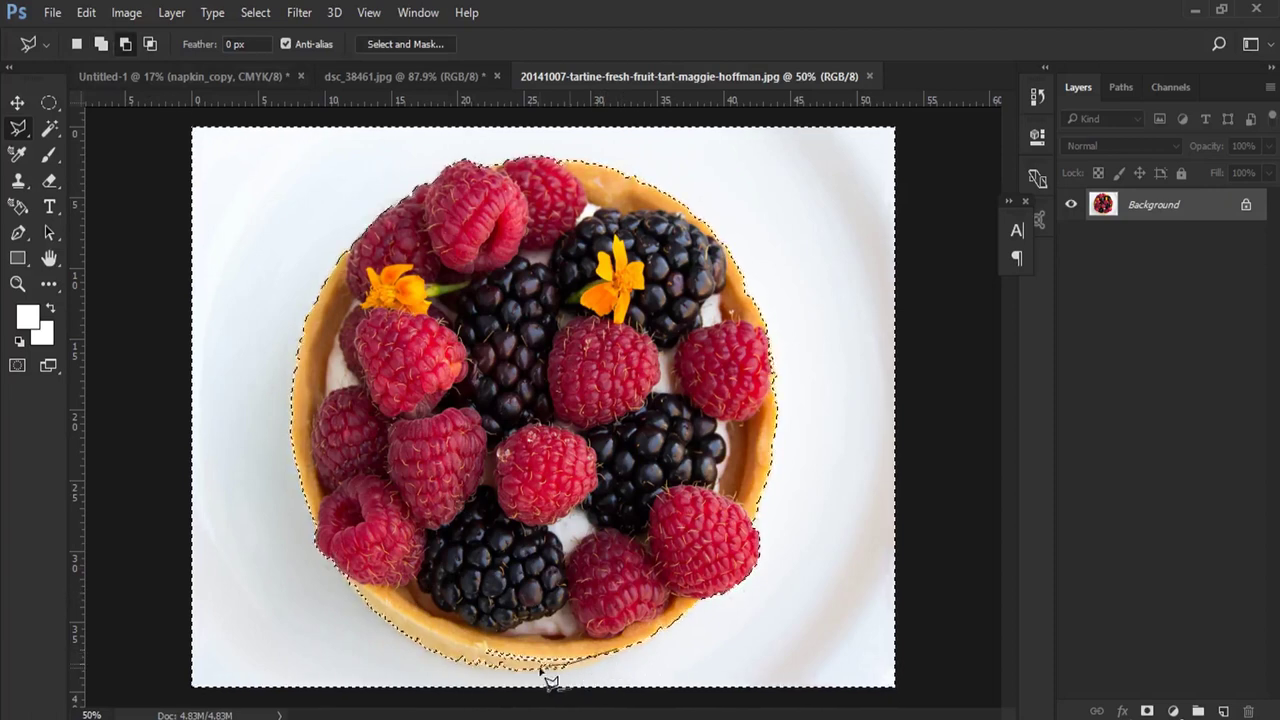
{"action": "double_click", "coordinate": [470, 672]}
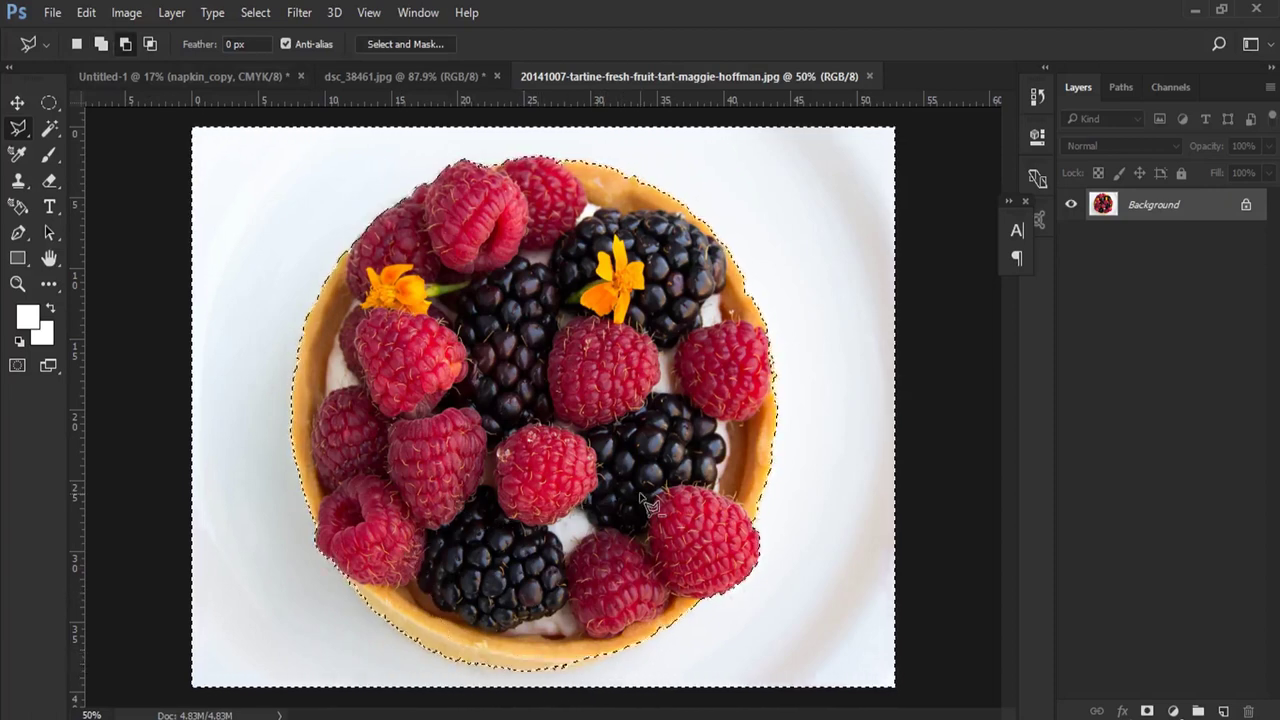
Step: Delete the white background, convert the tart to a smart object, and drag it into the poster
{"action": "double_click", "coordinate": [1168, 216]}
{"action": "key", "text": "Return"}
{"action": "key", "text": "Delete"}
{"action": "key", "text": "ctrl+d"}
{"action": "right_click", "coordinate": [1150, 206]}
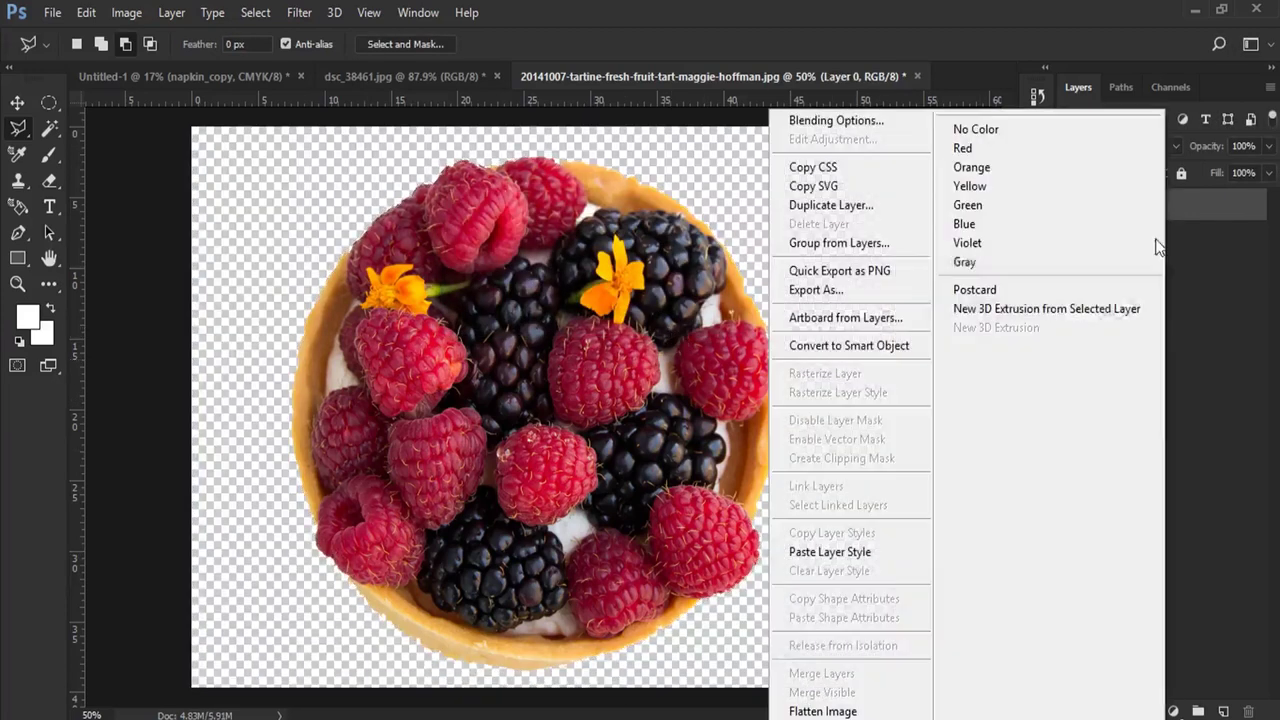
{"action": "left_click", "coordinate": [886, 343]}
{"action": "left_click", "coordinate": [26, 106]}
{"action": "mouse_move", "coordinate": [414, 314]}
{"action": "left_mouse_down"}
{"action": "mouse_move", "coordinate": [293, 385]}
{"action": "mouse_move", "coordinate": [386, 563]}
{"action": "mouse_move", "coordinate": [445, 590]}
{"action": "left_mouse_up"}
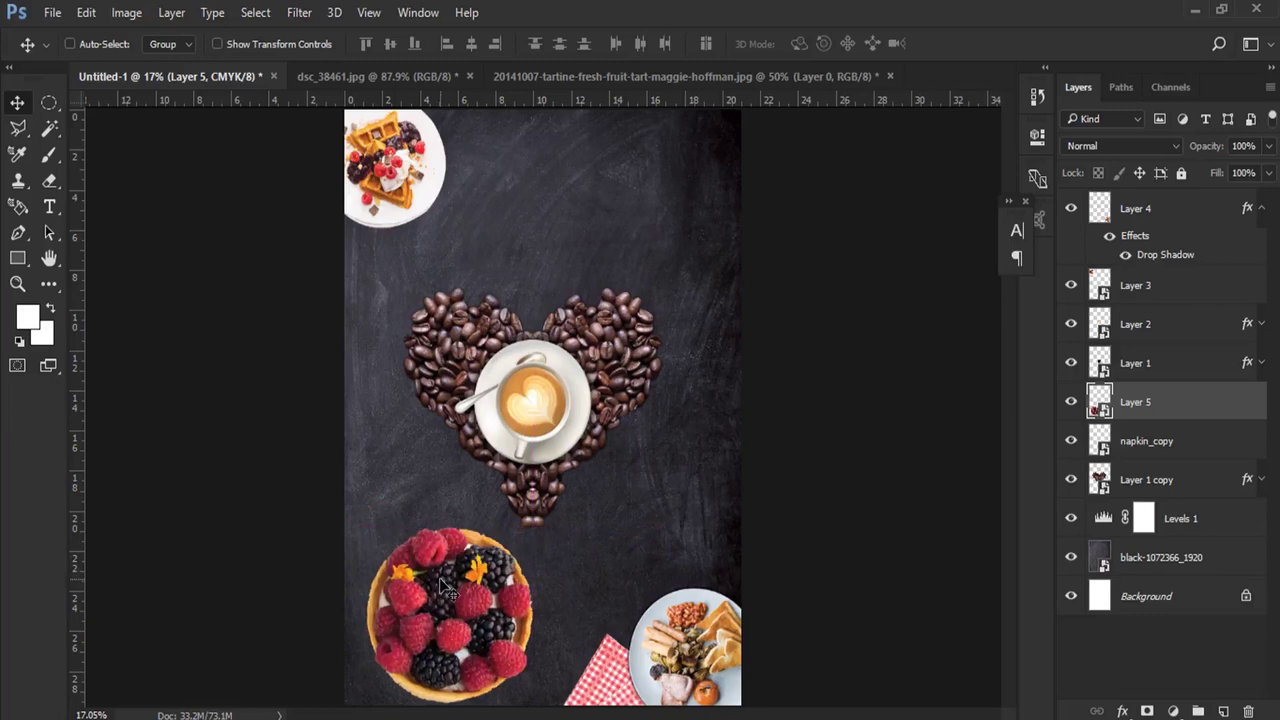
Step: Scale the fruit tart to about 14% and move it against the poster's lower-left edge
{"action": "key", "text": "ctrl+t"}
{"action": "left_click_drag", "start_coordinate": [533, 525], "coordinate": [465, 597]}
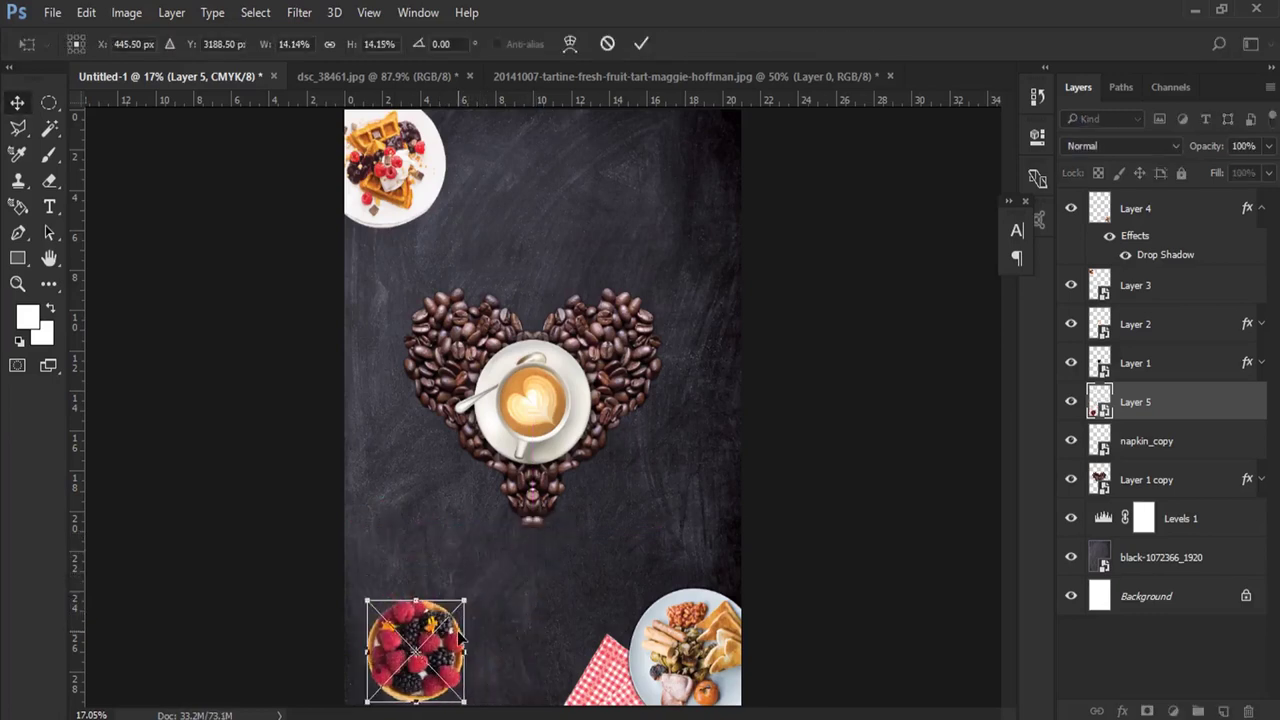
{"action": "key", "text": "Return"}
{"action": "key", "text": "z"}
{"action": "left_click", "coordinate": [468, 492]}
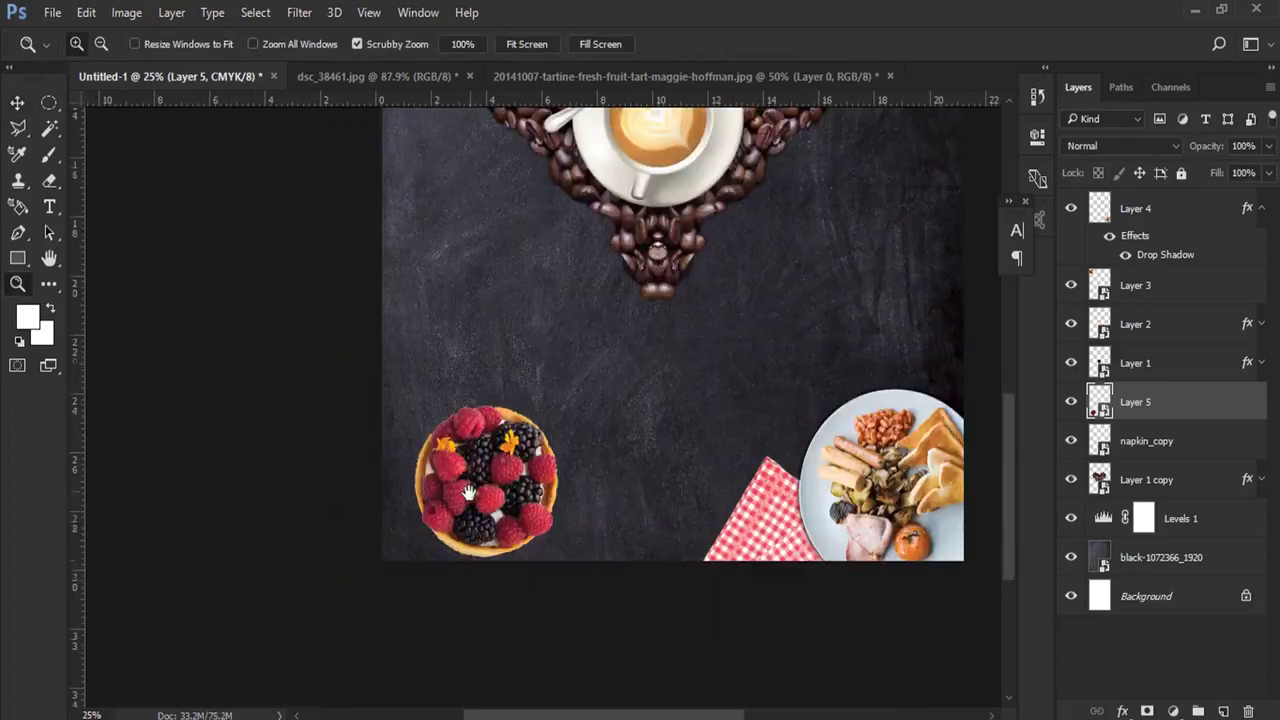
{"action": "key", "text": "ctrl+t"}
{"action": "mouse_move", "coordinate": [557, 447]}
{"action": "left_mouse_down"}
{"action": "mouse_move", "coordinate": [530, 452]}
{"action": "mouse_move", "coordinate": [514, 428]}
{"action": "left_mouse_up"}
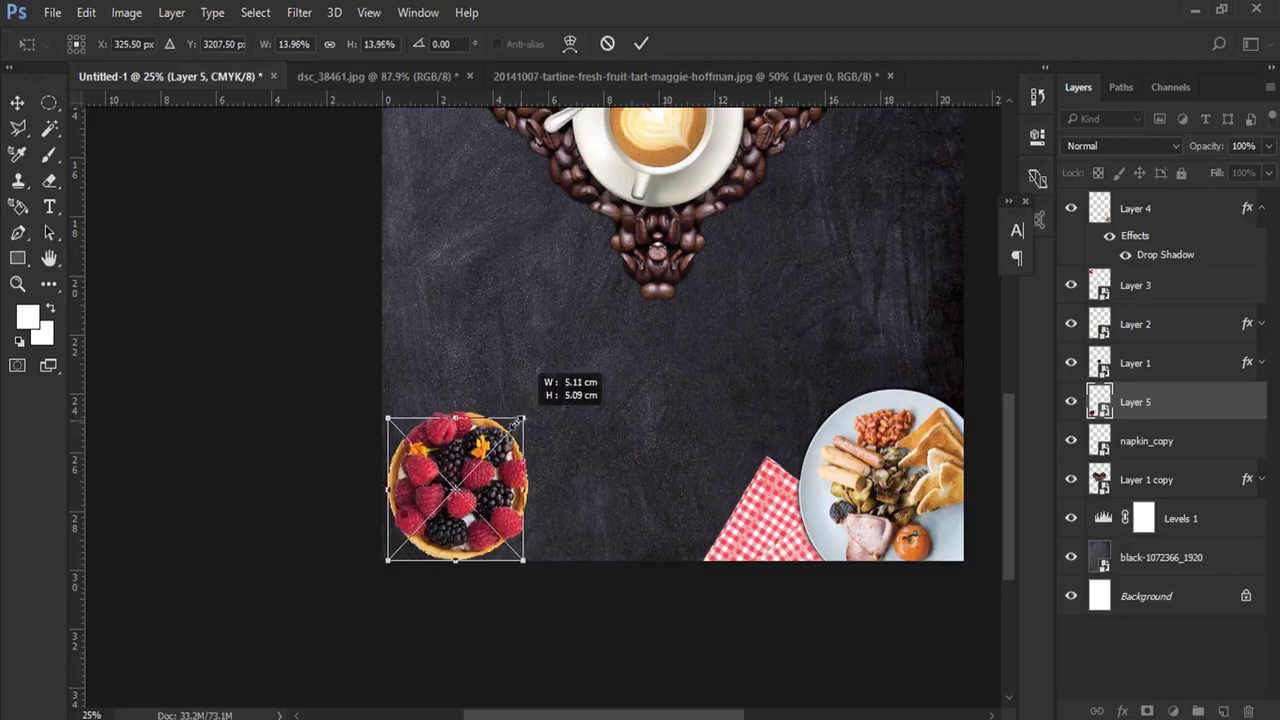
{"action": "key", "text": "Return"}
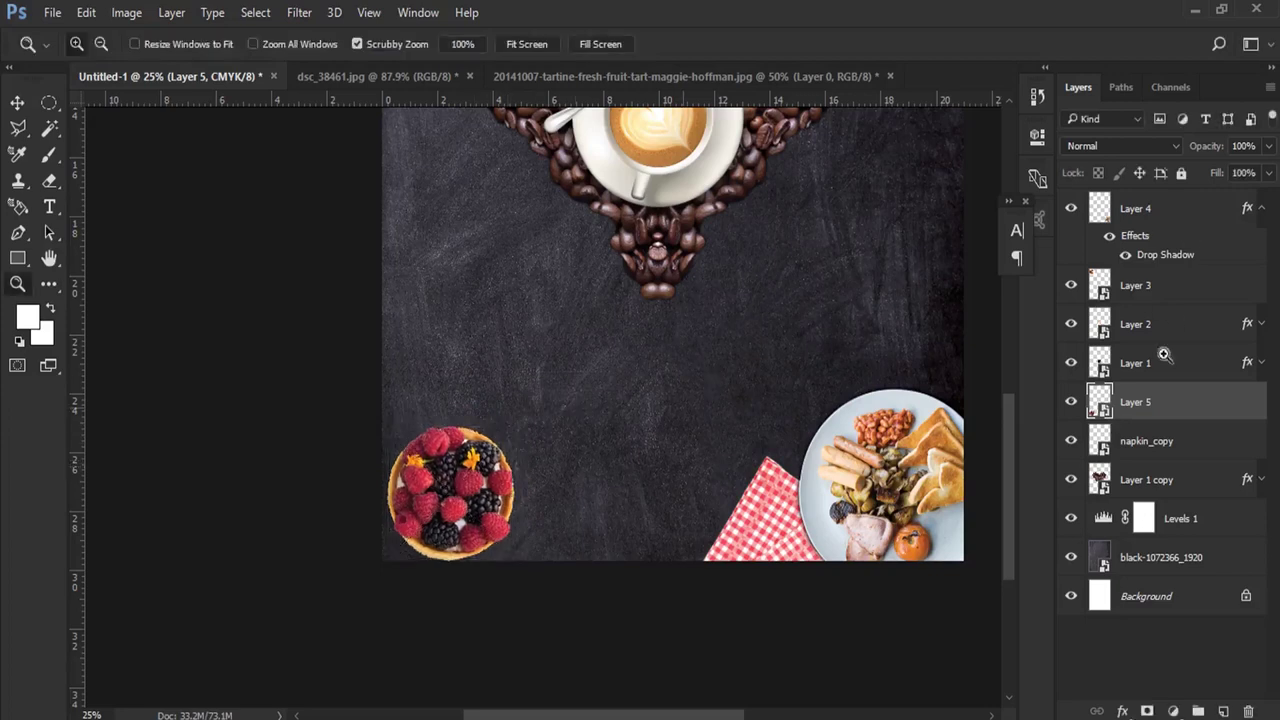
{"action": "right_click", "coordinate": [1155, 413]}
{"action": "key", "text": "Escape"}
Step: Add a Drop Shadow to Layer 5: 58% opacity, 25 px distance, 24% spread, size about 92
{"action": "left_click_drag", "start_coordinate": [542, 145], "coordinate": [920, 95]}
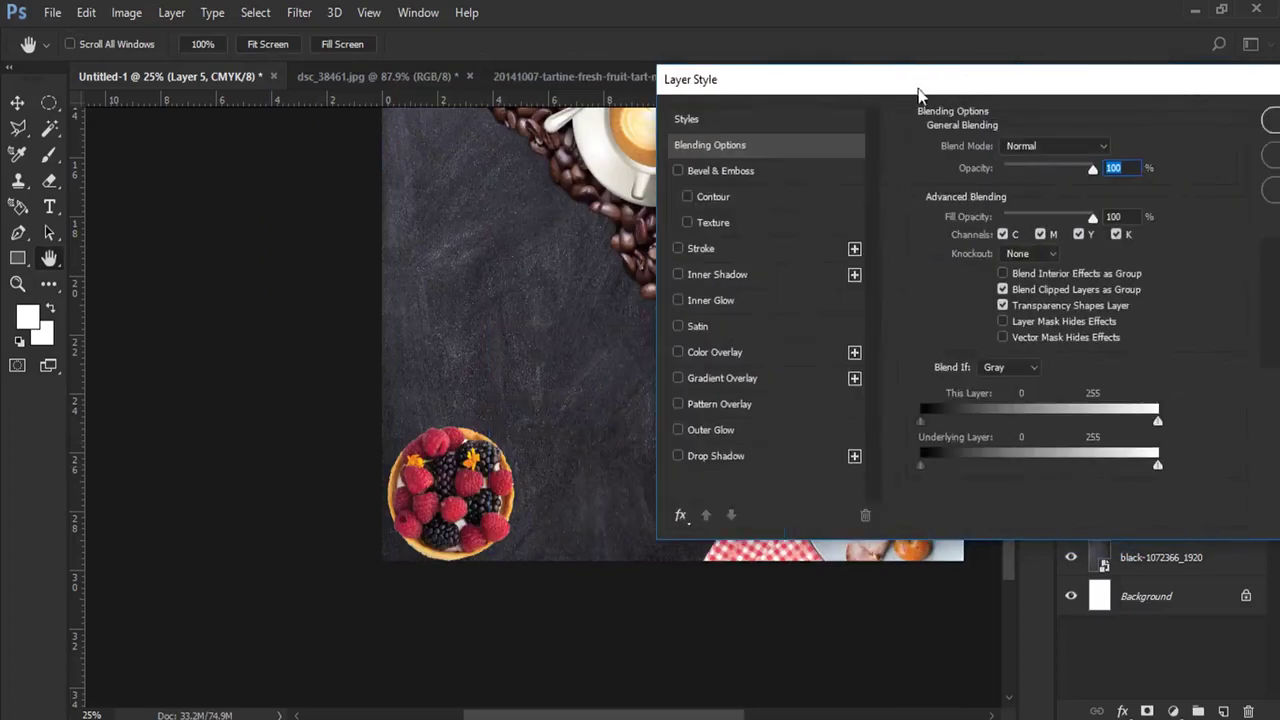
{"action": "left_click", "coordinate": [733, 458]}
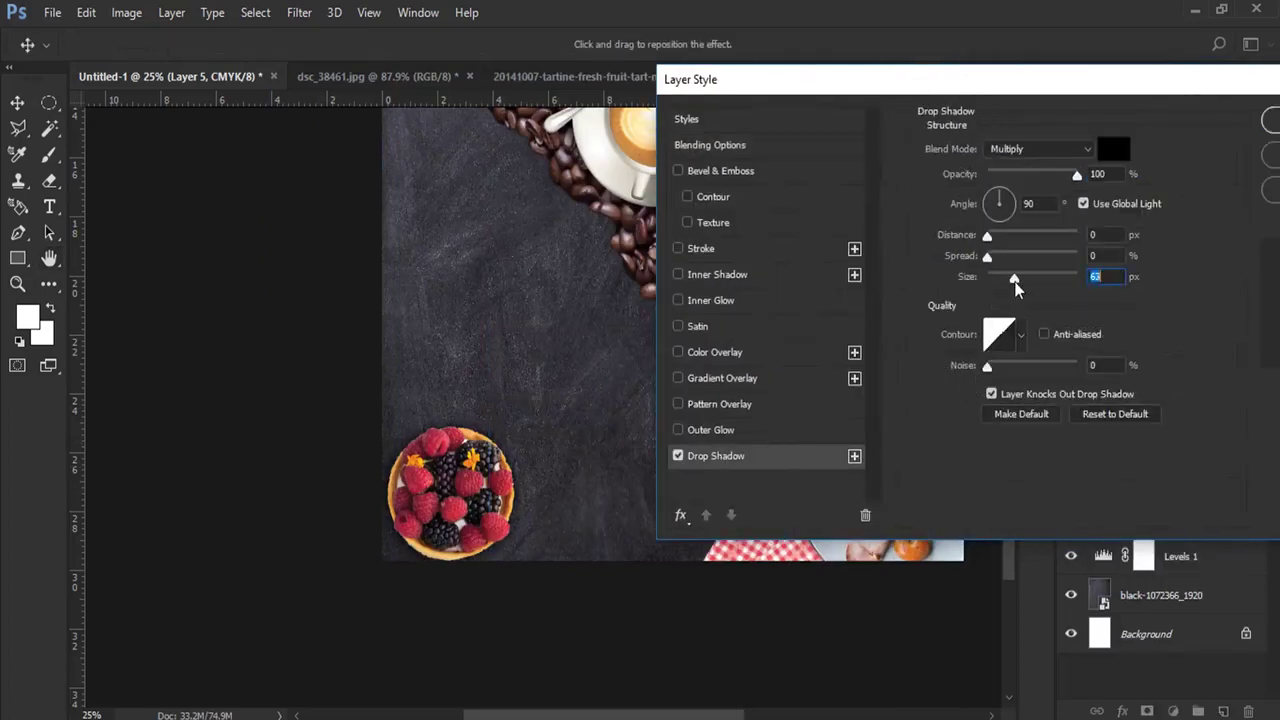
{"action": "left_click_drag", "start_coordinate": [1016, 283], "coordinate": [1021, 281]}
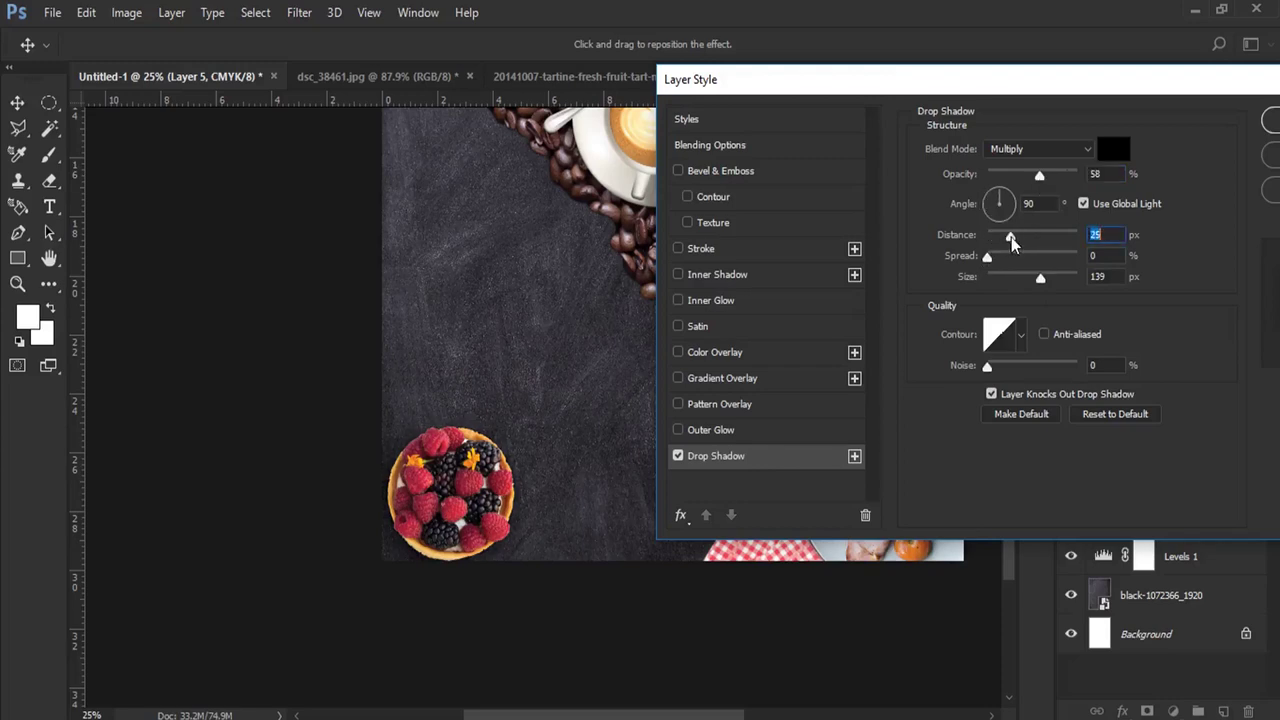
{"action": "mouse_move", "coordinate": [988, 257]}
{"action": "left_mouse_down"}
{"action": "mouse_move", "coordinate": [1008, 258]}
{"action": "mouse_move", "coordinate": [1016, 282]}
{"action": "left_mouse_up"}
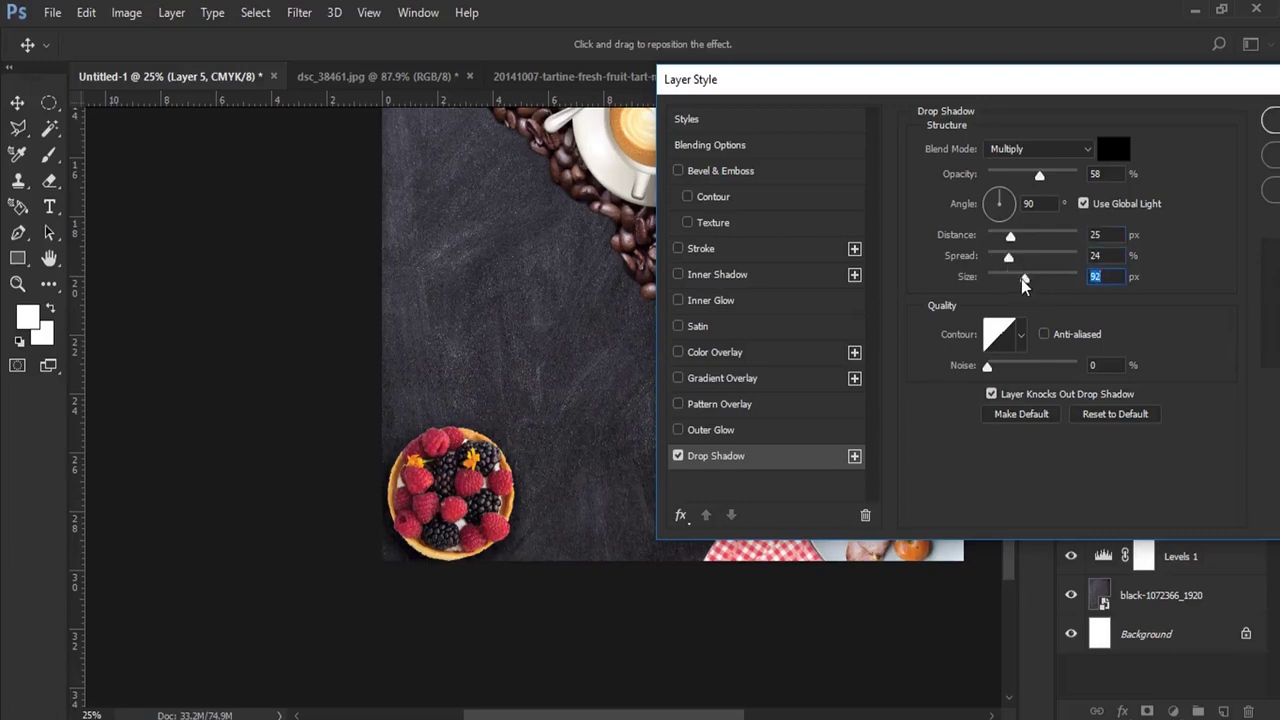
{"action": "left_click_drag", "start_coordinate": [1016, 282], "coordinate": [1033, 280]}
{"action": "left_click_drag", "start_coordinate": [1039, 176], "coordinate": [1031, 175]}
{"action": "left_click", "coordinate": [1271, 121]}
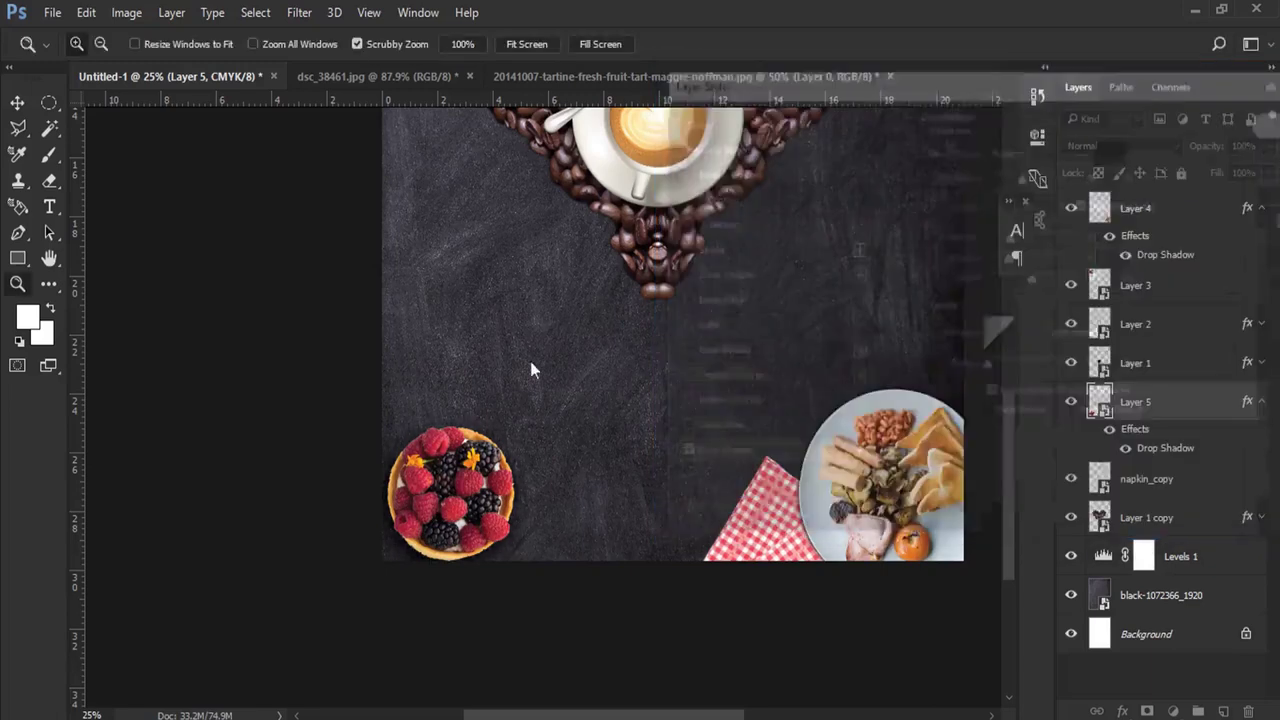
Step: Close the fruit tart image without saving its changes
{"action": "left_click", "coordinate": [759, 74]}
{"action": "left_click", "coordinate": [889, 76]}
{"action": "left_click", "coordinate": [663, 294]}
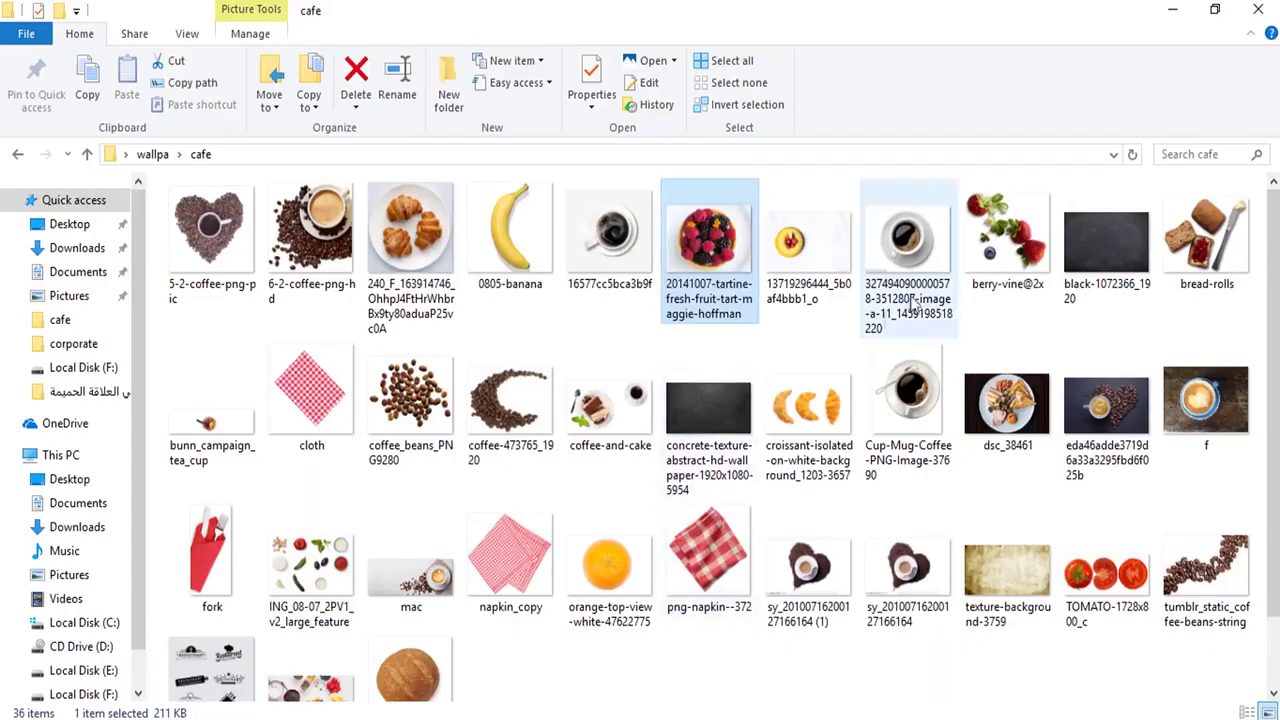
Step: Place berry-vine@2x beside the tart, scaled to about 9.5% and rotated 14°
{"action": "mouse_move", "coordinate": [1007, 235]}
{"action": "left_mouse_down"}
{"action": "mouse_move", "coordinate": [322, 685]}
{"action": "mouse_move", "coordinate": [471, 363]}
{"action": "left_mouse_up"}
{"action": "left_click_drag", "start_coordinate": [537, 464], "coordinate": [528, 456]}
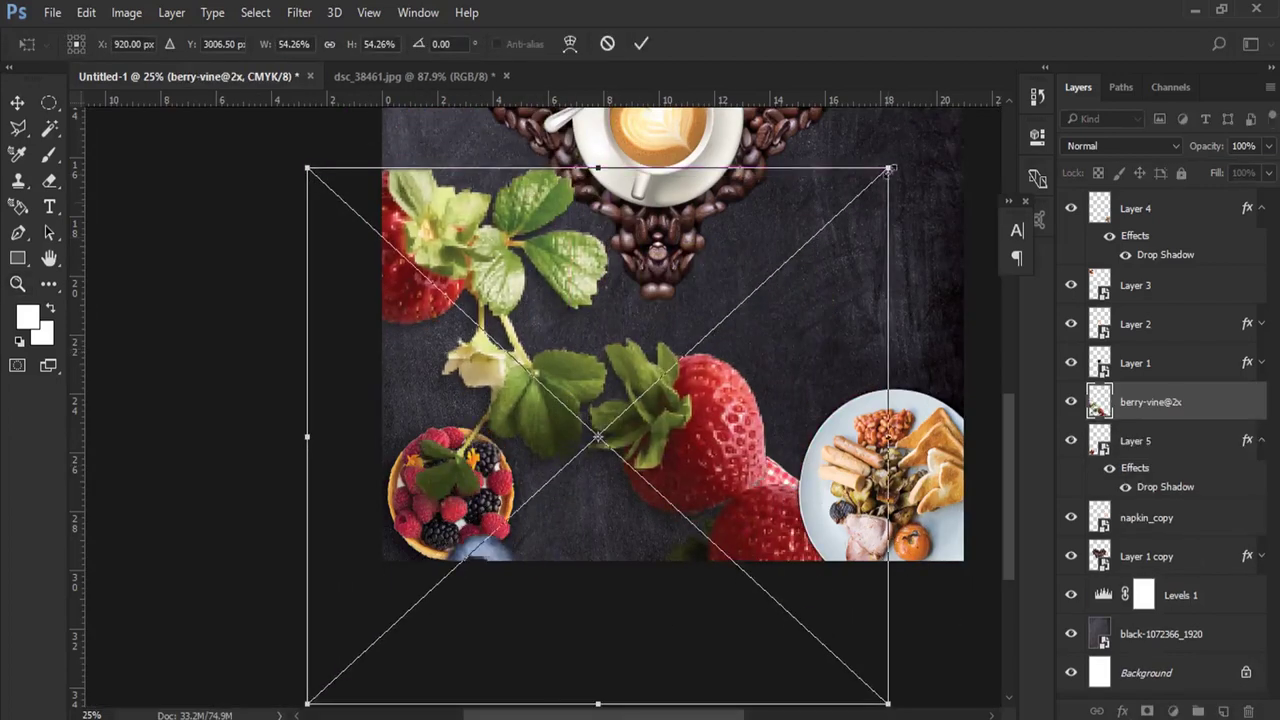
{"action": "left_click_drag", "start_coordinate": [889, 170], "coordinate": [460, 564]}
{"action": "left_click_drag", "start_coordinate": [402, 616], "coordinate": [529, 390]}
{"action": "left_click_drag", "start_coordinate": [625, 360], "coordinate": [636, 392]}
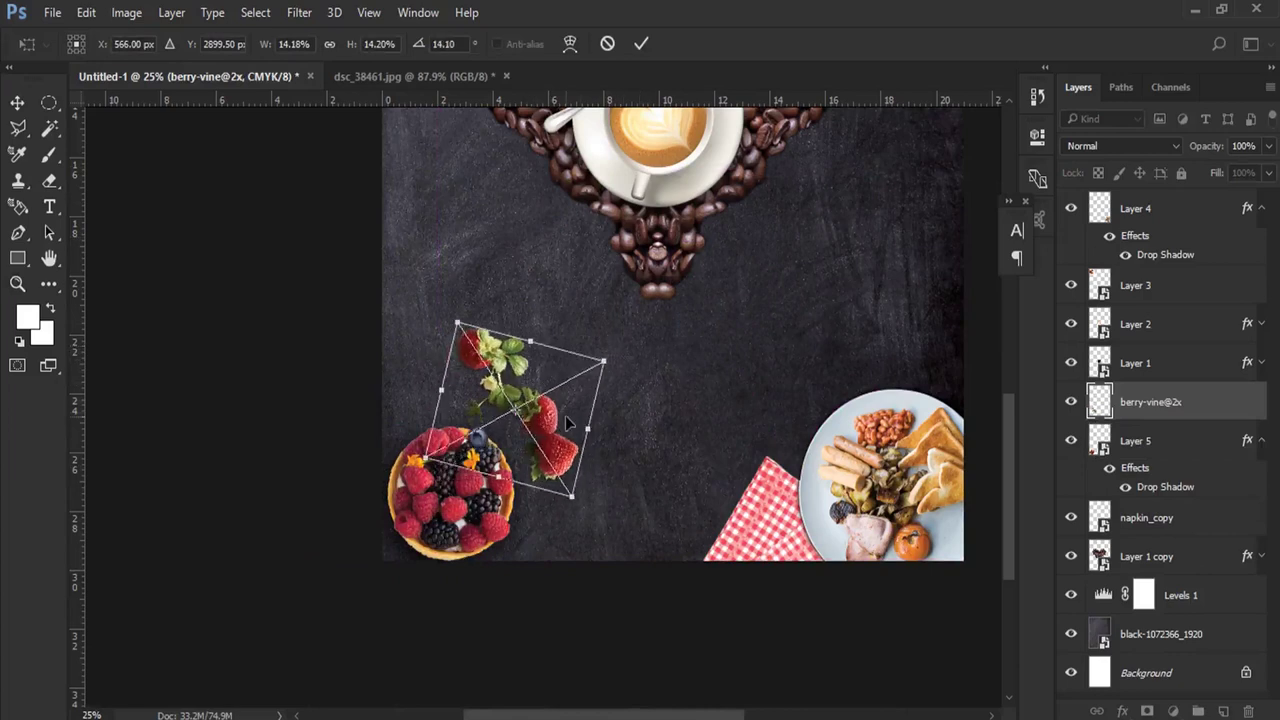
{"action": "left_click_drag", "start_coordinate": [565, 415], "coordinate": [574, 441]}
{"action": "mouse_move", "coordinate": [613, 386]}
{"action": "left_mouse_down"}
{"action": "mouse_move", "coordinate": [549, 400]}
{"action": "mouse_move", "coordinate": [557, 438]}
{"action": "left_mouse_up"}
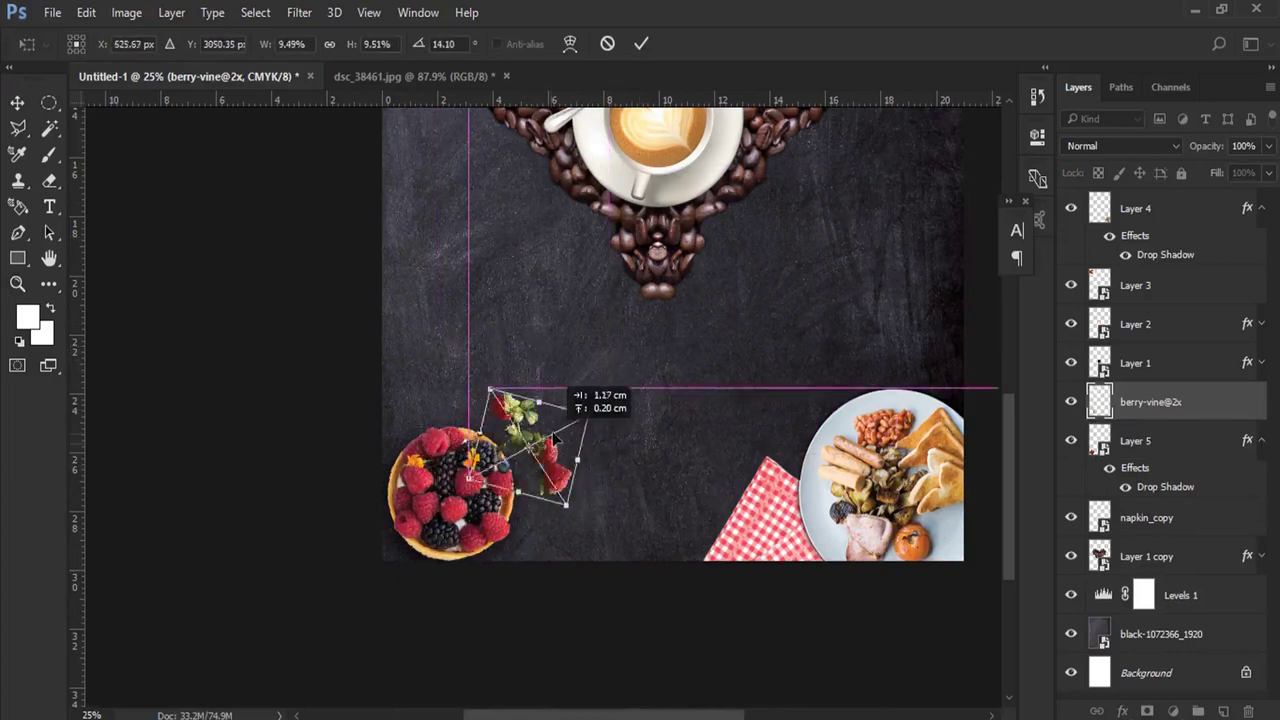
{"action": "key", "text": "Return"}
Step: Move the berry vine layer beneath the tart's Layer 5
{"action": "key", "text": "z"}
{"action": "left_click_drag", "start_coordinate": [1160, 402], "coordinate": [1157, 482]}
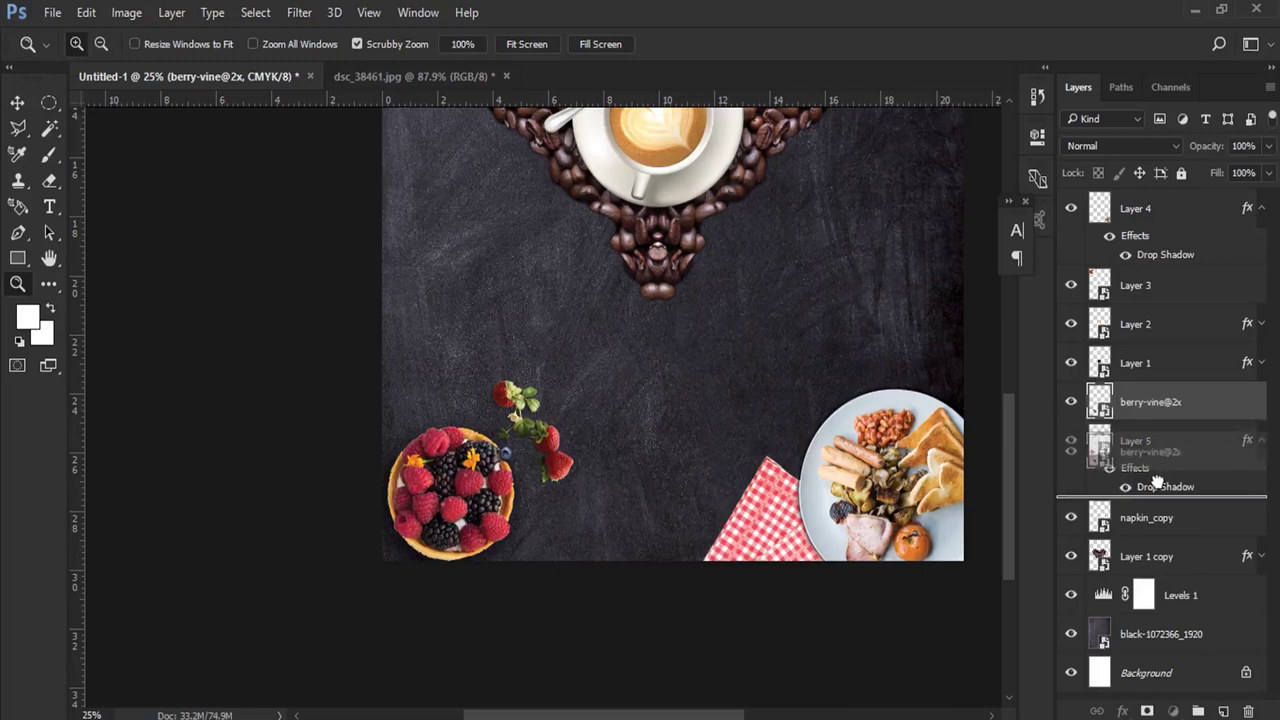
{"action": "mouse_move", "coordinate": [545, 440]}
{"action": "left_mouse_down"}
{"action": "mouse_move", "coordinate": [535, 445]}
{"action": "mouse_move", "coordinate": [575, 480]}
{"action": "left_mouse_up"}
{"action": "left_click", "coordinate": [18, 114]}
Step: Give the berry vine layer a Drop Shadow at 19% opacity with size 0
{"action": "right_click", "coordinate": [1160, 480]}
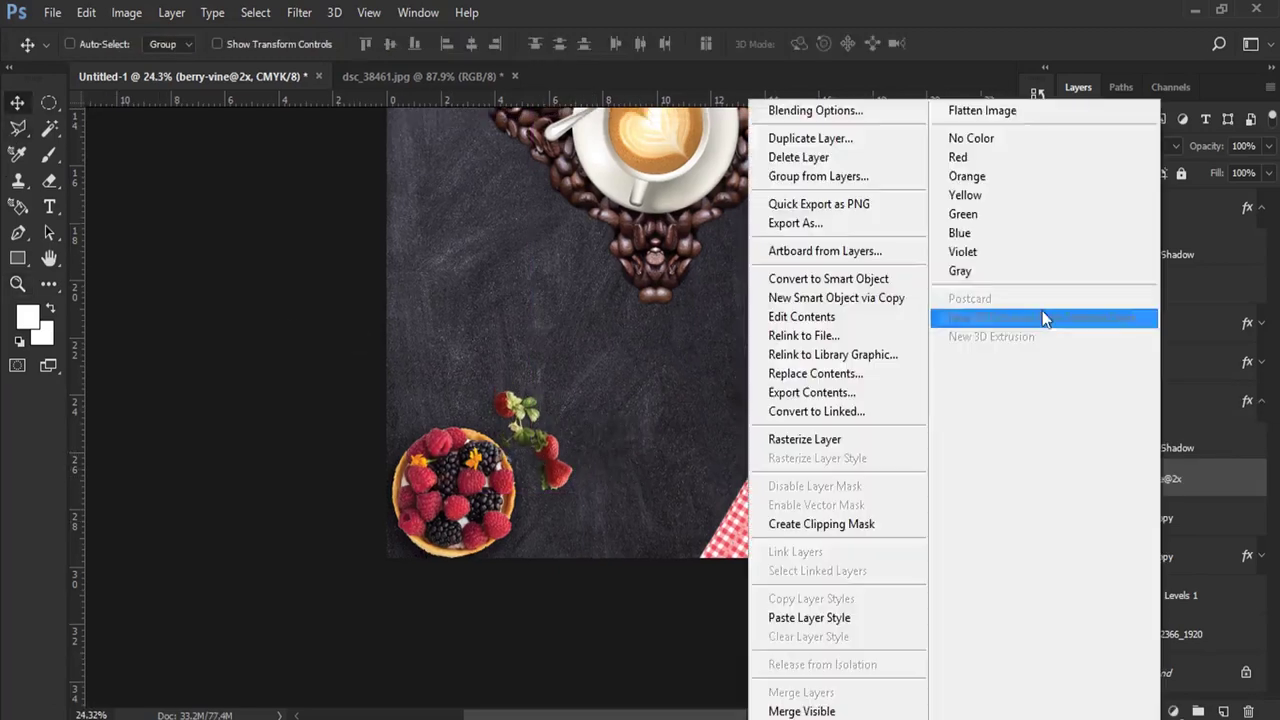
{"action": "left_click", "coordinate": [972, 170]}
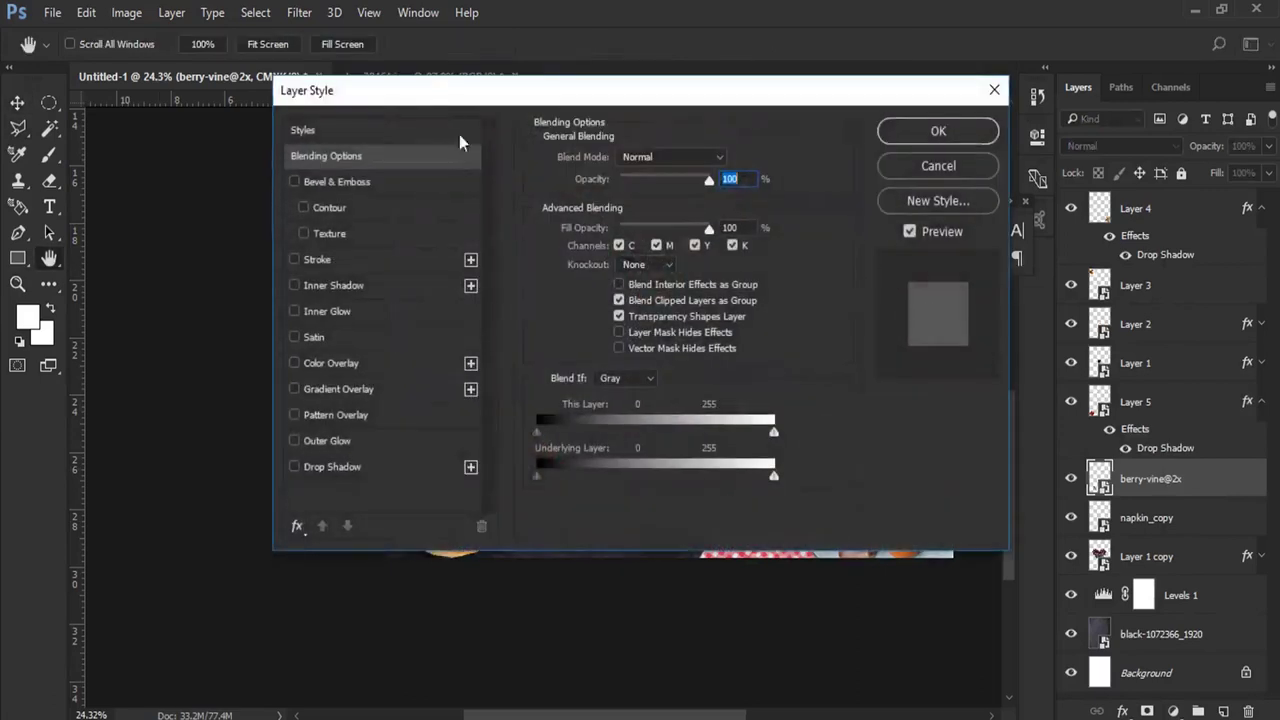
{"action": "left_click_drag", "start_coordinate": [440, 100], "coordinate": [898, 110]}
{"action": "left_click", "coordinate": [788, 478]}
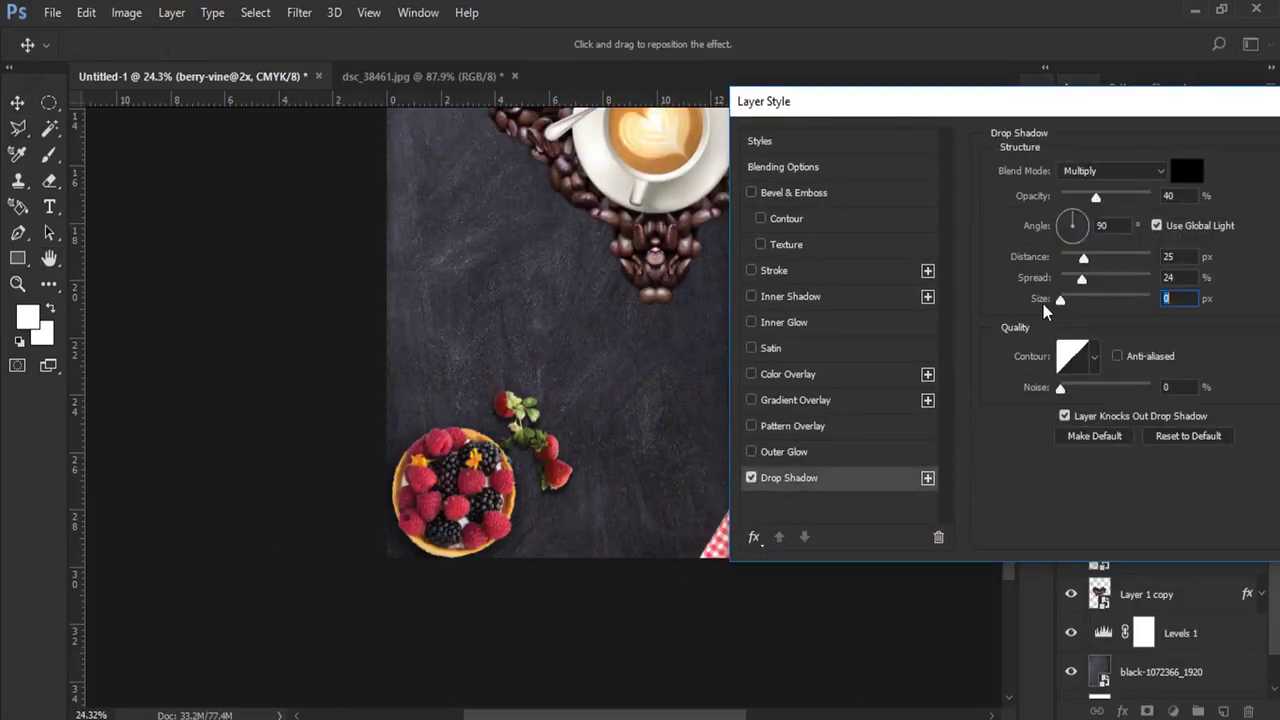
{"action": "left_click_drag", "start_coordinate": [1077, 198], "coordinate": [1078, 204]}
{"action": "left_click_drag", "start_coordinate": [1237, 115], "coordinate": [940, 155]}
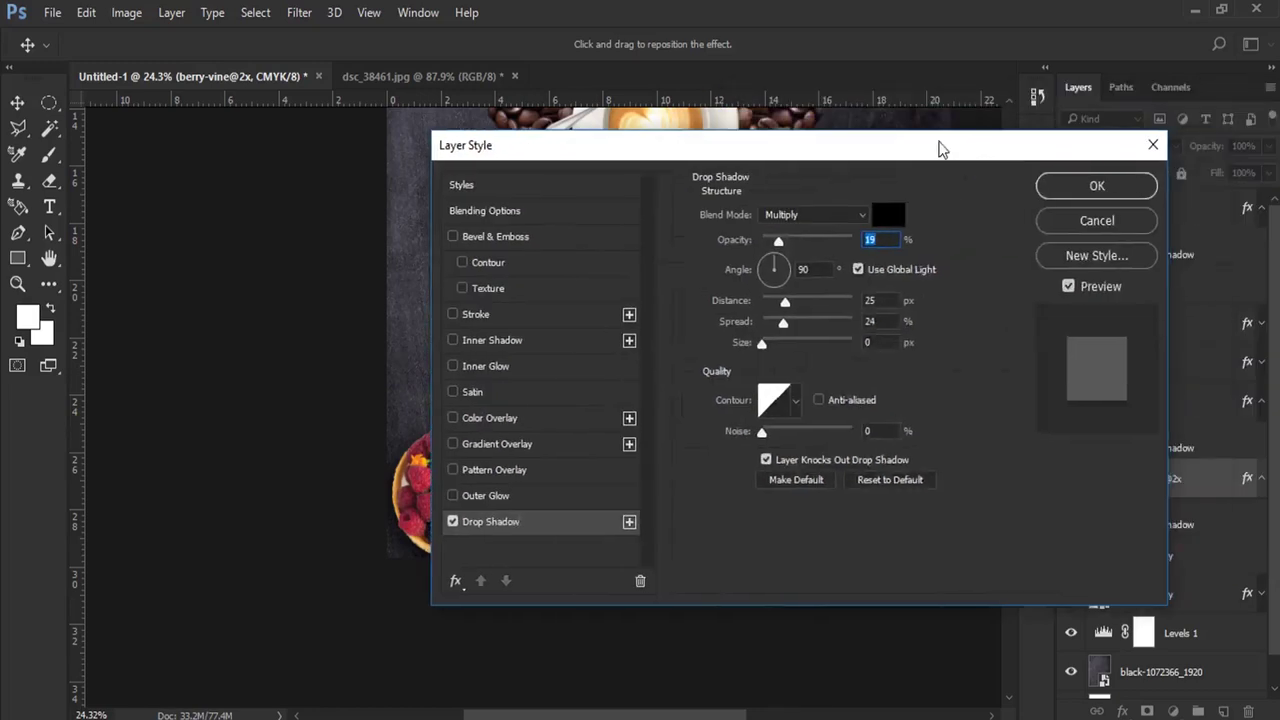
{"action": "left_click", "coordinate": [1094, 188]}
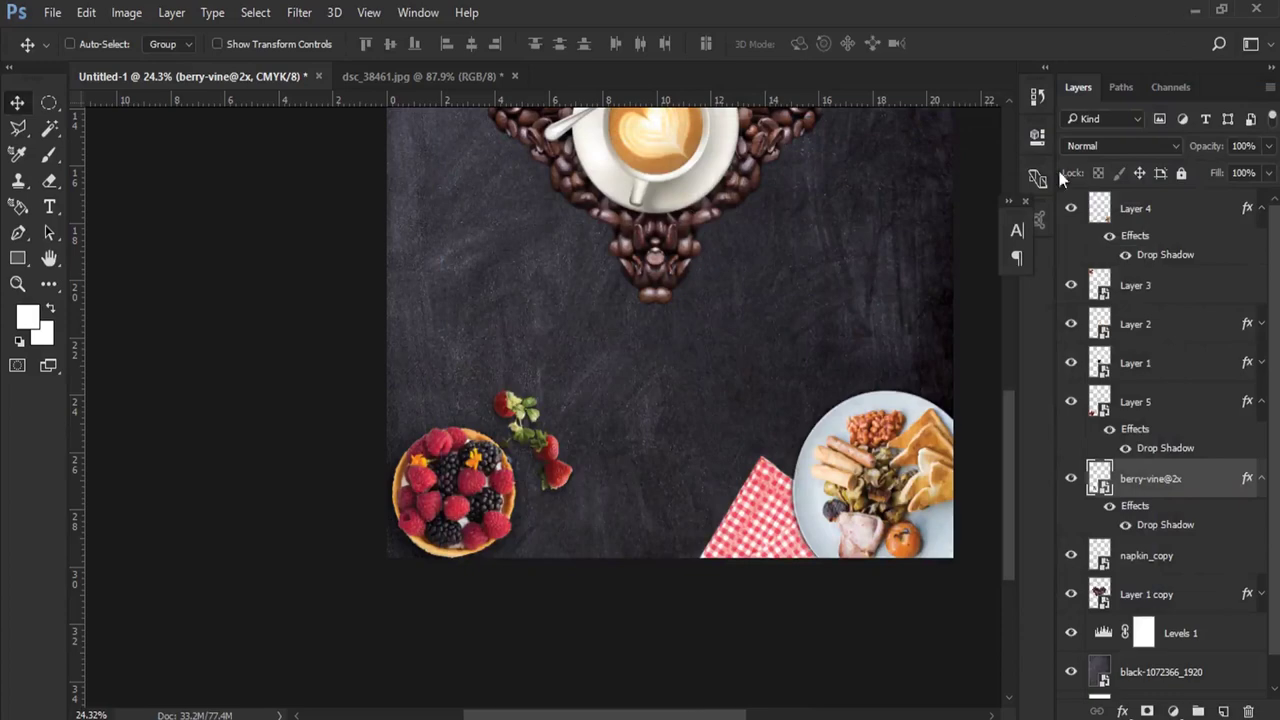
{"action": "left_click", "coordinate": [1195, 10]}
Step: Open 0805-banana and delete its white background selected with the Magic Wand
{"action": "mouse_move", "coordinate": [510, 235]}
{"action": "left_mouse_down"}
{"action": "mouse_move", "coordinate": [418, 510]}
{"action": "mouse_move", "coordinate": [705, 95]}
{"action": "left_mouse_up"}
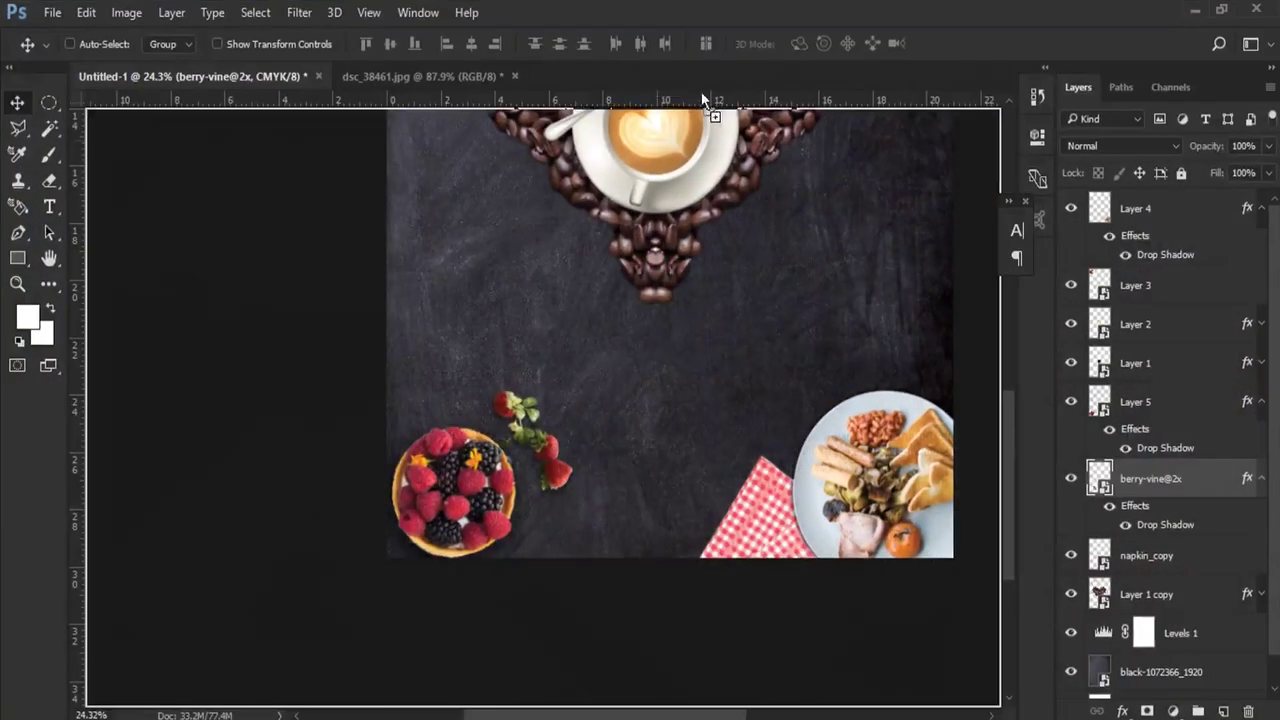
{"action": "left_click", "coordinate": [49, 128]}
{"action": "left_click", "coordinate": [100, 146]}
{"action": "left_click", "coordinate": [564, 330]}
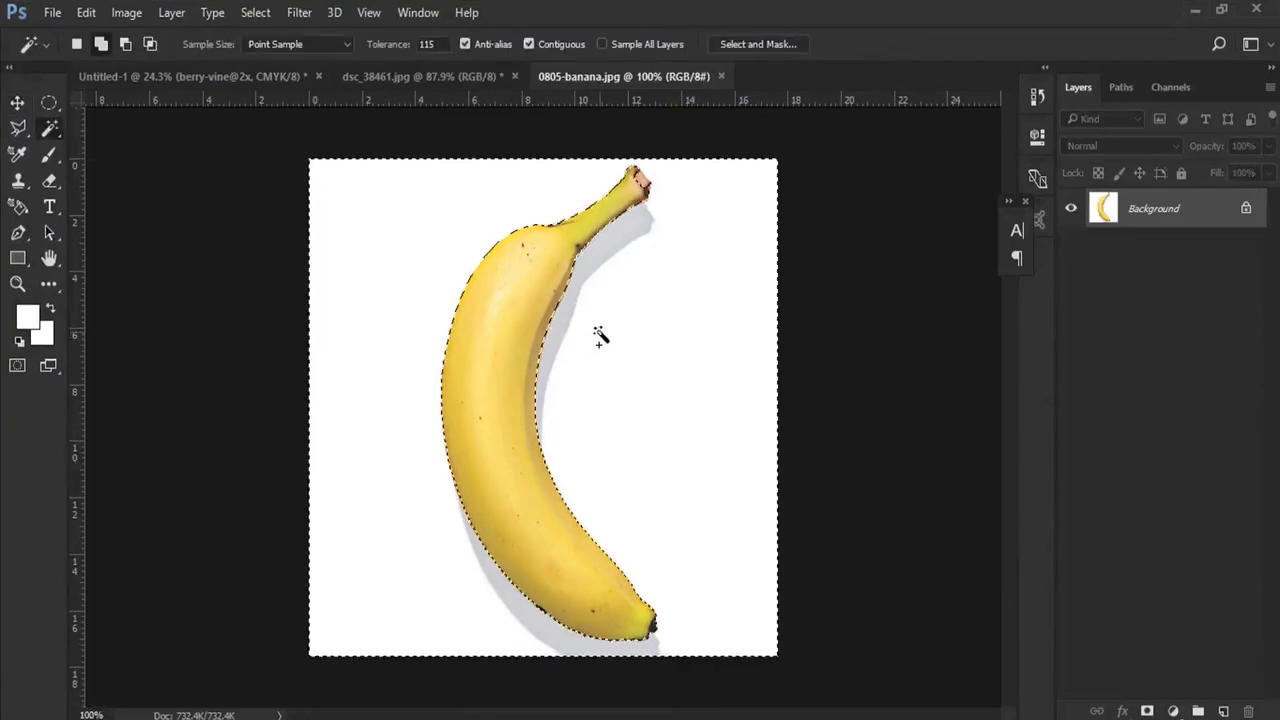
{"action": "double_click", "coordinate": [1160, 220]}
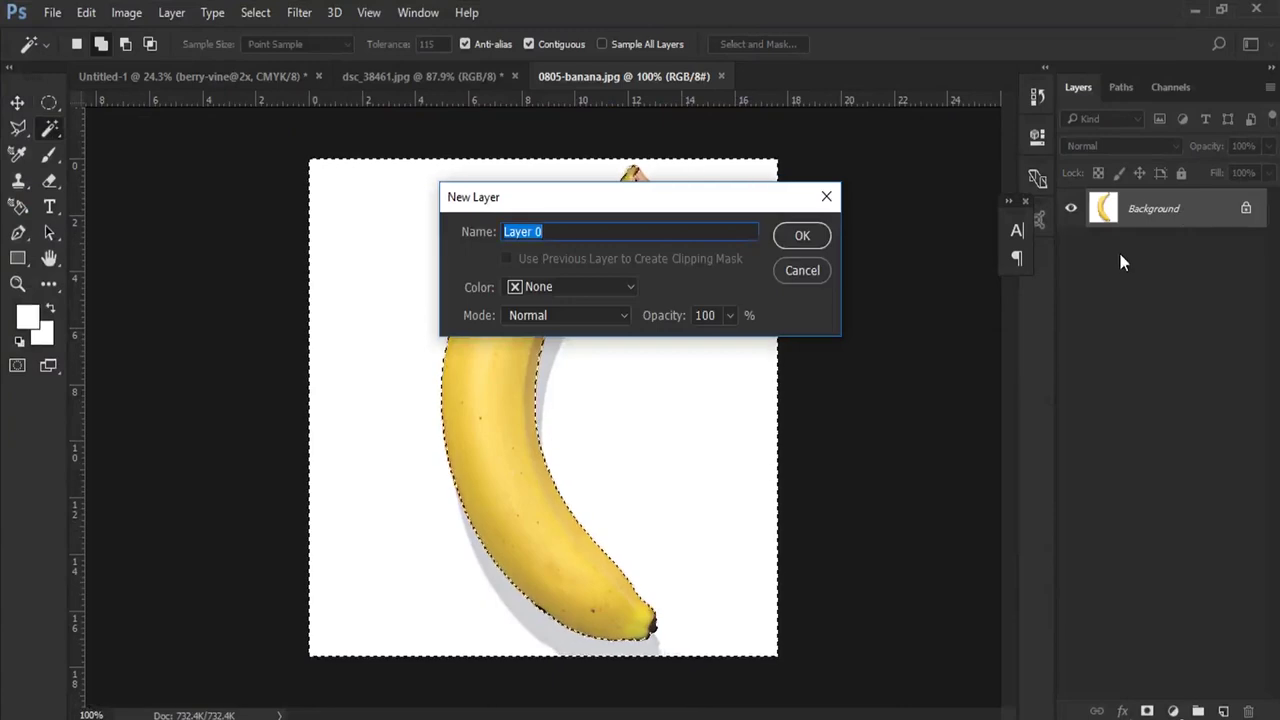
{"action": "key", "text": "Return"}
{"action": "key", "text": "Delete"}
Step: Deselect, convert the banana to a smart object, and drag it into the poster
{"action": "left_click", "coordinate": [255, 12]}
{"action": "left_click", "coordinate": [275, 49]}
{"action": "right_click", "coordinate": [1162, 214]}
{"action": "left_click", "coordinate": [846, 340]}
{"action": "key", "text": "v"}
{"action": "left_click_drag", "start_coordinate": [140, 155], "coordinate": [430, 328]}
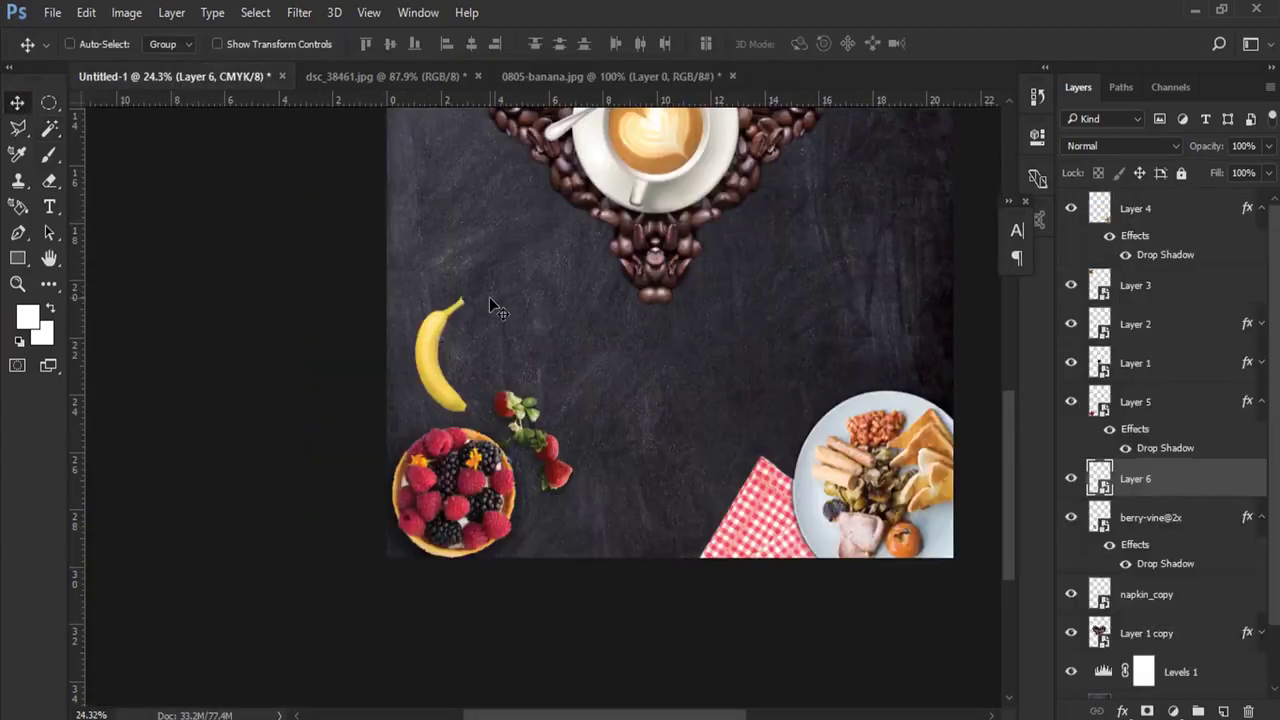
Step: Rotate the banana, scale it to about 18%, and place it above the fruit tart
{"action": "key", "text": "ctrl+t"}
{"action": "mouse_move", "coordinate": [489, 297]}
{"action": "left_mouse_down"}
{"action": "mouse_move", "coordinate": [558, 473]}
{"action": "mouse_move", "coordinate": [428, 290]}
{"action": "left_mouse_up"}
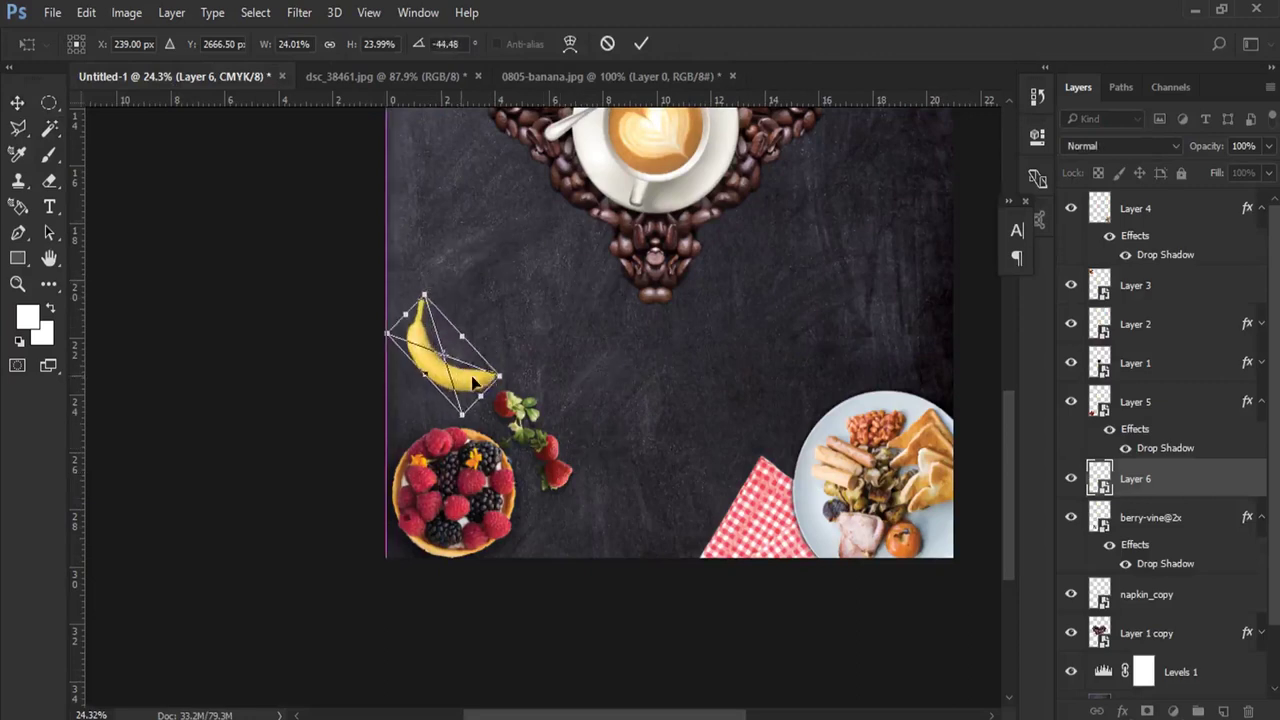
{"action": "left_click_drag", "start_coordinate": [498, 377], "coordinate": [481, 369]}
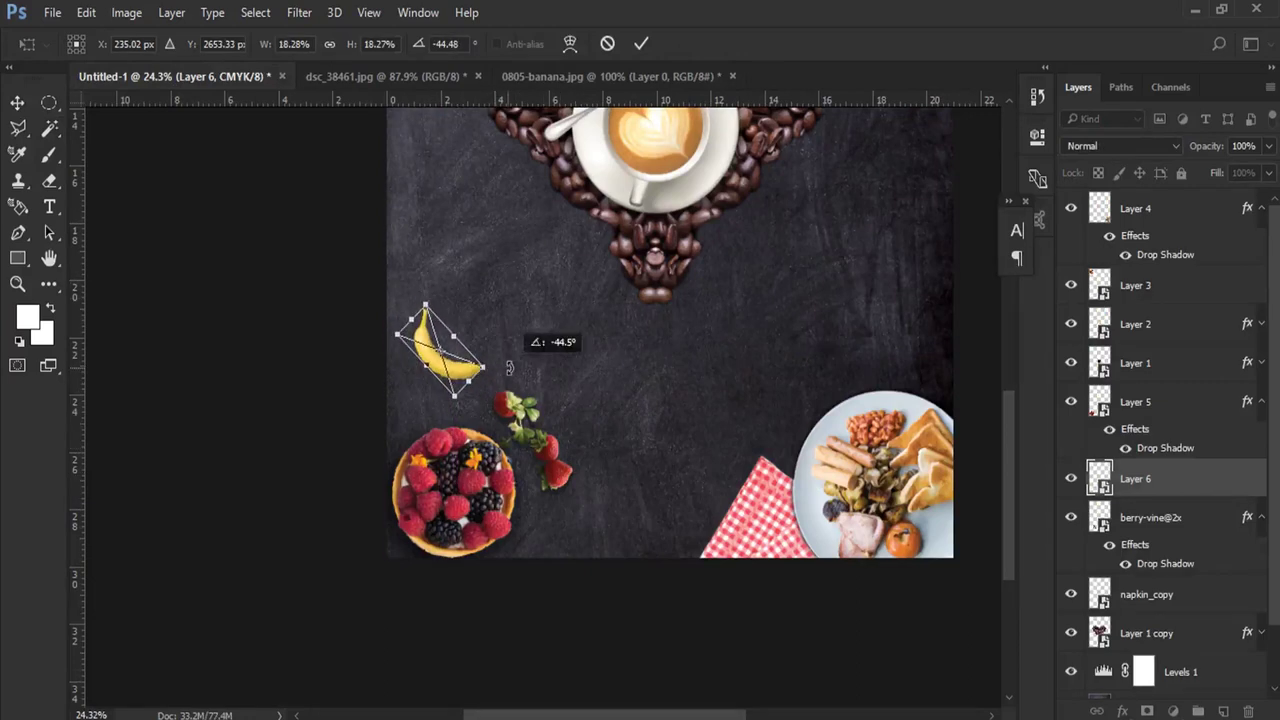
{"action": "left_click_drag", "start_coordinate": [450, 345], "coordinate": [488, 368]}
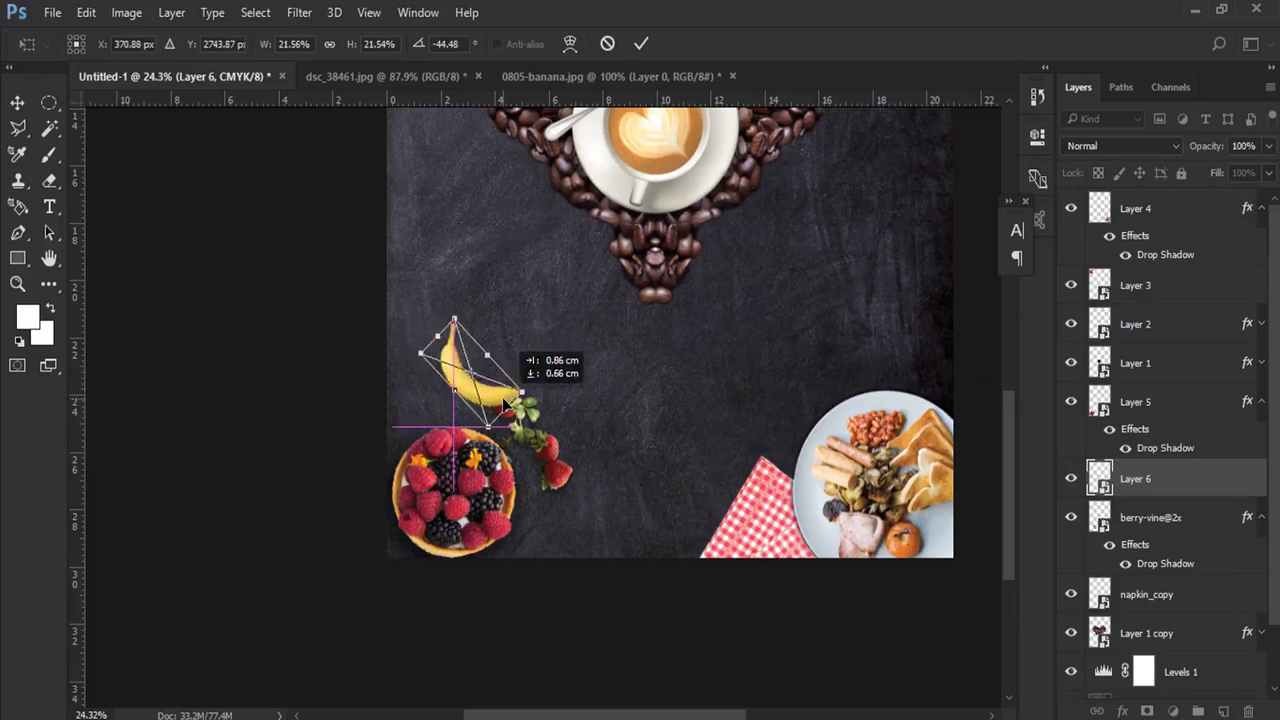
{"action": "key", "text": "Return"}
Step: Move the berry vine down-right and rotate it upright
{"action": "right_click", "coordinate": [538, 443]}
{"action": "left_click", "coordinate": [545, 451]}
{"action": "left_click_drag", "start_coordinate": [540, 447], "coordinate": [555, 472]}
{"action": "key", "text": "ctrl+t"}
{"action": "mouse_move", "coordinate": [598, 398]}
{"action": "left_mouse_down"}
{"action": "mouse_move", "coordinate": [583, 358]}
{"action": "mouse_move", "coordinate": [625, 386]}
{"action": "mouse_move", "coordinate": [633, 423]}
{"action": "left_mouse_up"}
{"action": "key", "text": "Return"}
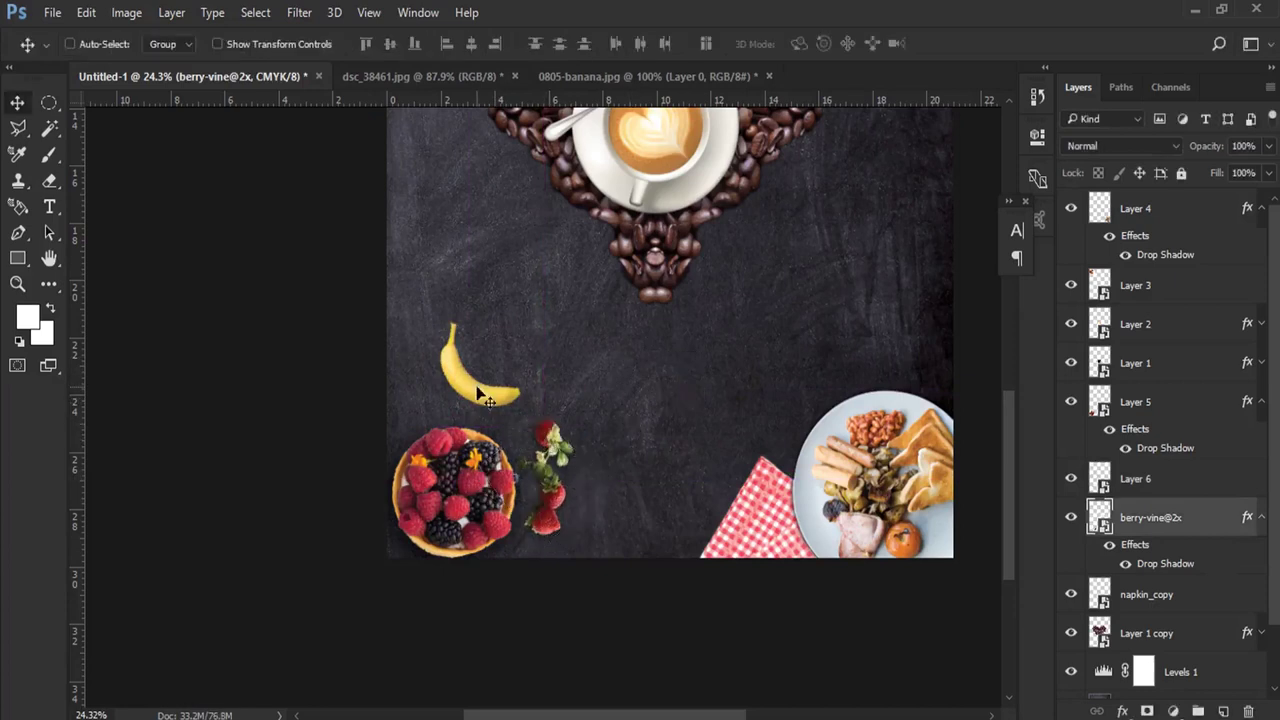
Step: Nudge the banana down-left above the tart and align the berry vine beside the tart
{"action": "left_click_drag", "start_coordinate": [491, 391], "coordinate": [481, 404]}
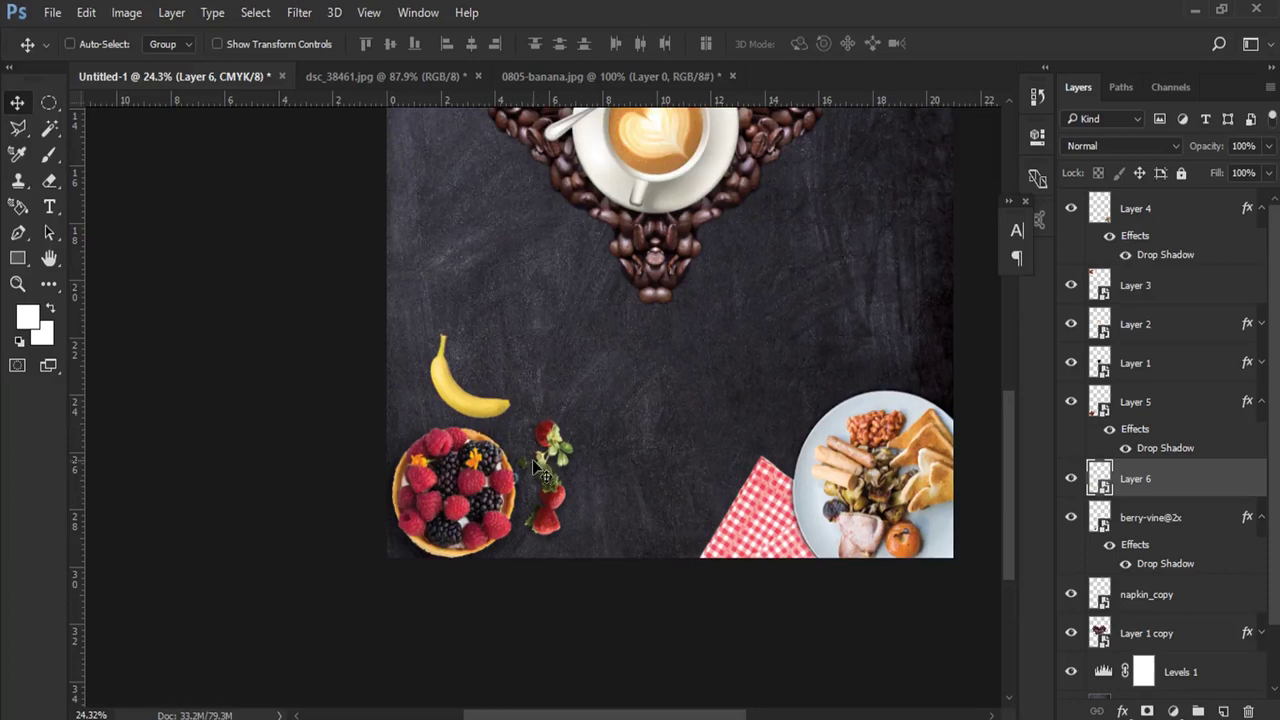
{"action": "scroll", "coordinate": [590, 432], "scroll_direction": "right", "scroll_amount": 3}
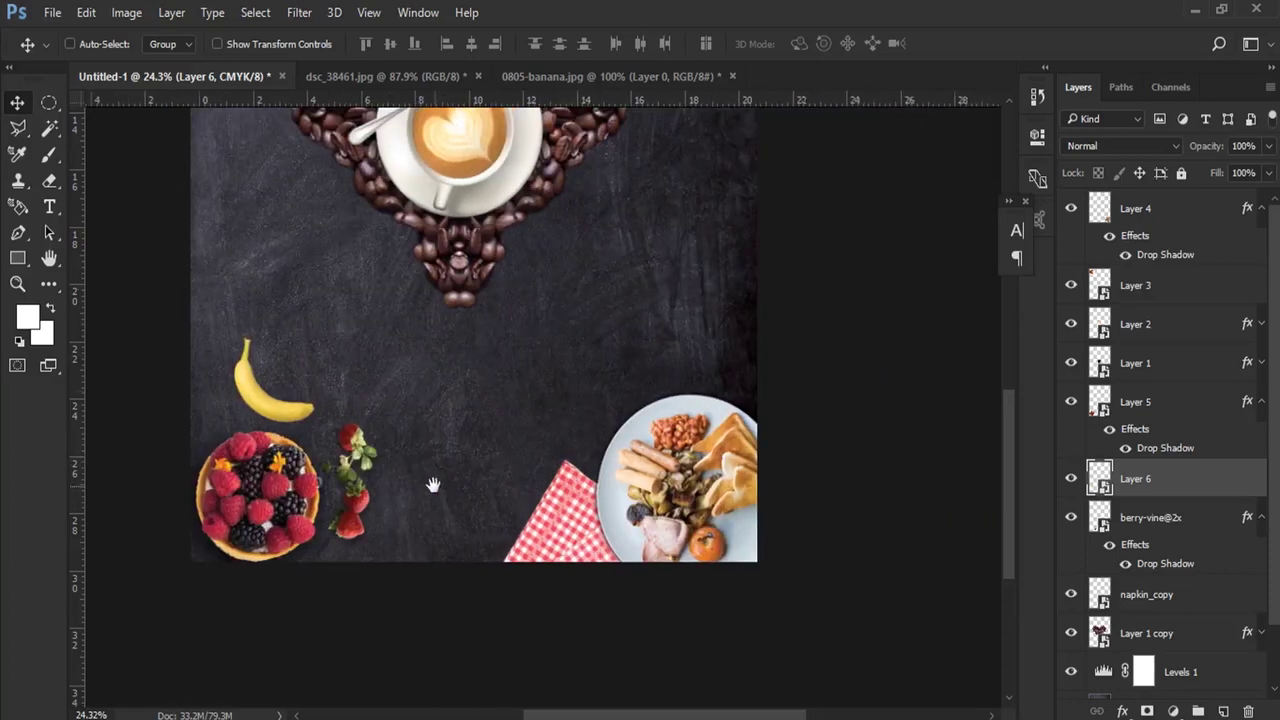
{"action": "right_click", "coordinate": [340, 496]}
{"action": "left_click", "coordinate": [362, 506]}
{"action": "left_click_drag", "start_coordinate": [362, 506], "coordinate": [375, 510]}
{"action": "left_click", "coordinate": [367, 490]}
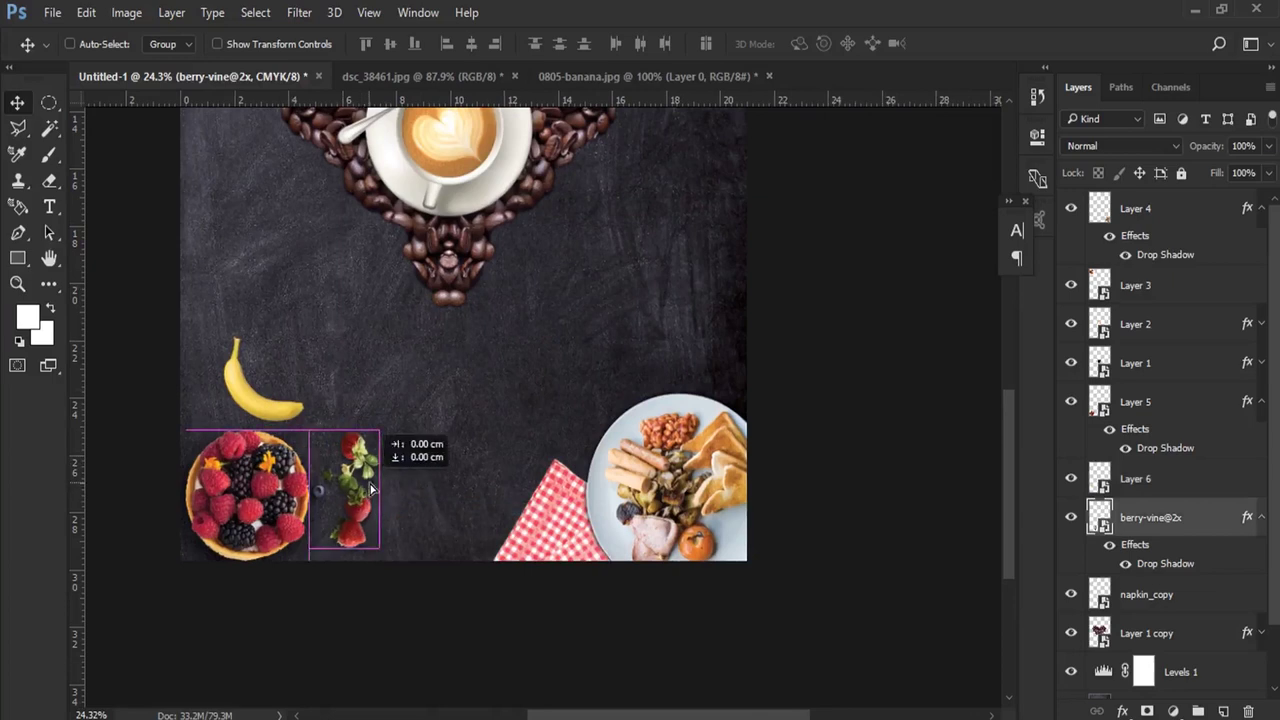
{"action": "key", "text": "alt+Tab"}
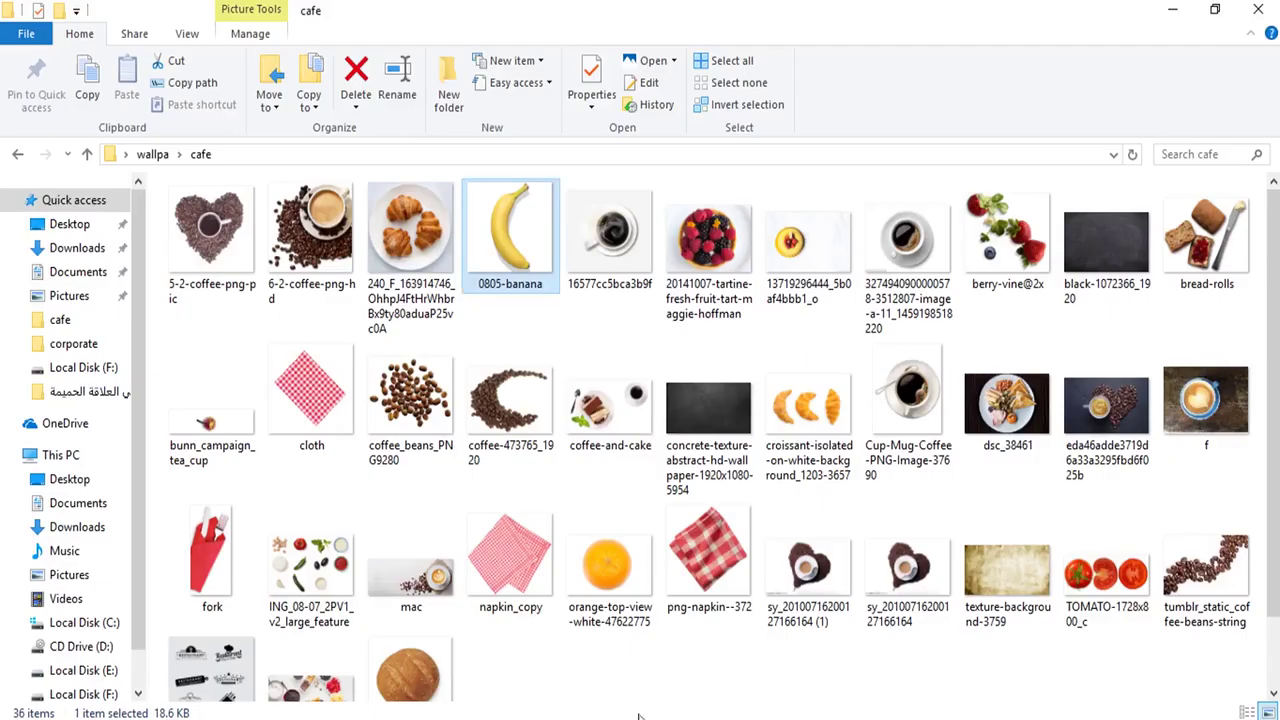
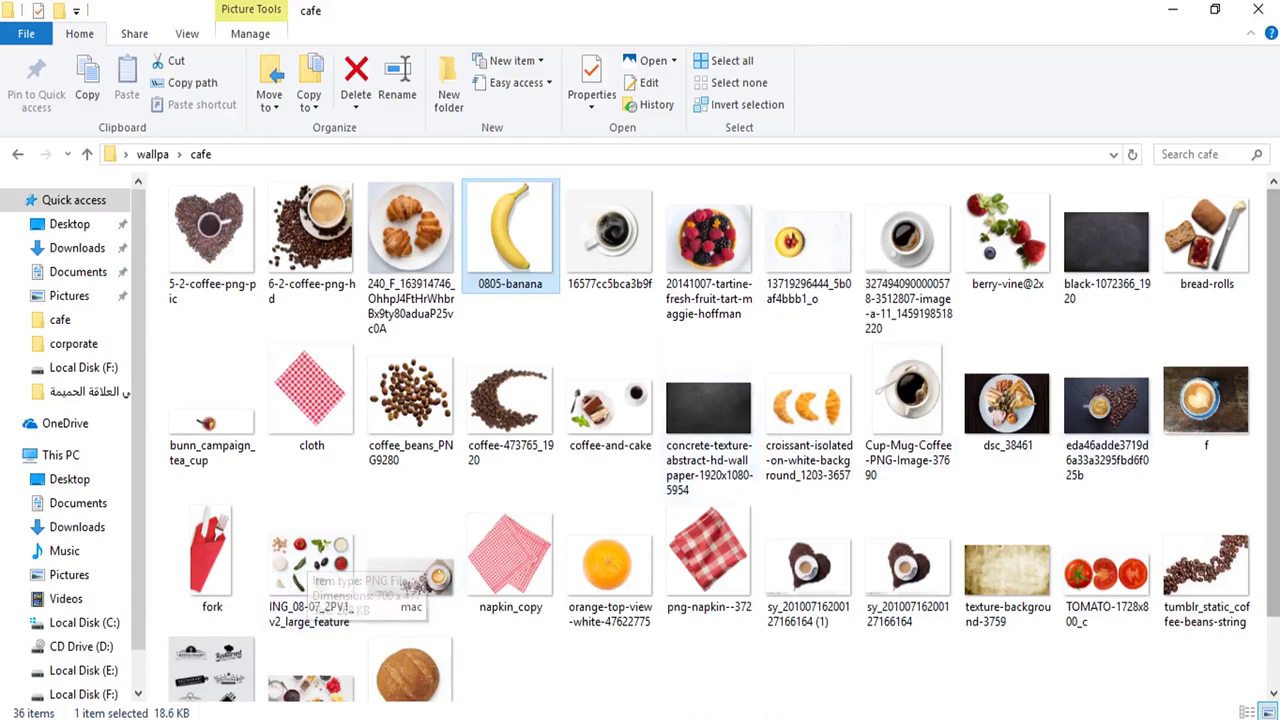
Step: Open ING_08-07_2PV1_v2_large_feature.png from the cafe folder as a new Photoshop document
{"action": "scroll", "coordinate": [308, 562], "scroll_direction": "down", "scroll_amount": 1}
{"action": "left_click_drag", "start_coordinate": [305, 515], "coordinate": [832, 79]}
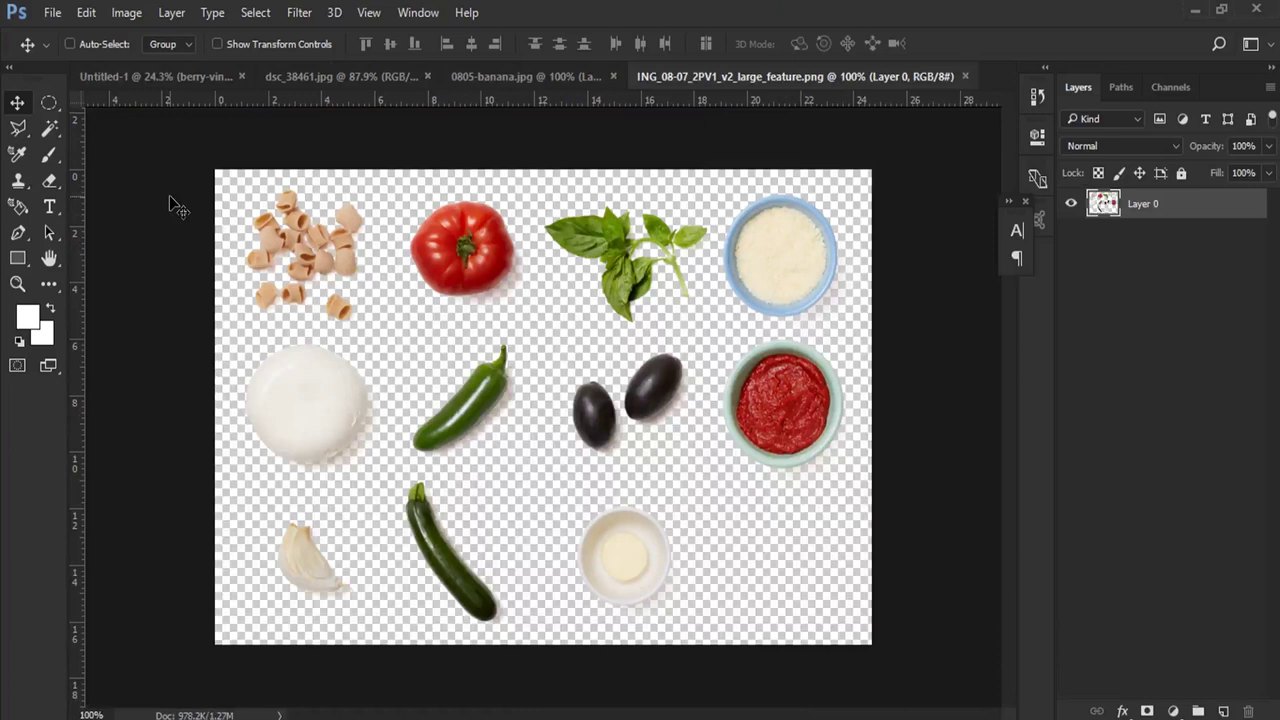
Step: Make a rectangular selection around the basil sprig, then return to the Untitled-1 poster
{"action": "right_click", "coordinate": [44, 108]}
{"action": "left_click", "coordinate": [92, 103]}
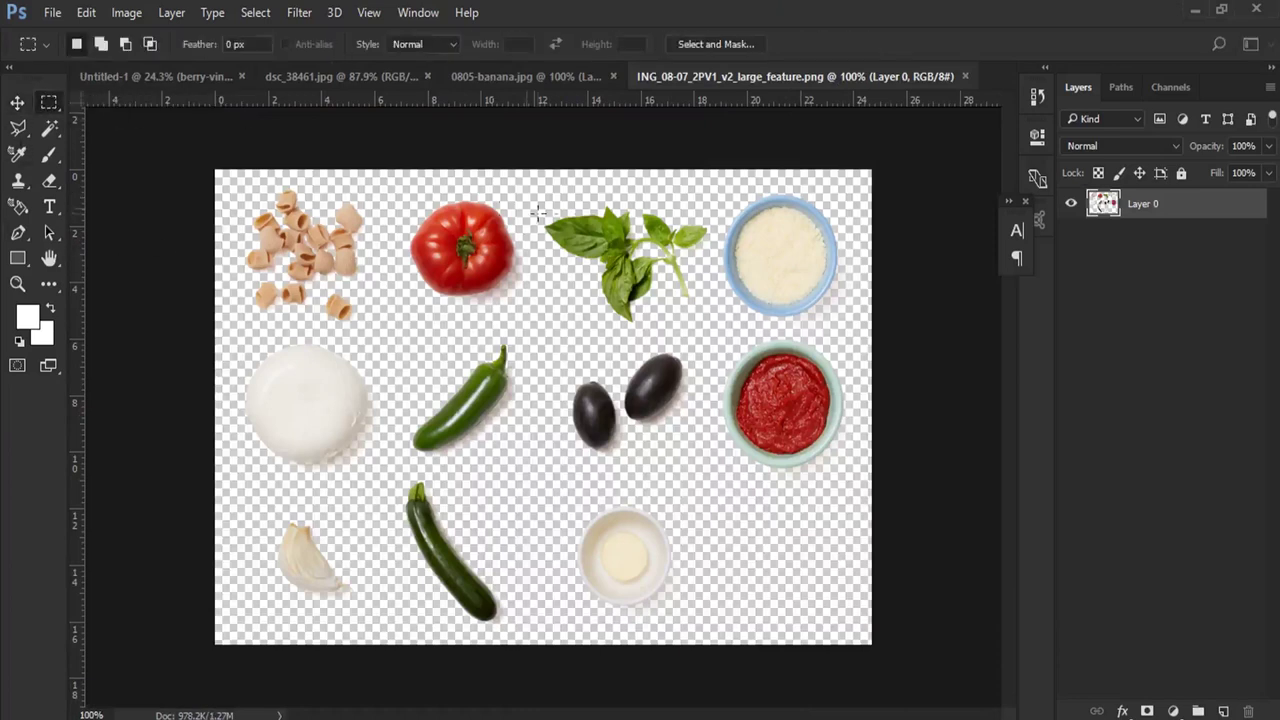
{"action": "left_click_drag", "start_coordinate": [541, 178], "coordinate": [712, 340]}
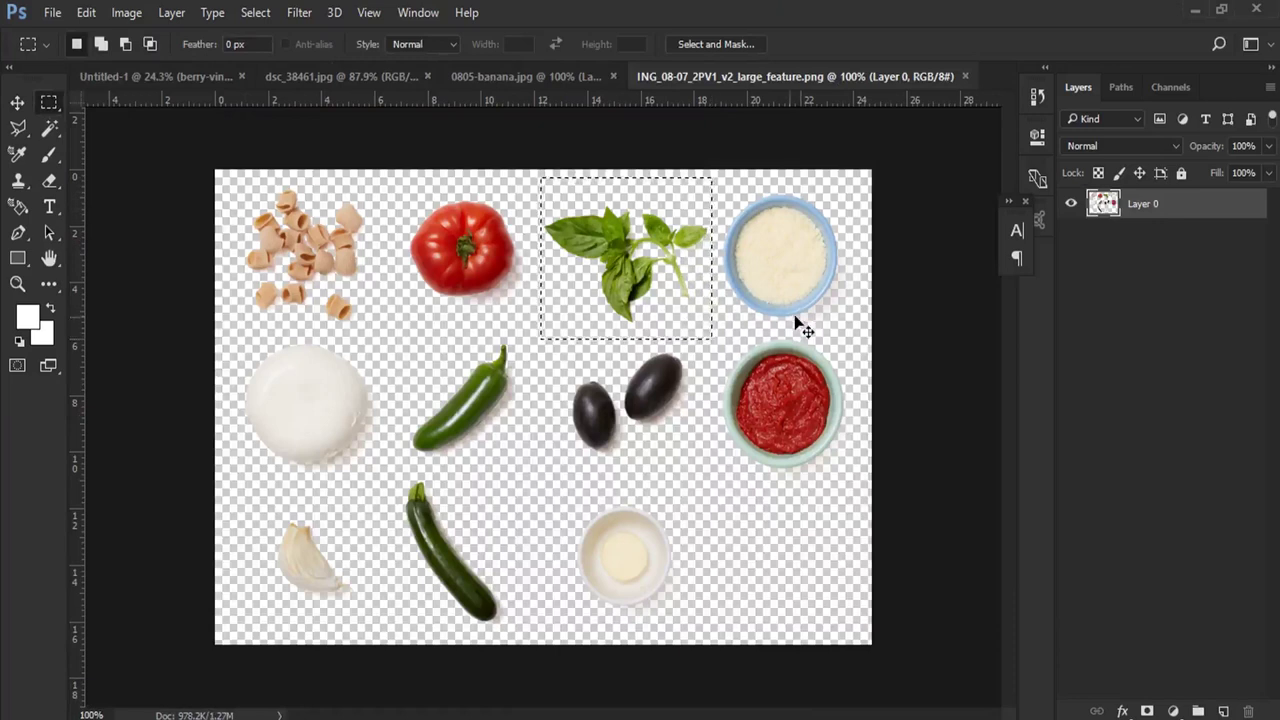
{"action": "left_click", "coordinate": [170, 75]}
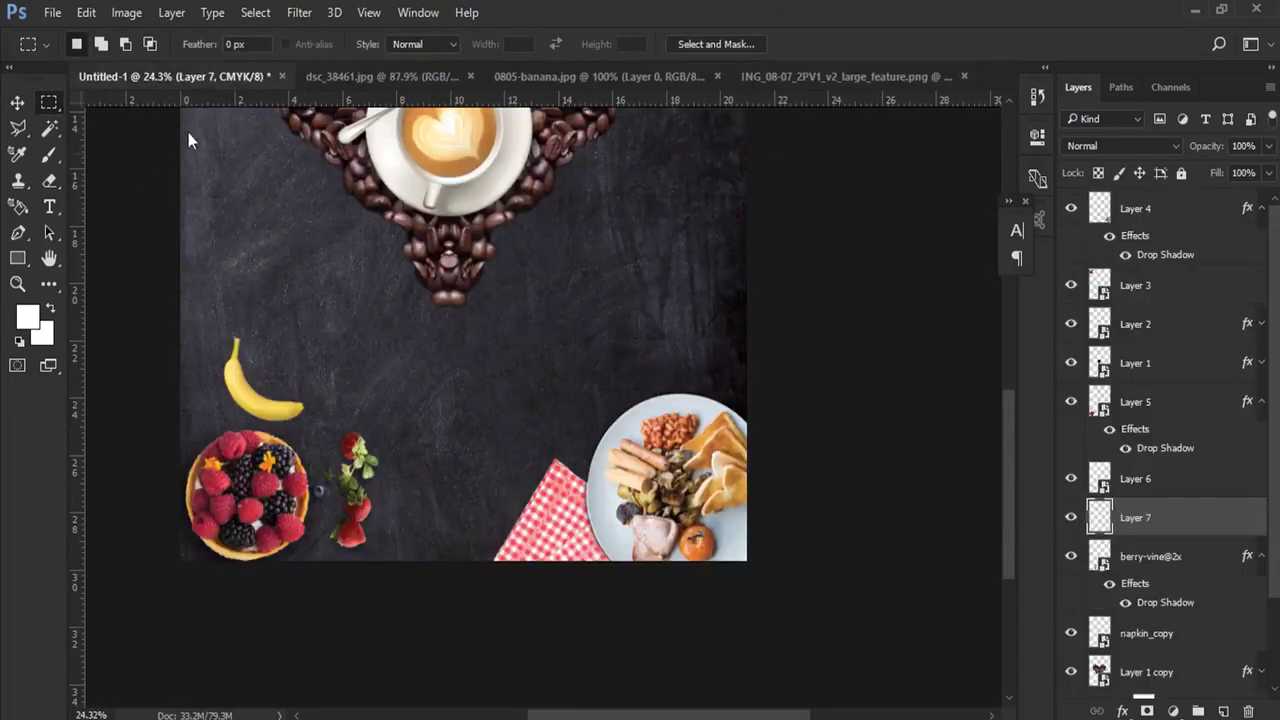
Step: Enlarge the basil to about 185% and move it down-left above the strawberries
{"action": "left_click", "coordinate": [28, 104]}
{"action": "key", "text": "ctrl+t"}
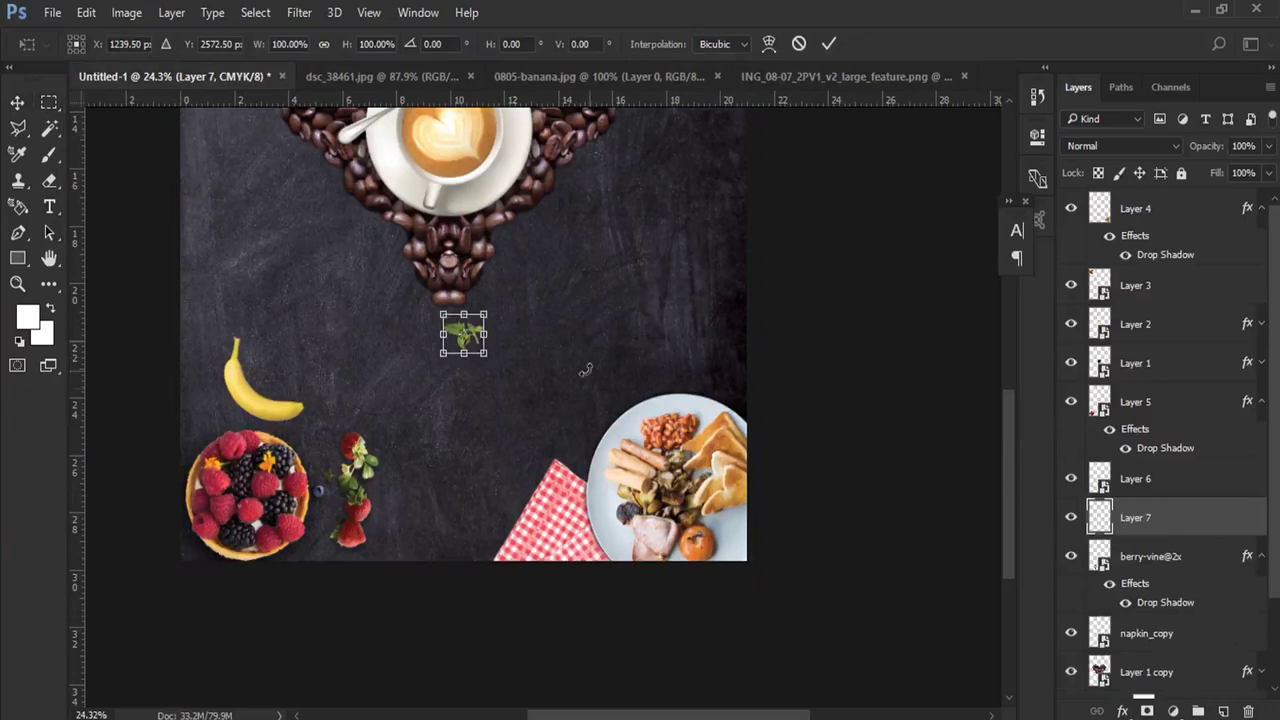
{"action": "left_click_drag", "start_coordinate": [442, 310], "coordinate": [407, 282]}
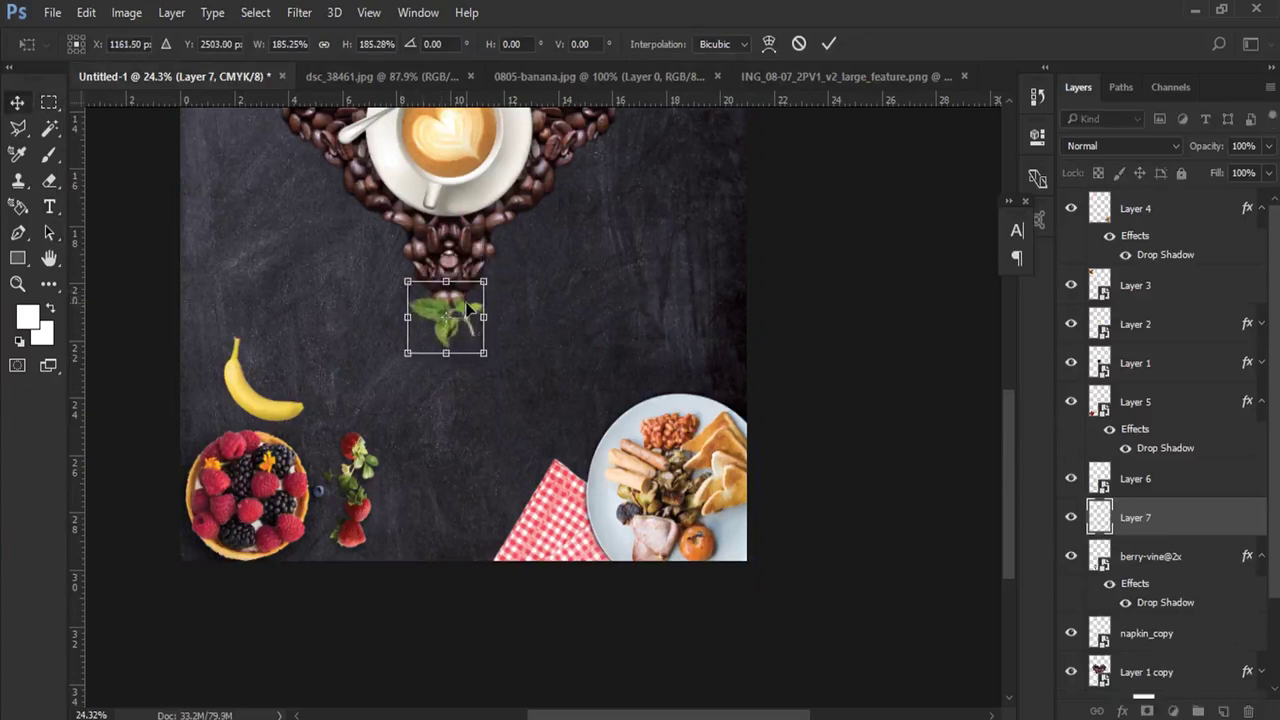
{"action": "key", "text": "Return"}
{"action": "left_click_drag", "start_coordinate": [470, 310], "coordinate": [371, 393]}
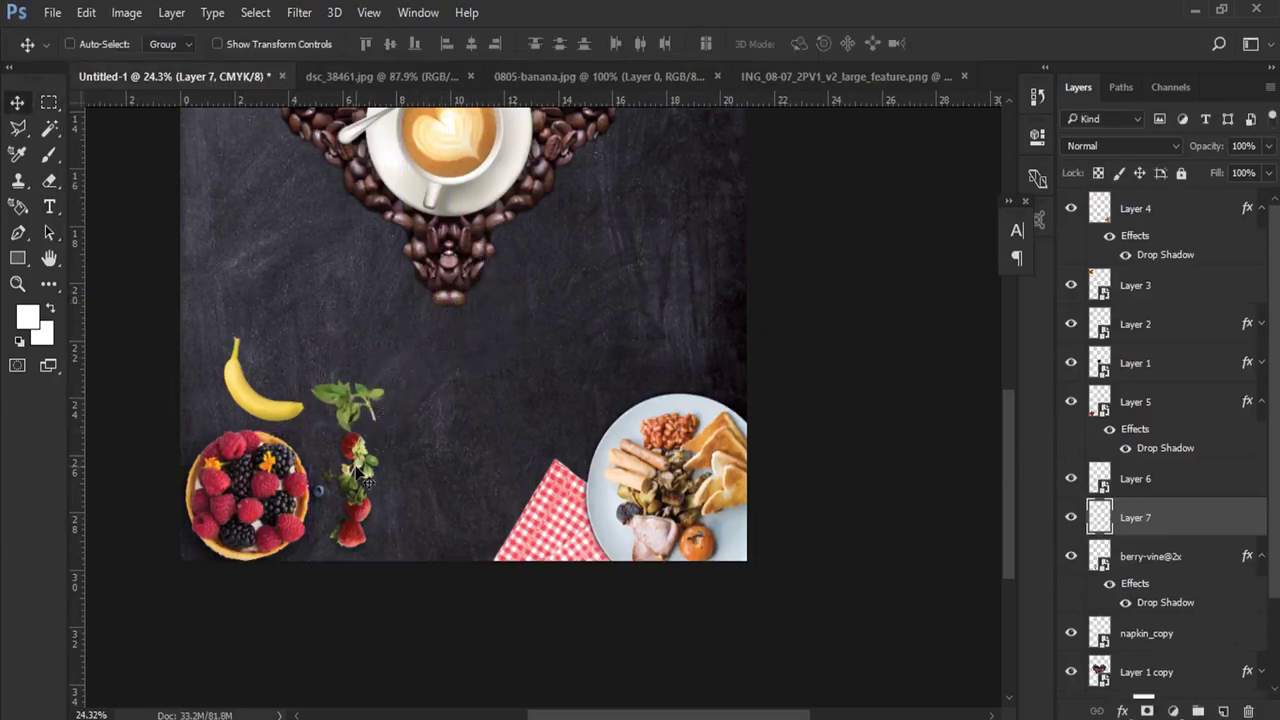
Step: Rotate the berry-vine@2x layer to about 92°
{"action": "right_click", "coordinate": [365, 480]}
{"action": "left_click", "coordinate": [400, 480]}
{"action": "key", "text": "ctrl+t"}
{"action": "left_click_drag", "start_coordinate": [425, 430], "coordinate": [478, 480]}
{"action": "mouse_move", "coordinate": [400, 412]}
{"action": "left_mouse_down"}
{"action": "mouse_move", "coordinate": [419, 507]}
{"action": "mouse_move", "coordinate": [383, 461]}
{"action": "mouse_move", "coordinate": [309, 420]}
{"action": "mouse_move", "coordinate": [336, 420]}
{"action": "left_mouse_up"}
{"action": "key", "text": "Return"}
Step: Place the basil (Layer 7) next to the banana (Layer 6)
{"action": "right_click", "coordinate": [279, 420]}
{"action": "left_click", "coordinate": [289, 430]}
{"action": "right_click", "coordinate": [343, 400]}
{"action": "left_click", "coordinate": [352, 409]}
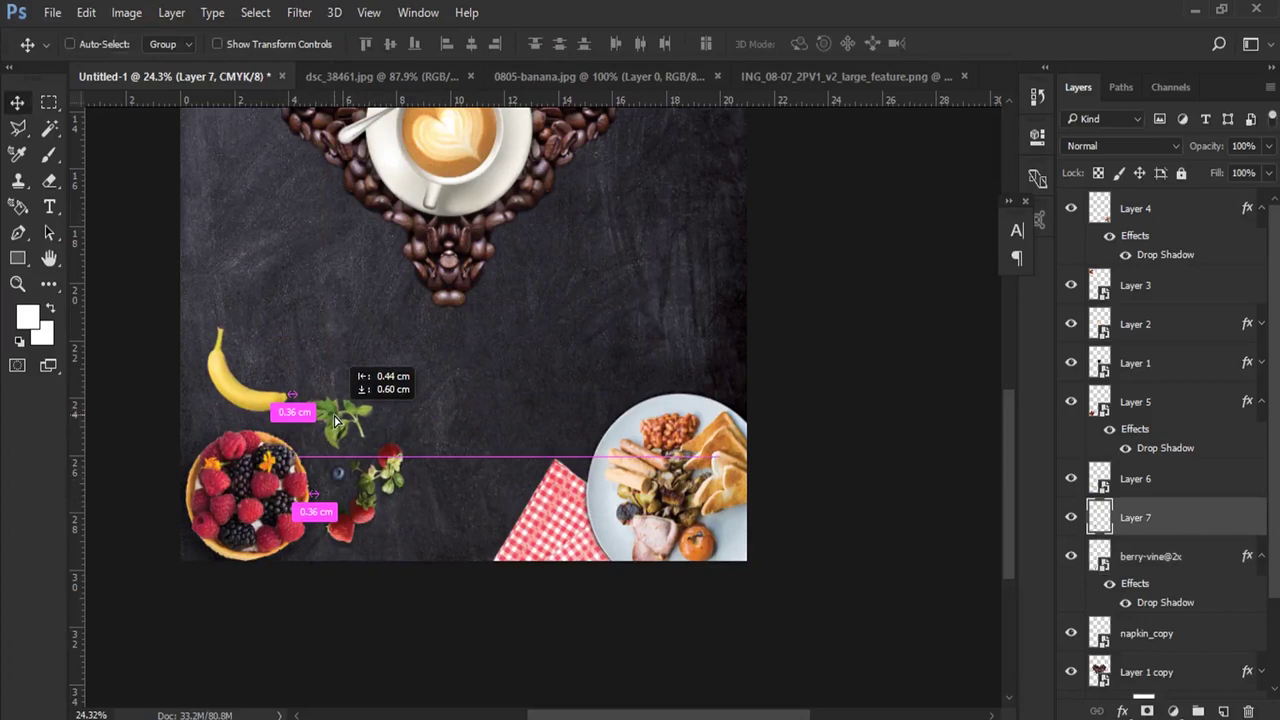
{"action": "mouse_move", "coordinate": [340, 412]}
{"action": "left_mouse_down"}
{"action": "mouse_move", "coordinate": [256, 326]}
{"action": "mouse_move", "coordinate": [260, 343]}
{"action": "left_mouse_up"}
Step: Nudge the banana right, flip it vertically, rotate it and enlarge it slightly
{"action": "right_click", "coordinate": [254, 400]}
{"action": "left_click", "coordinate": [262, 409]}
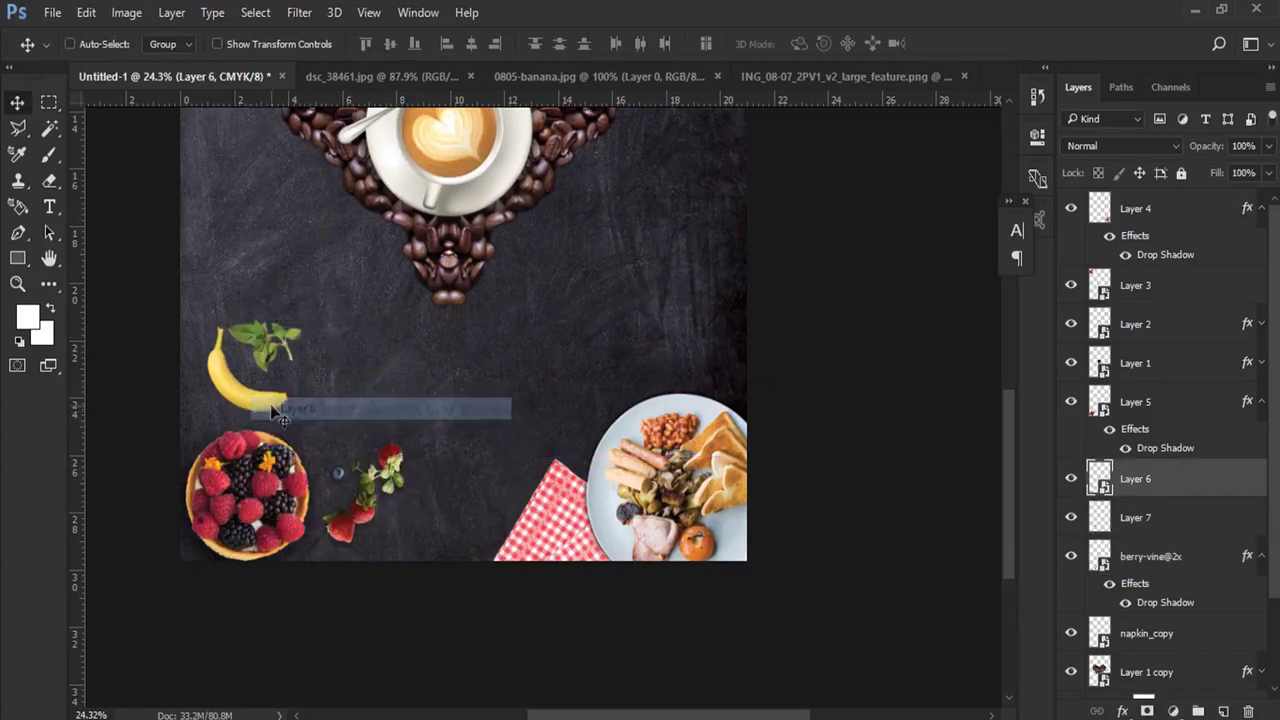
{"action": "left_click_drag", "start_coordinate": [270, 414], "coordinate": [326, 425]}
{"action": "key", "text": "ctrl+t"}
{"action": "right_click", "coordinate": [333, 430]}
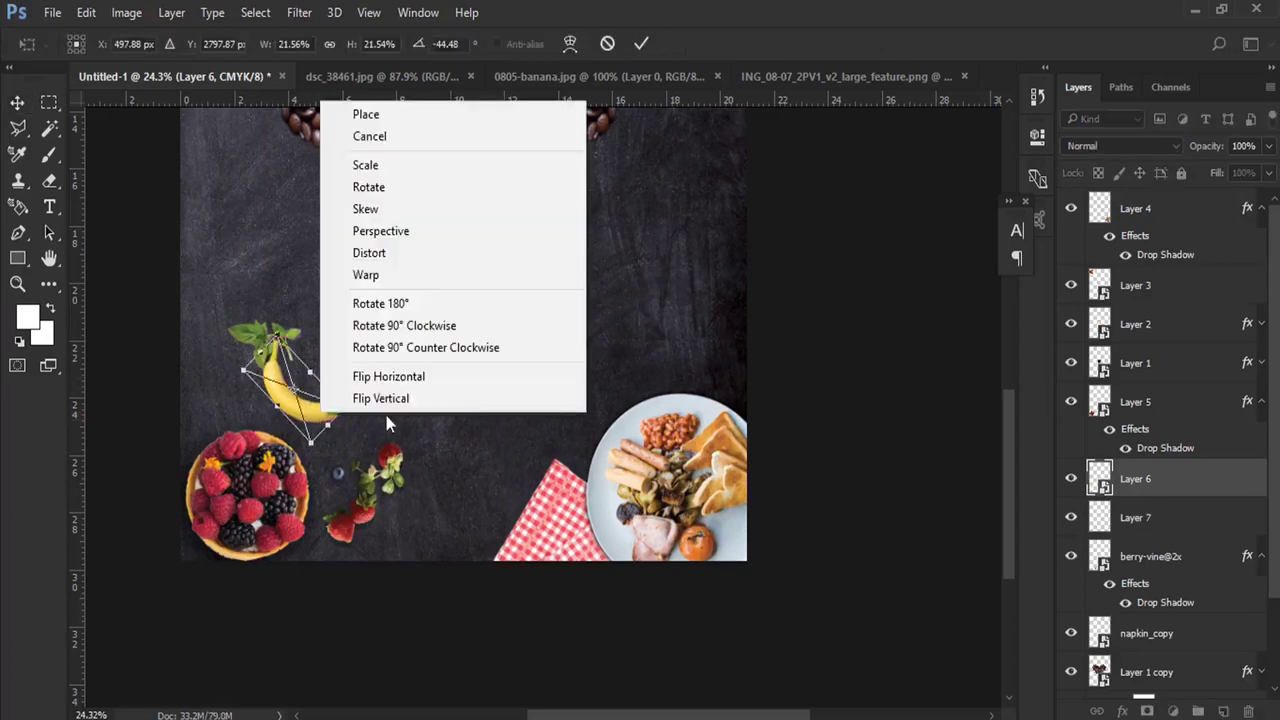
{"action": "left_click", "coordinate": [345, 394]}
{"action": "mouse_move", "coordinate": [405, 402]}
{"action": "left_mouse_down"}
{"action": "mouse_move", "coordinate": [387, 490]}
{"action": "mouse_move", "coordinate": [349, 503]}
{"action": "left_mouse_up"}
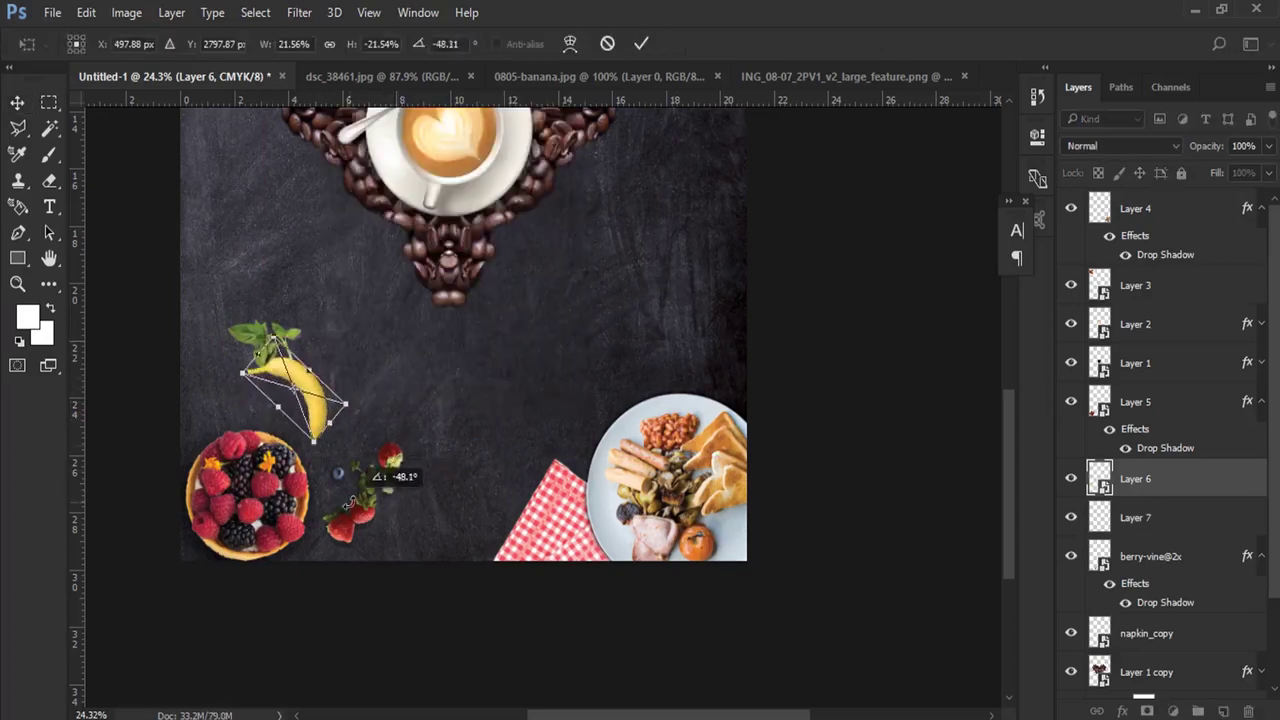
{"action": "left_click_drag", "start_coordinate": [350, 407], "coordinate": [376, 389]}
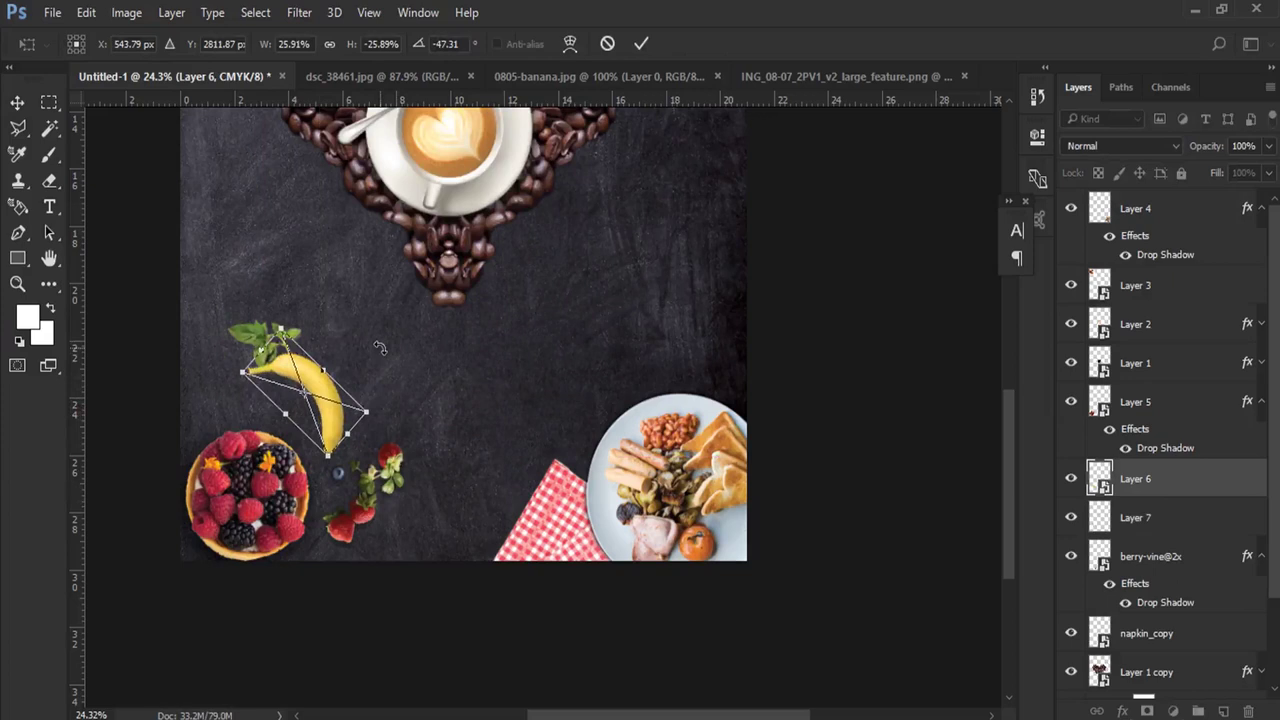
{"action": "key", "text": "Return"}
Step: Move the banana back left, set the basil at its right end, and open orange-top-view-white-47622775.jpg
{"action": "right_click", "coordinate": [308, 410]}
{"action": "left_click", "coordinate": [320, 419]}
{"action": "left_click_drag", "start_coordinate": [308, 418], "coordinate": [253, 405]}
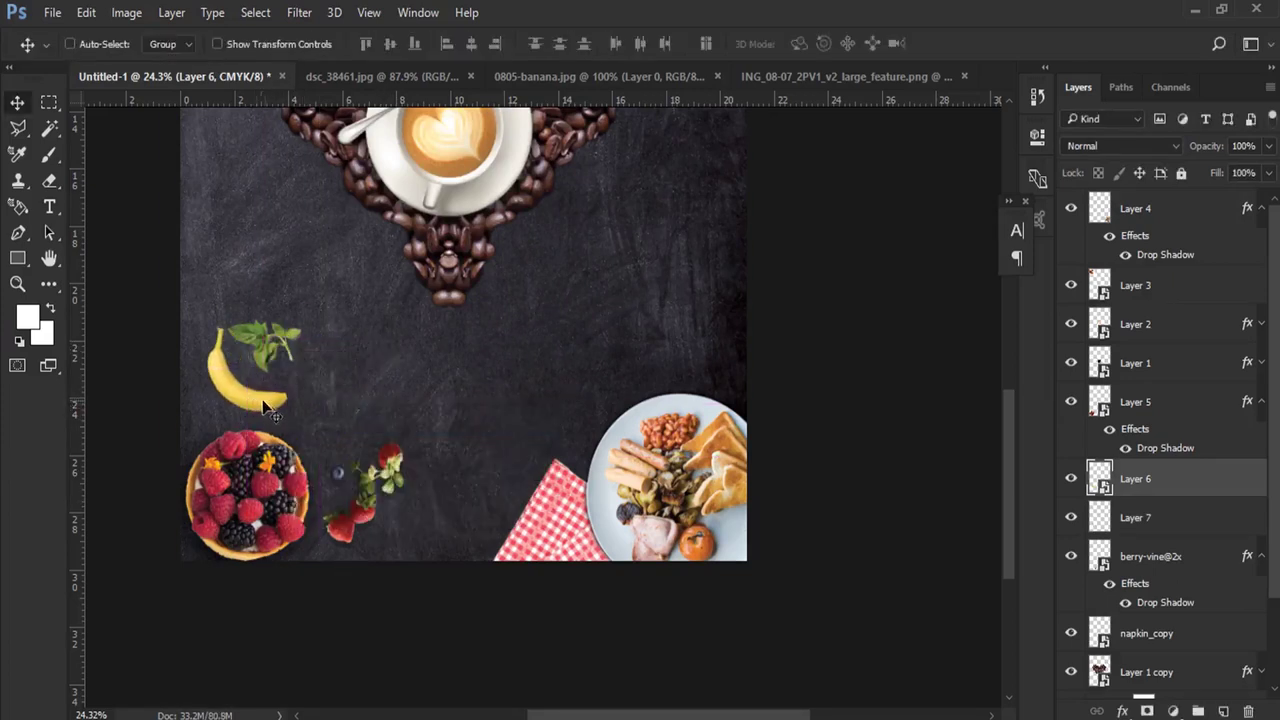
{"action": "left_click_drag", "start_coordinate": [283, 350], "coordinate": [360, 420]}
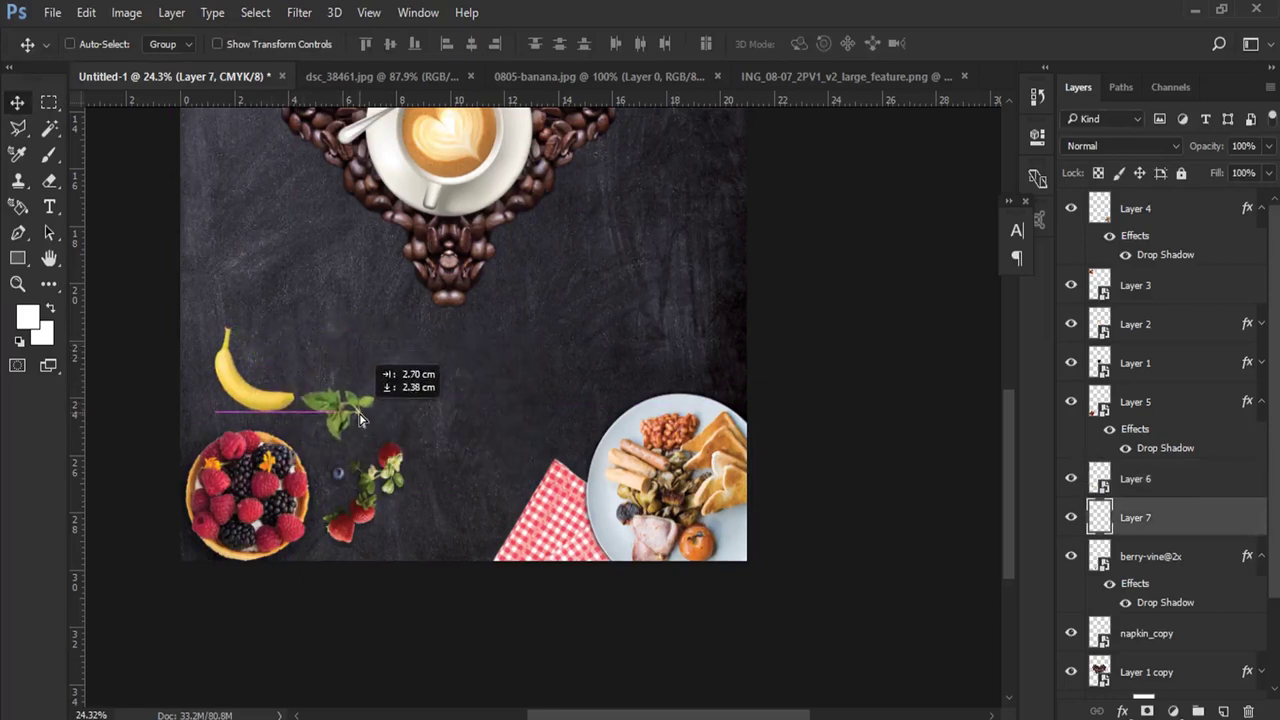
{"action": "left_click", "coordinate": [1195, 10]}
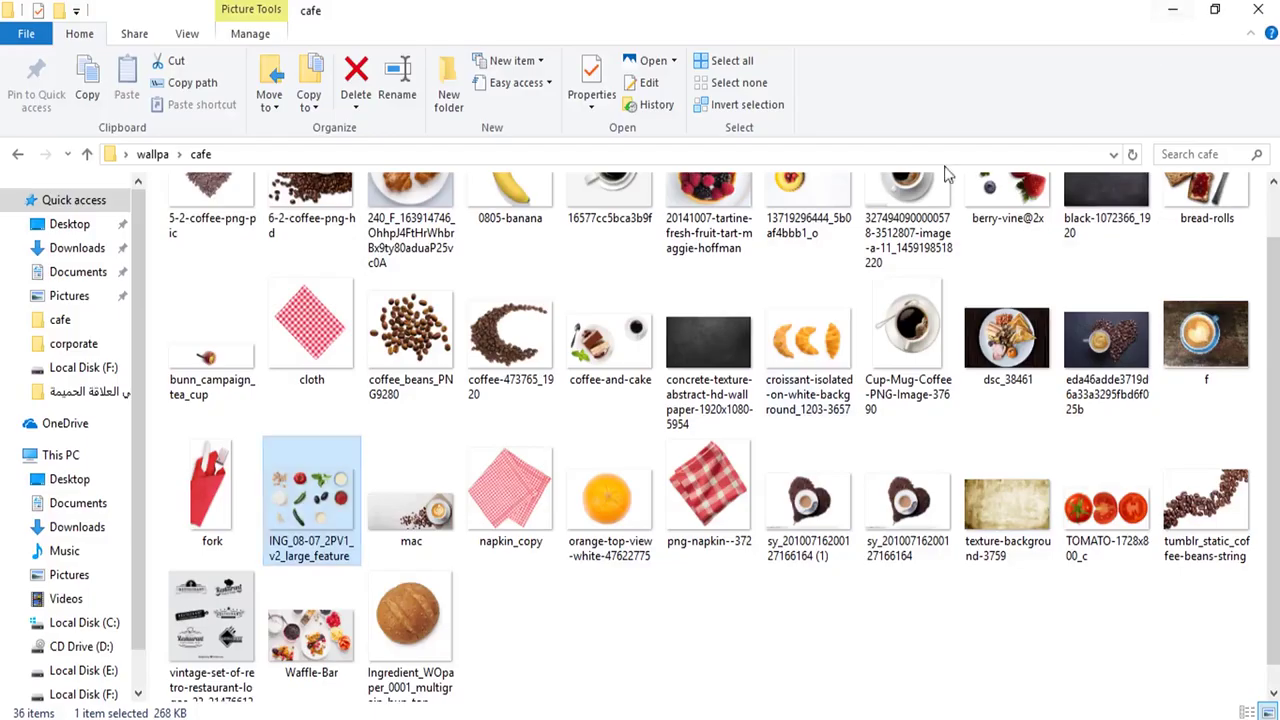
{"action": "mouse_move", "coordinate": [605, 505]}
{"action": "left_mouse_down"}
{"action": "mouse_move", "coordinate": [283, 706]}
{"action": "mouse_move", "coordinate": [993, 80]}
{"action": "left_mouse_up"}
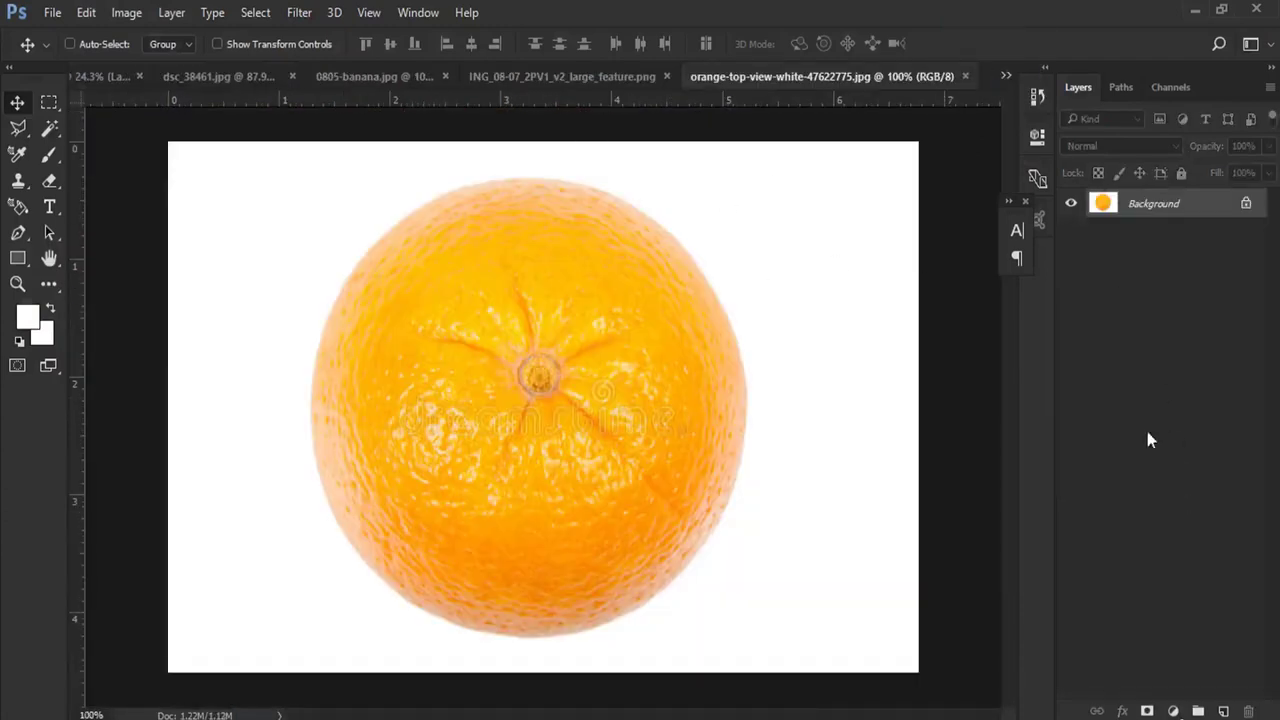
Step: Convert Background to Layer 0 and clear the white Magic Wand selection at Tolerance 30
{"action": "double_click", "coordinate": [1155, 204]}
{"action": "key", "text": "Return"}
{"action": "key", "text": "w"}
{"action": "left_click", "coordinate": [297, 248]}
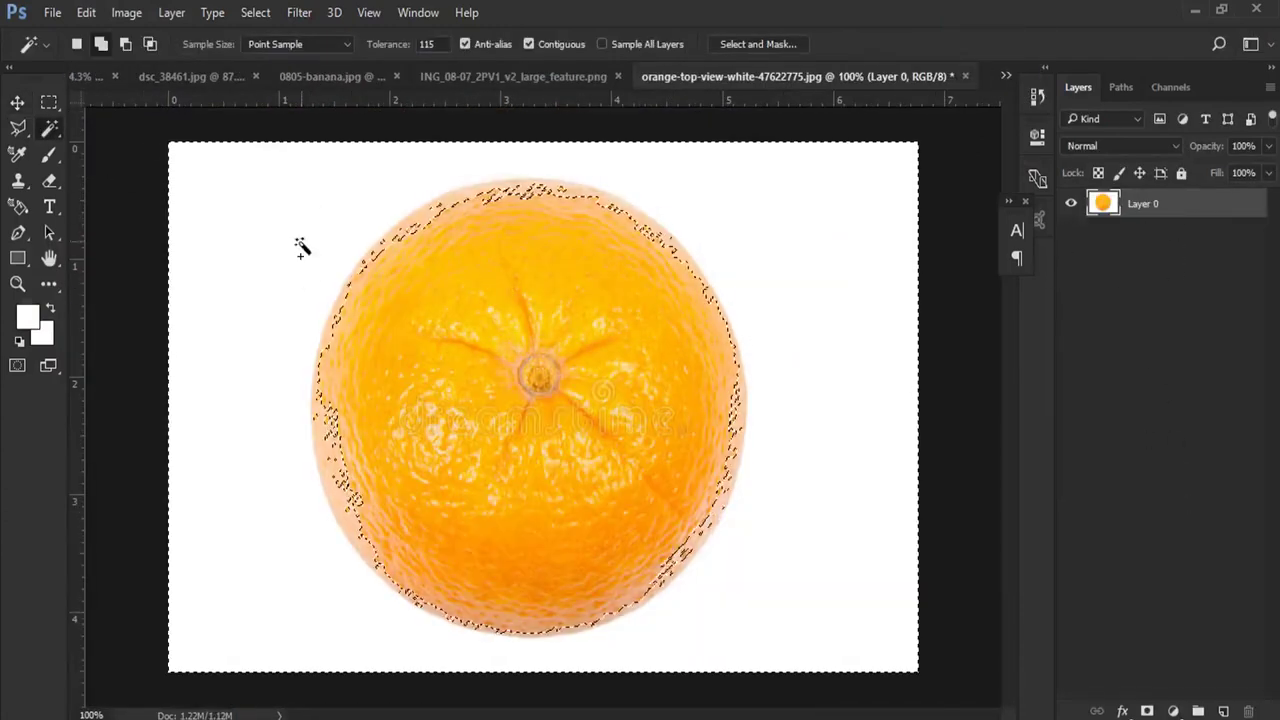
{"action": "key", "text": "ctrl+d"}
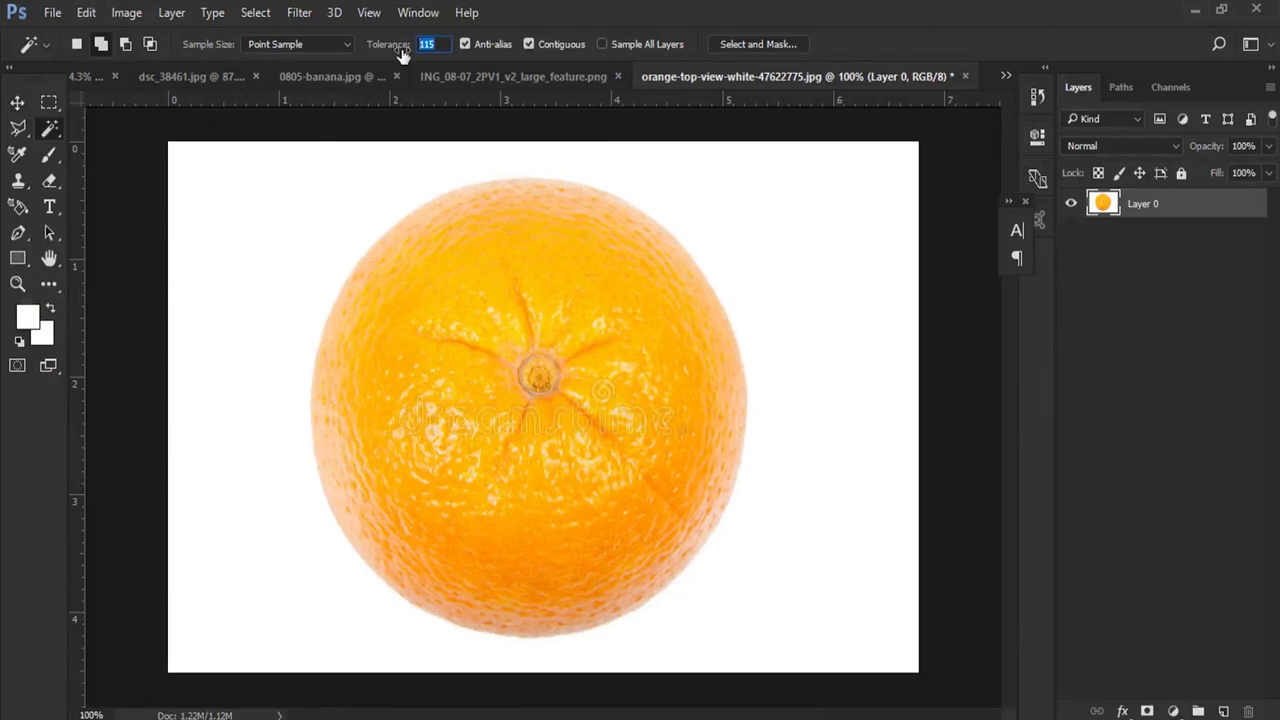
{"action": "type", "text": "30"}
{"action": "left_click", "coordinate": [777, 329]}
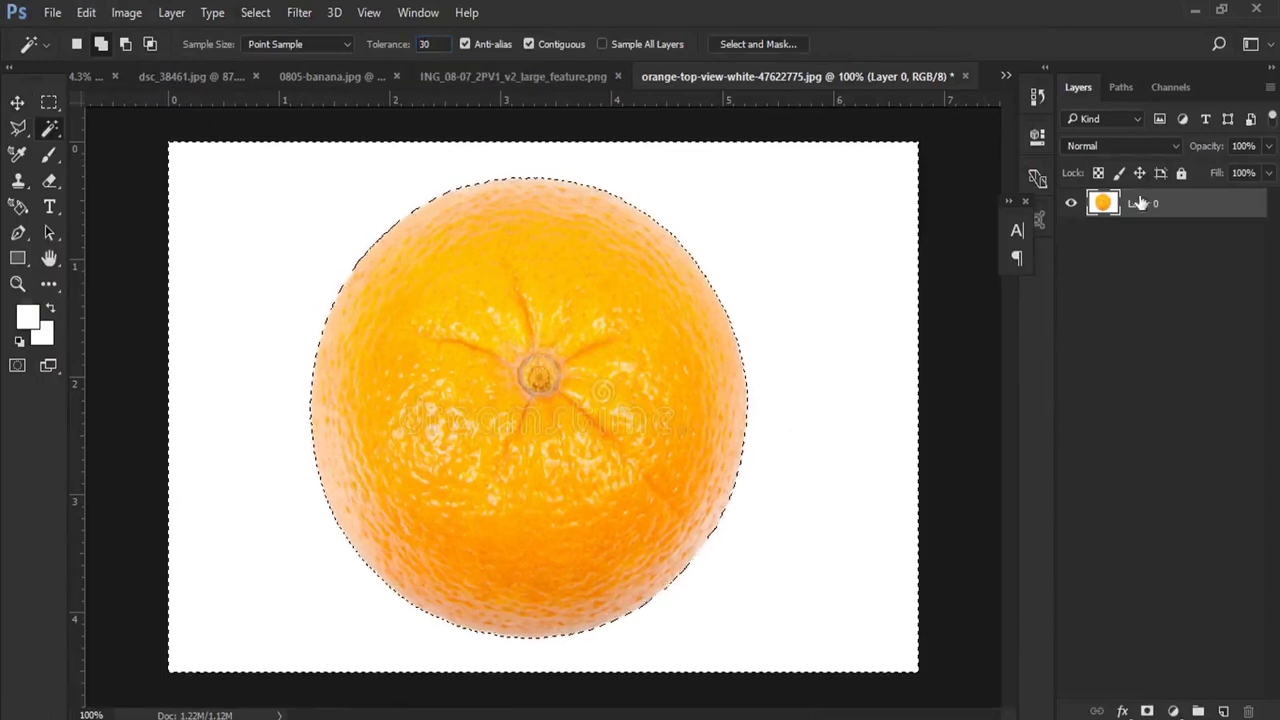
{"action": "left_click", "coordinate": [86, 12]}
{"action": "left_click", "coordinate": [205, 214]}
{"action": "key", "text": "v"}
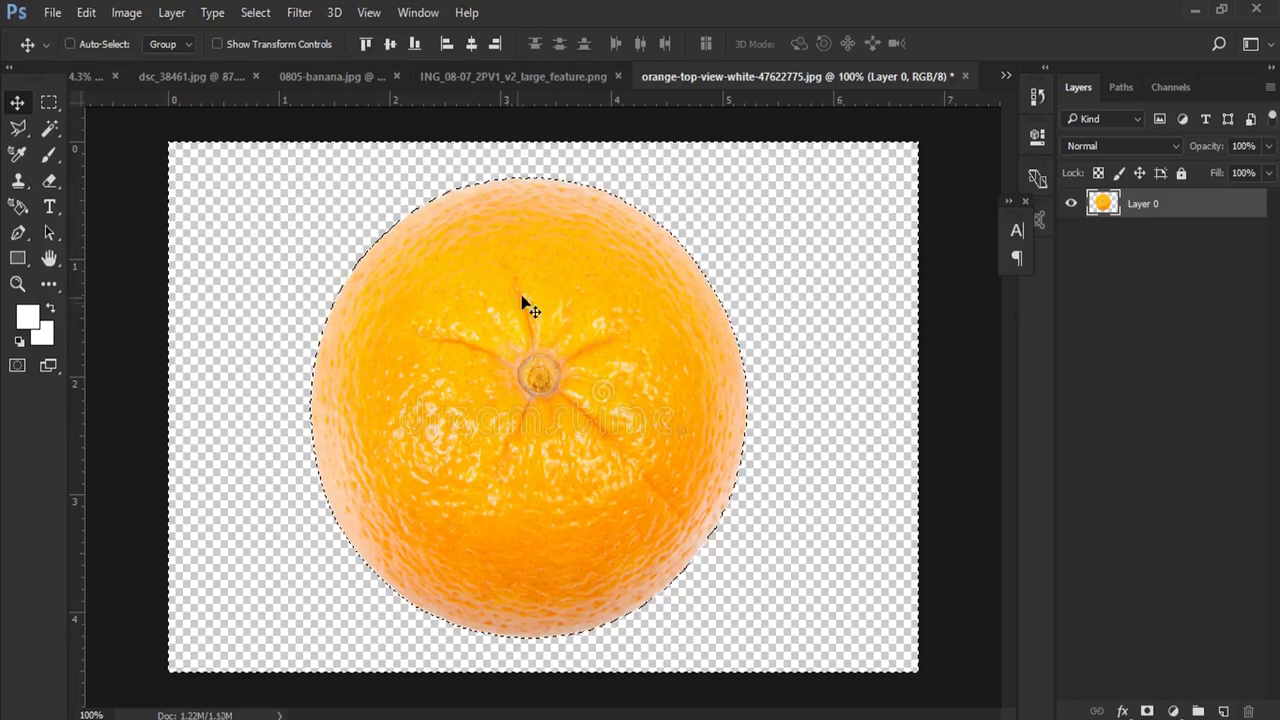
{"action": "key", "text": "ctrl+d"}
Step: Give the orange layer an Inner Shadow at 28% opacity, without a drop shadow
{"action": "right_click", "coordinate": [1128, 205]}
{"action": "left_click", "coordinate": [790, 119]}
{"action": "left_click_drag", "start_coordinate": [580, 152], "coordinate": [822, 76]}
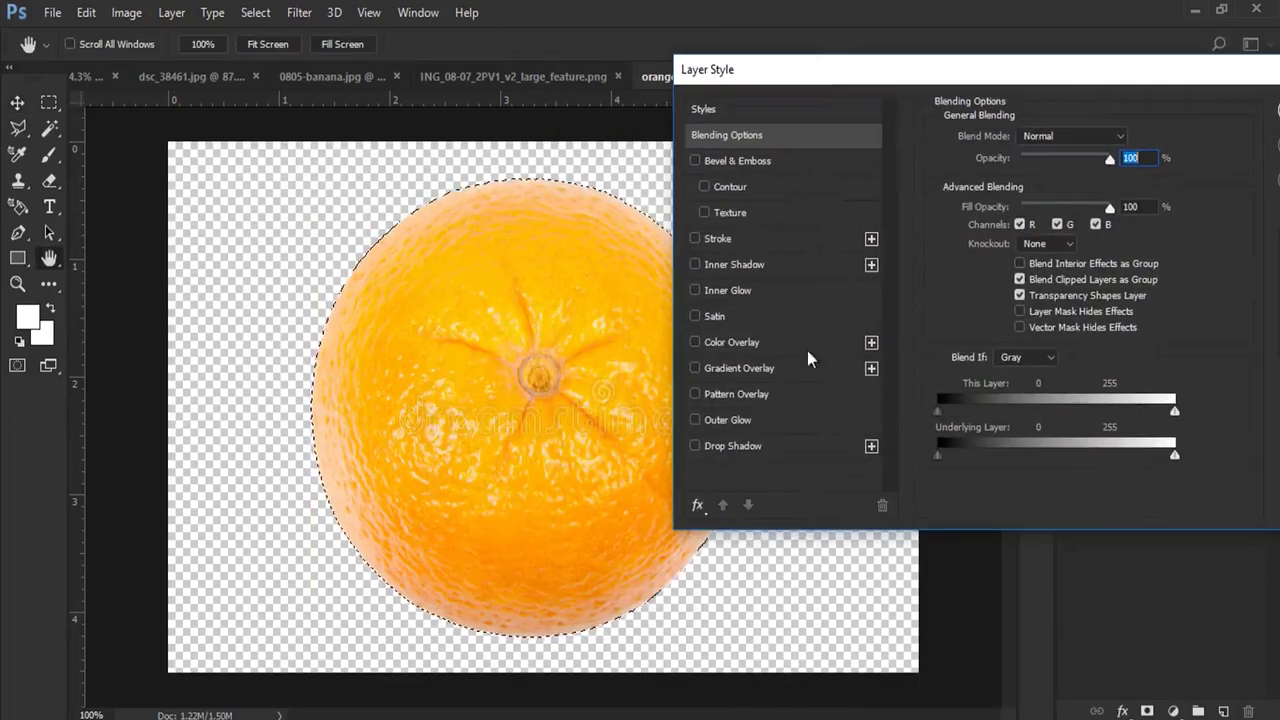
{"action": "left_click", "coordinate": [733, 445]}
{"action": "left_click_drag", "start_coordinate": [1230, 85], "coordinate": [1115, 86]}
{"action": "left_click", "coordinate": [580, 446]}
{"action": "left_click", "coordinate": [614, 266]}
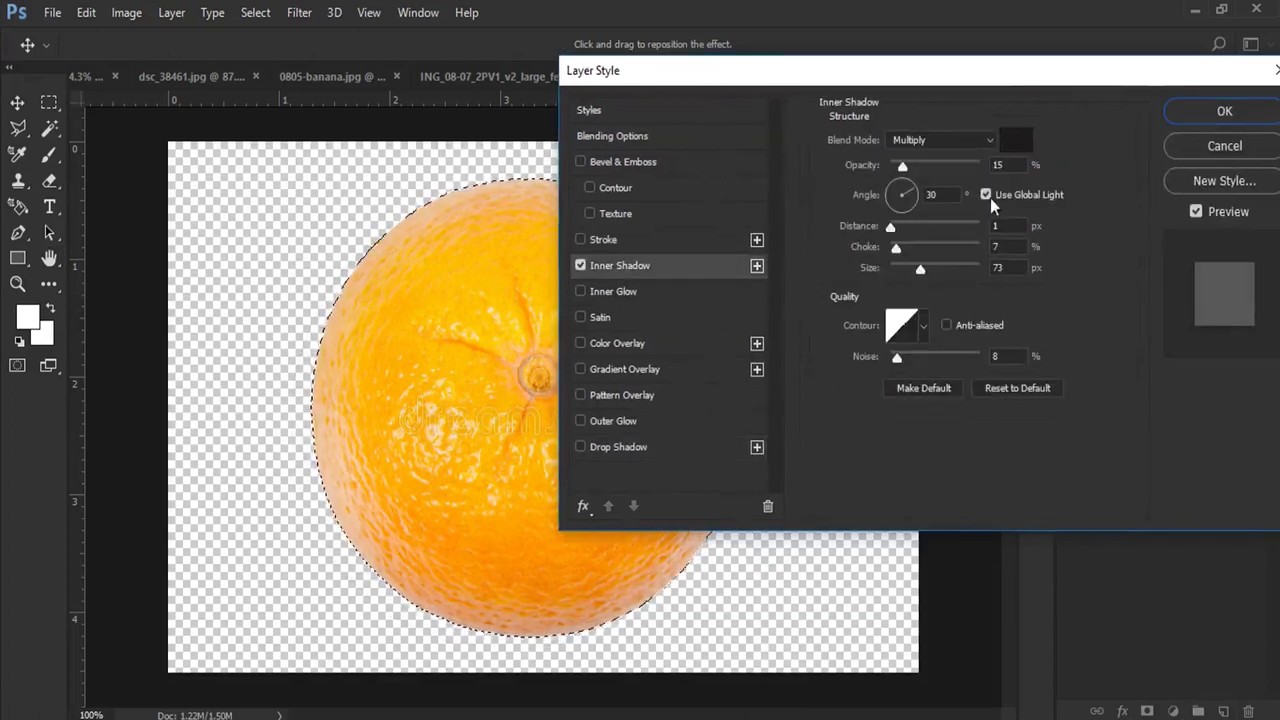
{"action": "left_click_drag", "start_coordinate": [903, 165], "coordinate": [915, 166]}
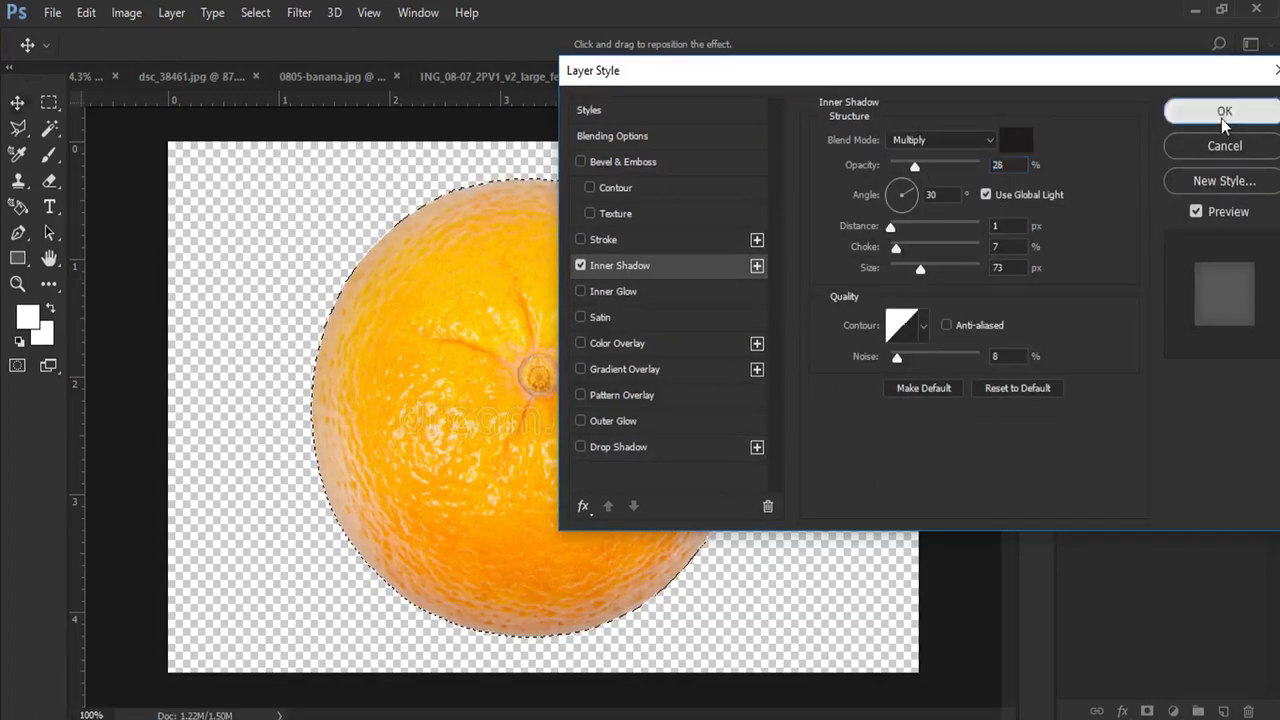
{"action": "left_click", "coordinate": [1222, 113]}
{"action": "right_click", "coordinate": [1140, 204]}
Step: Convert the orange to a smart object and place it in the poster near the breakfast plate
{"action": "left_click", "coordinate": [800, 346]}
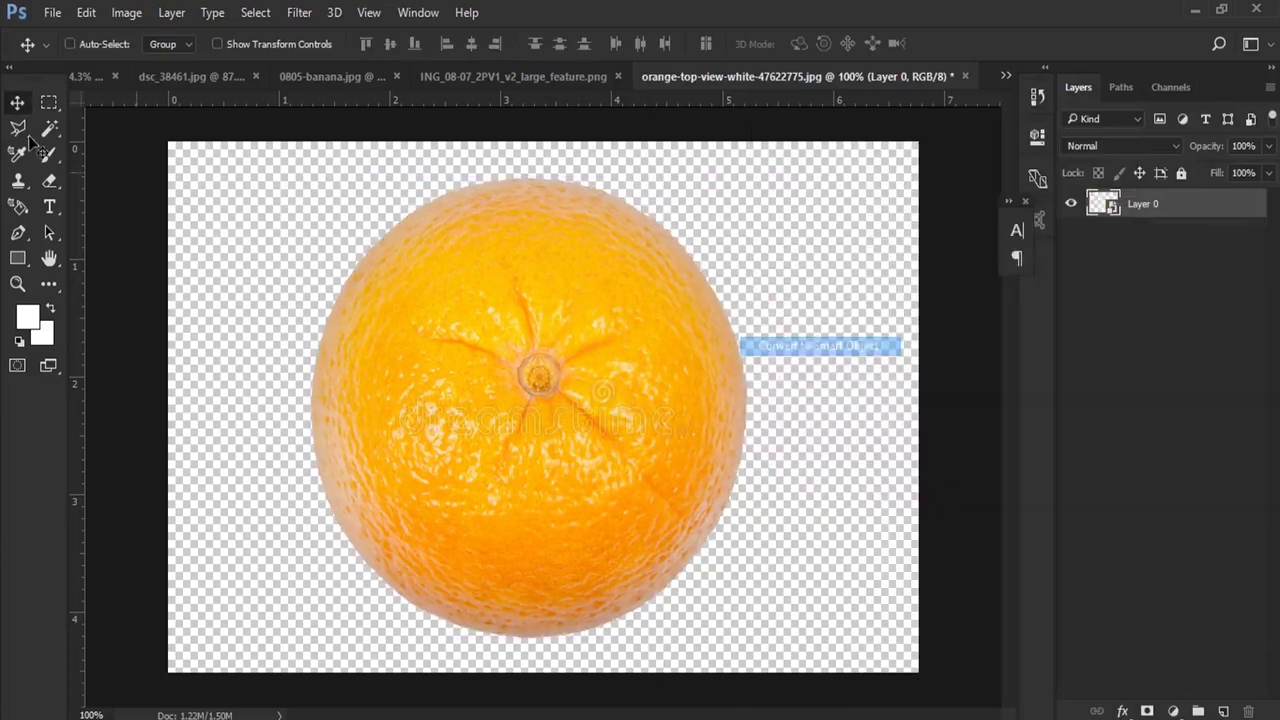
{"action": "left_click_drag", "start_coordinate": [443, 283], "coordinate": [349, 372]}
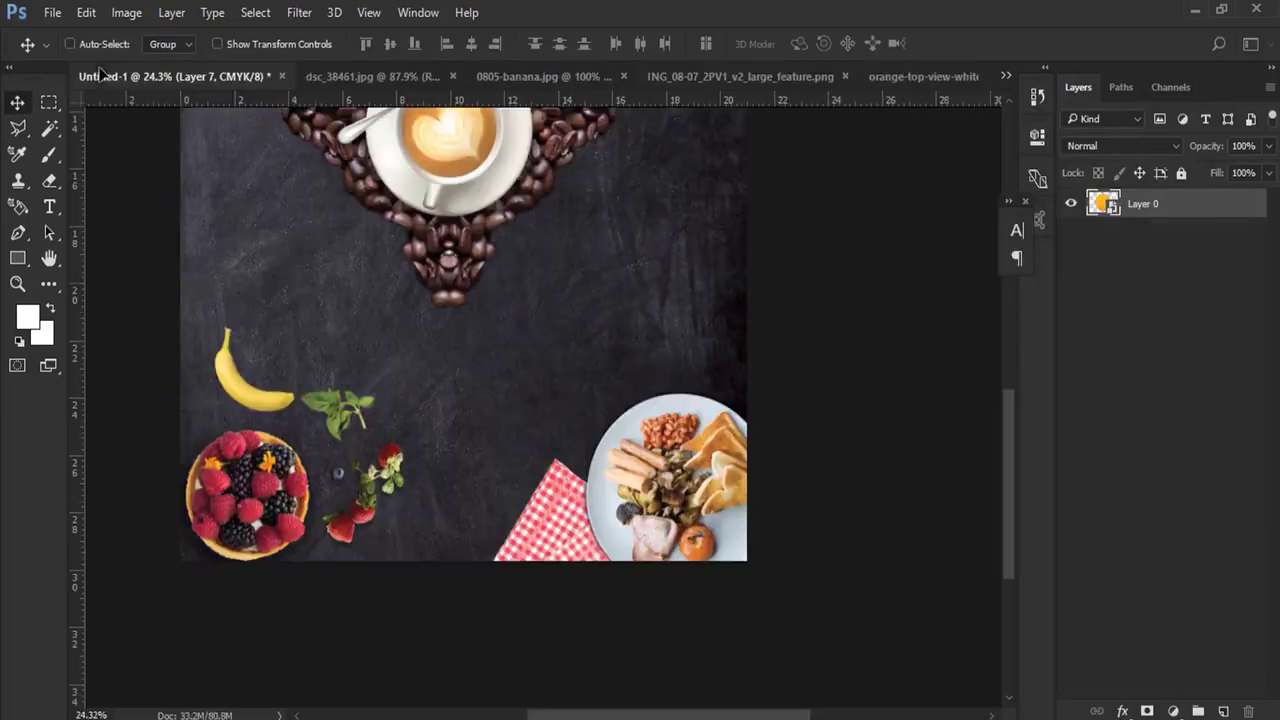
{"action": "key", "text": "ctrl+0"}
{"action": "left_click_drag", "start_coordinate": [671, 543], "coordinate": [697, 547]}
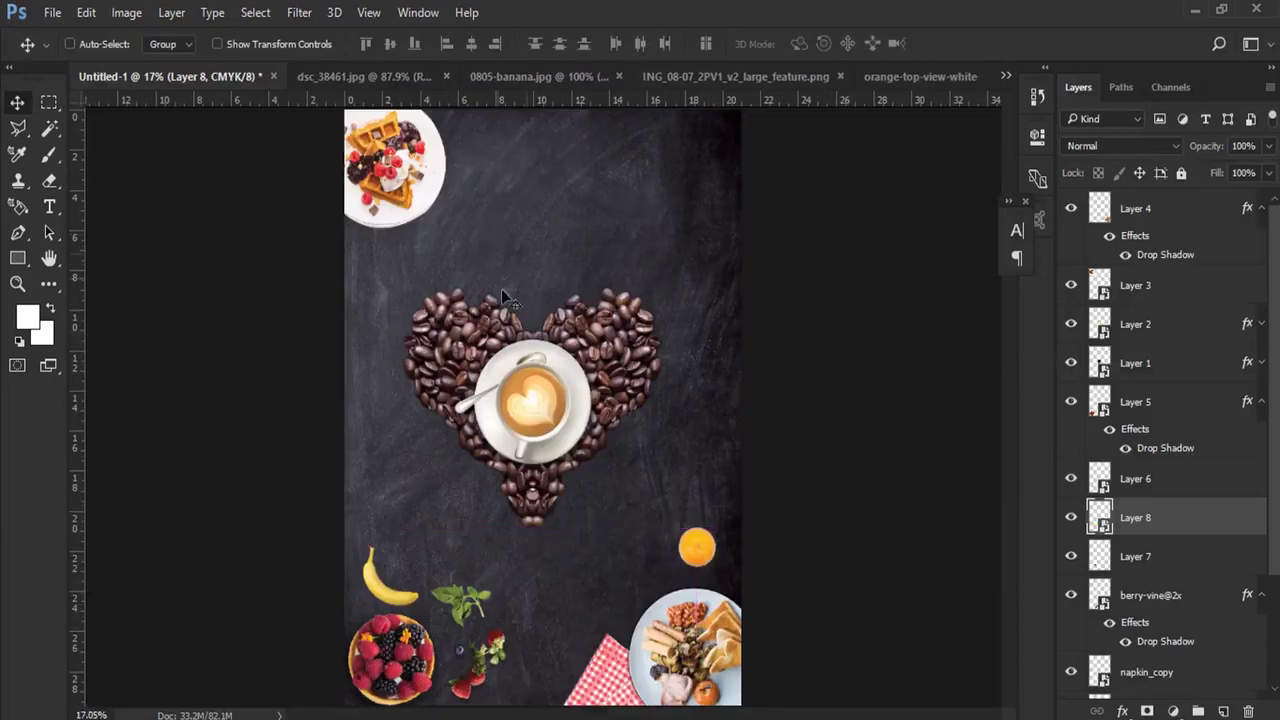
Step: Select the cup and saucer layers and nudge them slightly right inside the coffee-bean heart
{"action": "right_click", "coordinate": [628, 362]}
{"action": "left_click", "coordinate": [655, 372]}
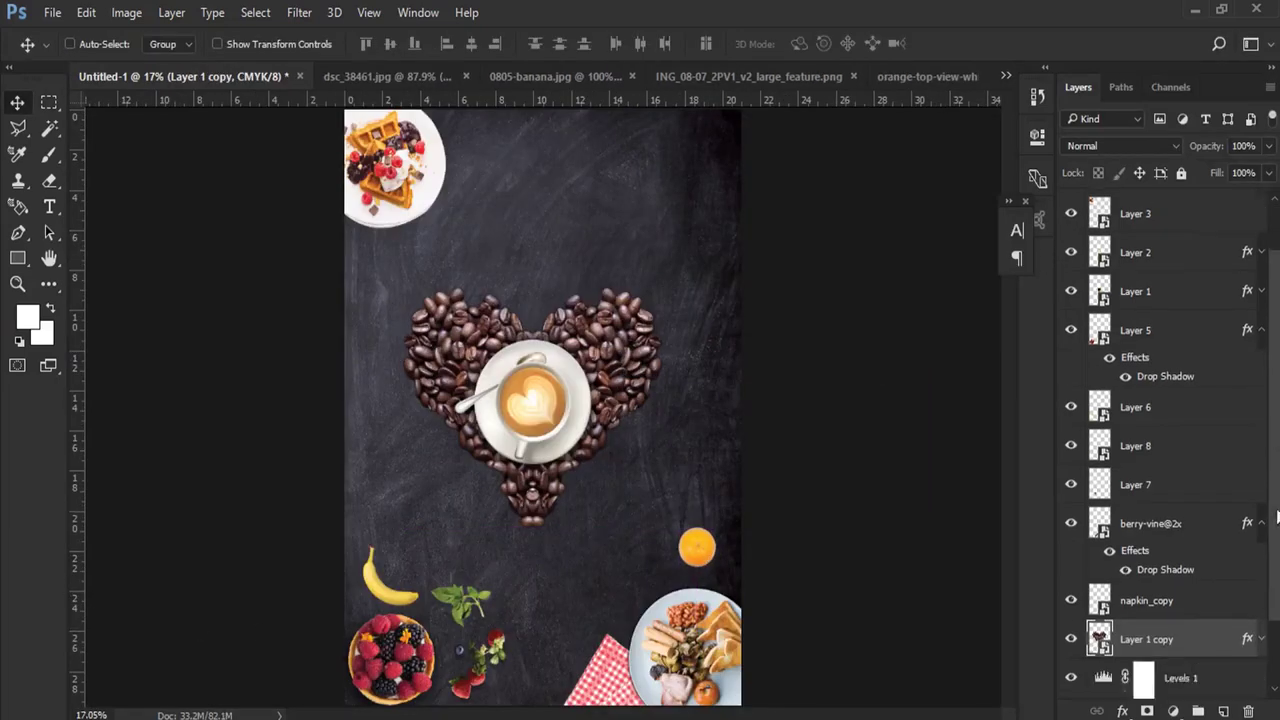
{"action": "right_click", "coordinate": [545, 386]}
{"action": "left_click", "coordinate": [629, 400]}
{"action": "left_click", "coordinate": [1071, 248]}
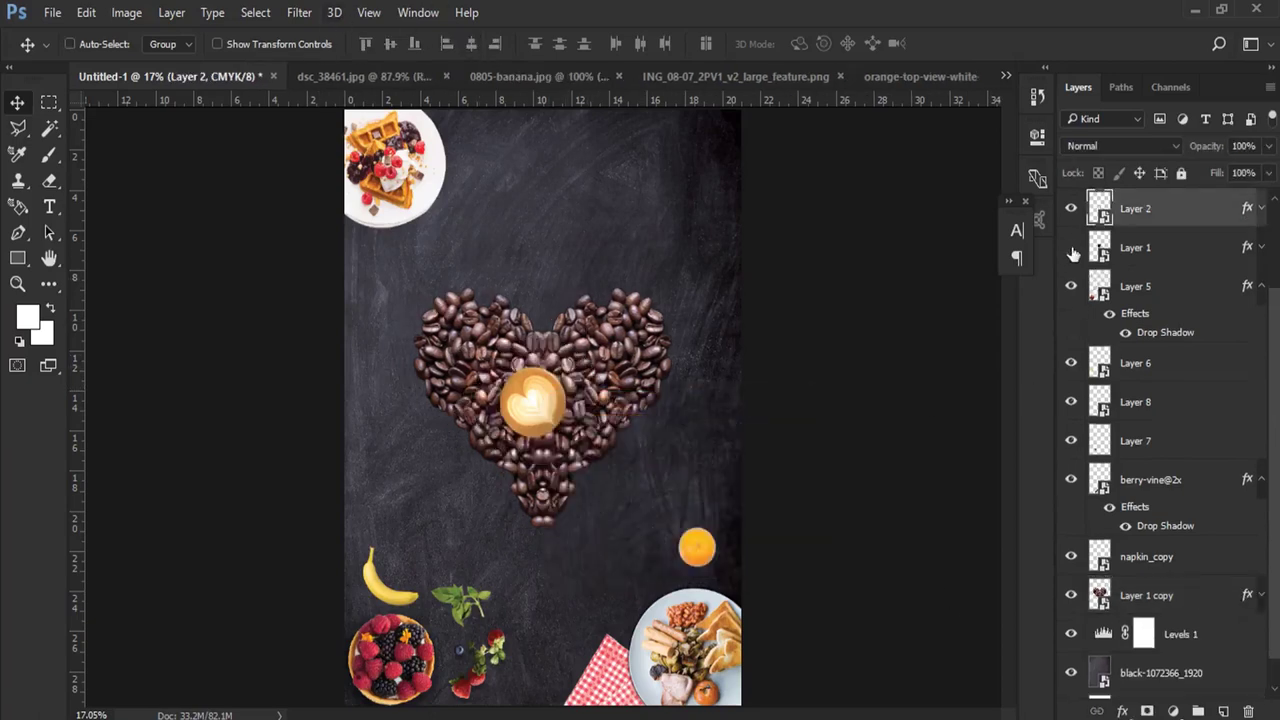
{"action": "left_click", "coordinate": [1135, 247], "text": "shift"}
{"action": "left_click_drag", "start_coordinate": [608, 352], "coordinate": [620, 352]}
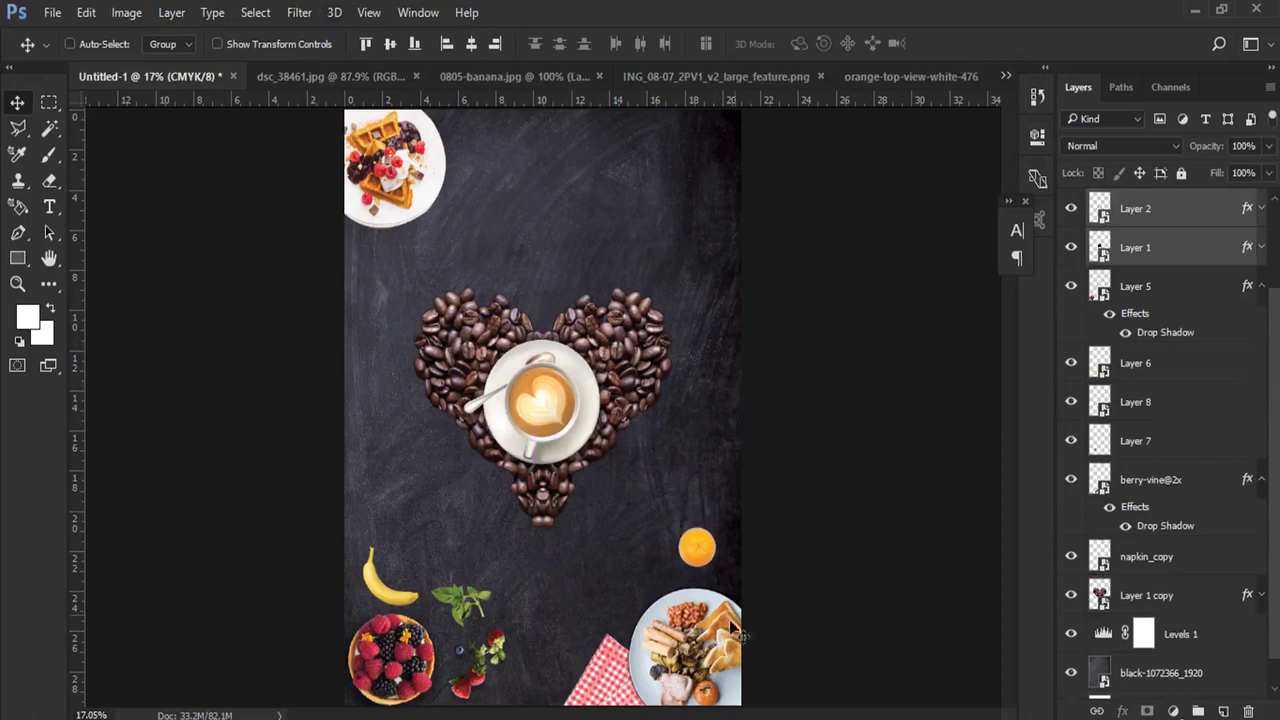
Step: Move the banana beside the orange and flip it
{"action": "right_click", "coordinate": [395, 605]}
{"action": "left_click", "coordinate": [430, 460]}
{"action": "left_click_drag", "start_coordinate": [420, 559], "coordinate": [633, 549]}
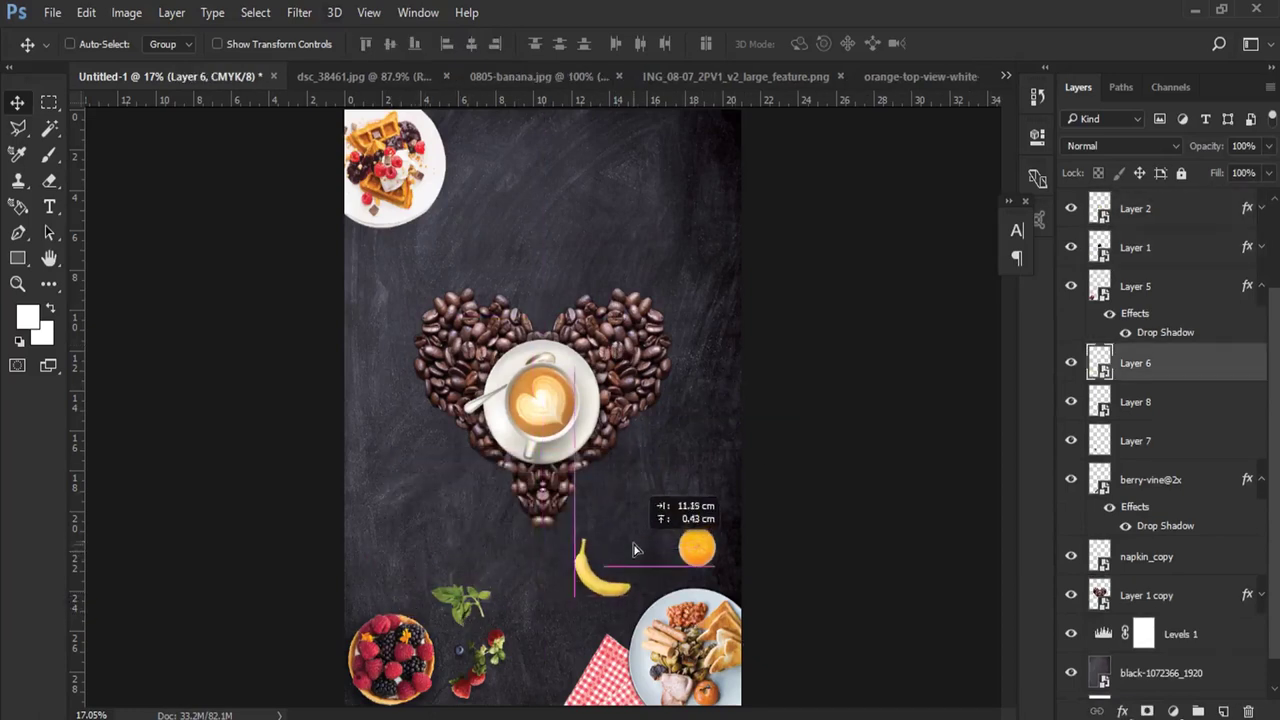
{"action": "key", "text": "ctrl+t"}
{"action": "right_click", "coordinate": [636, 560]}
{"action": "left_click", "coordinate": [690, 626]}
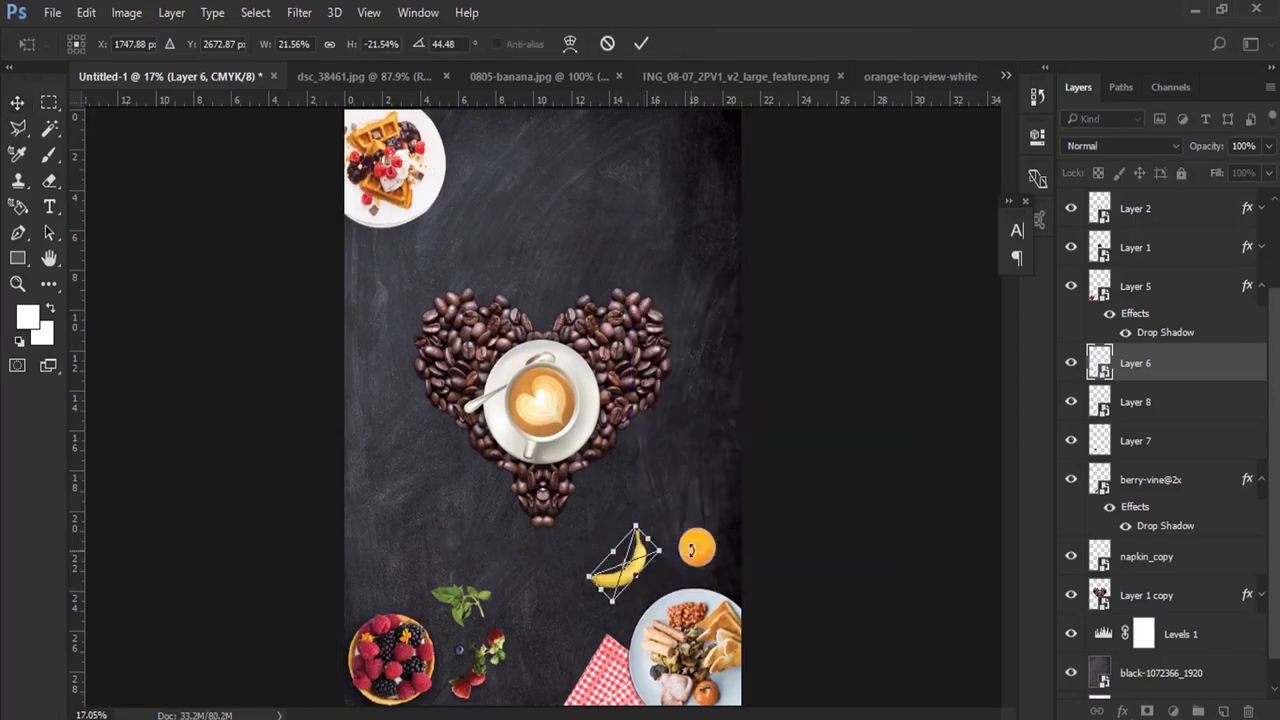
{"action": "left_click_drag", "start_coordinate": [649, 562], "coordinate": [643, 575]}
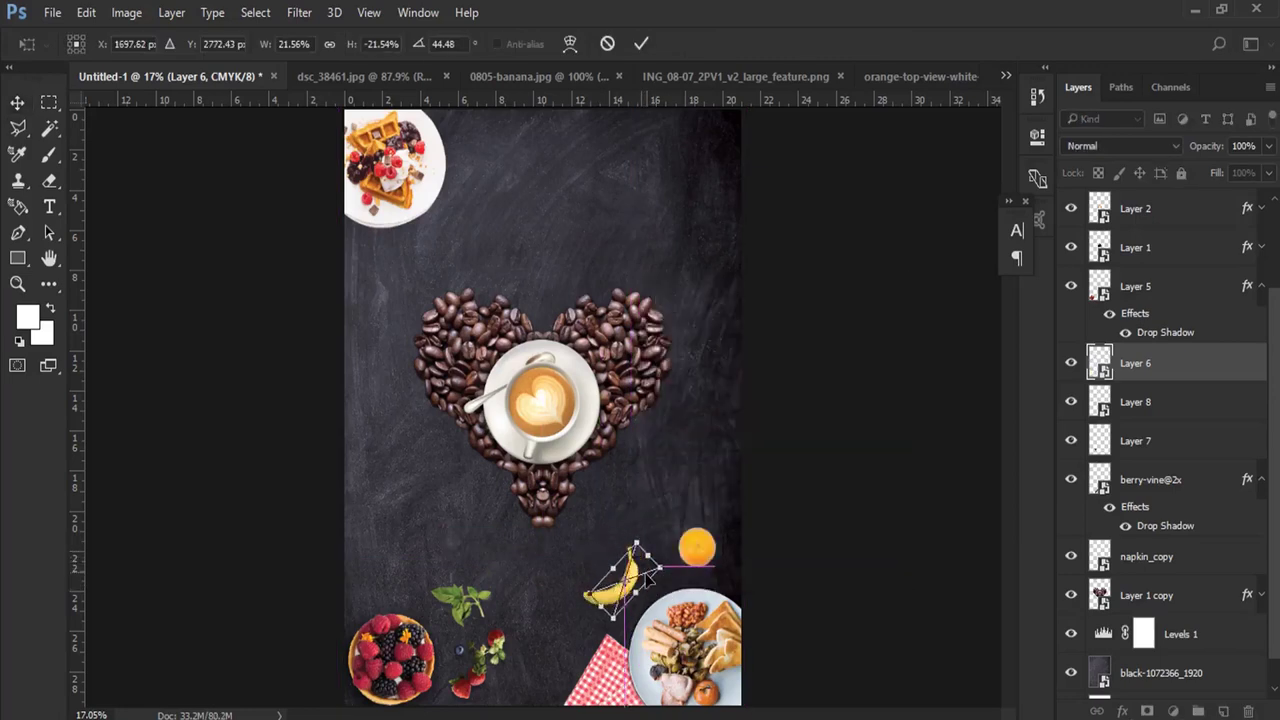
{"action": "key", "text": "Return"}
Step: Flip the banana vertically and rotate it to tilt the other way
{"action": "key", "text": "ctrl"}
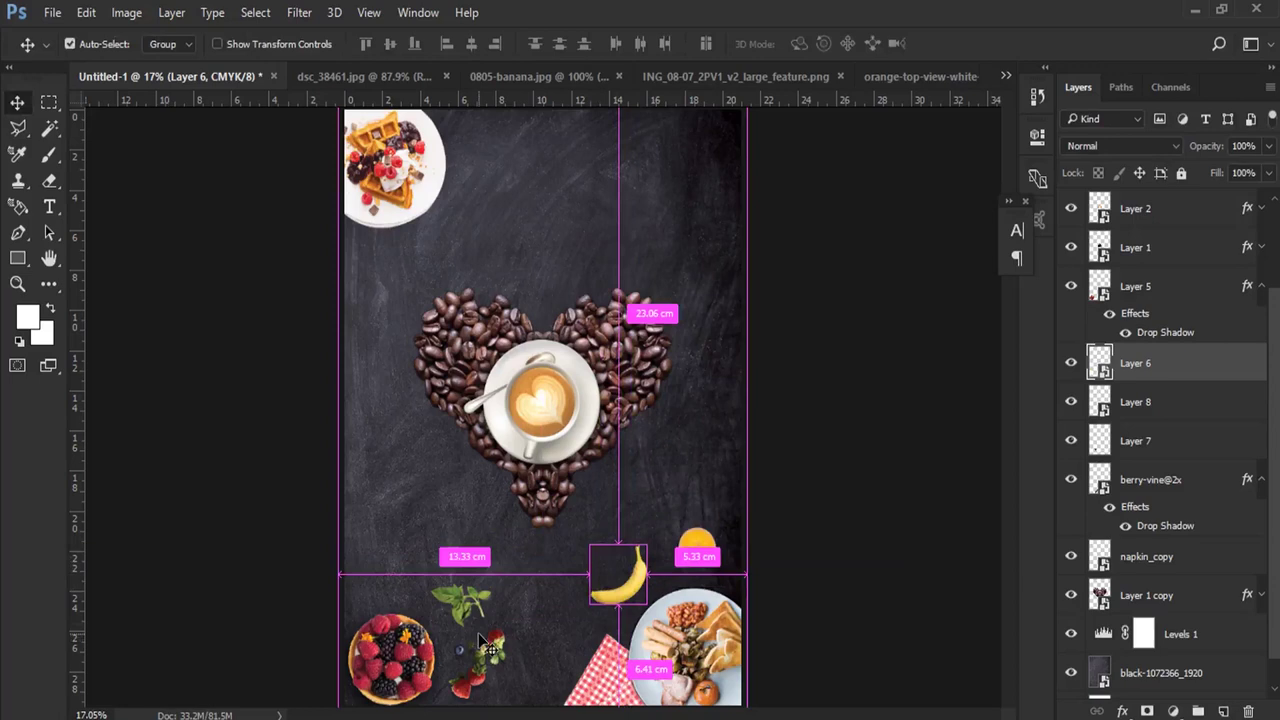
{"action": "key", "text": "ctrl+t"}
{"action": "right_click", "coordinate": [640, 584]}
{"action": "left_click", "coordinate": [674, 563]}
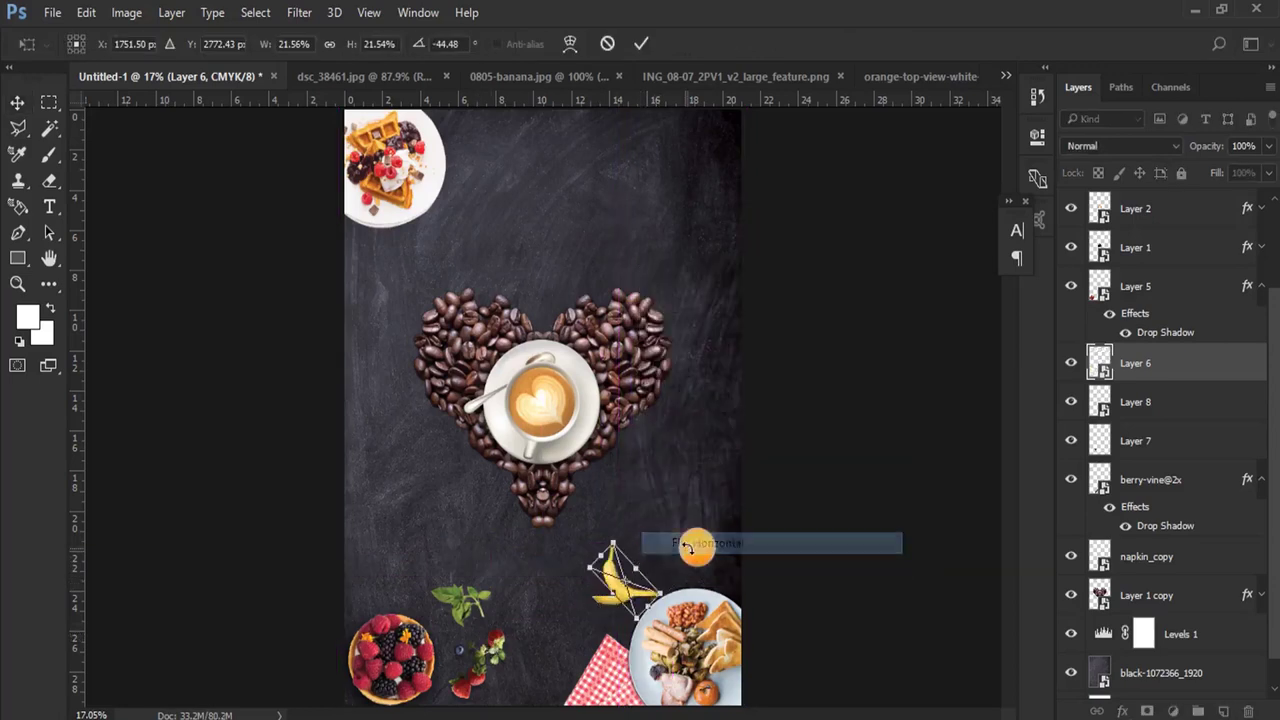
{"action": "left_click_drag", "start_coordinate": [674, 565], "coordinate": [652, 655]}
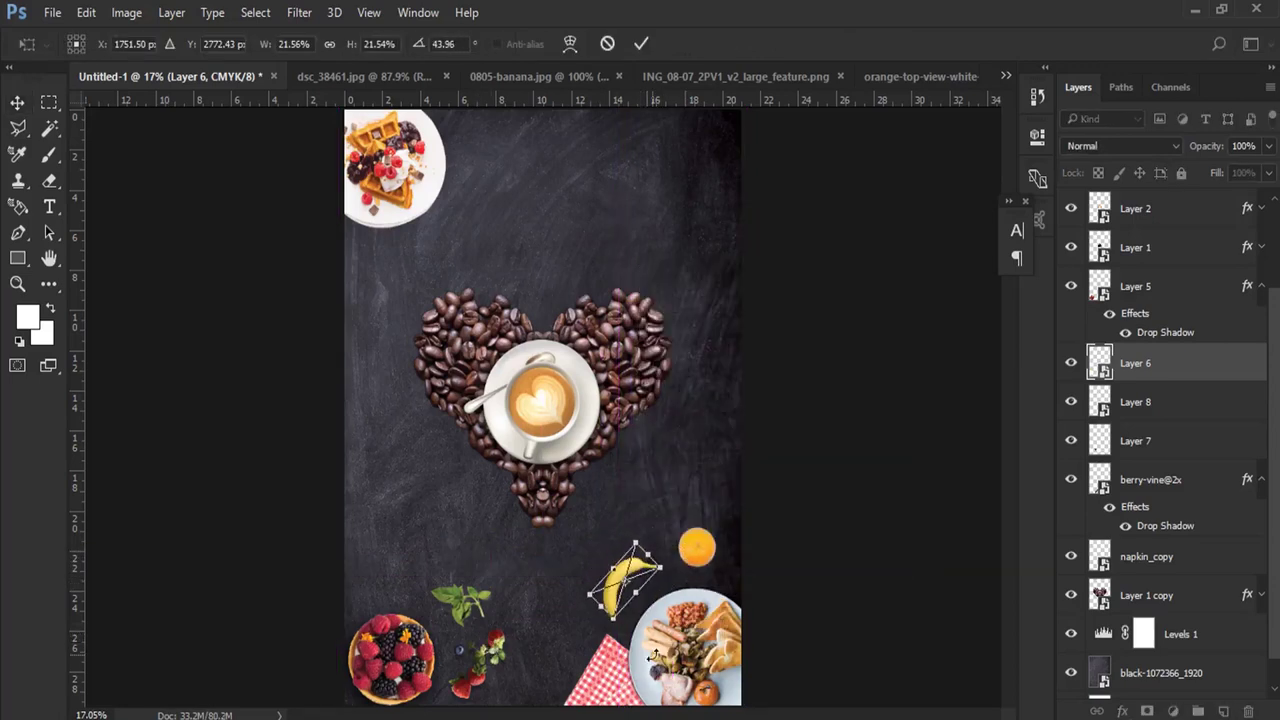
{"action": "key", "text": "Return"}
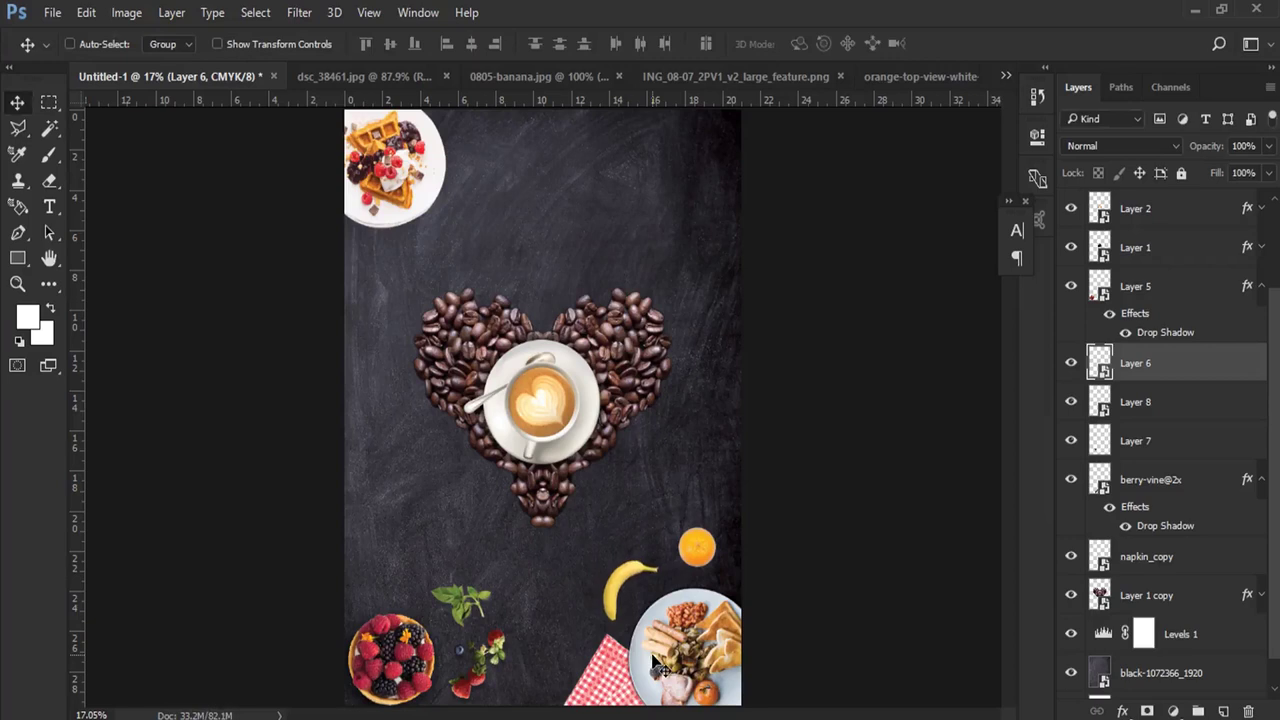
Step: Move the basil leaf (Layer 7) up-left above the berries
{"action": "right_click", "coordinate": [476, 608]}
{"action": "left_click", "coordinate": [506, 635]}
{"action": "right_click", "coordinate": [470, 602]}
{"action": "key", "text": "Escape"}
{"action": "right_click", "coordinate": [455, 598]}
{"action": "left_click", "coordinate": [500, 528]}
{"action": "mouse_move", "coordinate": [455, 590]}
{"action": "left_mouse_down"}
{"action": "mouse_move", "coordinate": [369, 547]}
{"action": "mouse_move", "coordinate": [411, 566]}
{"action": "left_mouse_up"}
{"action": "key", "text": "ctrl+t"}
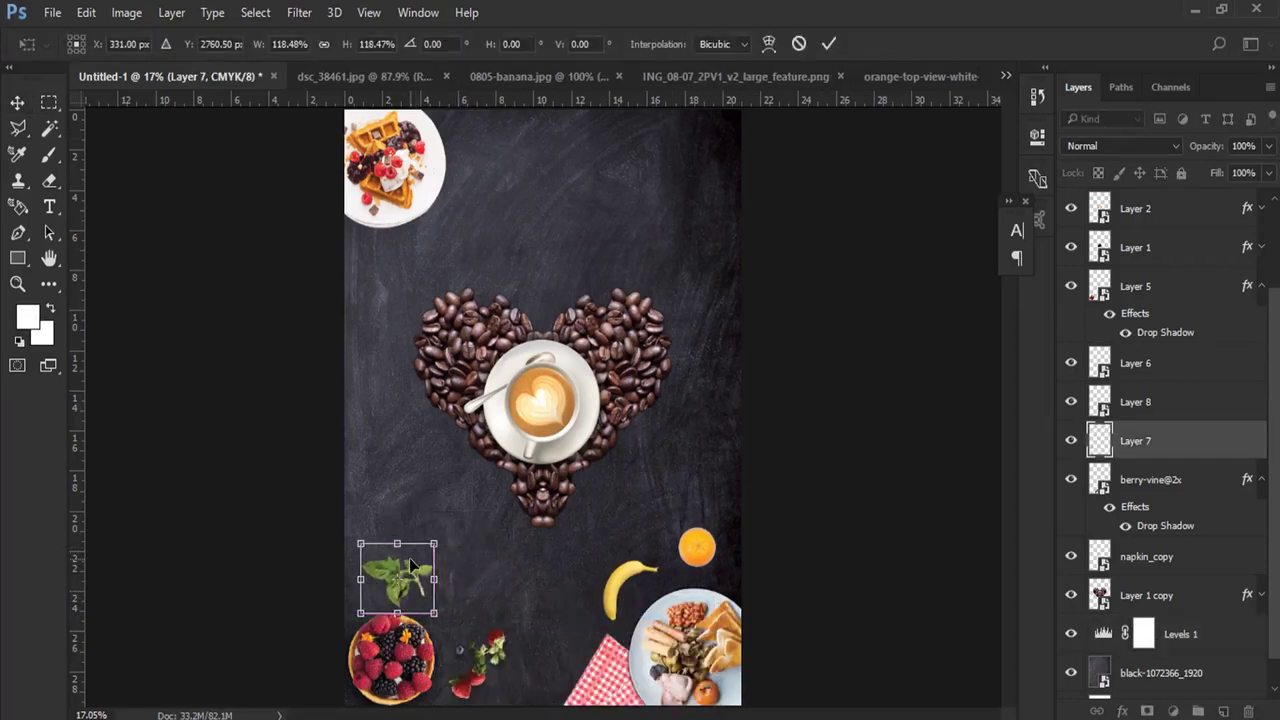
{"action": "key", "text": "Return"}
Step: Tilt the berry-vine@2x layer and move it up-left beside the tart
{"action": "right_click", "coordinate": [516, 665]}
{"action": "left_click", "coordinate": [530, 534]}
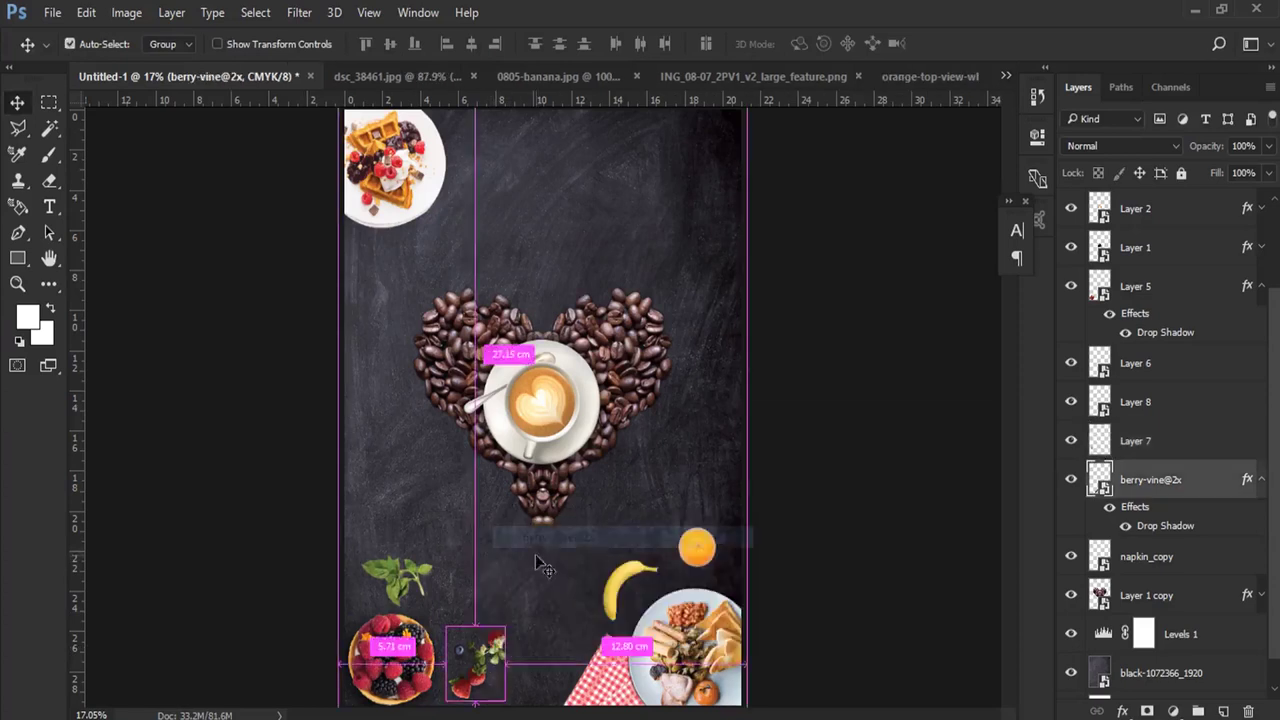
{"action": "key", "text": "ctrl+t"}
{"action": "left_click_drag", "start_coordinate": [545, 528], "coordinate": [488, 585]}
{"action": "left_click_drag", "start_coordinate": [500, 673], "coordinate": [495, 658]}
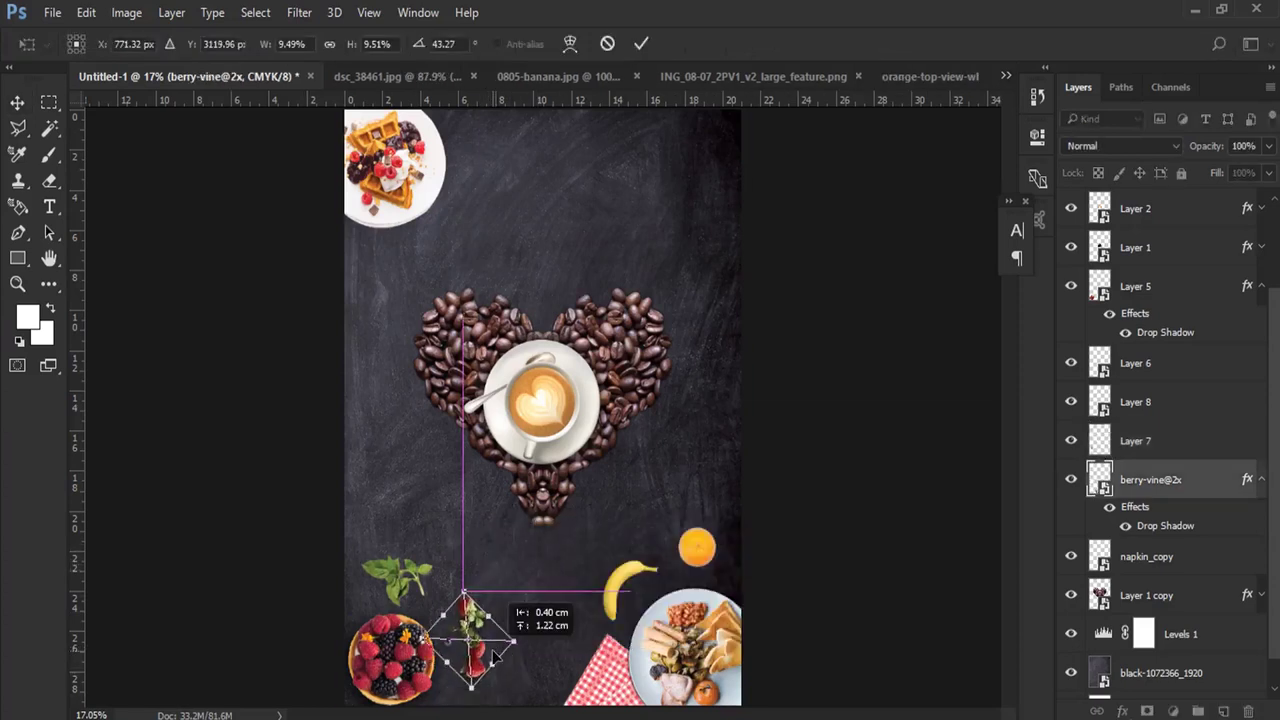
{"action": "key", "text": "Return"}
Step: Close the orange, ingredients and banana images without saving
{"action": "left_click", "coordinate": [935, 76]}
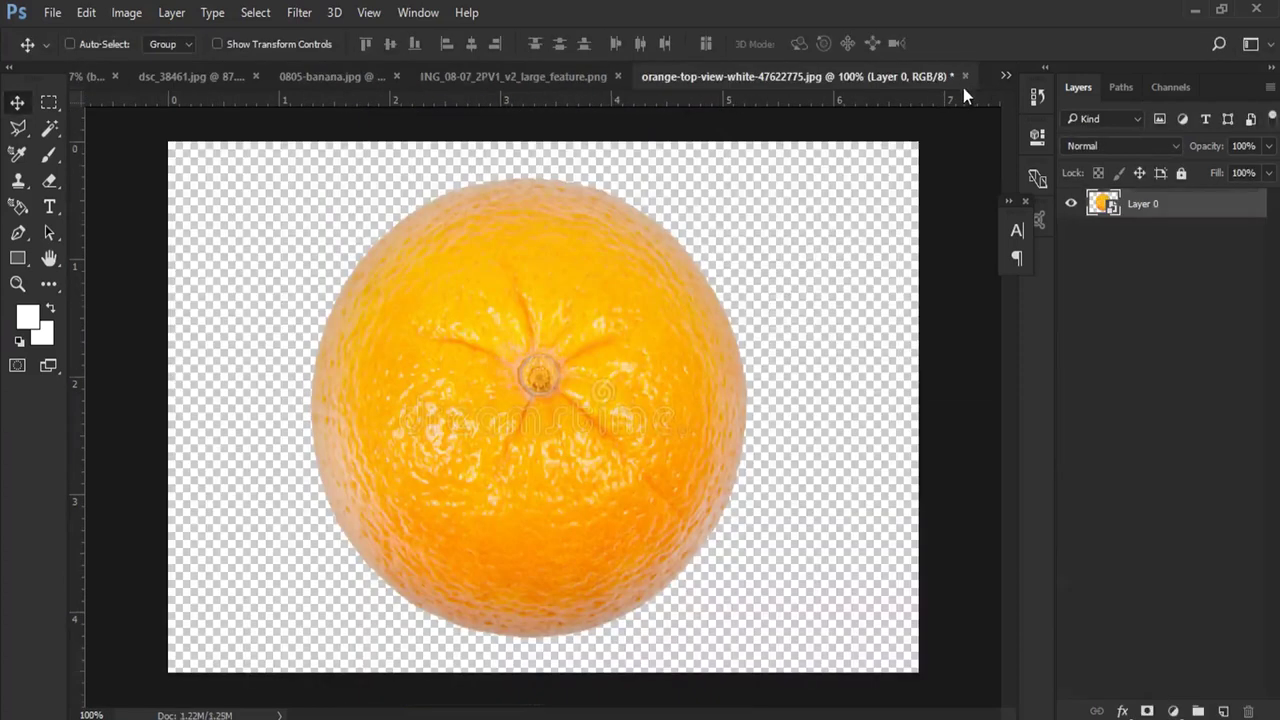
{"action": "key", "text": "n"}
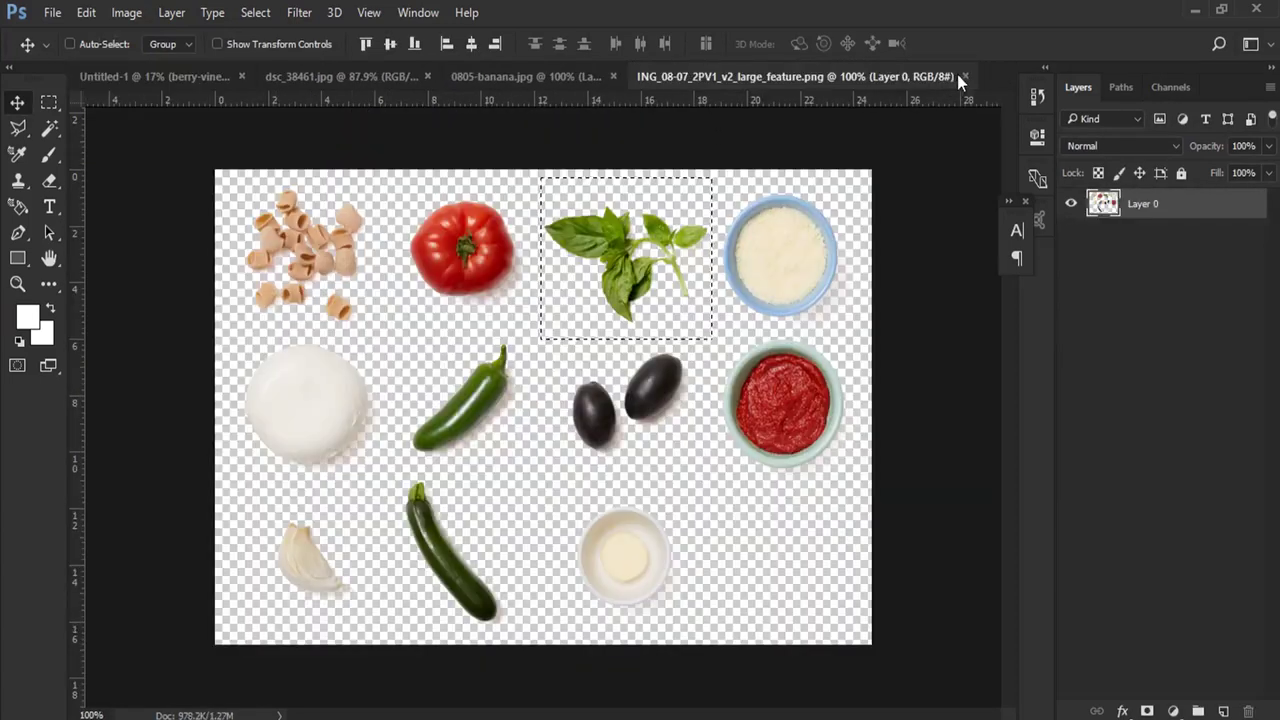
{"action": "left_click", "coordinate": [964, 76]}
{"action": "left_click", "coordinate": [635, 76]}
{"action": "left_click", "coordinate": [760, 76]}
{"action": "left_click", "coordinate": [664, 294]}
Step: Open coffee-and-cake.png and marquee-select its left cake half for the poster
{"action": "key", "text": "alt+Tab"}
{"action": "mouse_move", "coordinate": [610, 400]}
{"action": "left_mouse_down"}
{"action": "mouse_move", "coordinate": [310, 690]}
{"action": "mouse_move", "coordinate": [798, 84]}
{"action": "left_mouse_up"}
{"action": "left_click", "coordinate": [48, 102]}
{"action": "left_click_drag", "start_coordinate": [337, 263], "coordinate": [583, 563]}
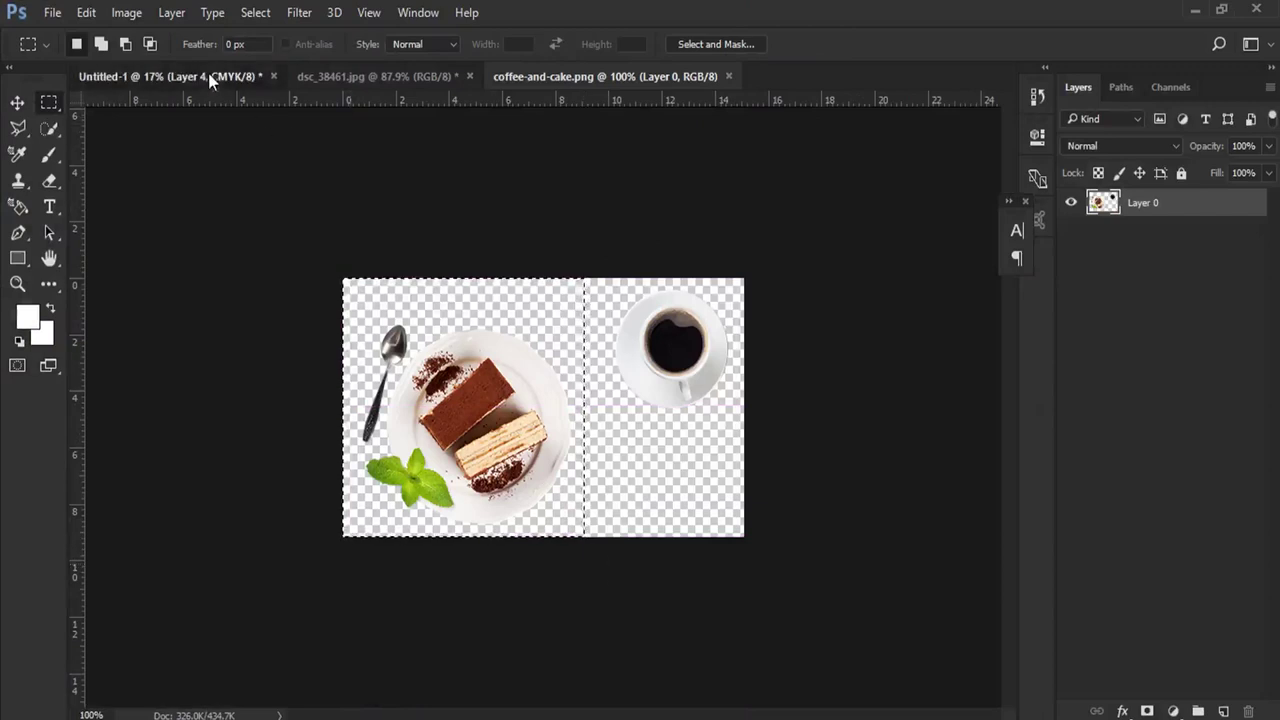
{"action": "left_click", "coordinate": [208, 73]}
Step: Scale the pasted cake plate (Layer 9) to about 340% and set it top-right
{"action": "key", "text": "ctrl+t"}
{"action": "mouse_move", "coordinate": [560, 388]}
{"action": "left_mouse_down"}
{"action": "mouse_move", "coordinate": [660, 323]}
{"action": "mouse_move", "coordinate": [746, 198]}
{"action": "left_mouse_up"}
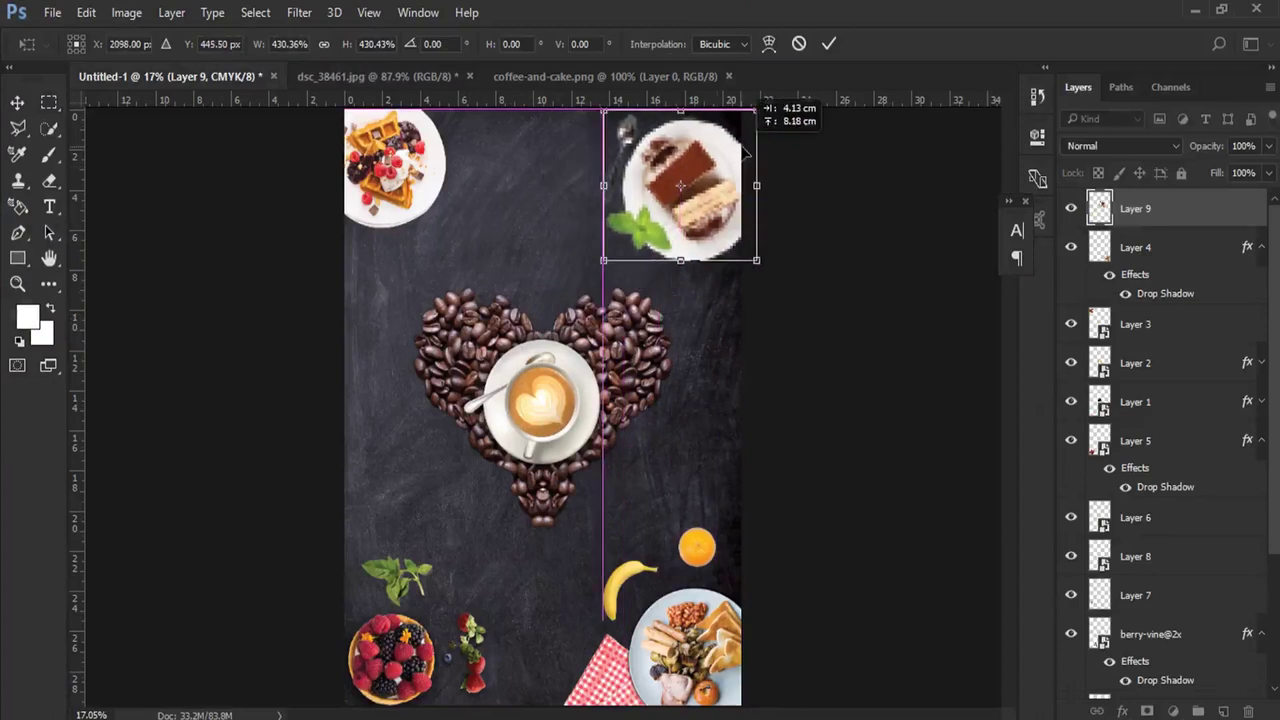
{"action": "left_click_drag", "start_coordinate": [760, 243], "coordinate": [733, 220]}
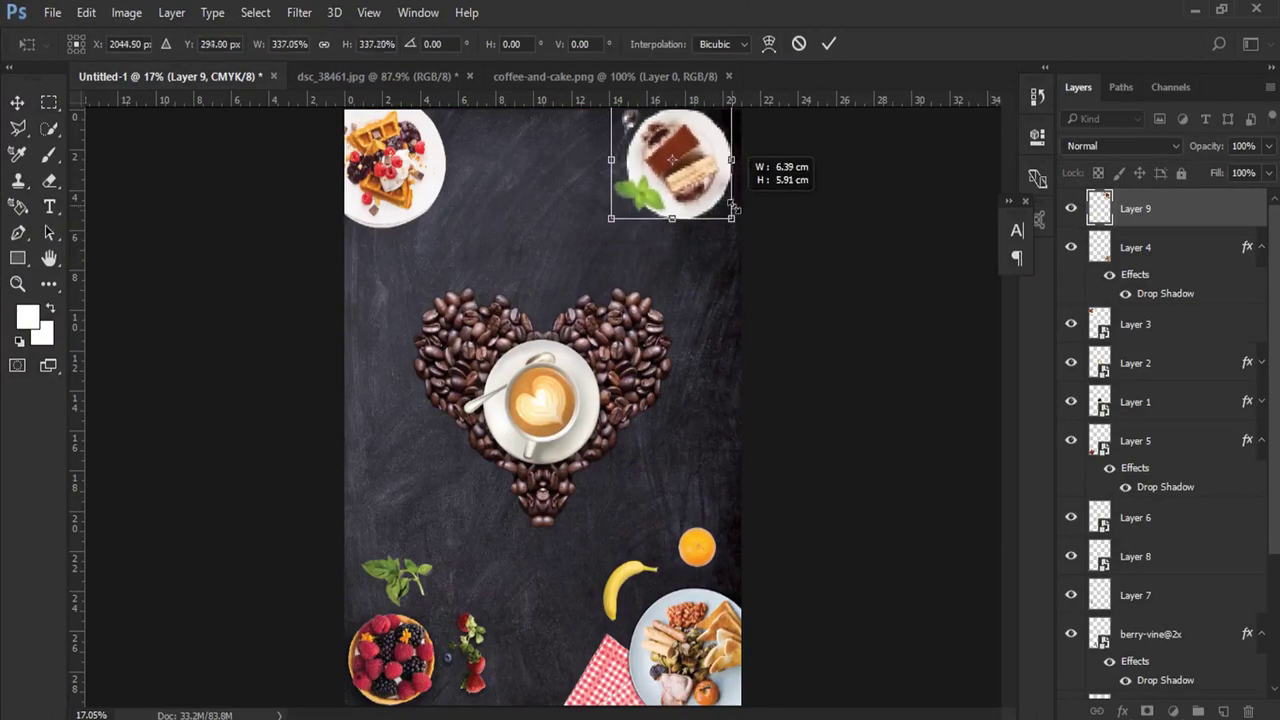
{"action": "left_click_drag", "start_coordinate": [706, 152], "coordinate": [718, 160]}
{"action": "key", "text": "Return"}
{"action": "key", "text": "m"}
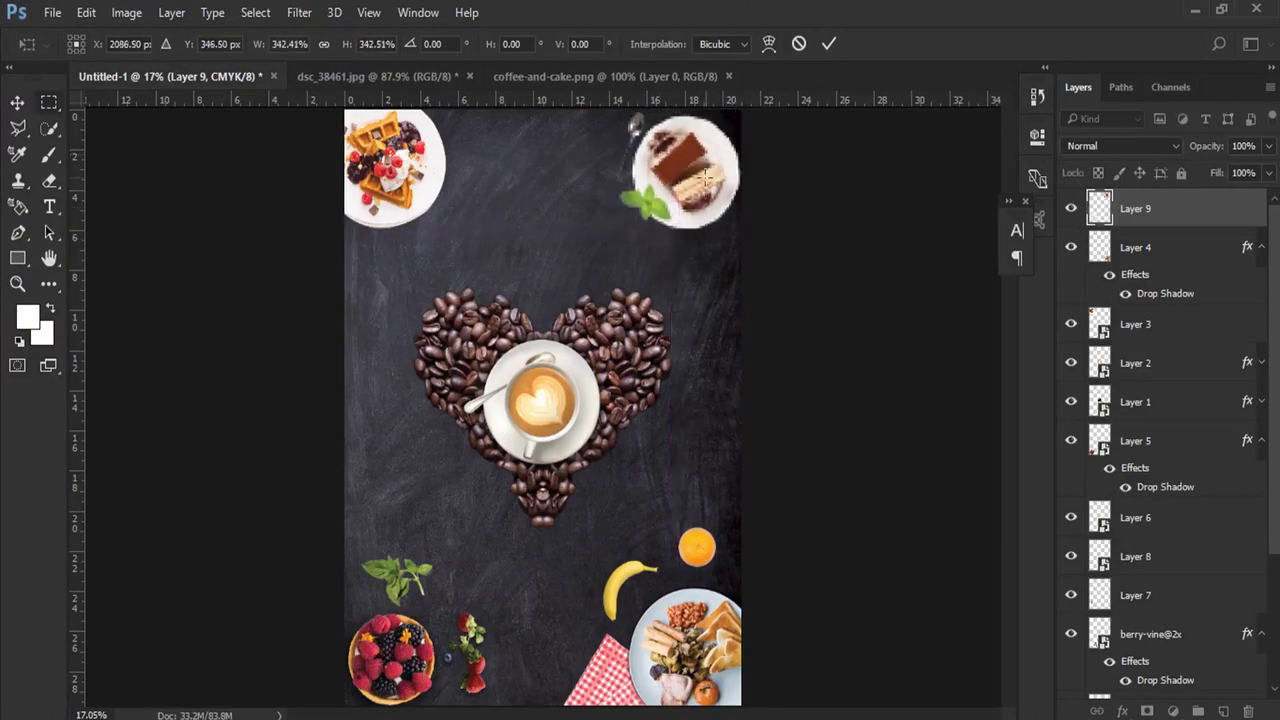
{"action": "right_click", "coordinate": [1163, 213]}
Step: Give Layer 9's cake plate a drop shadow with 19% opacity, 15% spread and 70 px size
{"action": "left_click", "coordinate": [885, 121]}
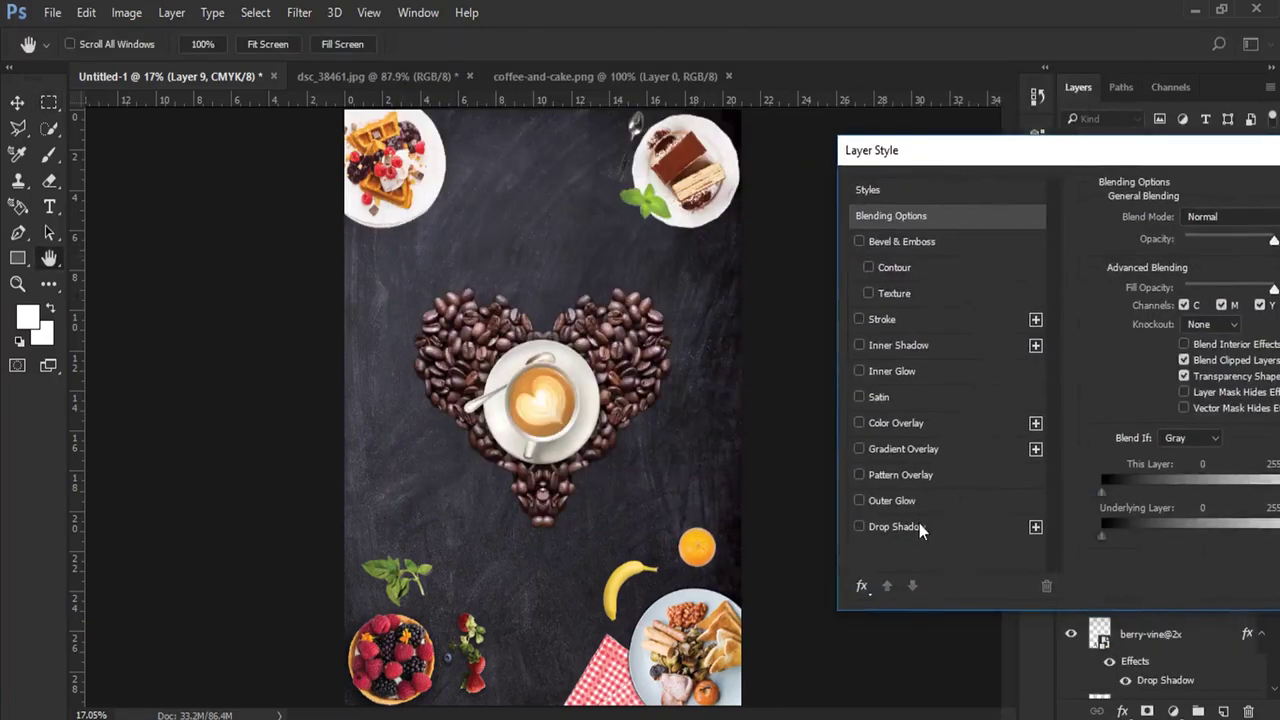
{"action": "left_click", "coordinate": [919, 529]}
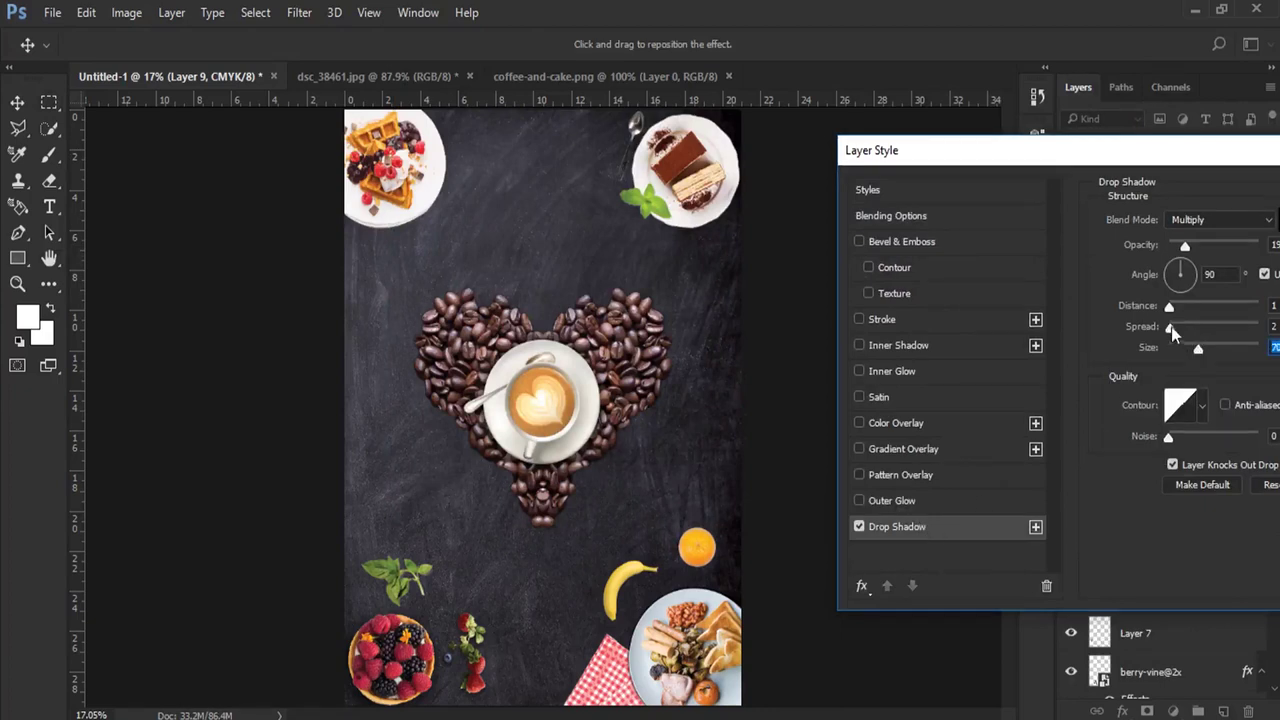
{"action": "left_click_drag", "start_coordinate": [1148, 146], "coordinate": [745, 218]}
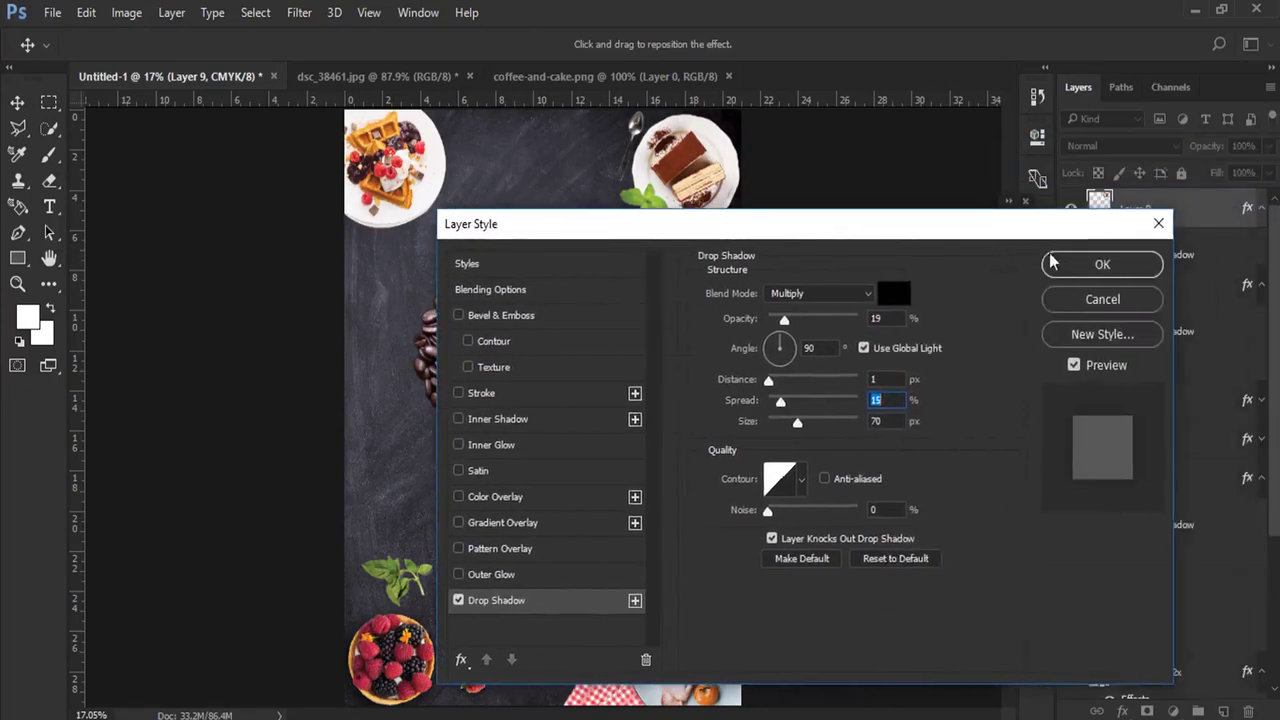
{"action": "left_click", "coordinate": [1103, 263]}
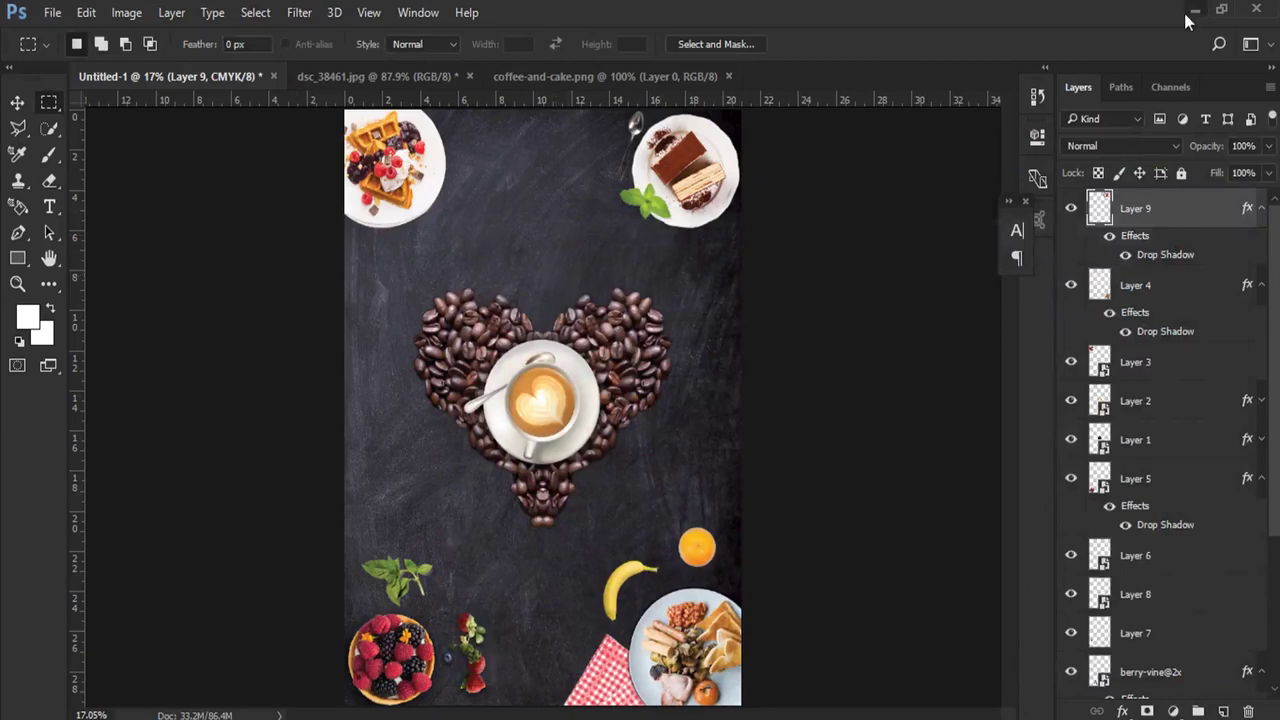
{"action": "left_click", "coordinate": [1194, 10]}
Step: Place the eggs image in the poster, shrunk and rotated beside the cake
{"action": "mouse_move", "coordinate": [610, 600]}
{"action": "left_mouse_down"}
{"action": "mouse_move", "coordinate": [310, 695]}
{"action": "mouse_move", "coordinate": [540, 651]}
{"action": "left_mouse_up"}
{"action": "mouse_move", "coordinate": [697, 265]}
{"action": "left_mouse_down"}
{"action": "mouse_move", "coordinate": [510, 400]}
{"action": "mouse_move", "coordinate": [467, 478]}
{"action": "mouse_move", "coordinate": [395, 444]}
{"action": "left_mouse_up"}
{"action": "mouse_move", "coordinate": [448, 507]}
{"action": "left_mouse_down"}
{"action": "mouse_move", "coordinate": [628, 214]}
{"action": "mouse_move", "coordinate": [622, 185]}
{"action": "left_mouse_up"}
{"action": "left_click_drag", "start_coordinate": [636, 236], "coordinate": [602, 206]}
{"action": "key", "text": "Return"}
Step: Move the eggs left of the coffee-bean heart and enlarge them slightly
{"action": "key", "text": "m"}
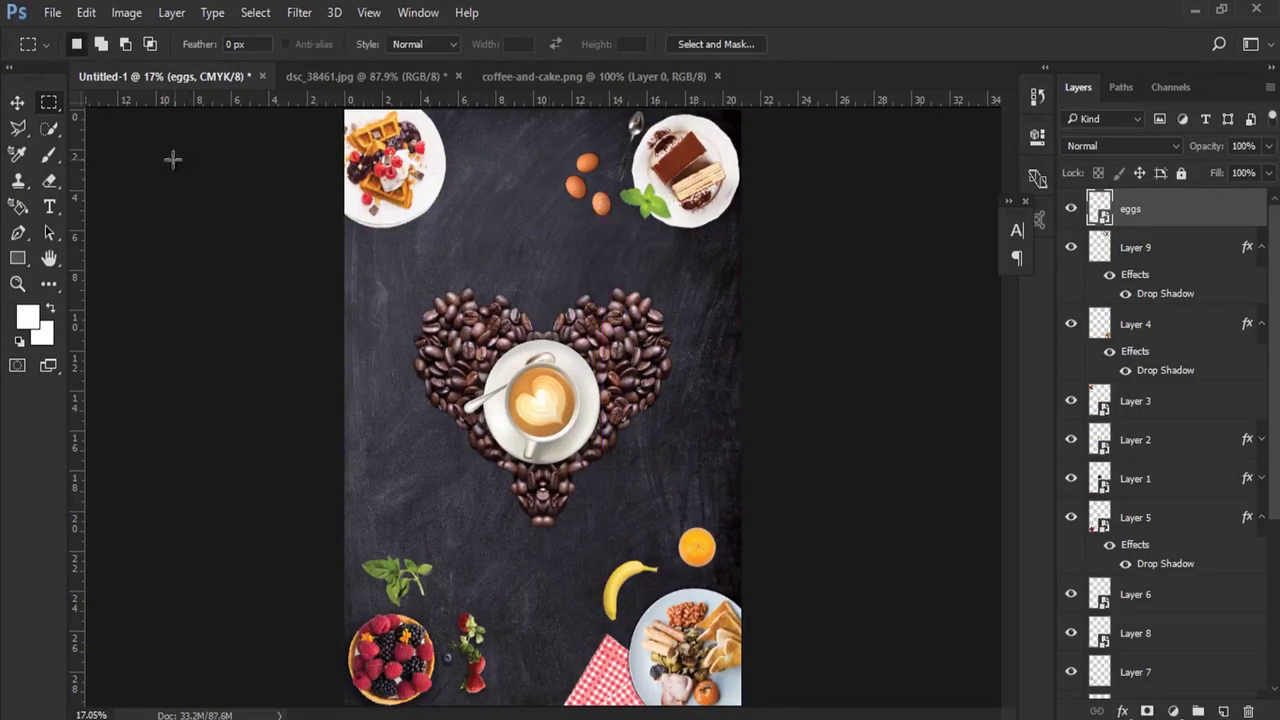
{"action": "left_click", "coordinate": [17, 104]}
{"action": "mouse_move", "coordinate": [568, 205]}
{"action": "left_mouse_down"}
{"action": "mouse_move", "coordinate": [570, 190]}
{"action": "mouse_move", "coordinate": [603, 191]}
{"action": "left_mouse_up"}
{"action": "key", "text": "ctrl+t"}
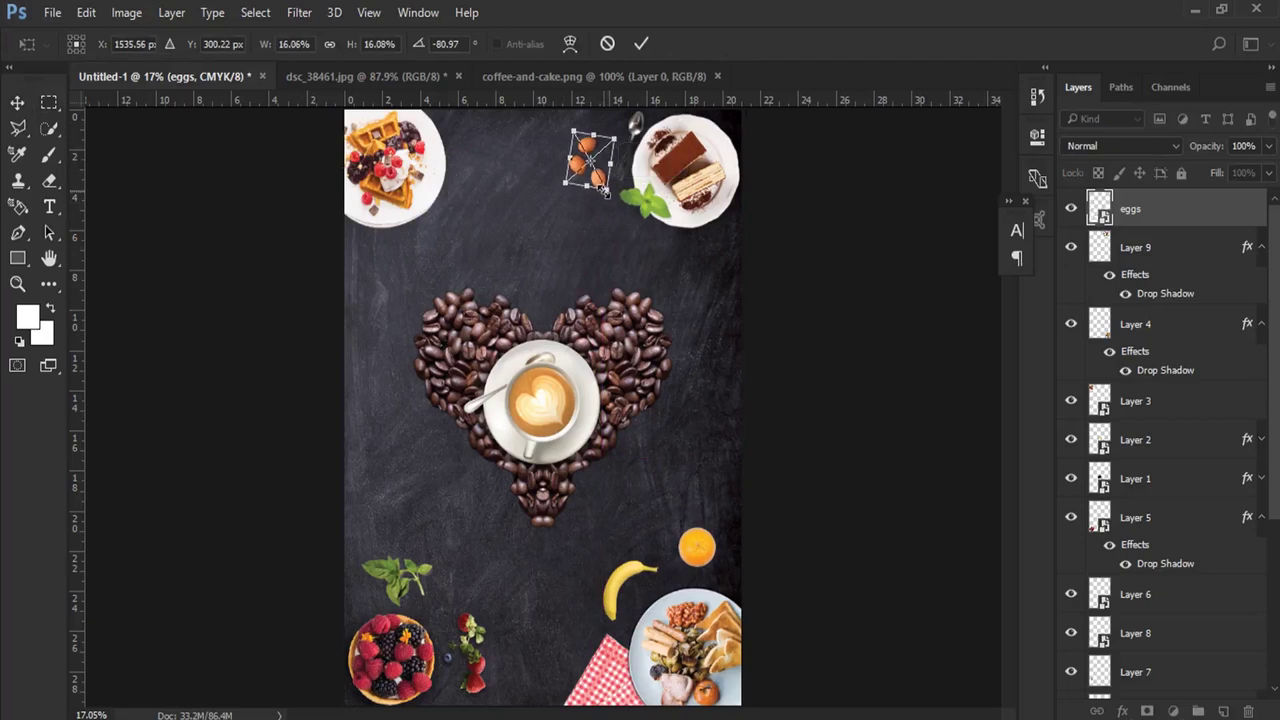
{"action": "key", "text": "Return"}
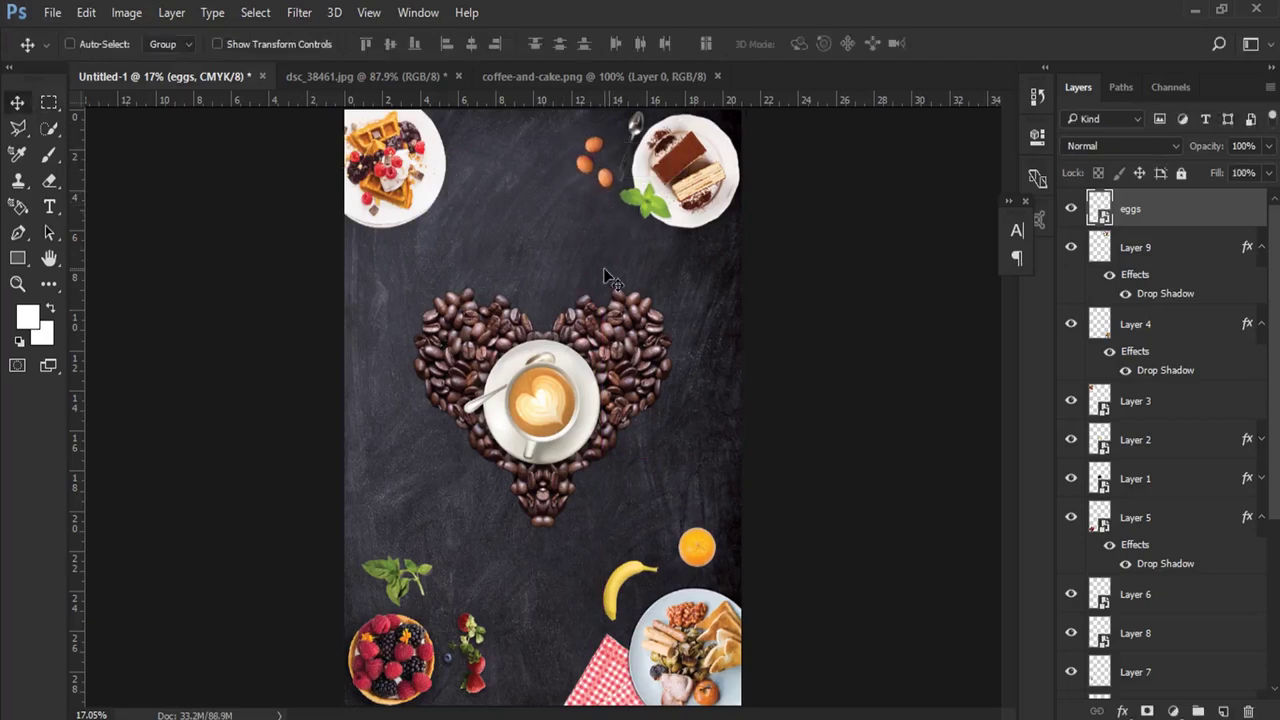
{"action": "left_click_drag", "start_coordinate": [598, 178], "coordinate": [380, 398]}
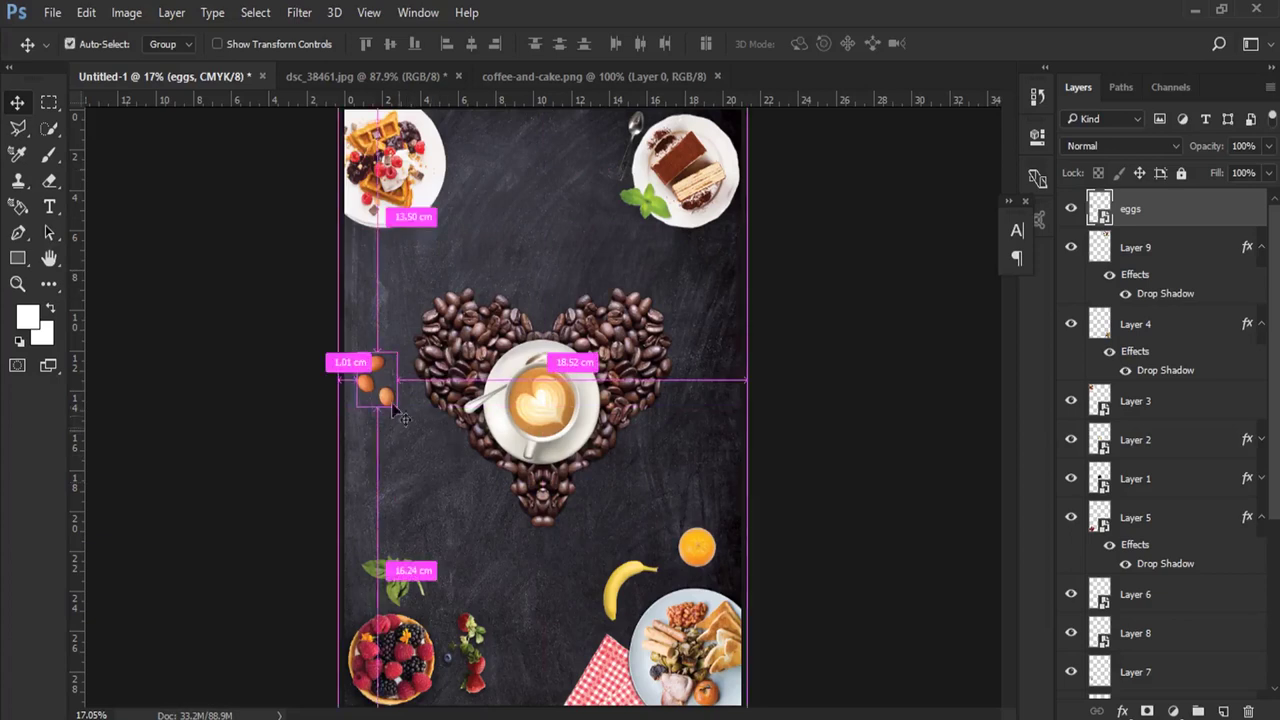
{"action": "key", "text": "ctrl+t"}
{"action": "left_click_drag", "start_coordinate": [395, 343], "coordinate": [416, 338]}
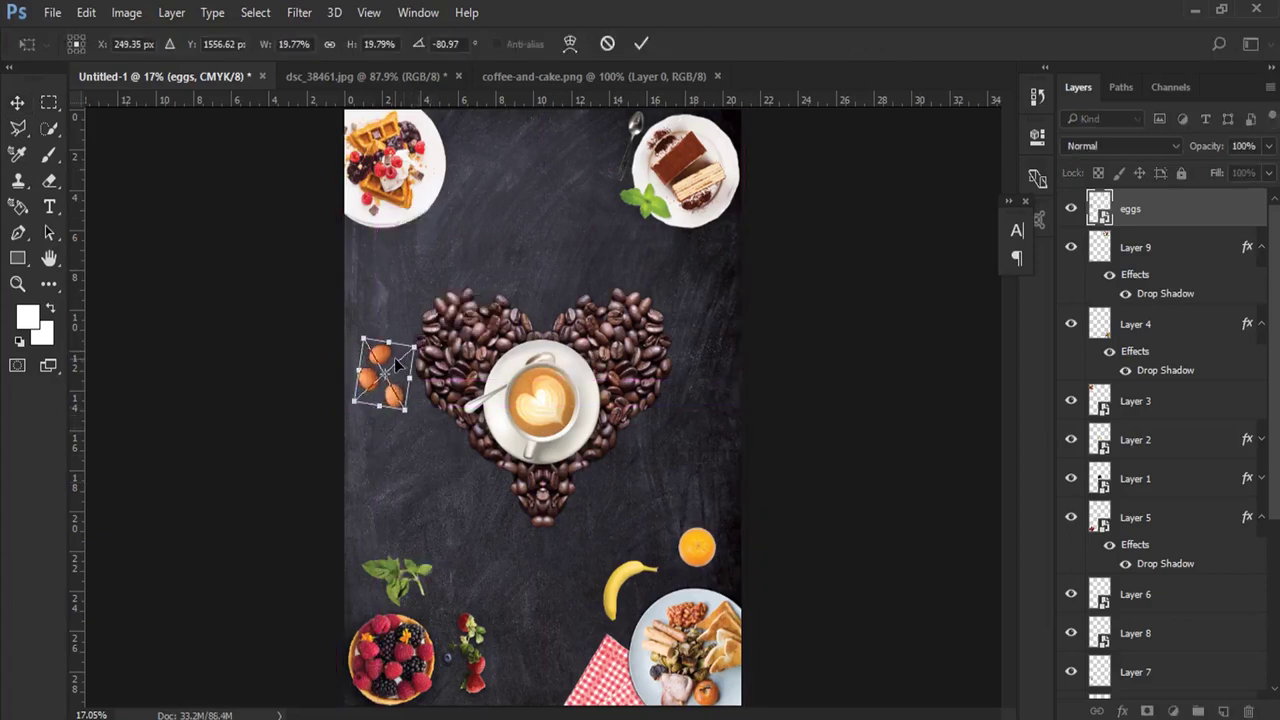
{"action": "key", "text": "Return"}
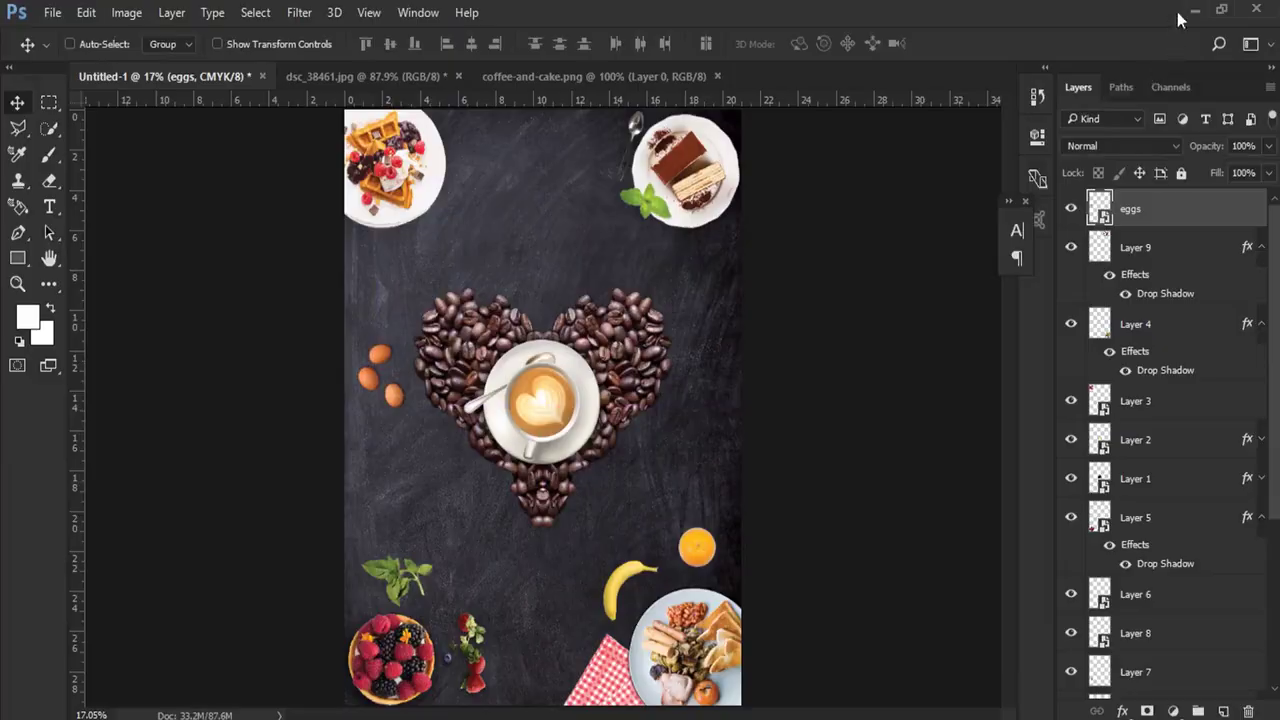
Step: Open croissant-isolated-on-white-background_1203-3657.jpg from the cafe image folder in Photoshop
{"action": "left_click", "coordinate": [1192, 10]}
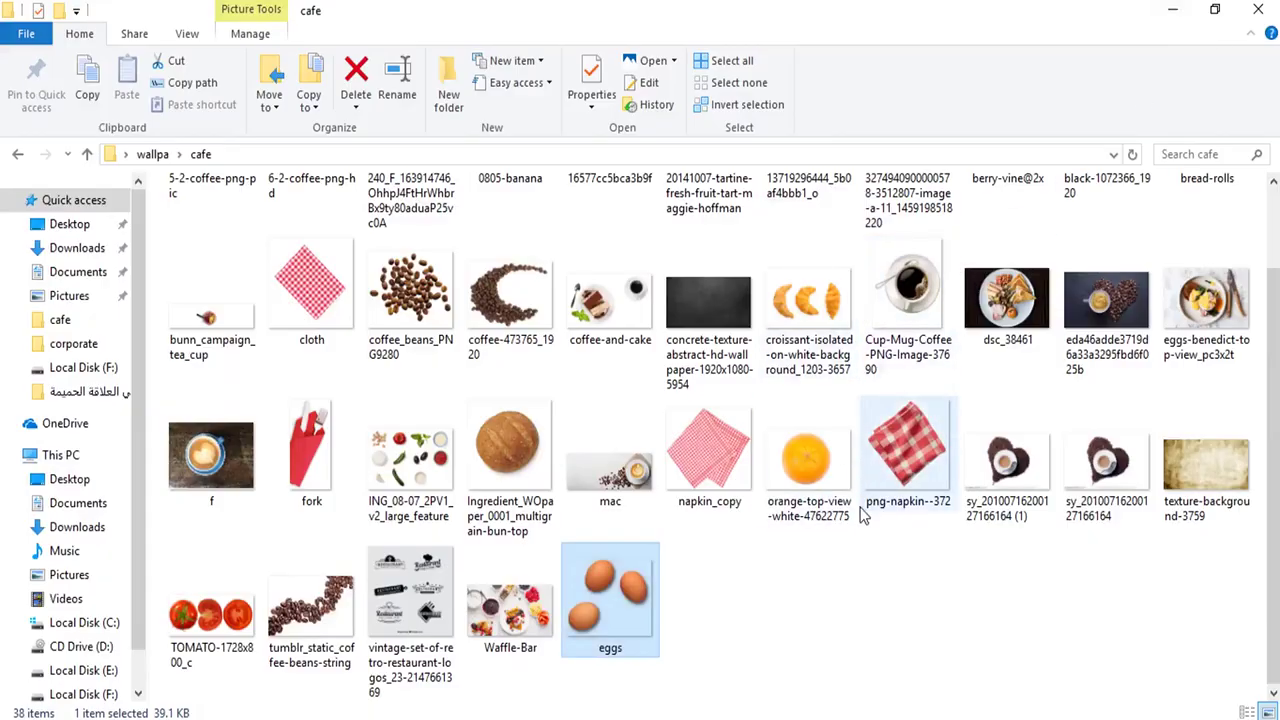
{"action": "left_click_drag", "start_coordinate": [820, 315], "coordinate": [318, 712]}
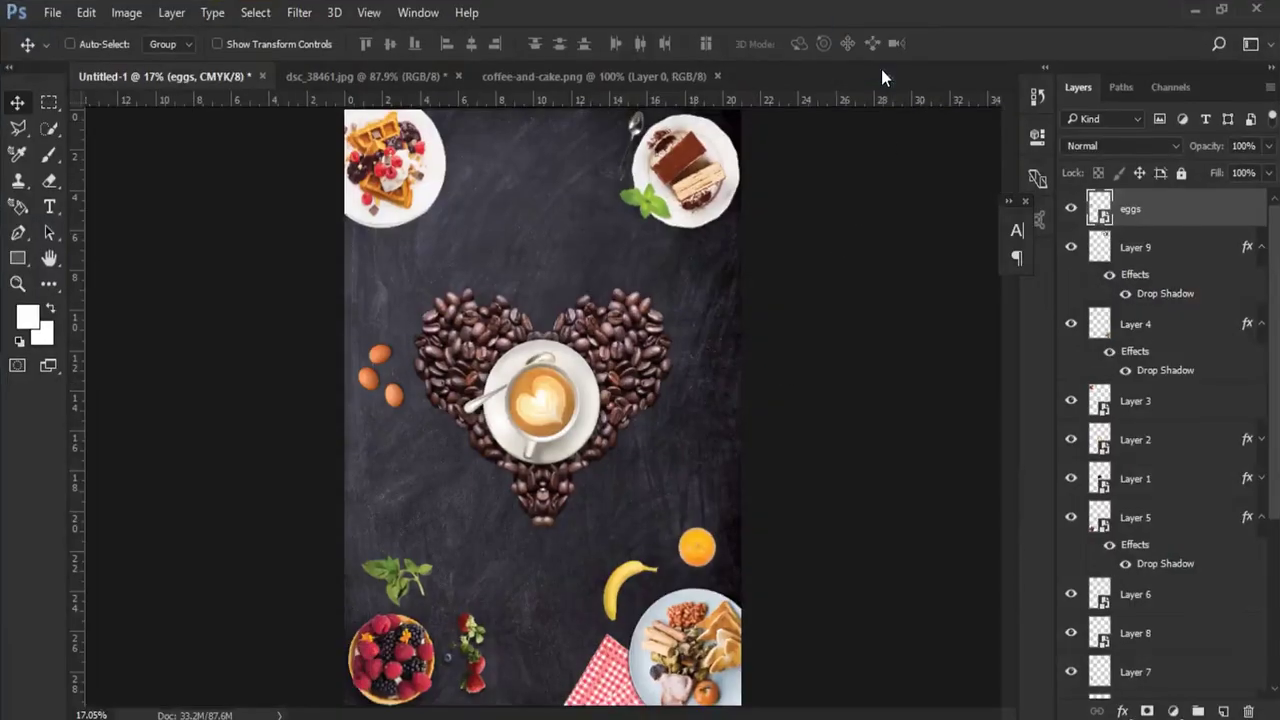
{"action": "left_click_drag", "start_coordinate": [318, 712], "coordinate": [881, 69]}
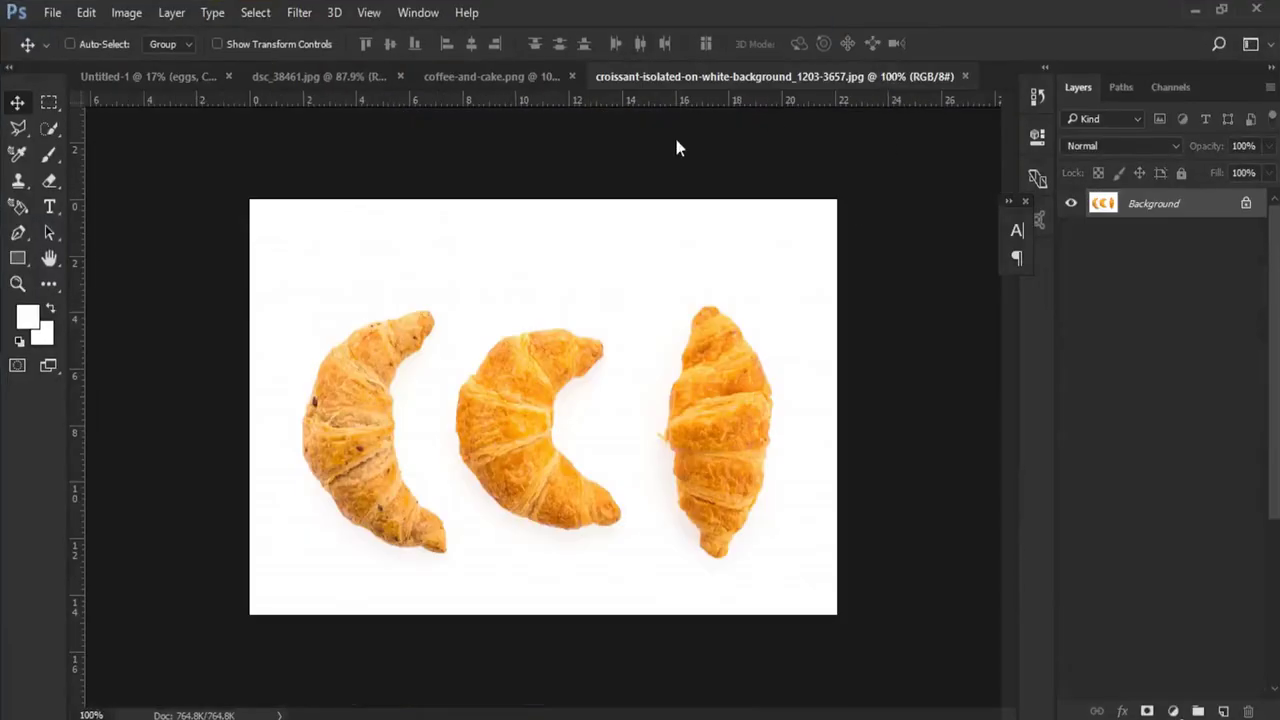
Step: Delete the croissant photo's white background using a Magic Wand selection on an unlocked Layer 0
{"action": "right_click", "coordinate": [48, 128]}
{"action": "left_click", "coordinate": [128, 149]}
{"action": "left_click", "coordinate": [655, 305]}
{"action": "double_click", "coordinate": [1150, 205]}
{"action": "key", "text": "Return"}
{"action": "key", "text": "Delete"}
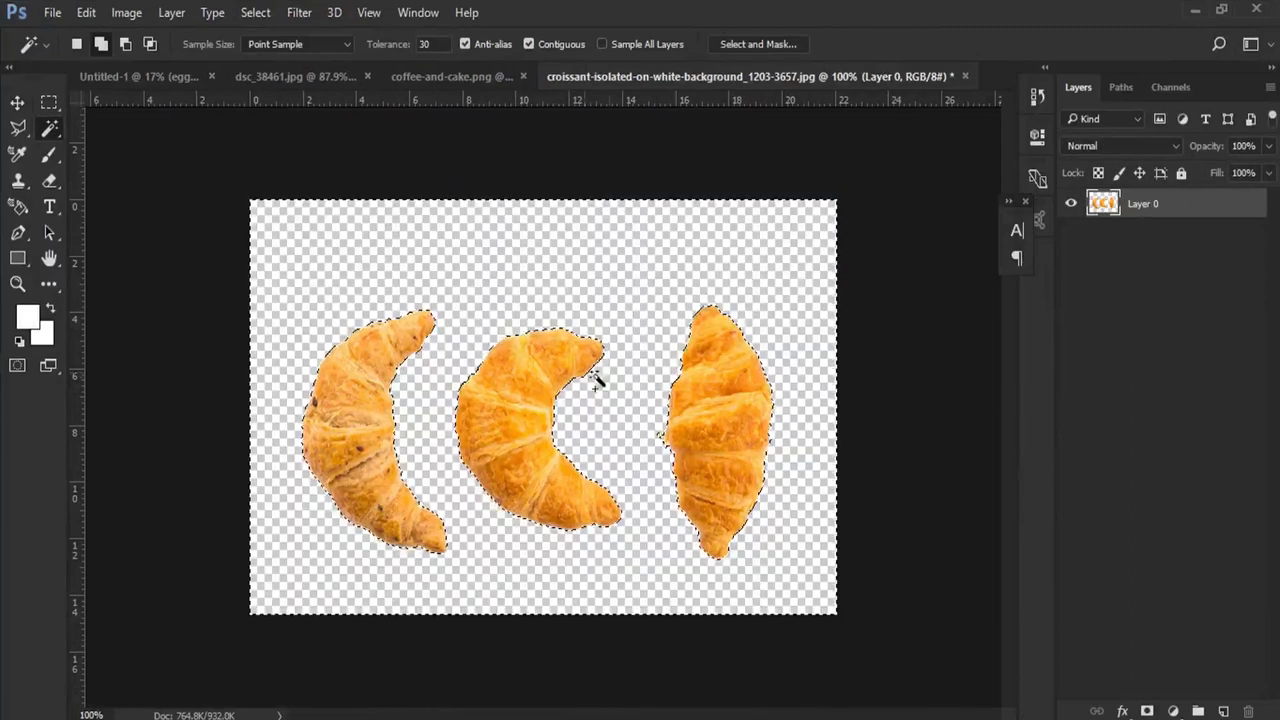
{"action": "key", "text": "ctrl+d"}
Step: Marquee-select the middle and right croissants, then return to the poster document
{"action": "key", "text": "m"}
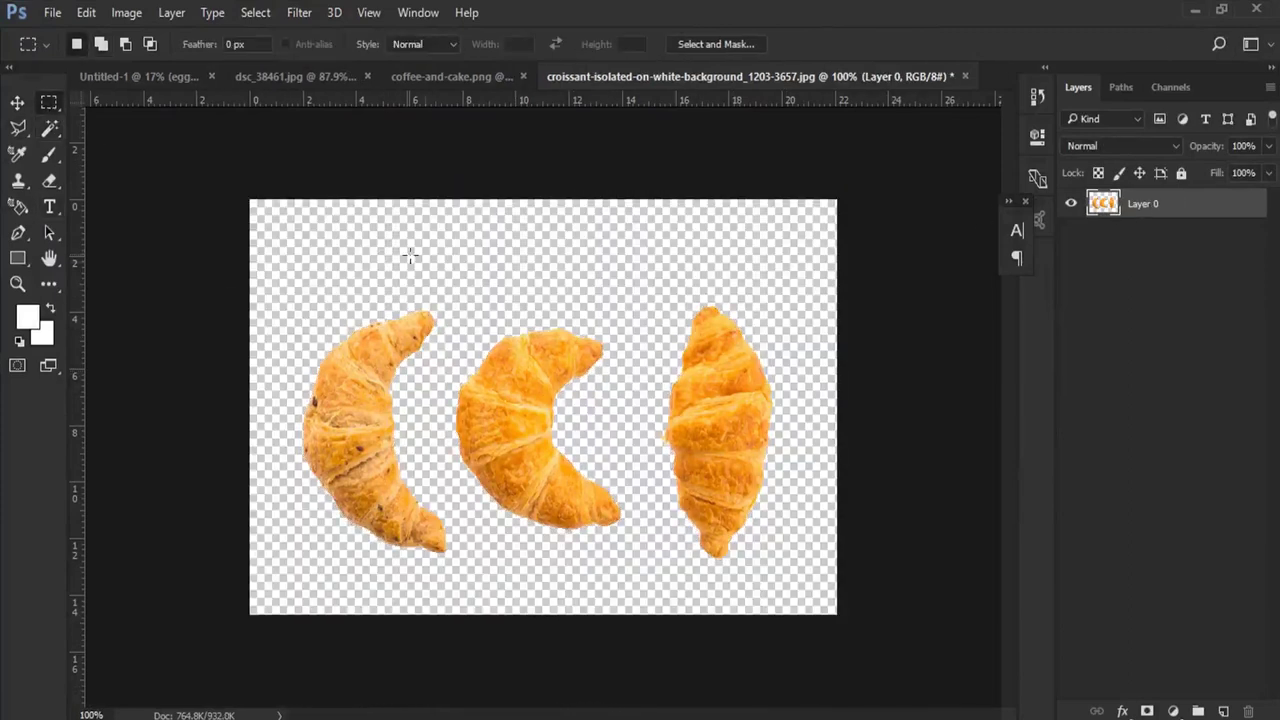
{"action": "left_click_drag", "start_coordinate": [450, 283], "coordinate": [805, 594]}
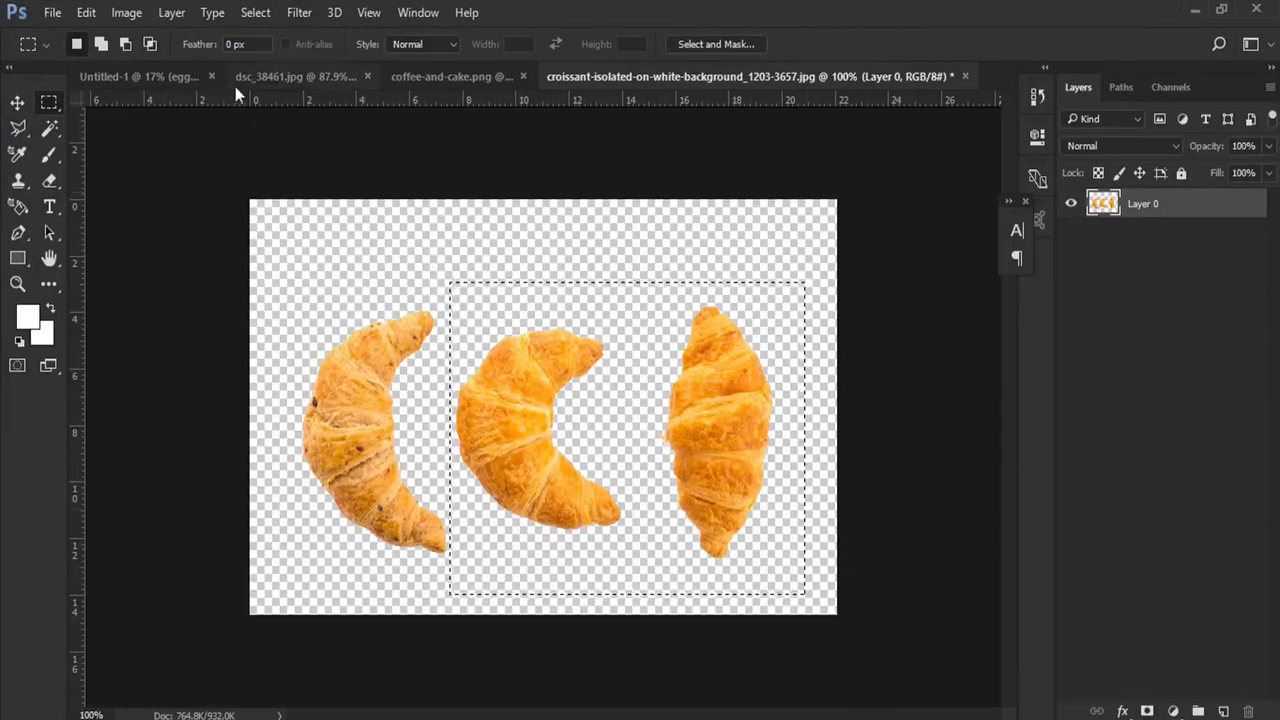
{"action": "left_click", "coordinate": [165, 78]}
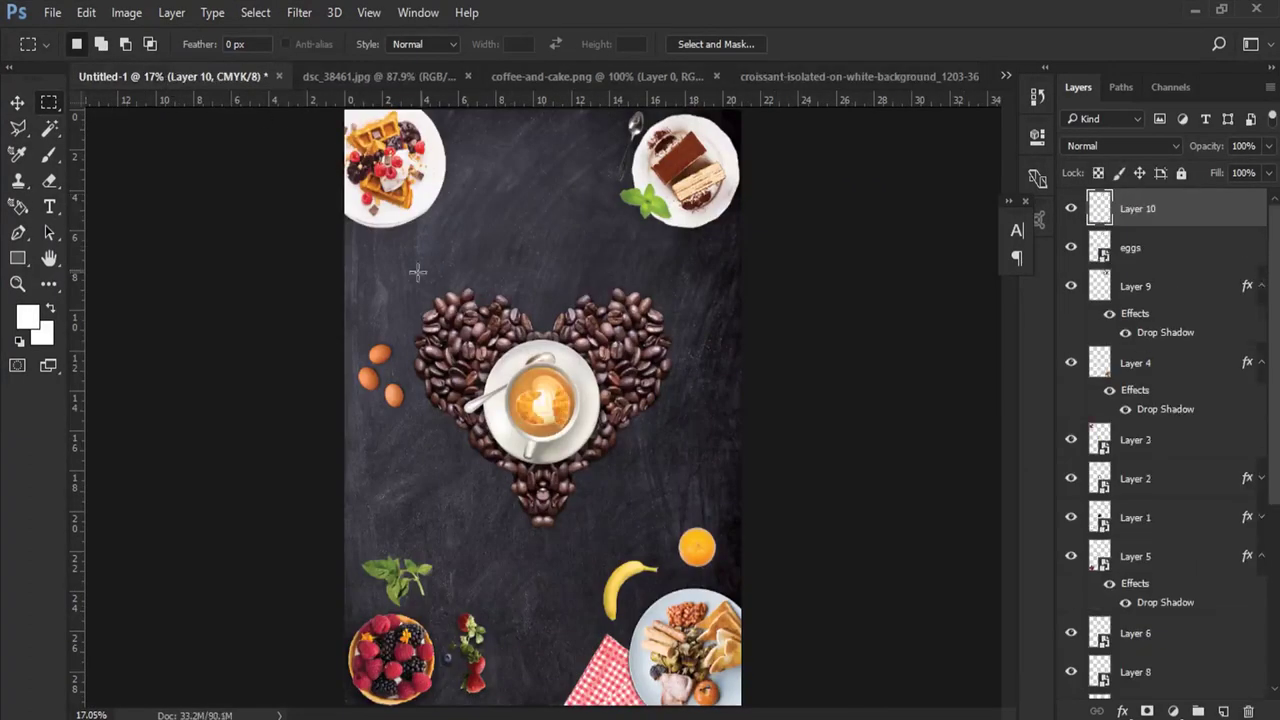
Step: Enlarge the pasted croissants and move them right of the coffee-bean heart
{"action": "key", "text": "ctrl+t"}
{"action": "left_click_drag", "start_coordinate": [570, 383], "coordinate": [590, 368]}
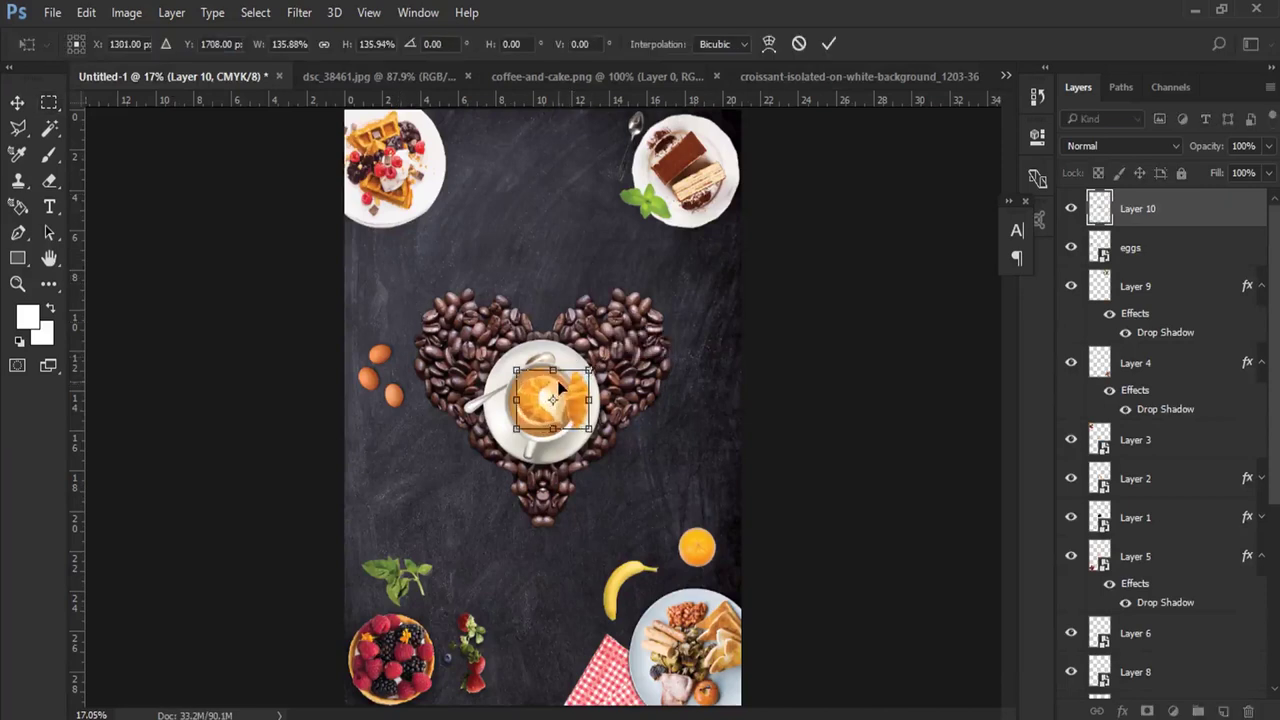
{"action": "key", "text": "Return"}
{"action": "left_click", "coordinate": [17, 102]}
{"action": "left_click_drag", "start_coordinate": [556, 405], "coordinate": [698, 376]}
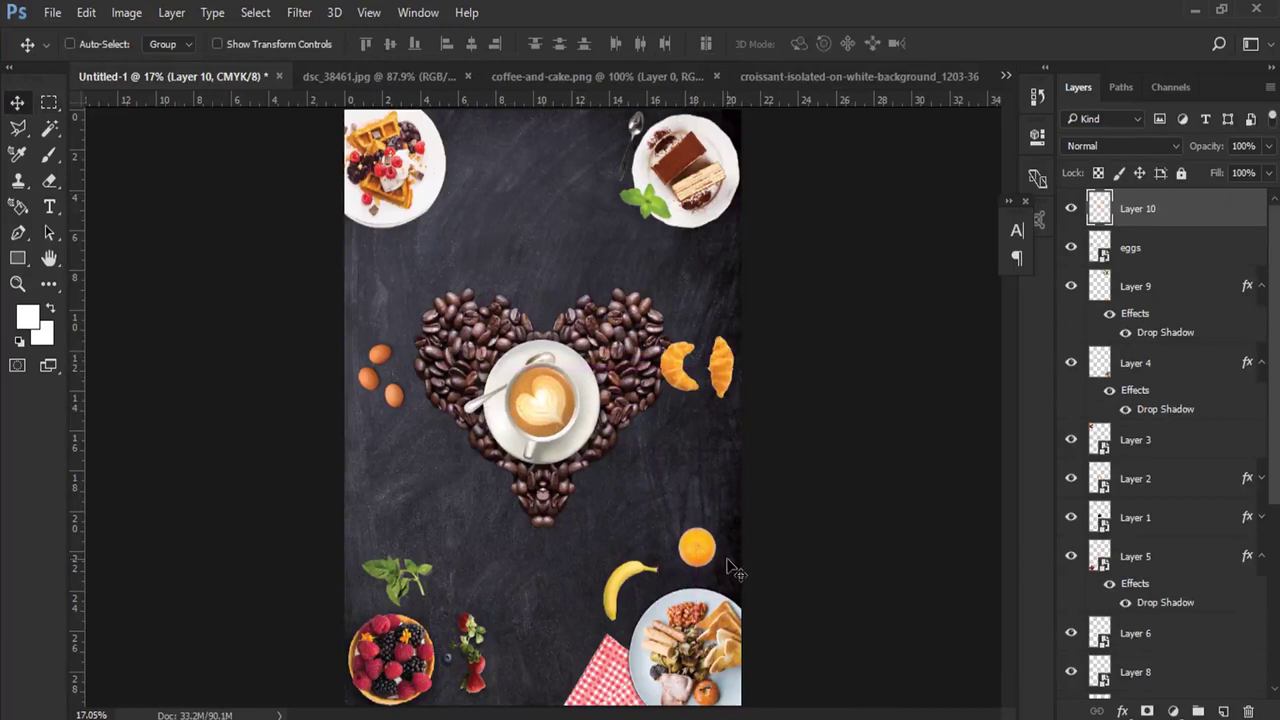
{"action": "left_click", "coordinate": [17, 284]}
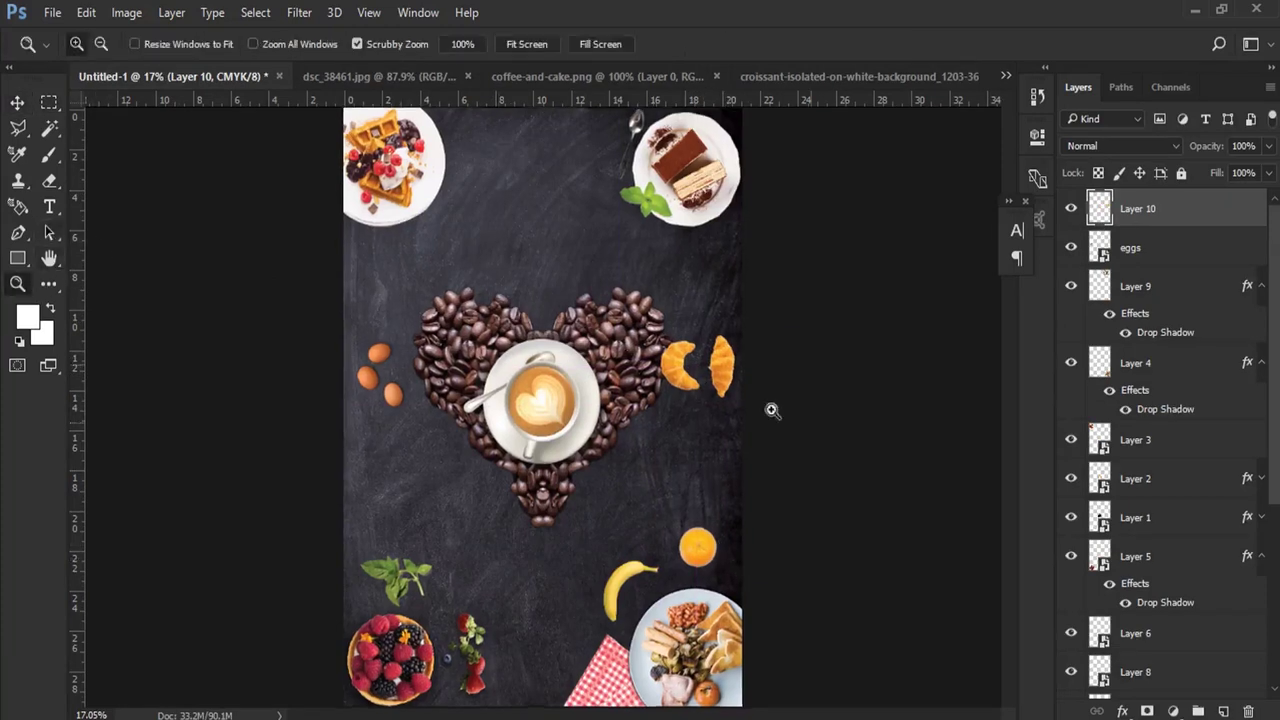
{"action": "left_click", "coordinate": [771, 405]}
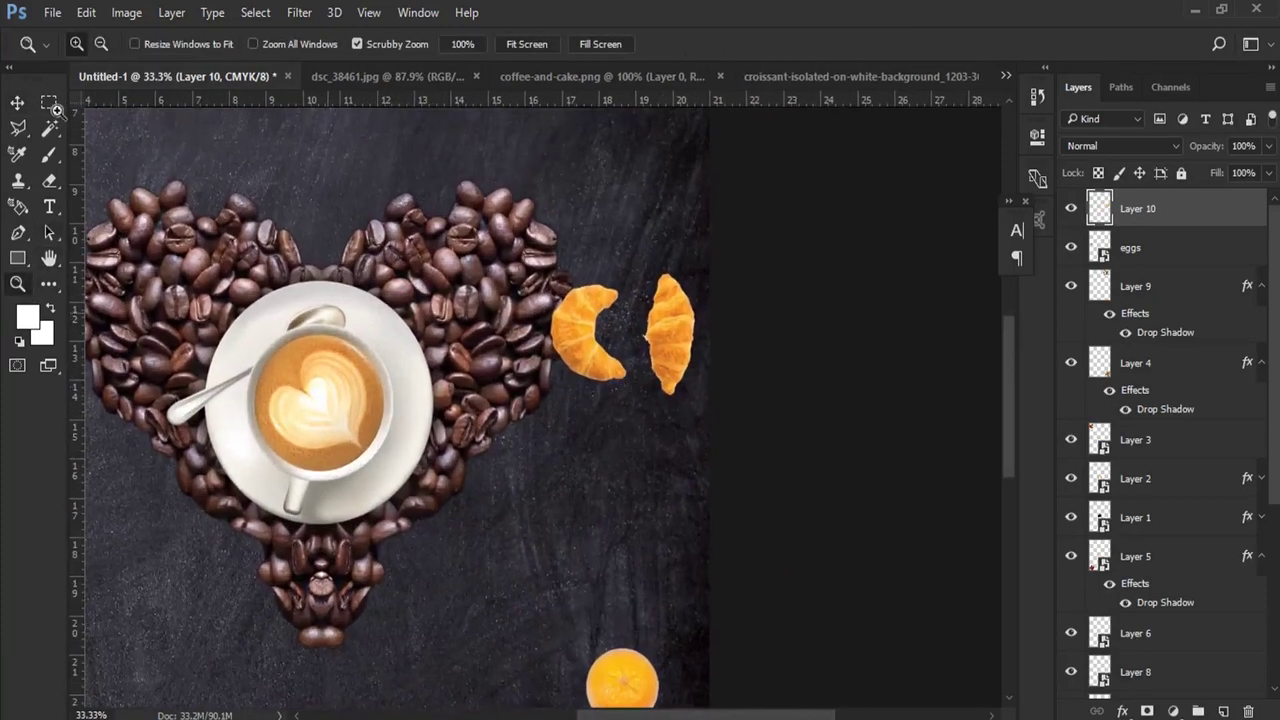
Step: Cut the left croissant onto its own layer, Layer 11, beside the other
{"action": "left_click", "coordinate": [54, 106]}
{"action": "left_click_drag", "start_coordinate": [524, 256], "coordinate": [641, 413]}
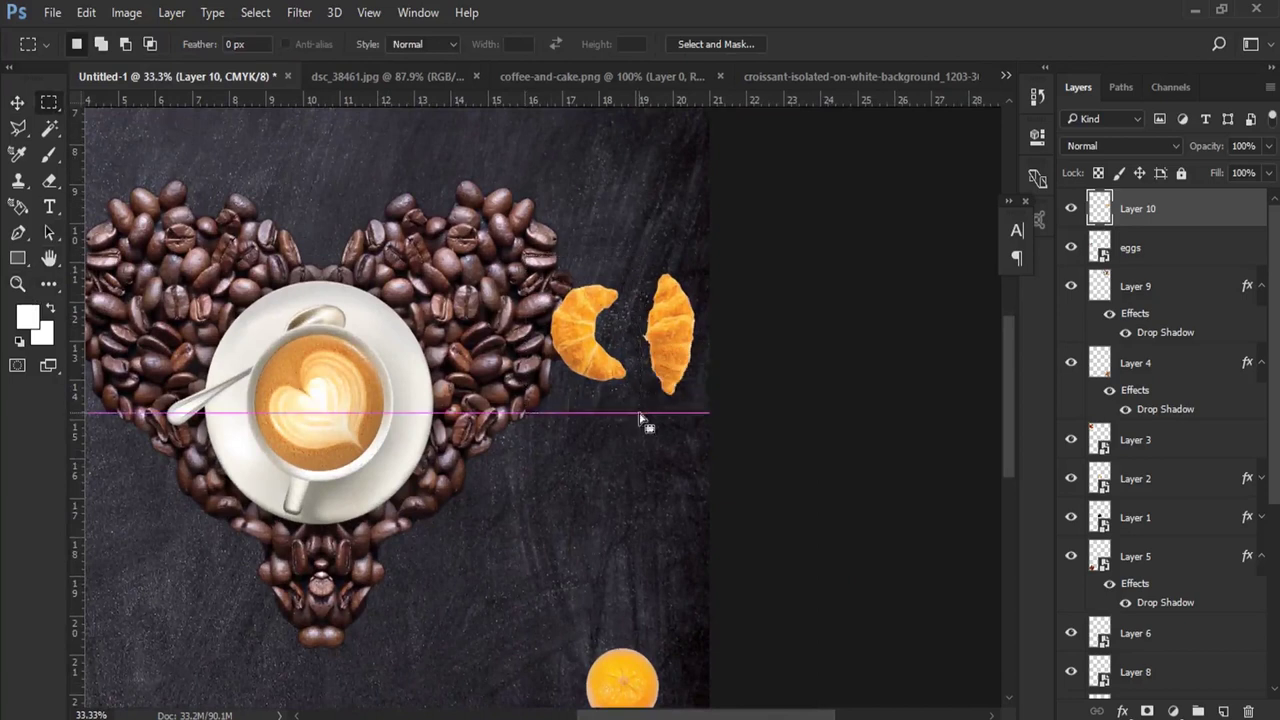
{"action": "key", "text": "ctrl+x"}
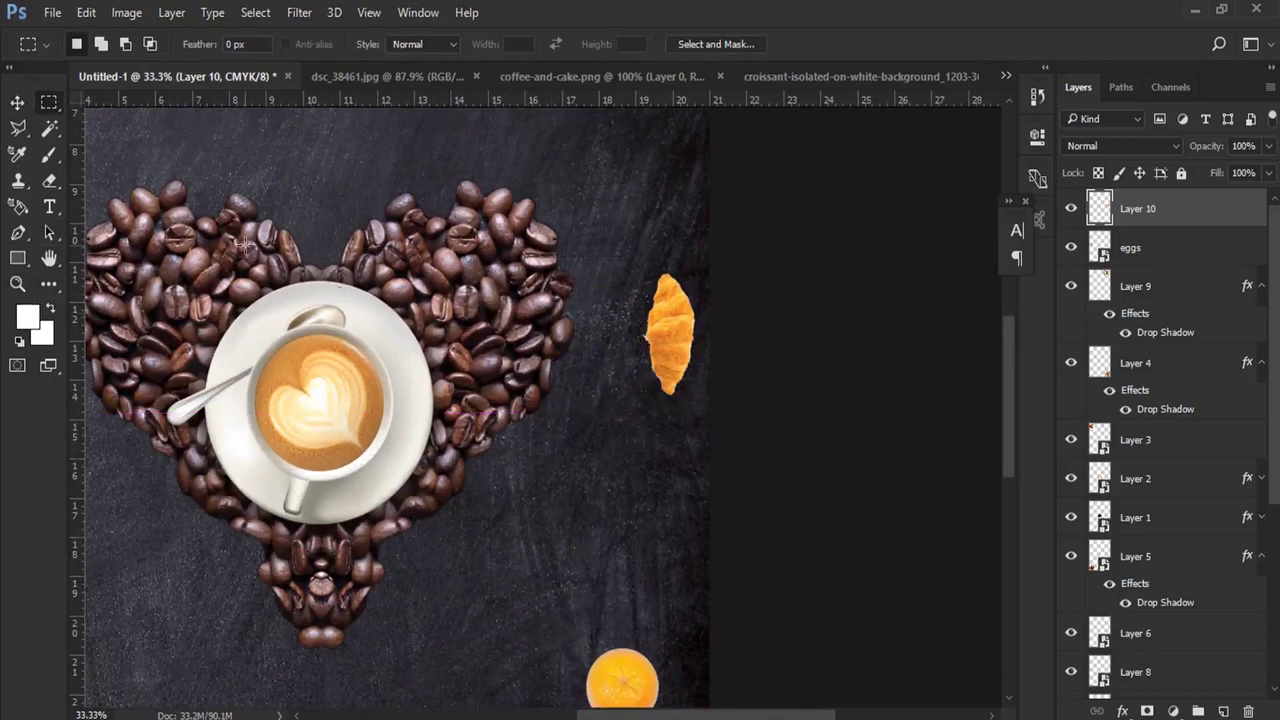
{"action": "key", "text": "ctrl+v"}
{"action": "key", "text": "v"}
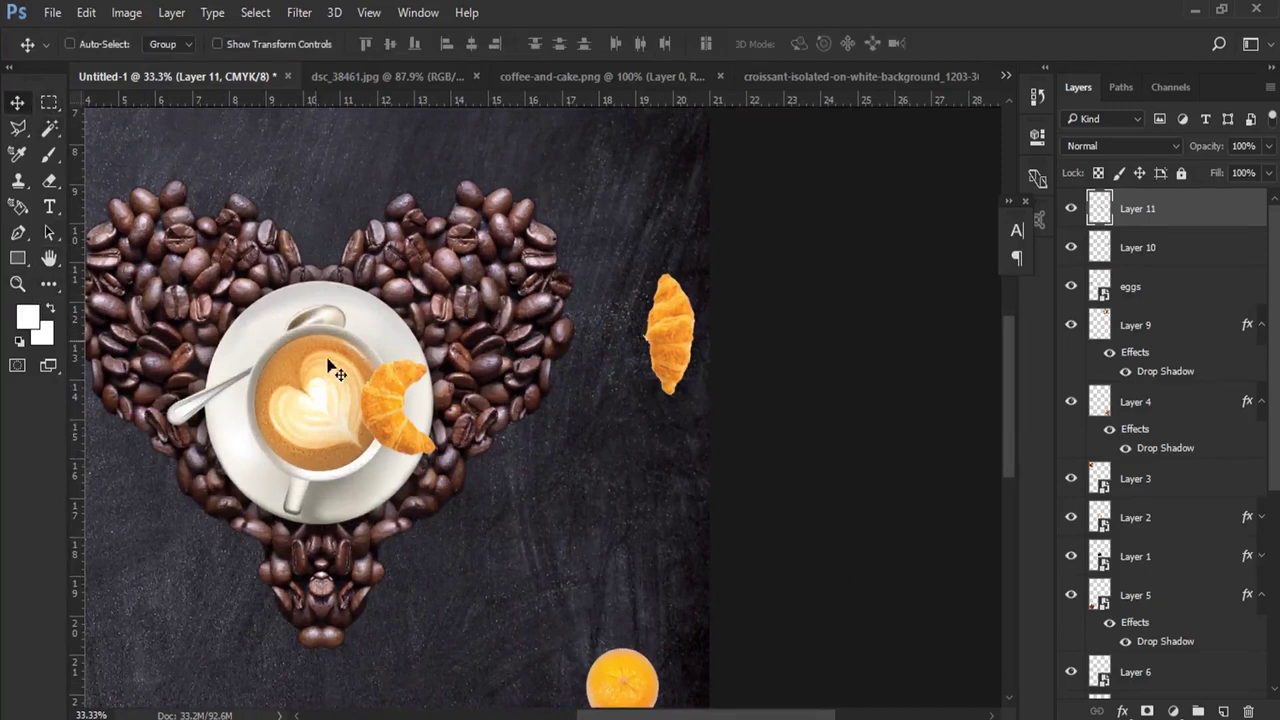
{"action": "left_click_drag", "start_coordinate": [331, 367], "coordinate": [550, 362]}
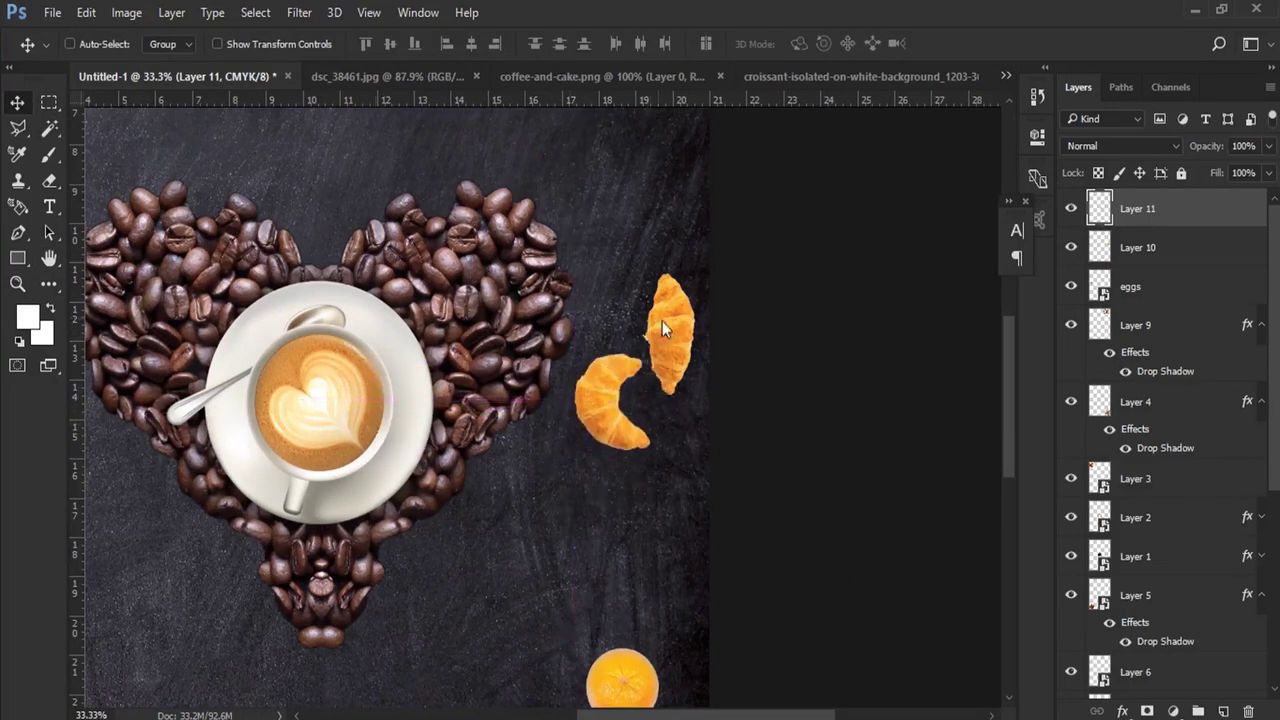
Step: Move the upper croissant up and left and rotate it clockwise
{"action": "left_click_drag", "start_coordinate": [662, 328], "coordinate": [706, 310]}
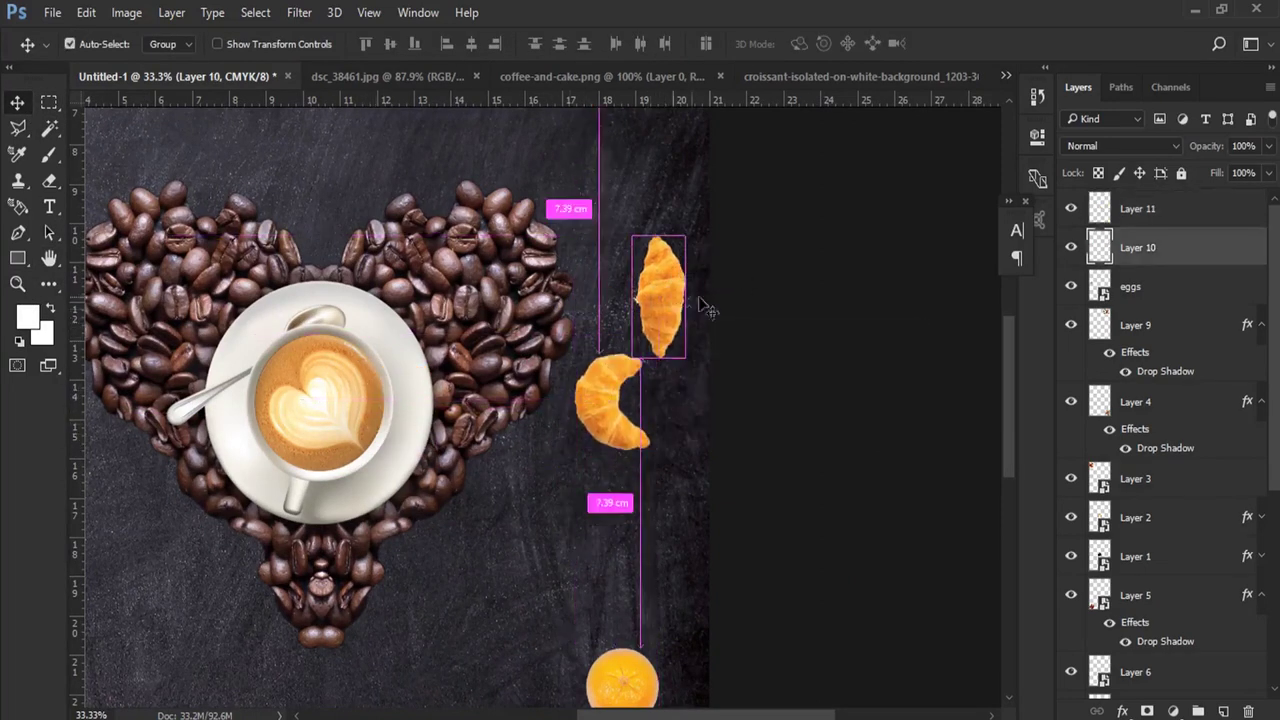
{"action": "key", "text": "ctrl+t"}
{"action": "left_click_drag", "start_coordinate": [751, 243], "coordinate": [729, 229]}
{"action": "key", "text": "Return"}
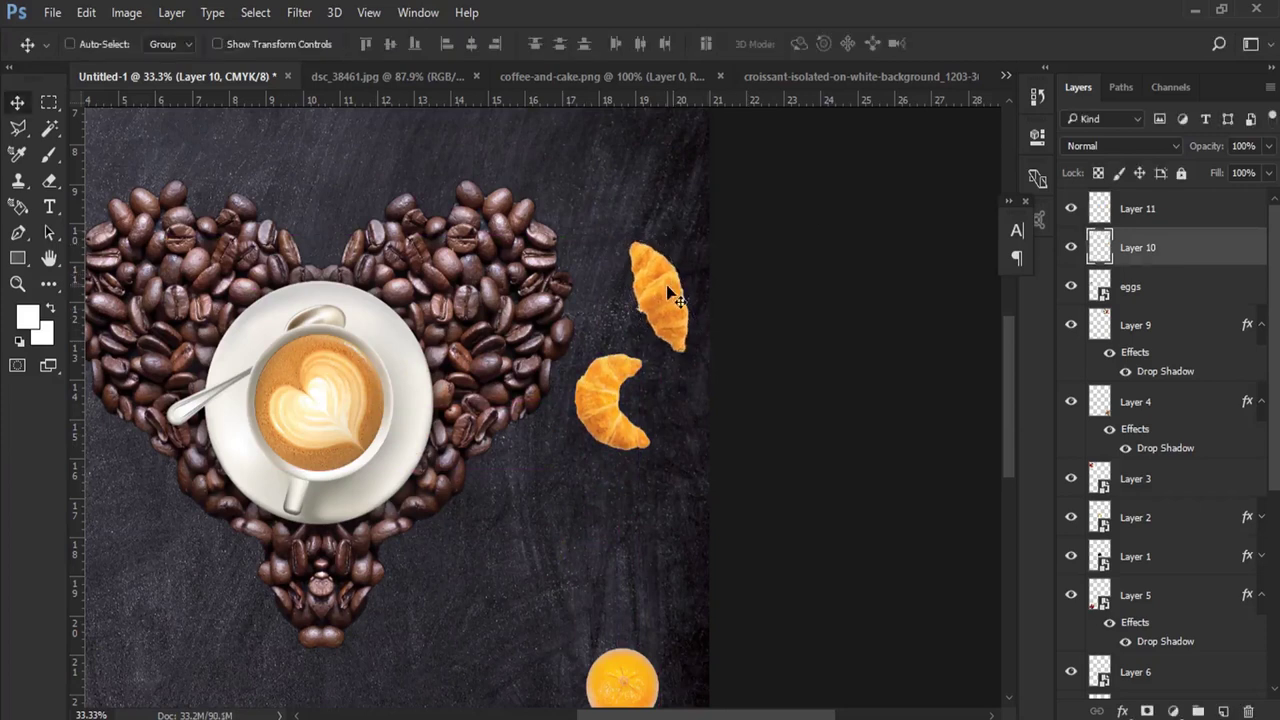
{"action": "left_click_drag", "start_coordinate": [672, 295], "coordinate": [666, 295]}
Step: Rotate Layer 11's lower croissant about 28 degrees and nudge it slightly right
{"action": "right_click", "coordinate": [611, 403]}
{"action": "left_click", "coordinate": [640, 416]}
{"action": "key", "text": "ctrl+t"}
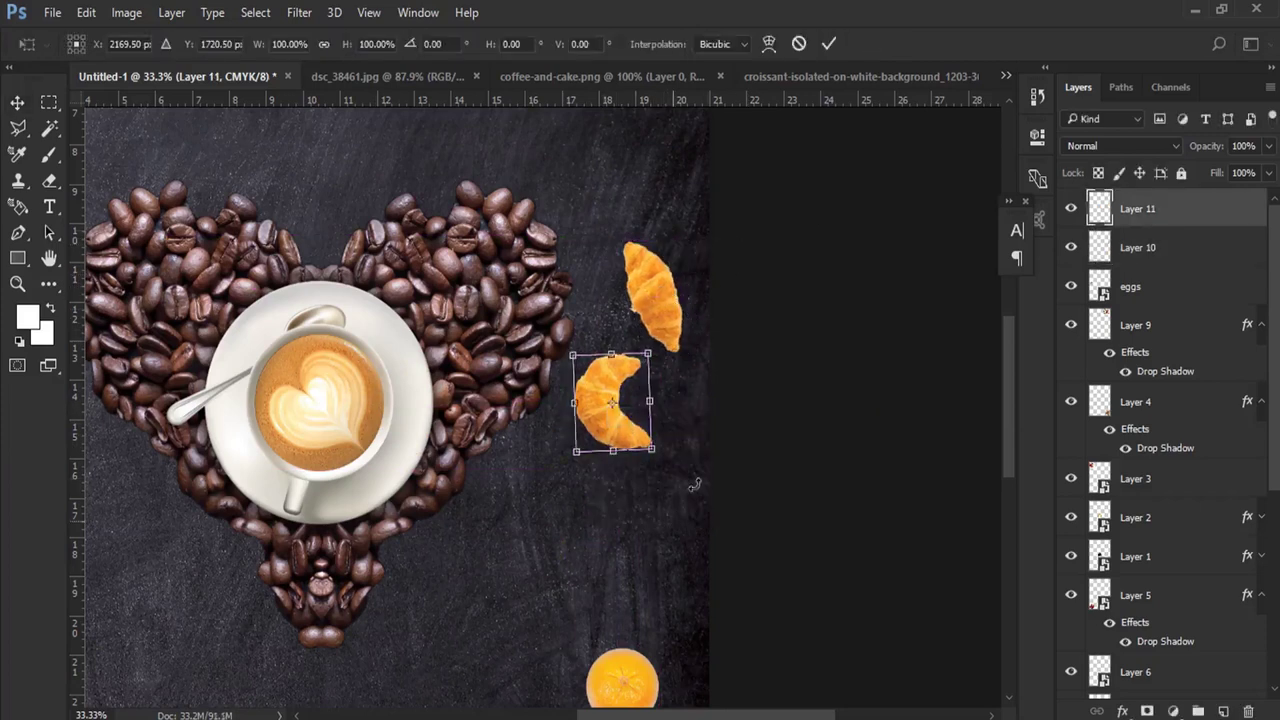
{"action": "left_click_drag", "start_coordinate": [694, 484], "coordinate": [718, 438]}
{"action": "left_click_drag", "start_coordinate": [607, 430], "coordinate": [622, 432]}
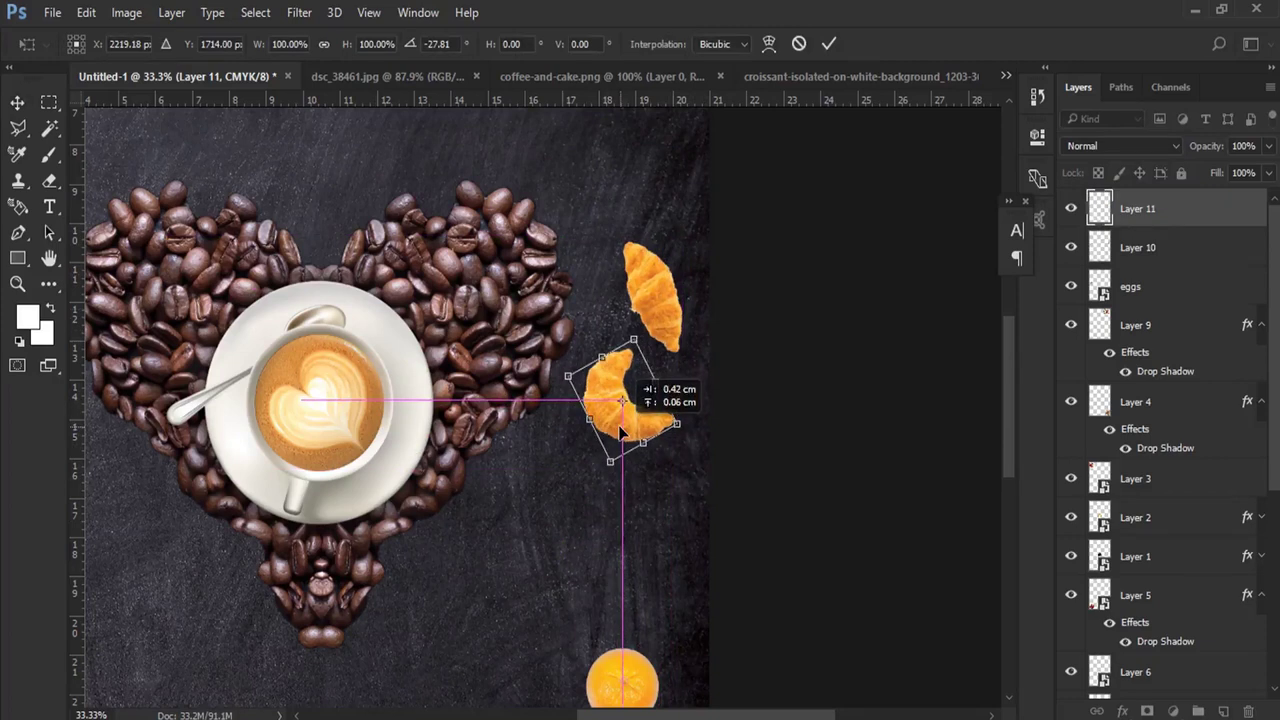
{"action": "key", "text": "Return"}
{"action": "left_click", "coordinate": [17, 283]}
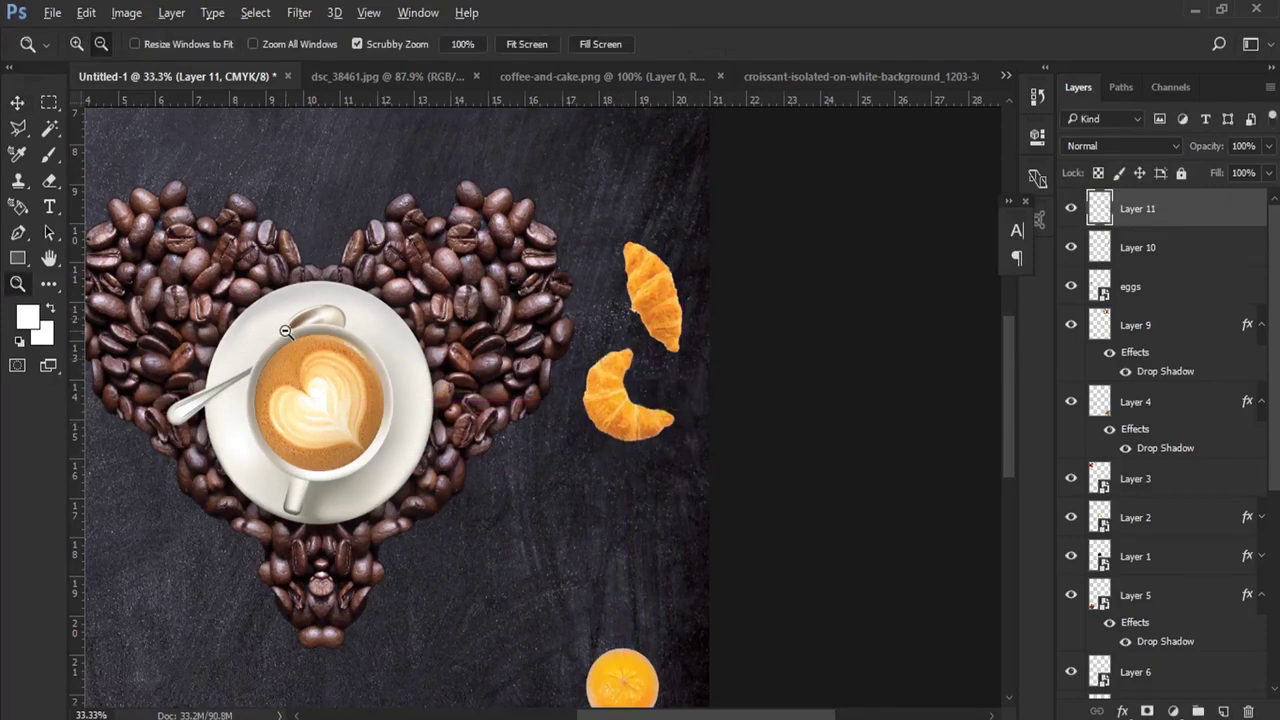
{"action": "left_click", "coordinate": [310, 385], "text": "alt"}
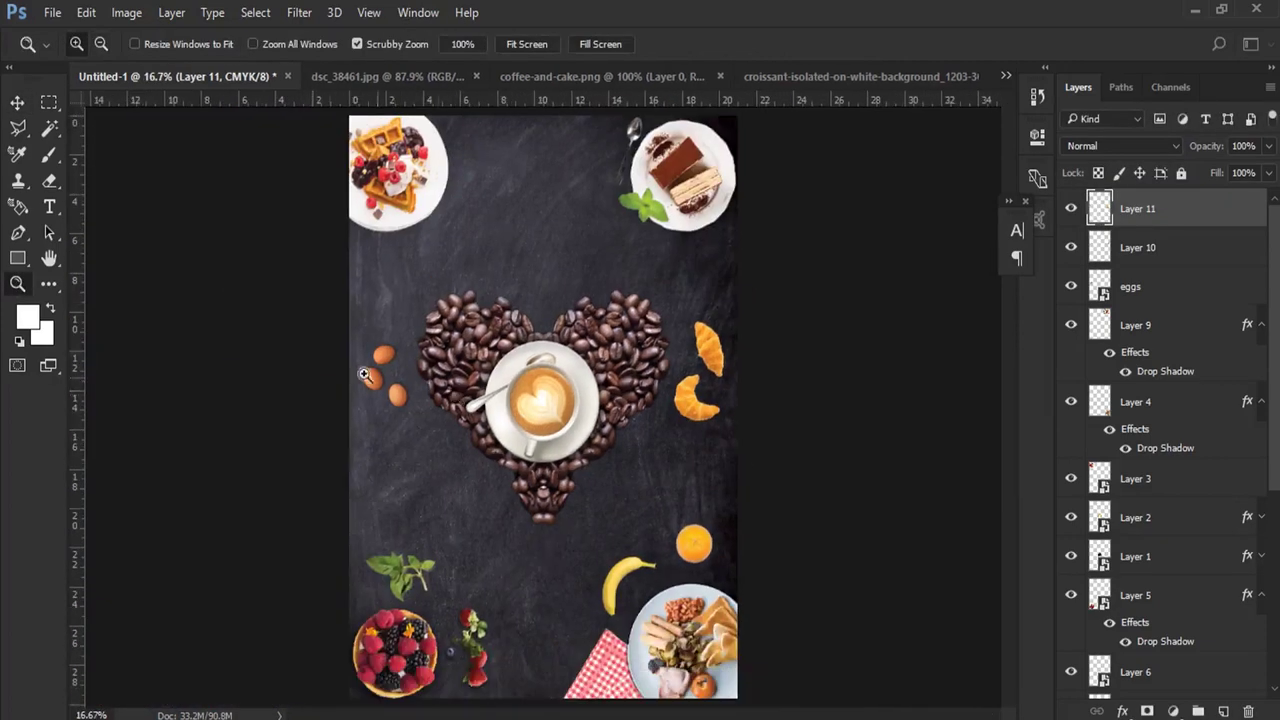
Step: Nudge the banana and the orange slightly downward
{"action": "left_click", "coordinate": [20, 103]}
{"action": "right_click", "coordinate": [612, 562]}
{"action": "left_click", "coordinate": [640, 574]}
{"action": "right_click", "coordinate": [607, 563]}
{"action": "left_click", "coordinate": [640, 577]}
{"action": "left_click_drag", "start_coordinate": [644, 579], "coordinate": [649, 588]}
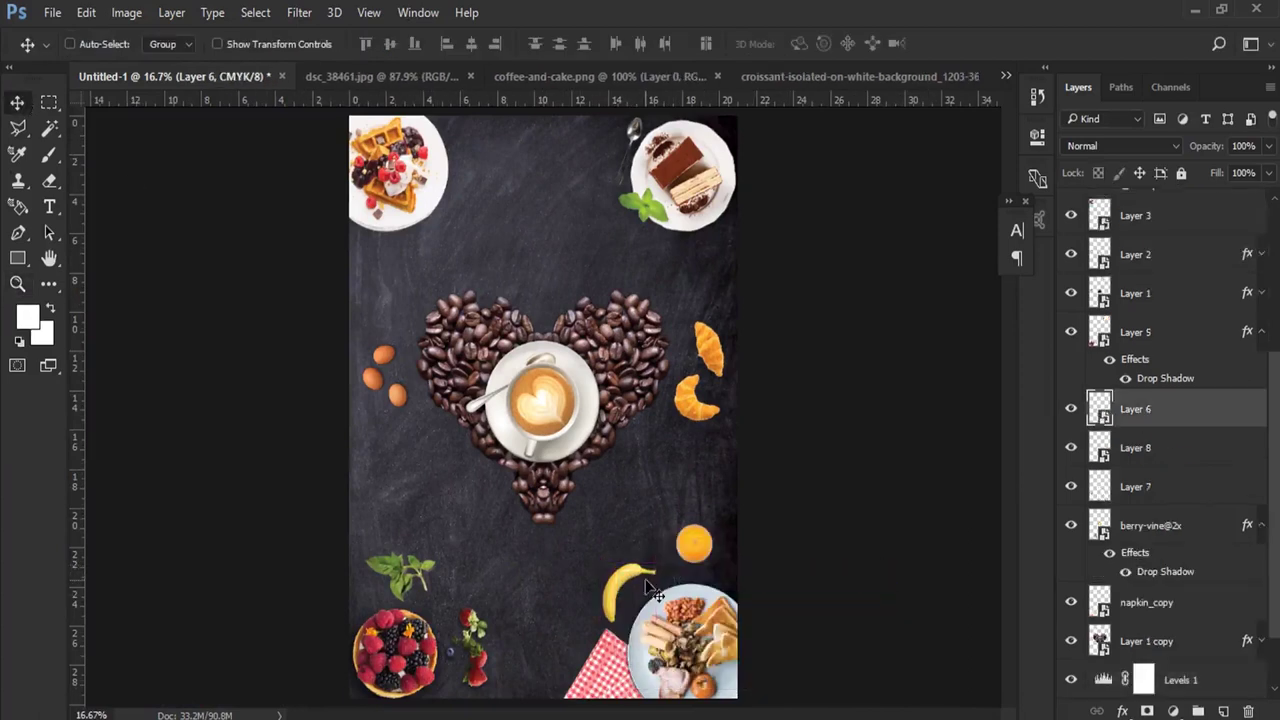
{"action": "right_click", "coordinate": [695, 549]}
{"action": "left_click", "coordinate": [722, 562]}
{"action": "left_click_drag", "start_coordinate": [696, 550], "coordinate": [697, 559]}
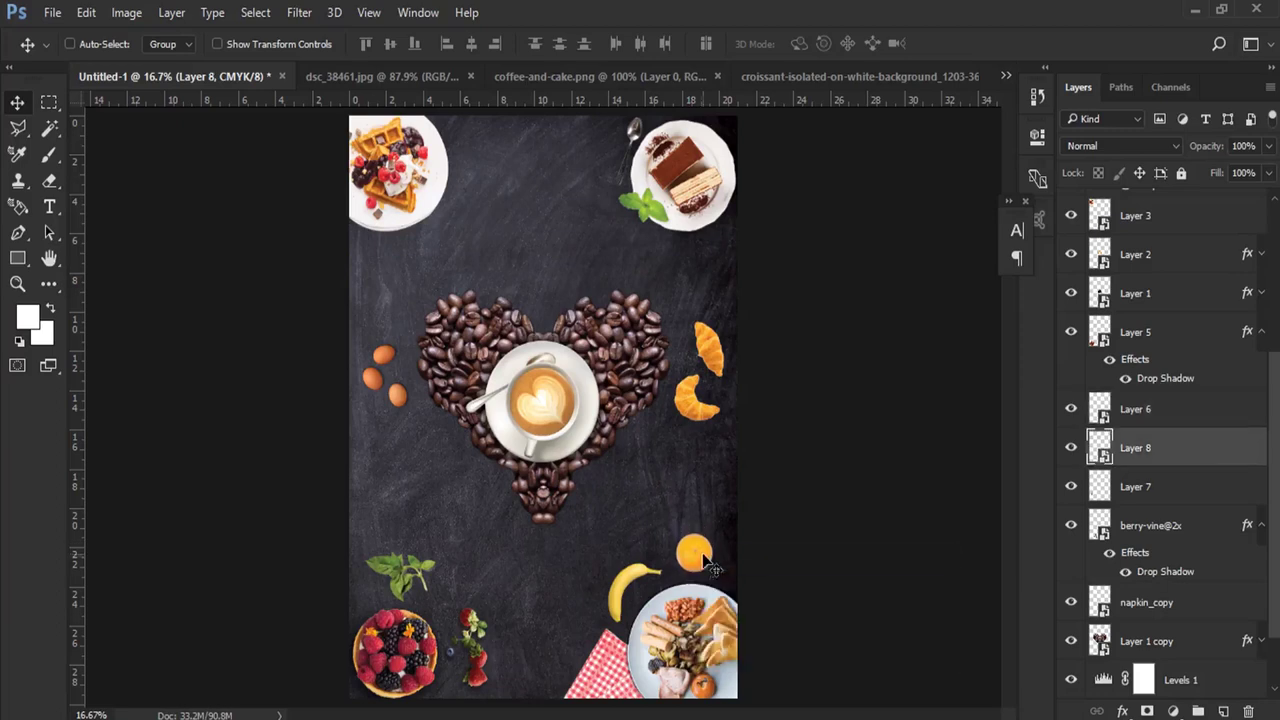
Step: Nudge the berry-vine@2x sprig slightly left and select the eggs layer
{"action": "right_click", "coordinate": [405, 571]}
{"action": "left_click", "coordinate": [440, 602]}
{"action": "right_click", "coordinate": [470, 624]}
{"action": "left_click", "coordinate": [489, 612]}
{"action": "right_click", "coordinate": [478, 630]}
{"action": "left_click", "coordinate": [500, 506]}
{"action": "left_click_drag", "start_coordinate": [511, 505], "coordinate": [504, 508]}
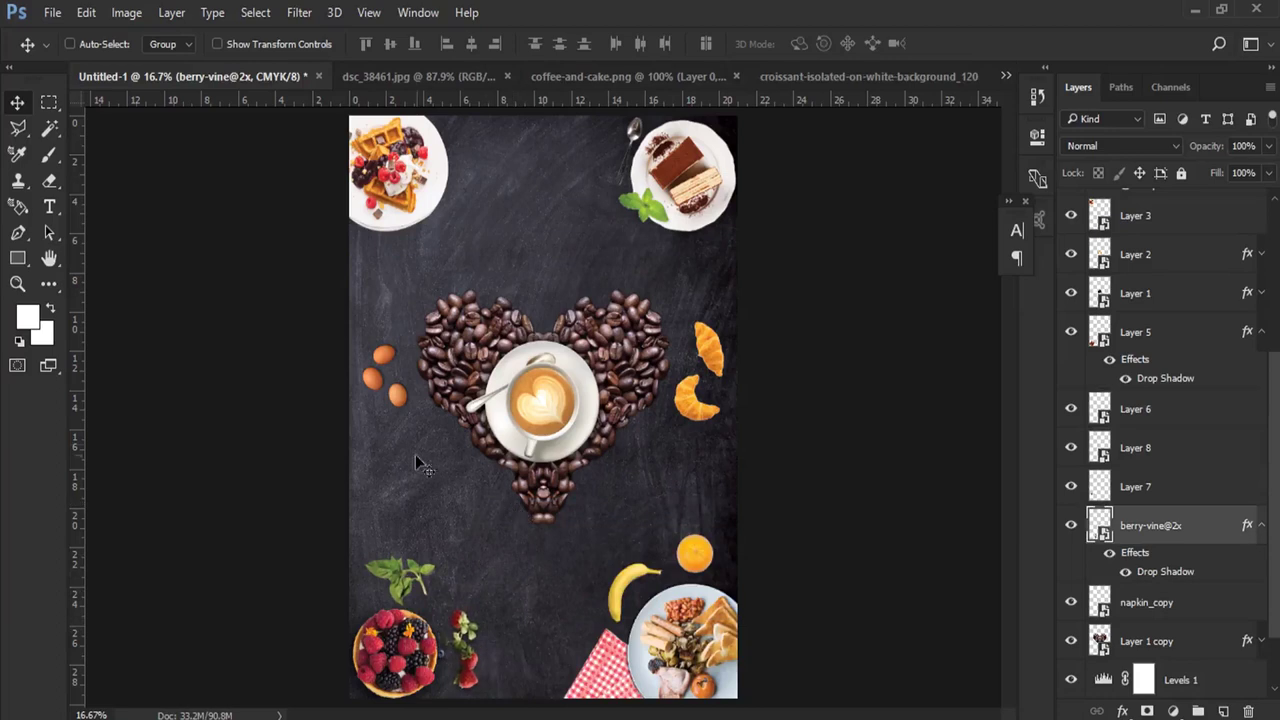
{"action": "right_click", "coordinate": [398, 405]}
{"action": "left_click", "coordinate": [425, 415]}
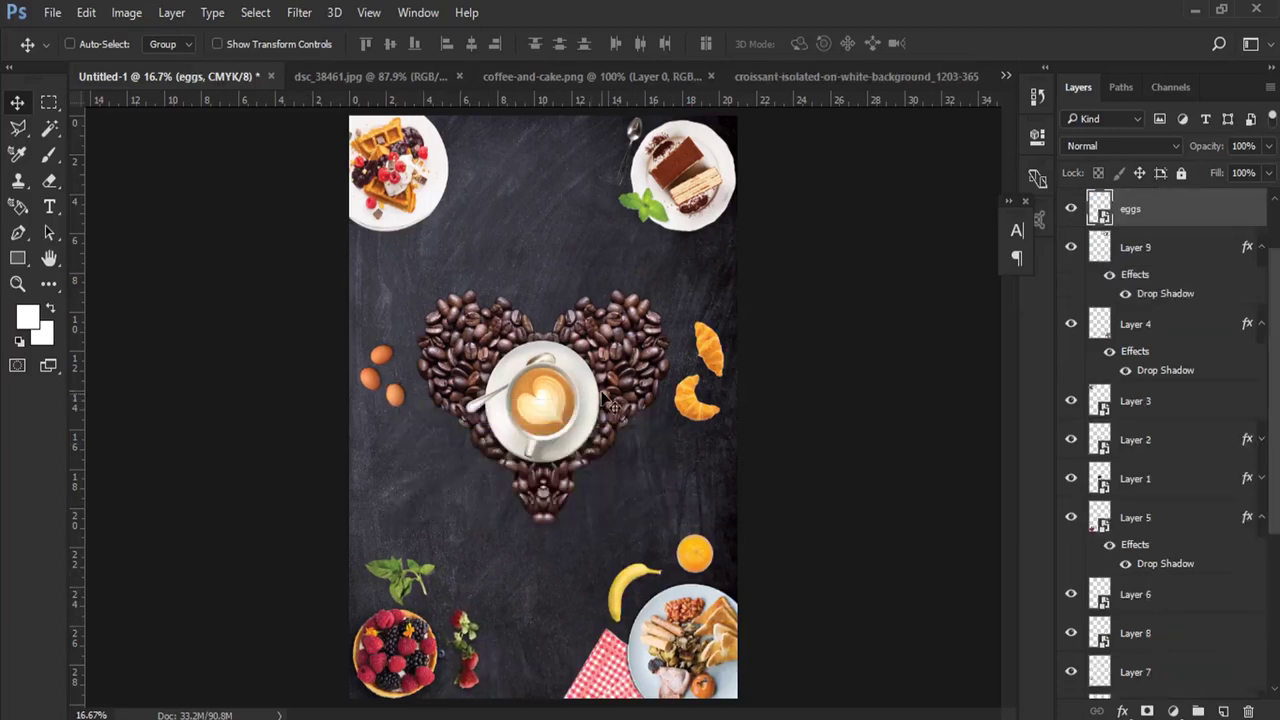
Step: Nudge the cake plate and the waffle plate slightly right
{"action": "right_click", "coordinate": [690, 188]}
{"action": "left_click", "coordinate": [700, 197]}
{"action": "left_click_drag", "start_coordinate": [703, 201], "coordinate": [712, 207]}
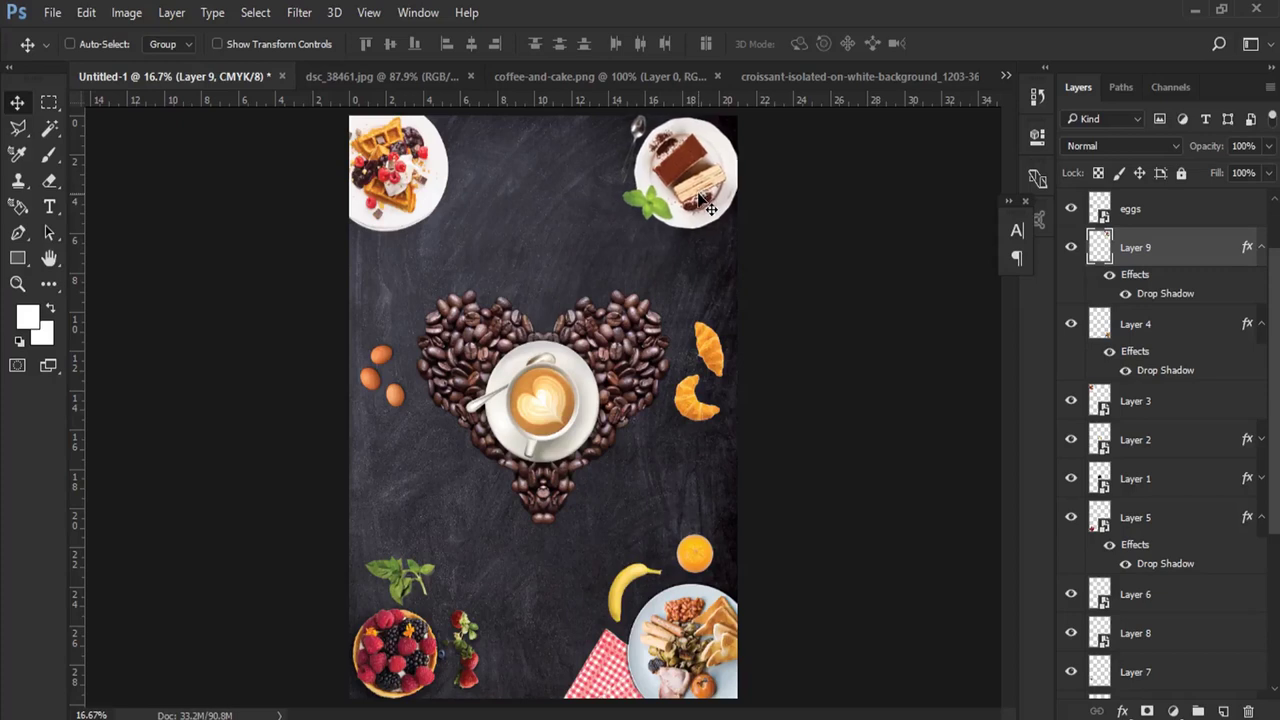
{"action": "left_click", "coordinate": [437, 200], "text": "ctrl"}
{"action": "left_click_drag", "start_coordinate": [437, 200], "coordinate": [440, 200]}
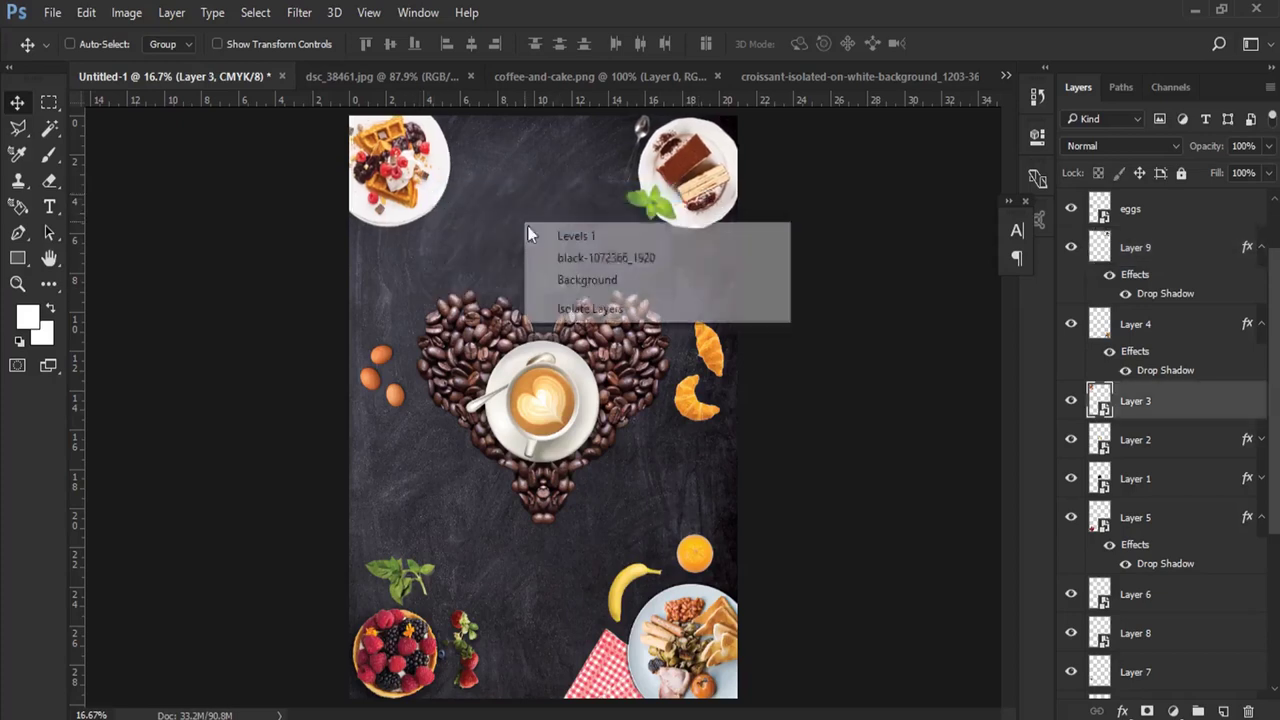
{"action": "left_click_drag", "start_coordinate": [1272, 592], "coordinate": [1237, 641]}
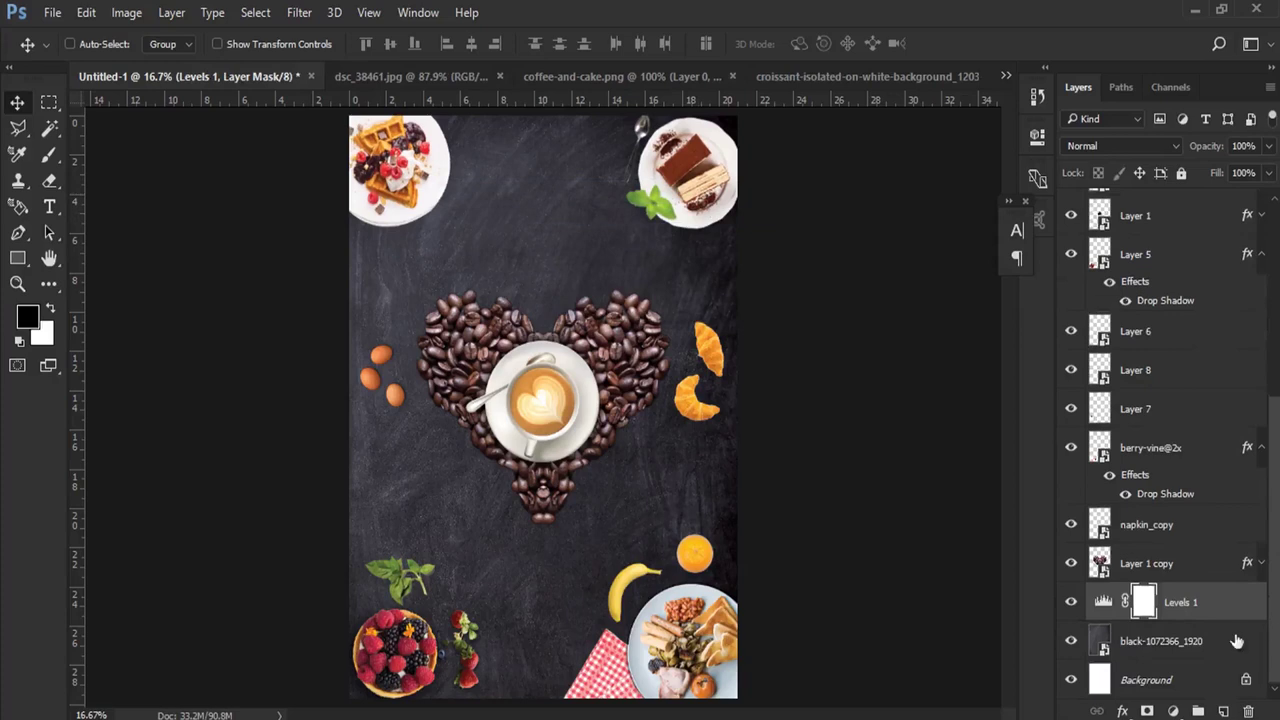
Step: Add a Hue/Saturation adjustment tinting the chalkboard bluish-purple
{"action": "left_click", "coordinate": [1137, 648]}
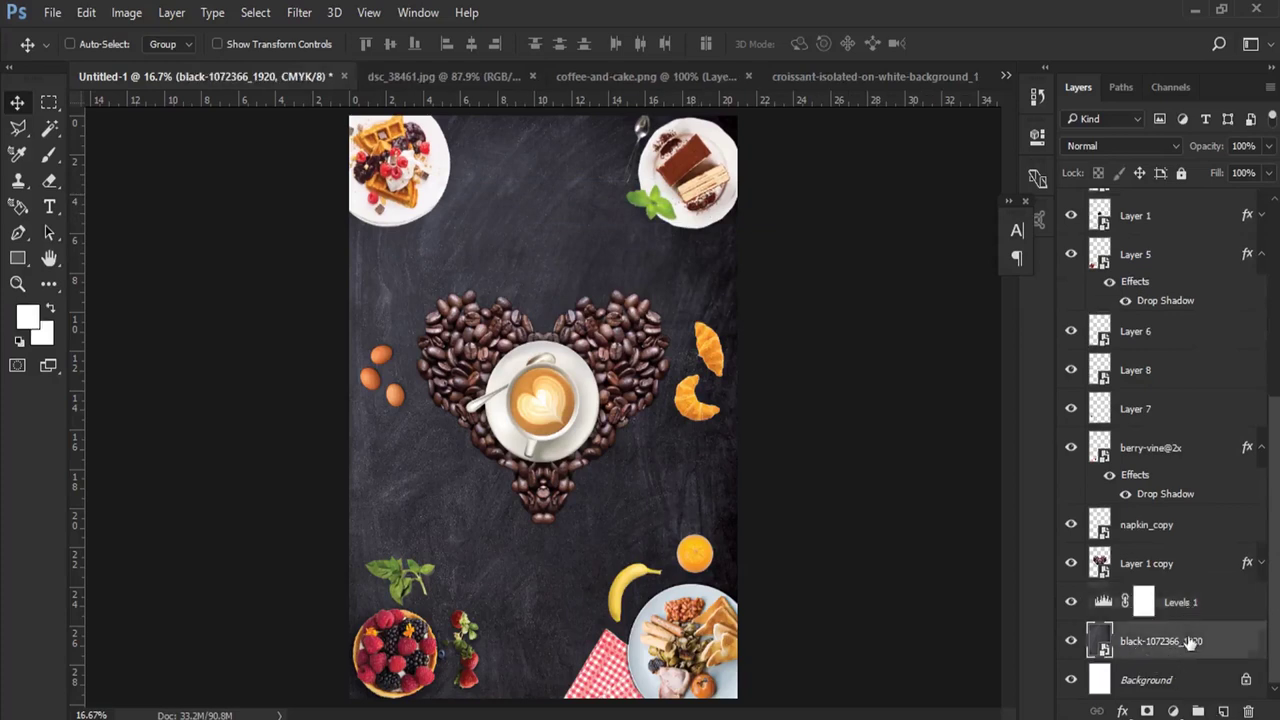
{"action": "left_click", "coordinate": [1143, 601]}
{"action": "left_click", "coordinate": [1173, 711]}
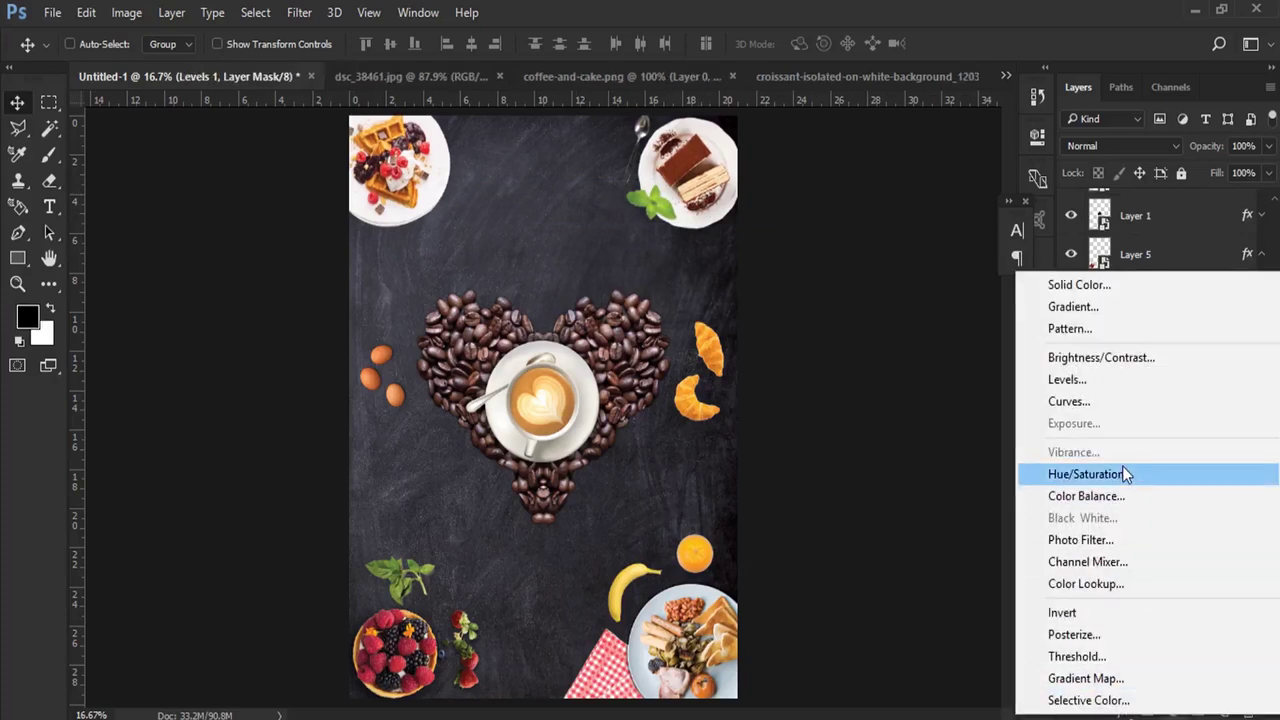
{"action": "left_click", "coordinate": [1126, 476]}
{"action": "mouse_move", "coordinate": [875, 268]}
{"action": "left_mouse_down"}
{"action": "mouse_move", "coordinate": [853, 268]}
{"action": "mouse_move", "coordinate": [889, 269]}
{"action": "mouse_move", "coordinate": [906, 313]}
{"action": "left_mouse_up"}
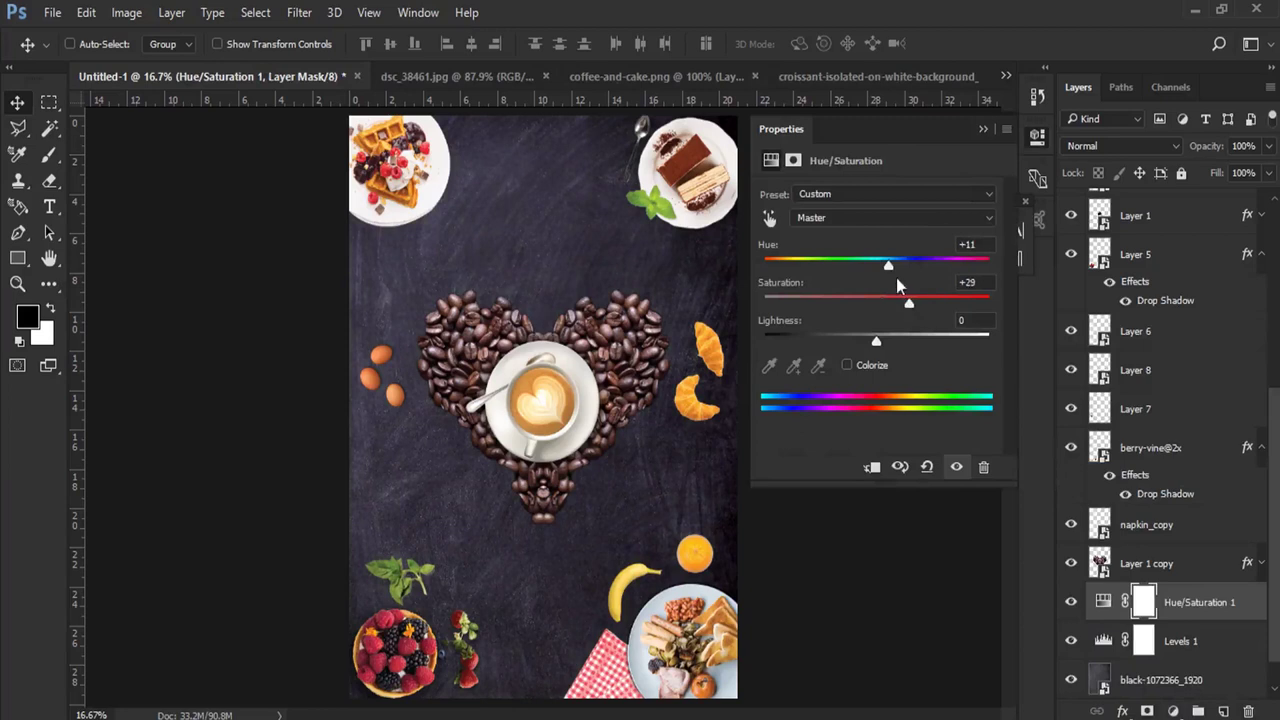
{"action": "mouse_move", "coordinate": [905, 268]}
{"action": "left_mouse_down"}
{"action": "mouse_move", "coordinate": [984, 263]}
{"action": "mouse_move", "coordinate": [825, 266]}
{"action": "mouse_move", "coordinate": [891, 264]}
{"action": "mouse_move", "coordinate": [934, 304]}
{"action": "left_mouse_up"}
{"action": "left_click", "coordinate": [983, 129]}
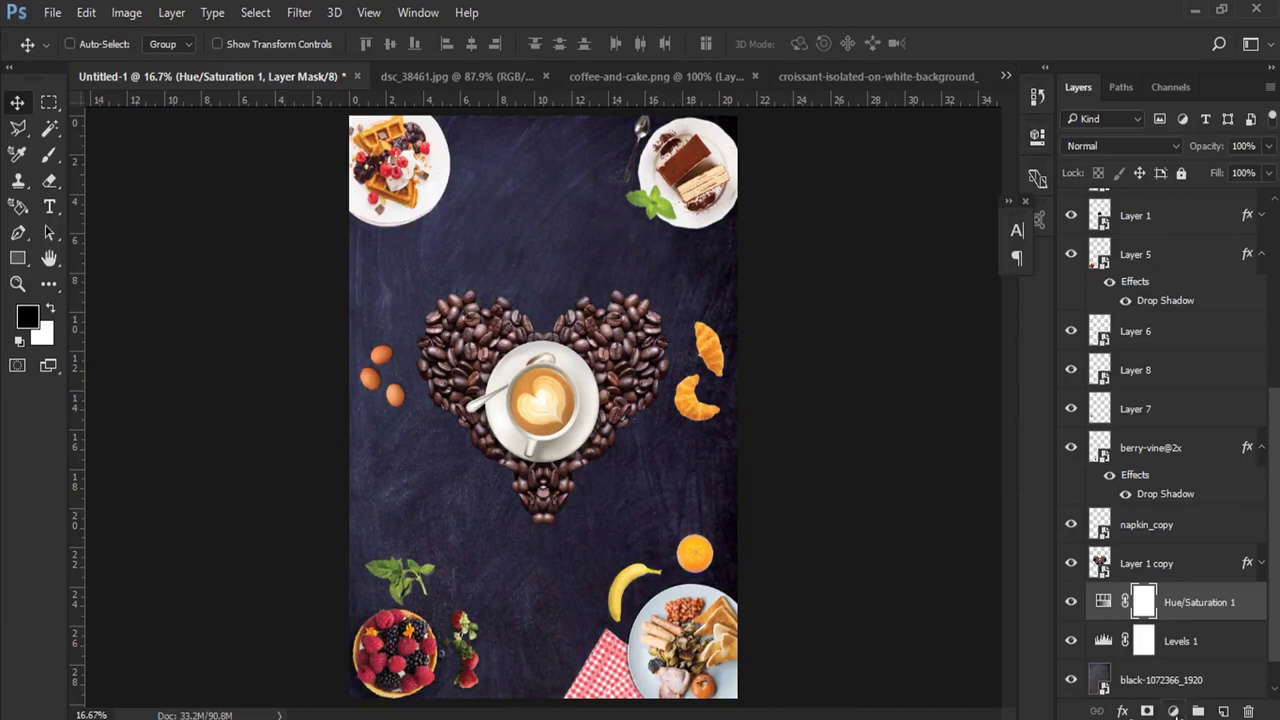
Step: Add a Levels adjustment with midtones at 0.83 and bring in fleche-bleu.png
{"action": "left_click", "coordinate": [1173, 711]}
{"action": "left_click", "coordinate": [1080, 377]}
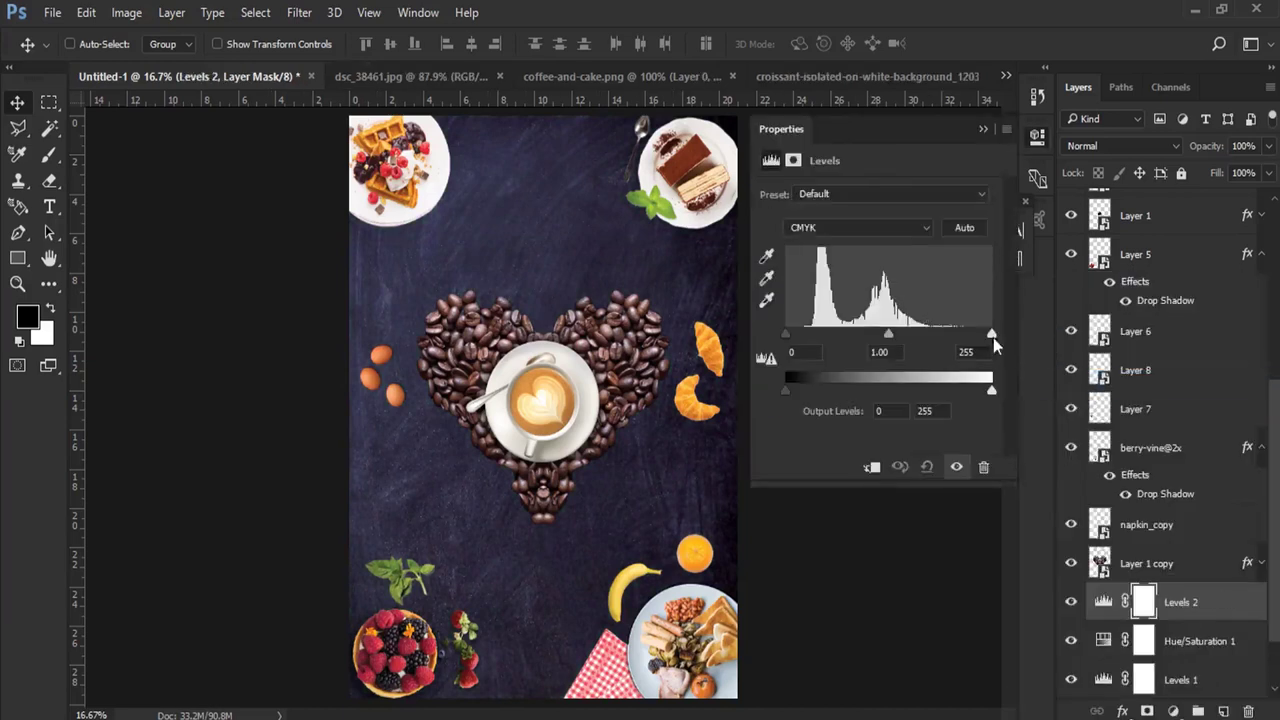
{"action": "left_click_drag", "start_coordinate": [898, 336], "coordinate": [907, 338]}
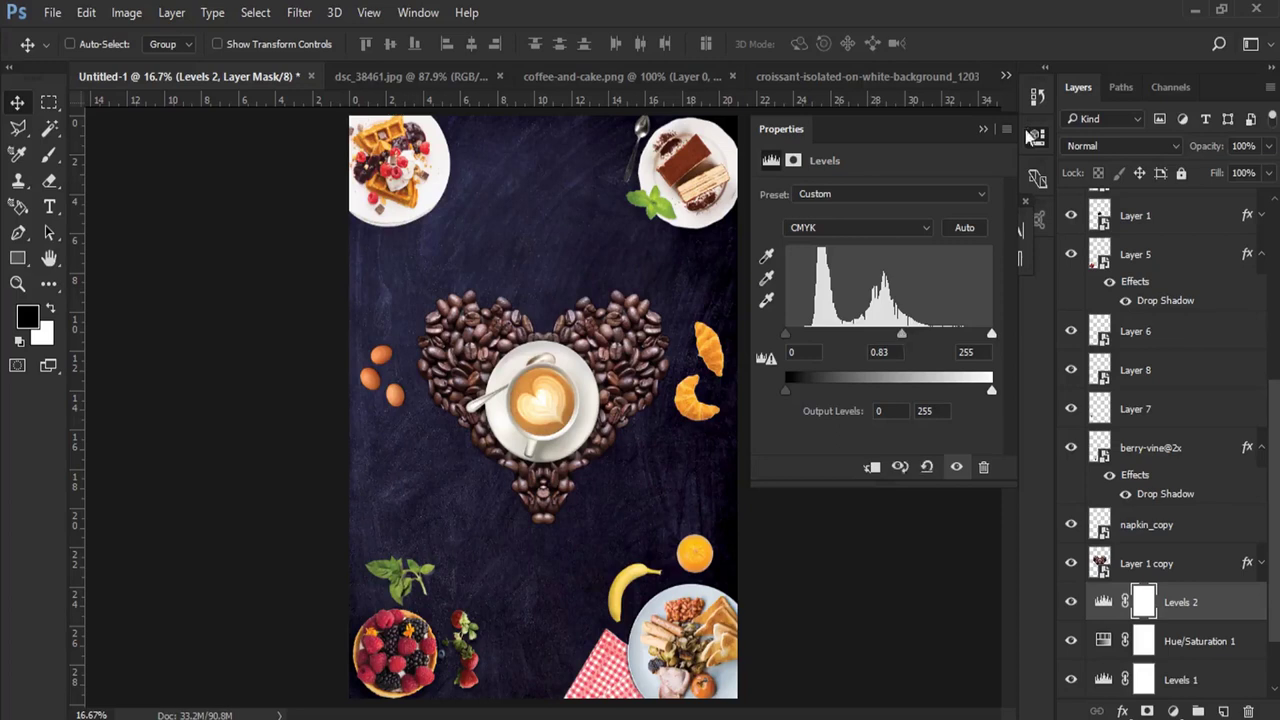
{"action": "left_click", "coordinate": [983, 129]}
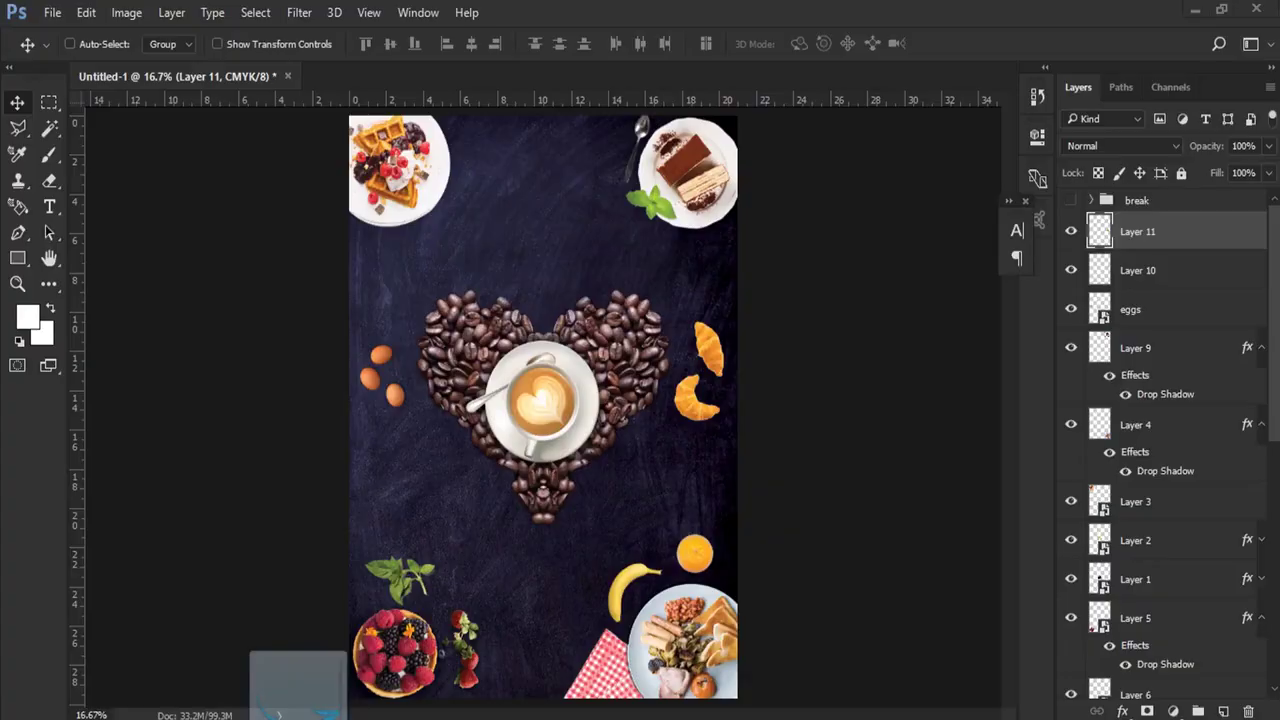
{"action": "left_click_drag", "start_coordinate": [300, 690], "coordinate": [637, 77]}
Step: Give the arrow layer a #ffffff Color Overlay and convert it to a smart object
{"action": "right_click", "coordinate": [1195, 209]}
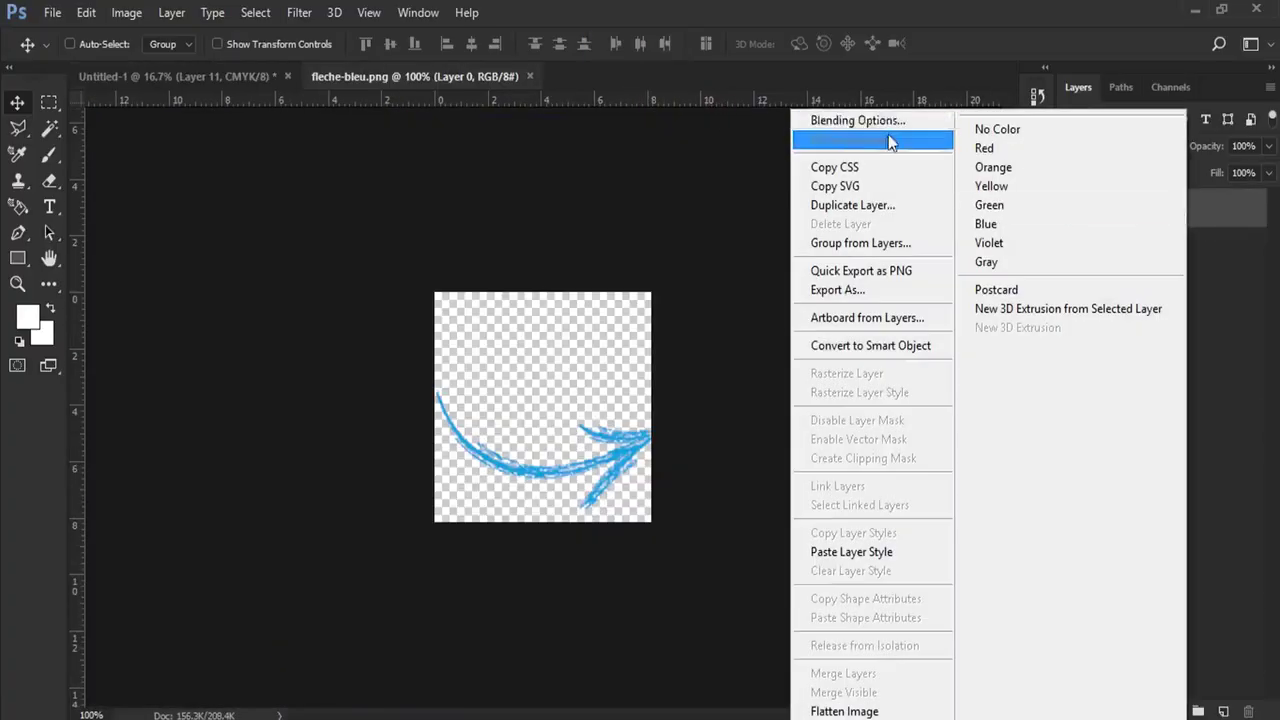
{"action": "left_click", "coordinate": [882, 124]}
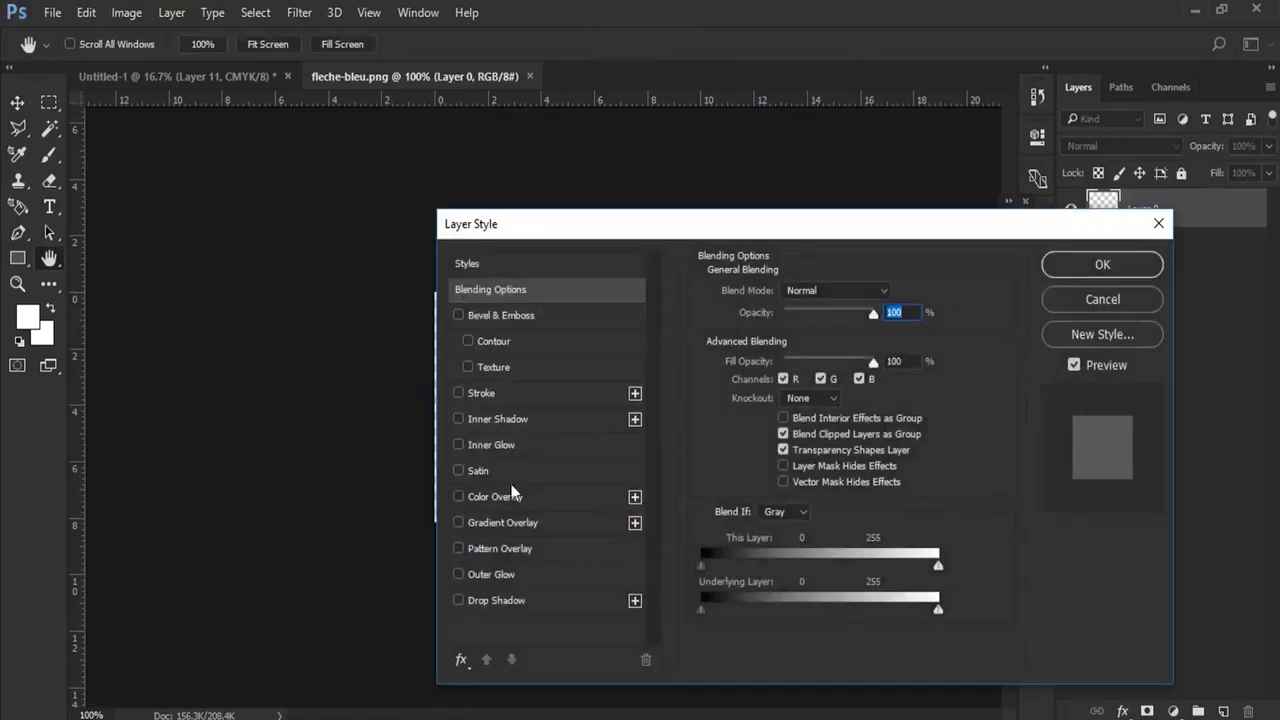
{"action": "left_click", "coordinate": [512, 496]}
{"action": "left_click", "coordinate": [889, 294]}
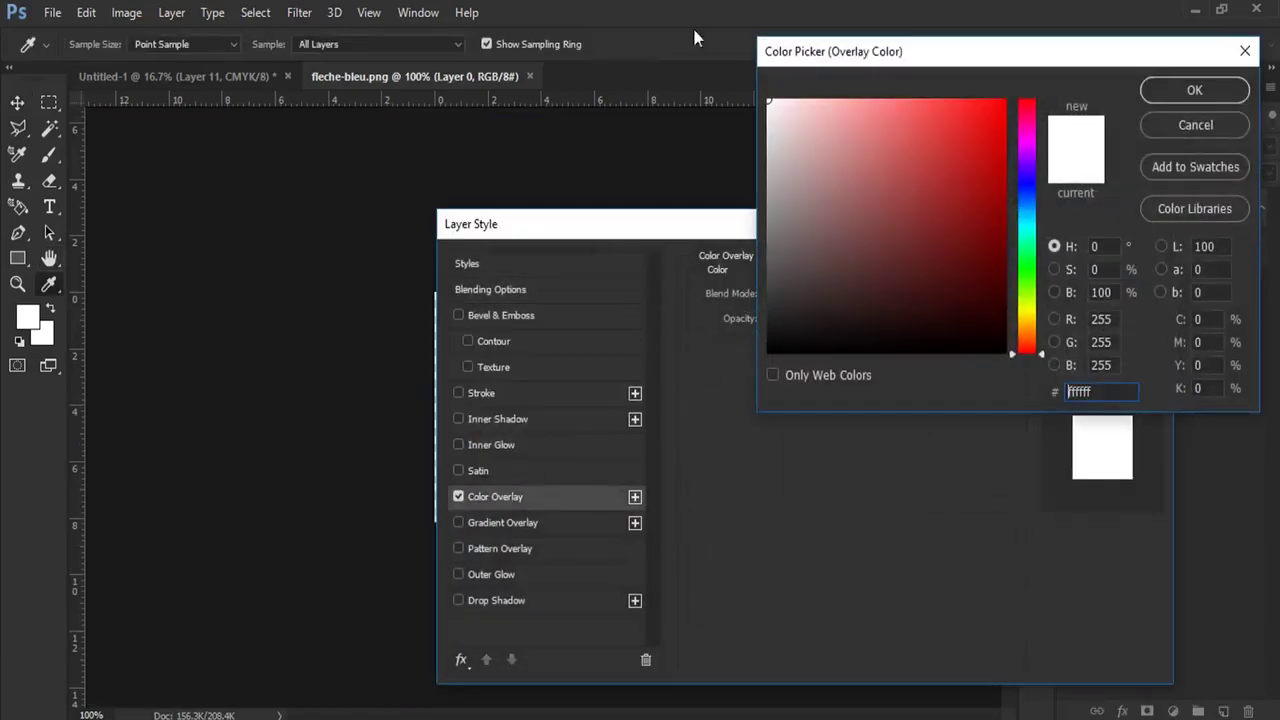
{"action": "left_click", "coordinate": [1203, 100]}
{"action": "left_click", "coordinate": [1191, 249]}
{"action": "right_click", "coordinate": [1218, 214]}
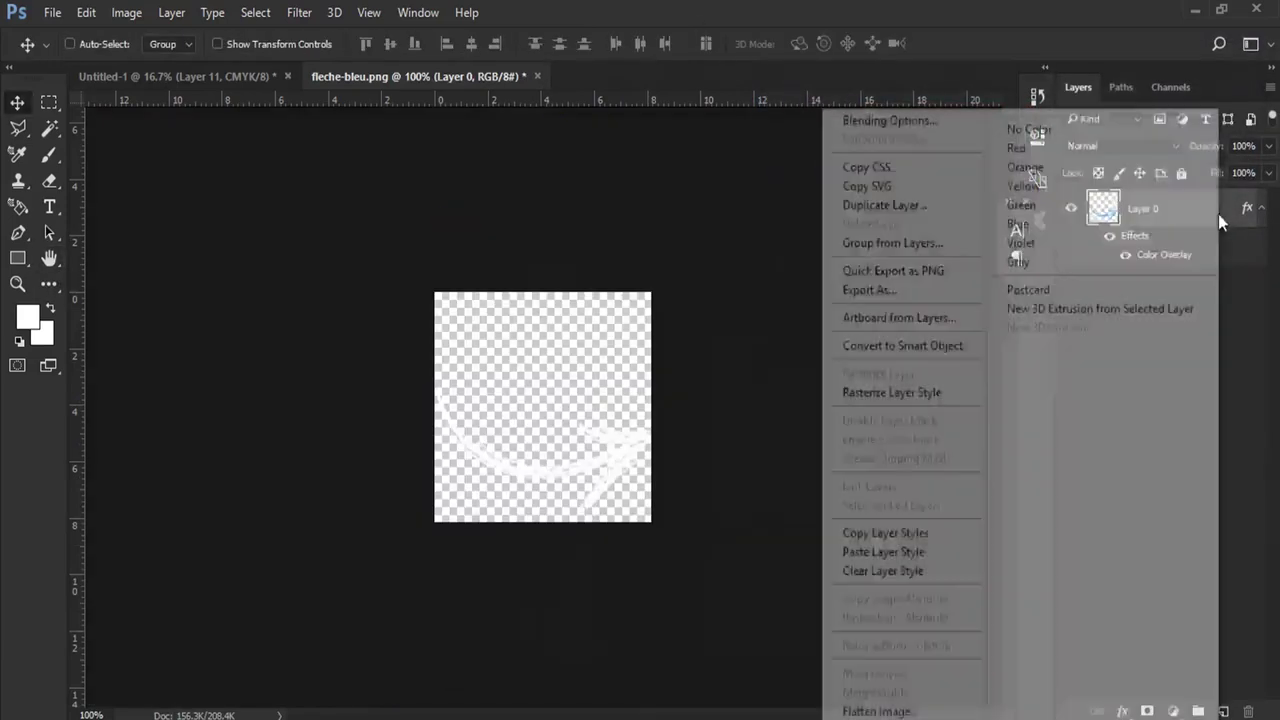
{"action": "left_click", "coordinate": [900, 345]}
Step: Place a white arrow near the heart's top right and a rotated copy lower-left
{"action": "mouse_move", "coordinate": [563, 391]}
{"action": "left_mouse_down"}
{"action": "mouse_move", "coordinate": [283, 117]}
{"action": "mouse_move", "coordinate": [645, 273]}
{"action": "mouse_move", "coordinate": [691, 257]}
{"action": "mouse_move", "coordinate": [556, 224]}
{"action": "mouse_move", "coordinate": [548, 242]}
{"action": "left_mouse_up"}
{"action": "key", "text": "ctrl+t"}
{"action": "mouse_move", "coordinate": [655, 272]}
{"action": "left_mouse_down"}
{"action": "mouse_move", "coordinate": [648, 259]}
{"action": "mouse_move", "coordinate": [416, 520]}
{"action": "mouse_move", "coordinate": [444, 521]}
{"action": "mouse_move", "coordinate": [462, 496]}
{"action": "mouse_move", "coordinate": [460, 512]}
{"action": "mouse_move", "coordinate": [430, 490]}
{"action": "mouse_move", "coordinate": [447, 515]}
{"action": "mouse_move", "coordinate": [645, 545]}
{"action": "mouse_move", "coordinate": [705, 535]}
{"action": "left_mouse_up"}
{"action": "key", "text": "Return"}
{"action": "key", "text": "ctrl+t"}
{"action": "key", "text": "Return"}
Step: Add a third arrow, flipped vertically, shrunk and rotated to point at the orange
{"action": "key", "text": "ctrl+t"}
{"action": "right_click", "coordinate": [640, 532]}
{"action": "left_click", "coordinate": [690, 516]}
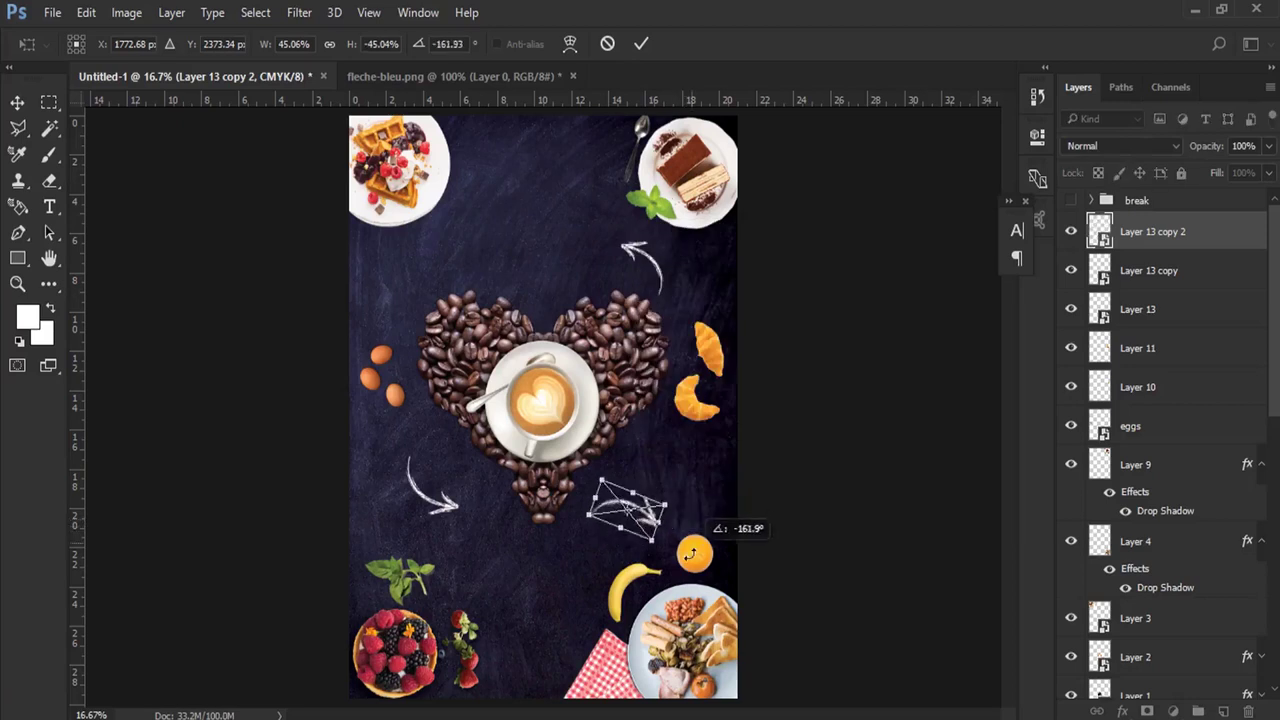
{"action": "left_click_drag", "start_coordinate": [596, 512], "coordinate": [612, 510]}
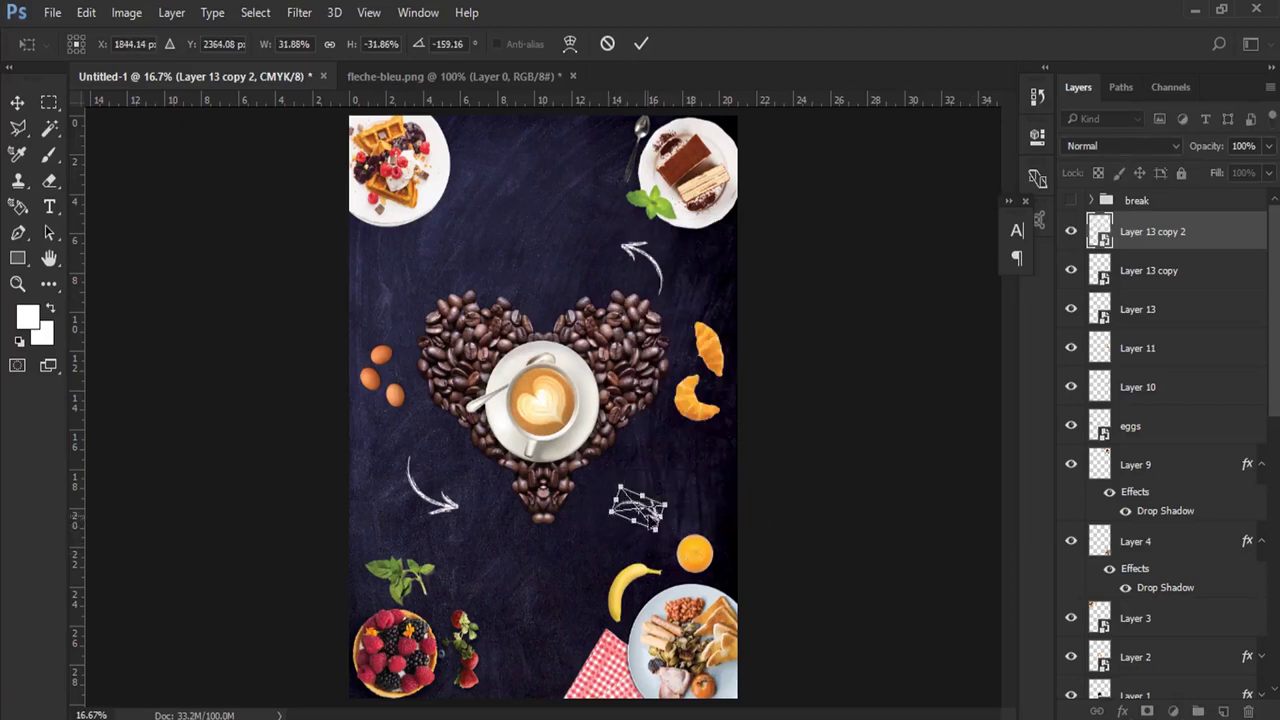
{"action": "key", "text": "Return"}
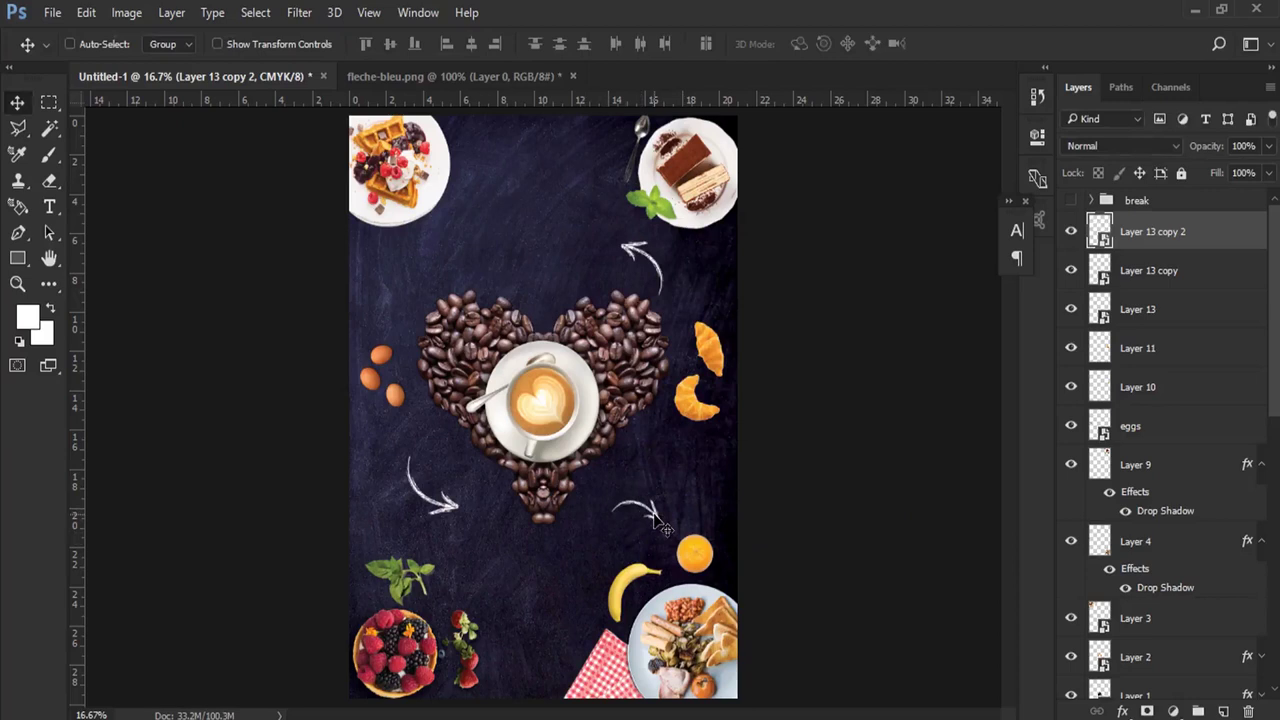
{"action": "key", "text": "shift+Down"}
{"action": "key", "text": "shift+Down"}
{"action": "key", "text": "shift+Down"}
{"action": "key", "text": "shift+Down"}
{"action": "key", "text": "shift+Down"}
{"action": "key", "text": "shift+Down"}
Step: Show the 'break' group and expand it to reach the Breakfast title layer
{"action": "left_click", "coordinate": [1070, 201]}
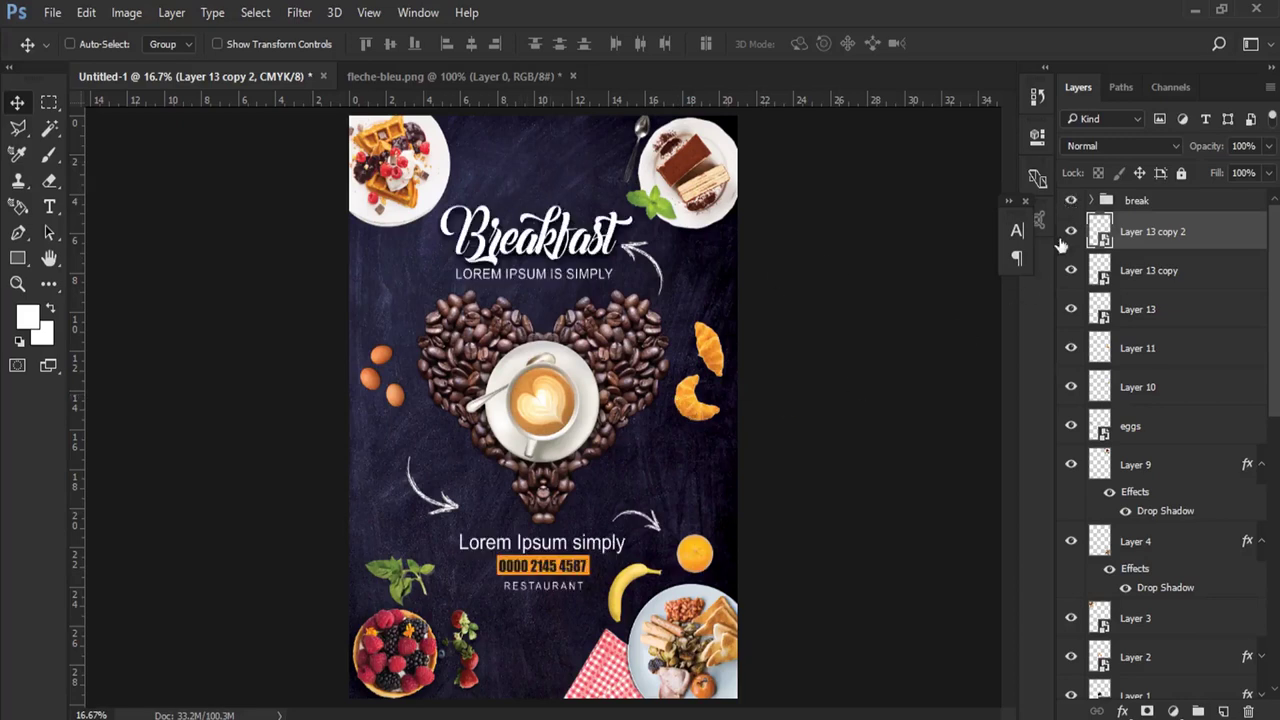
{"action": "left_click", "coordinate": [1092, 201]}
{"action": "left_click", "coordinate": [1168, 231]}
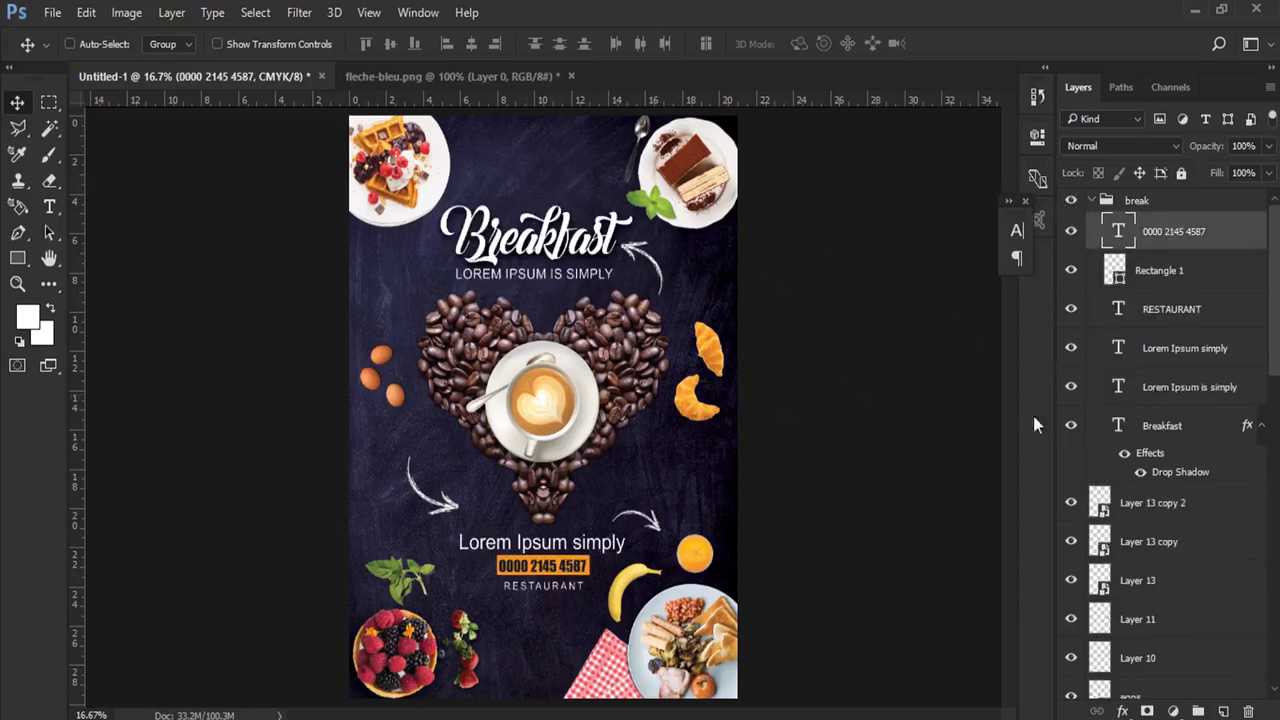
{"action": "left_click", "coordinate": [1148, 425]}
{"action": "left_click", "coordinate": [1071, 425]}
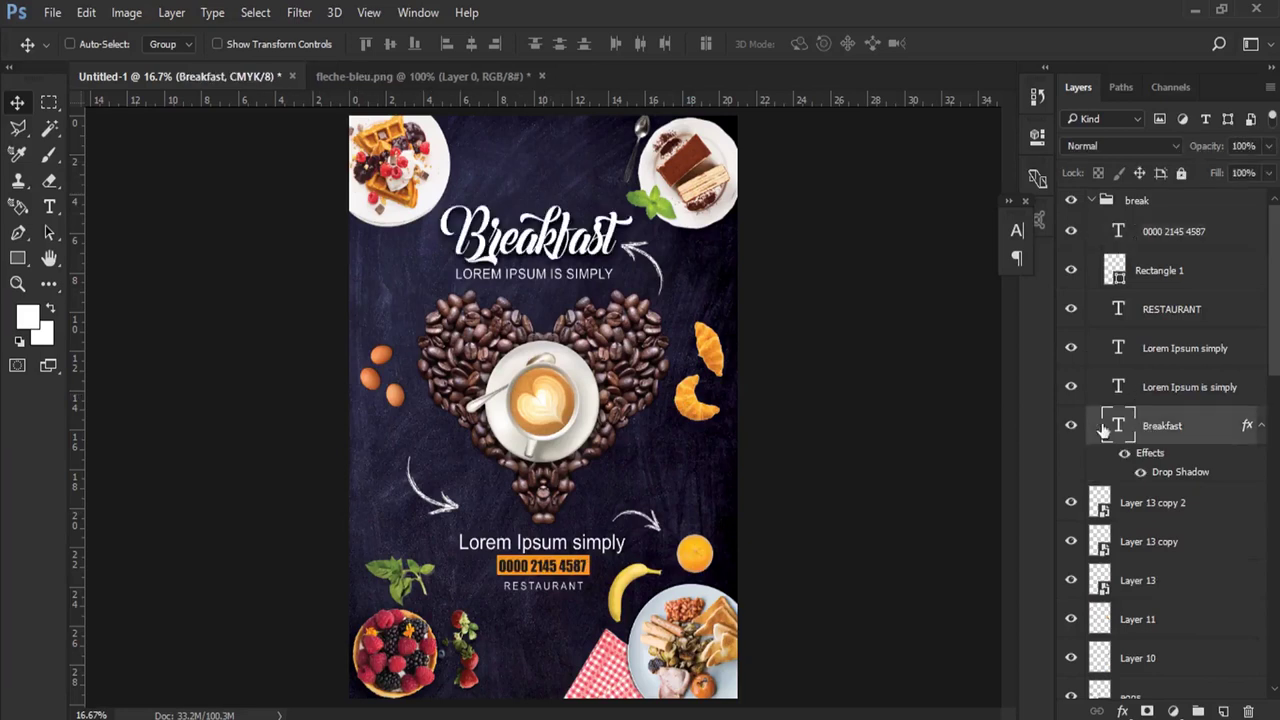
Step: Check the Breakfast title's line spacing in the Character panel
{"action": "key", "text": "t"}
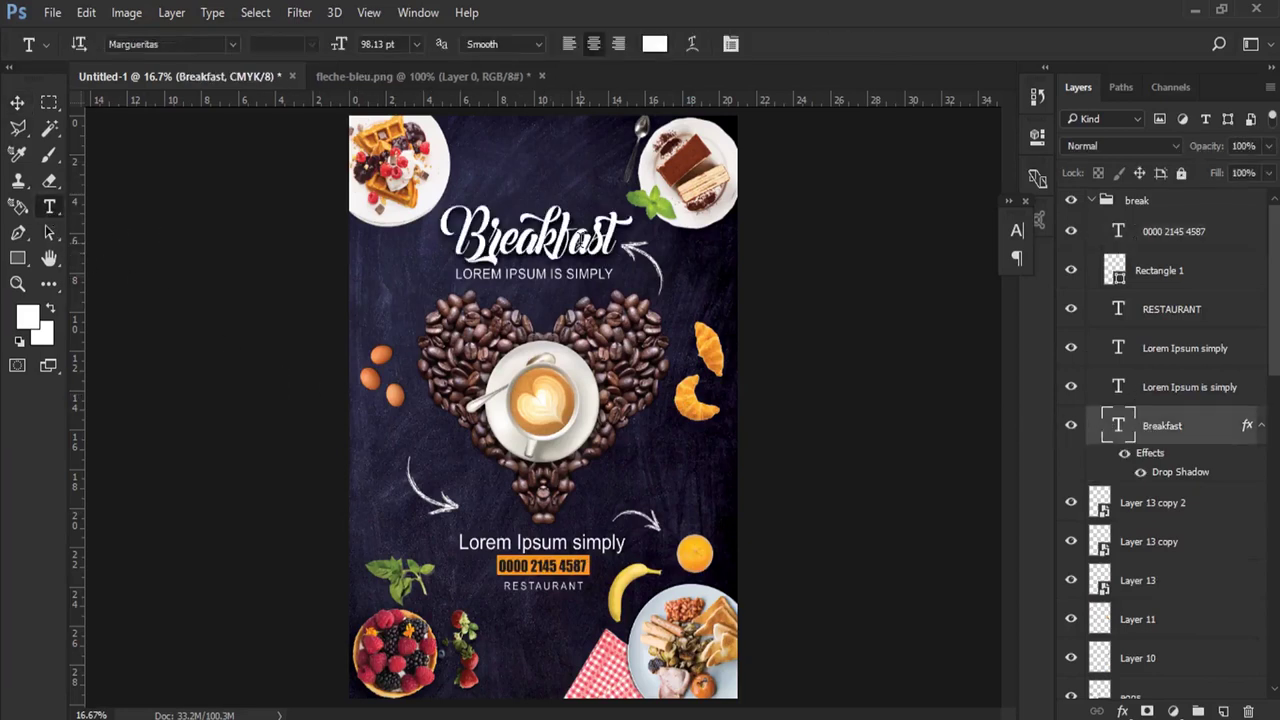
{"action": "left_click", "coordinate": [578, 240]}
{"action": "left_click", "coordinate": [730, 45]}
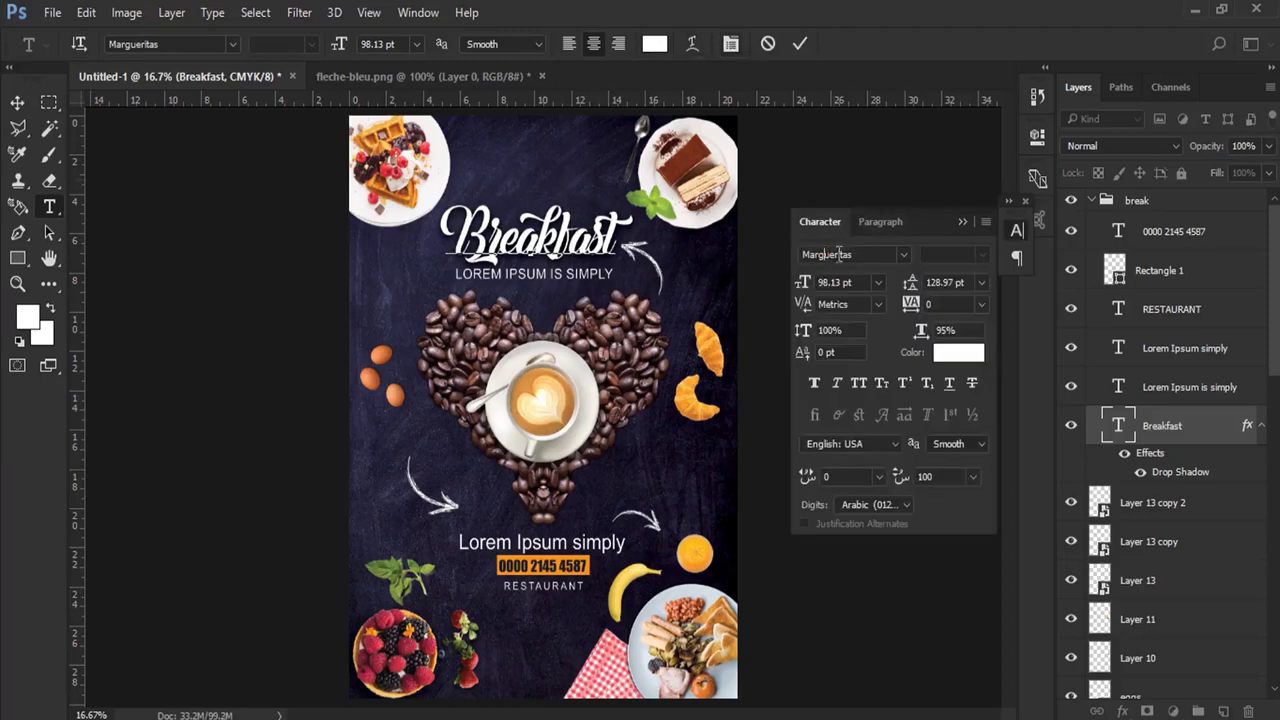
{"action": "left_click", "coordinate": [940, 284]}
{"action": "left_click", "coordinate": [962, 221]}
{"action": "left_click", "coordinate": [1150, 457]}
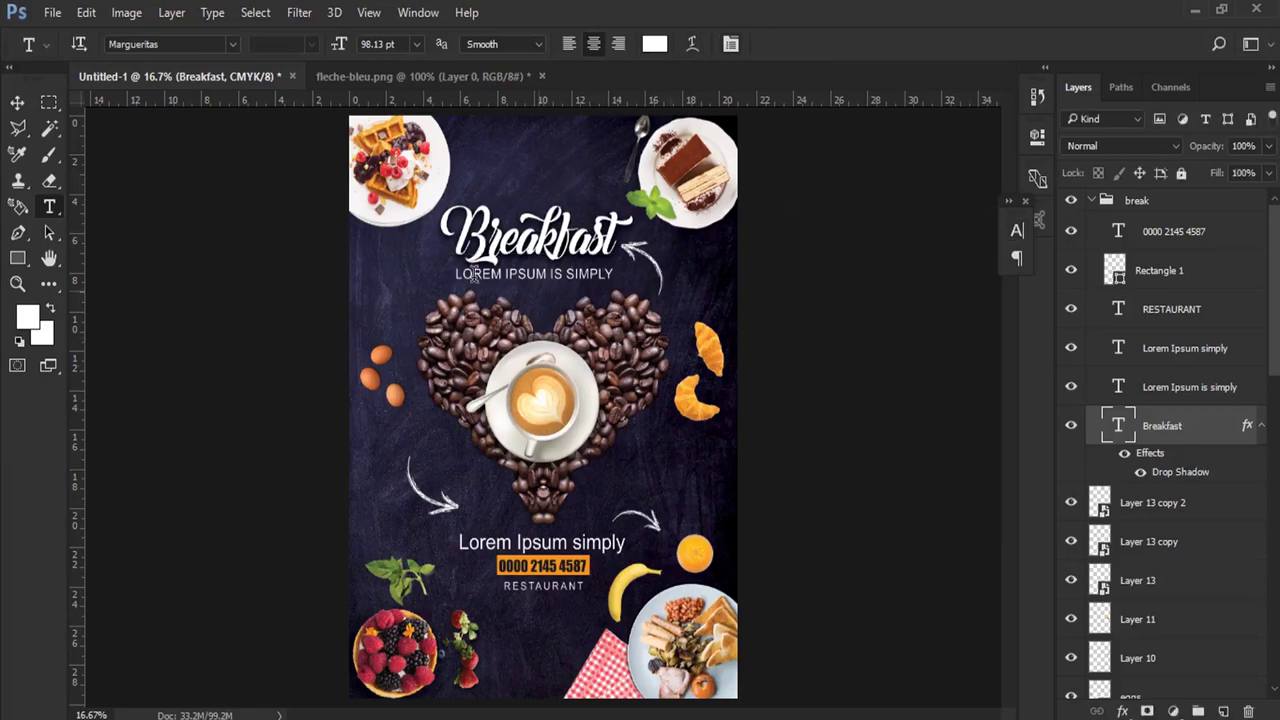
Step: Check the LOREM IPSUM IS SIMPLY tagline's font size in the Character panel
{"action": "left_click", "coordinate": [538, 277]}
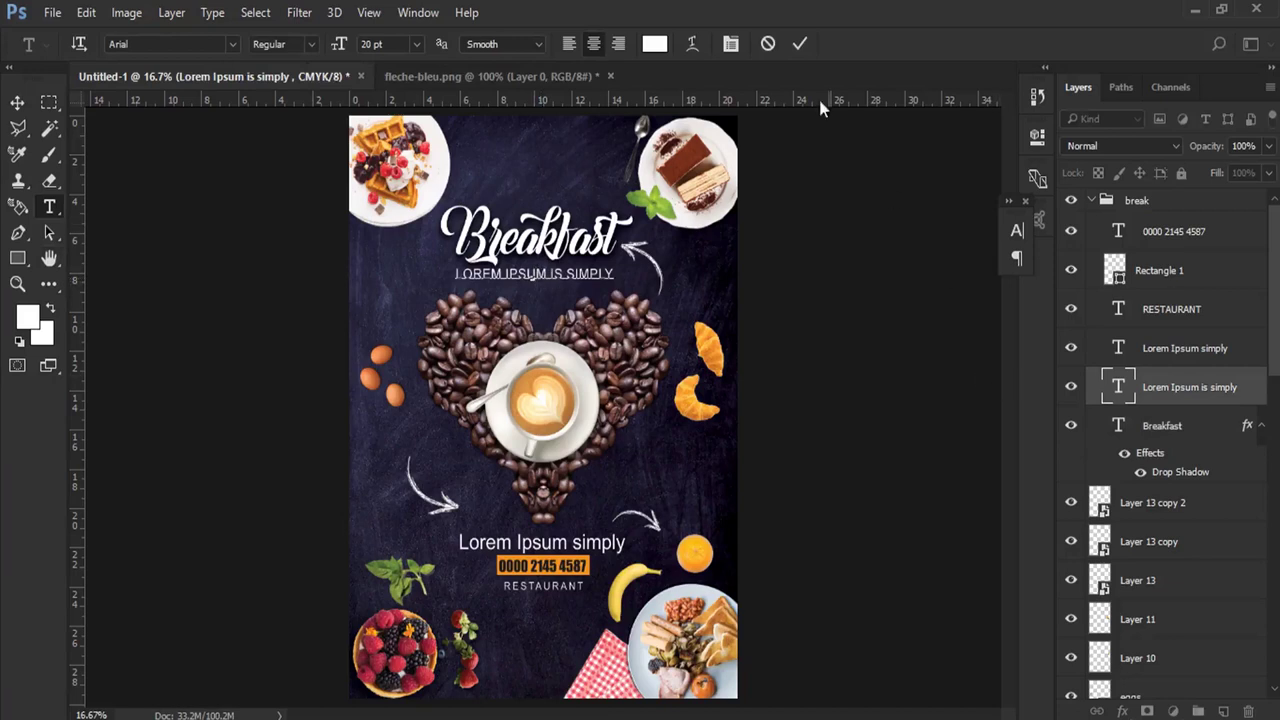
{"action": "key", "text": "ctrl+t"}
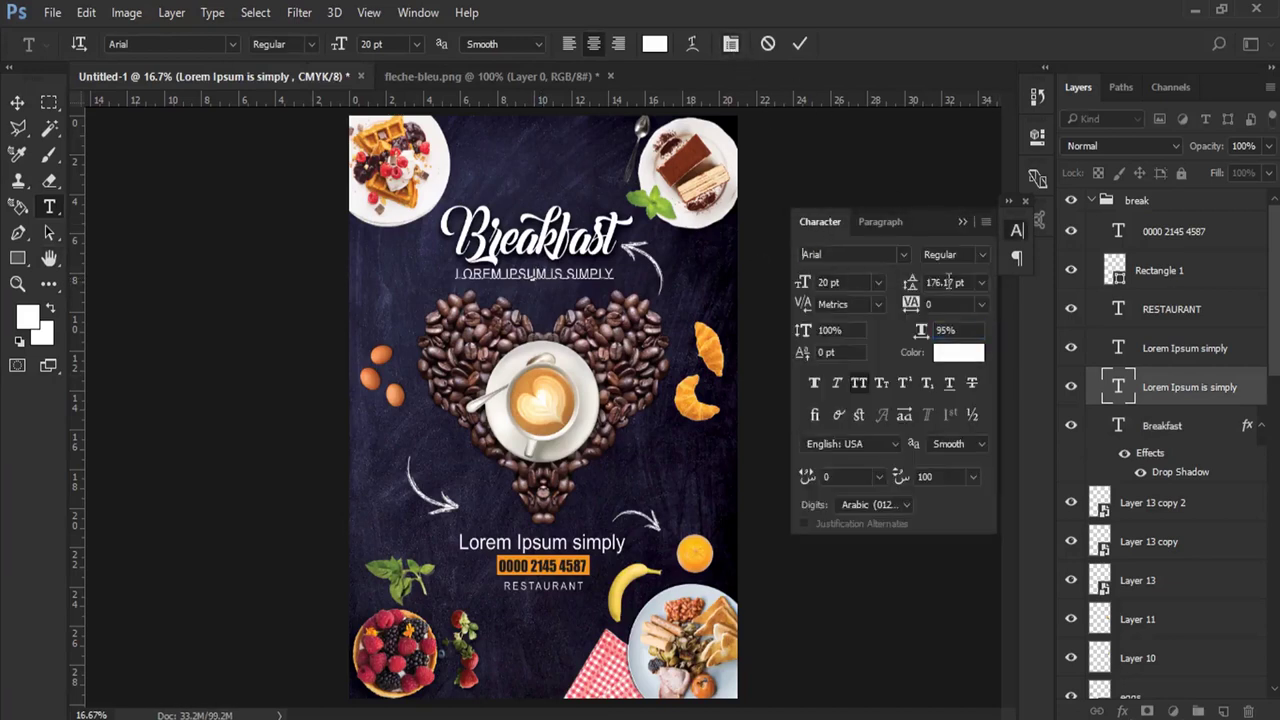
{"action": "left_click", "coordinate": [843, 283]}
{"action": "left_click", "coordinate": [963, 221]}
{"action": "left_click", "coordinate": [17, 103]}
Step: Check the phone number text's font and size, then collapse the break group
{"action": "right_click", "coordinate": [528, 572]}
{"action": "left_click", "coordinate": [605, 387]}
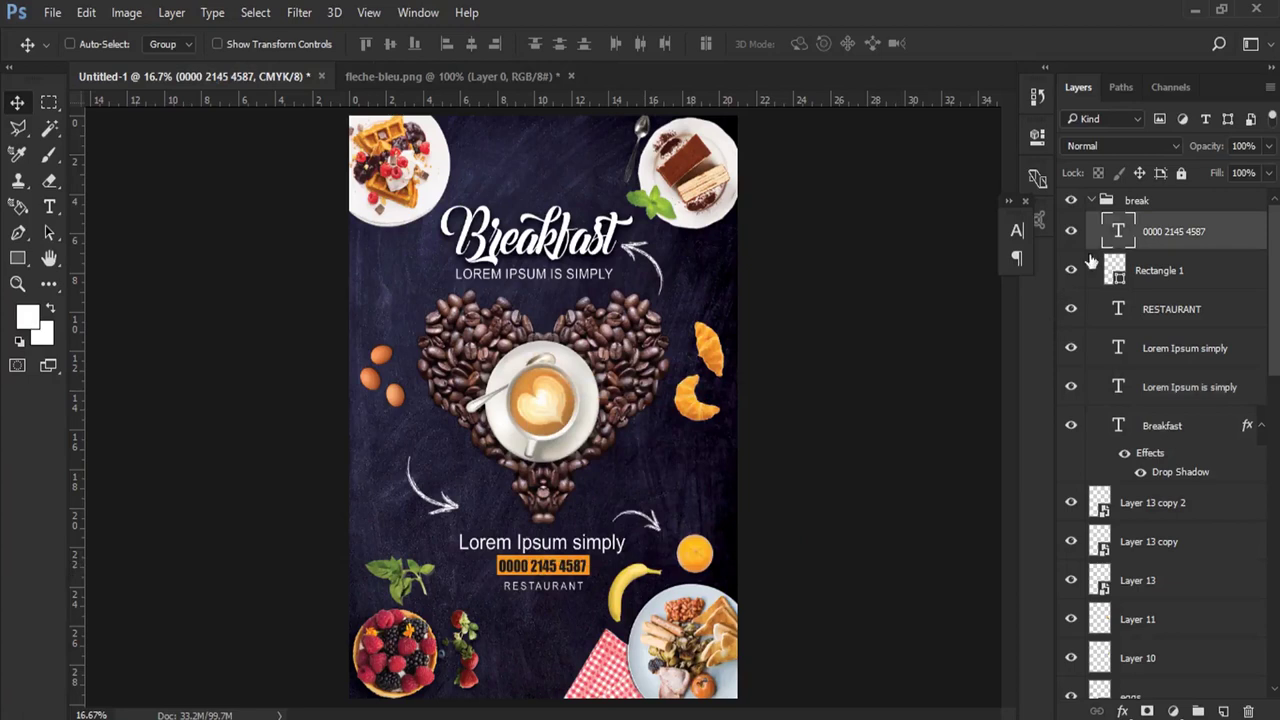
{"action": "left_click", "coordinate": [49, 207]}
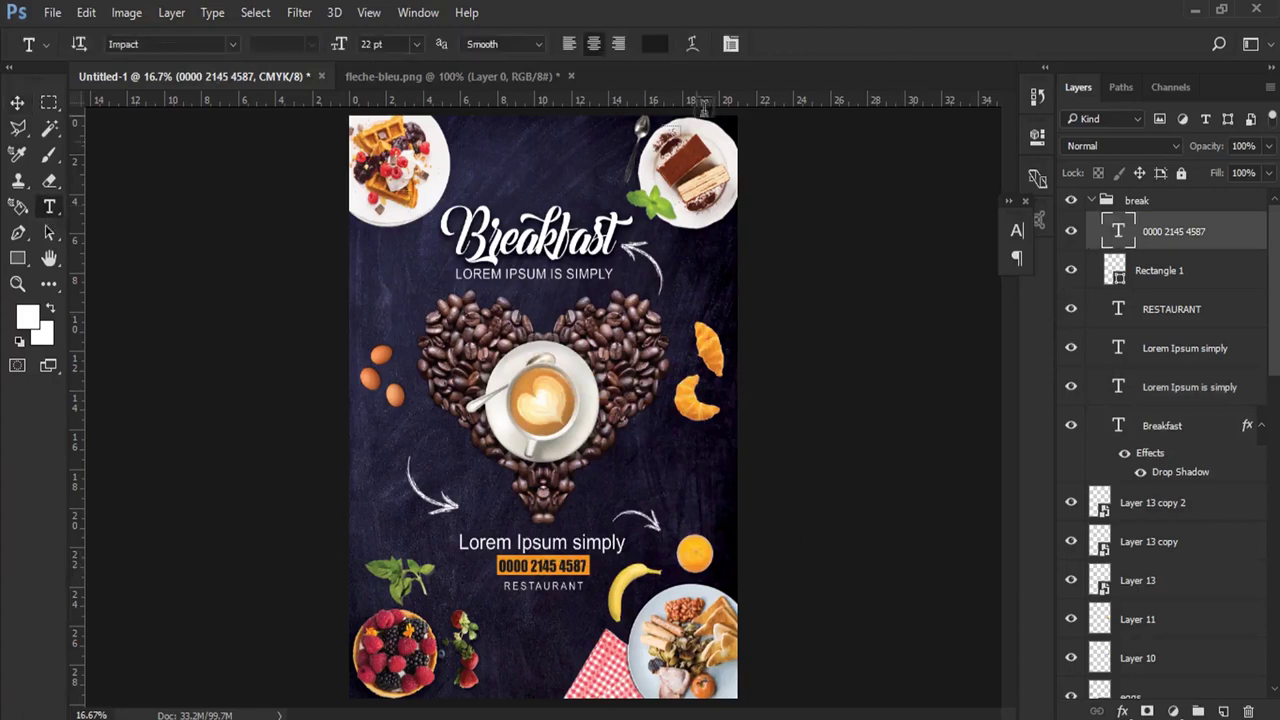
{"action": "left_click", "coordinate": [731, 44]}
{"action": "left_click", "coordinate": [828, 282]}
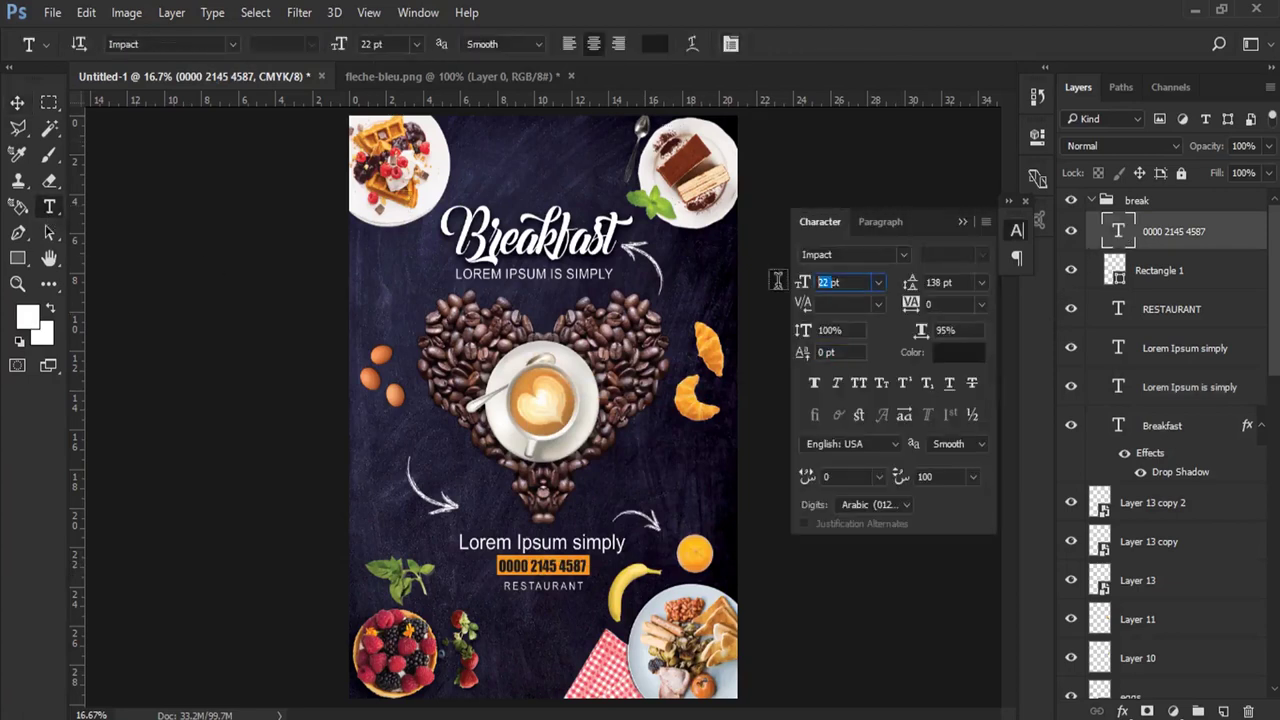
{"action": "left_click", "coordinate": [845, 256]}
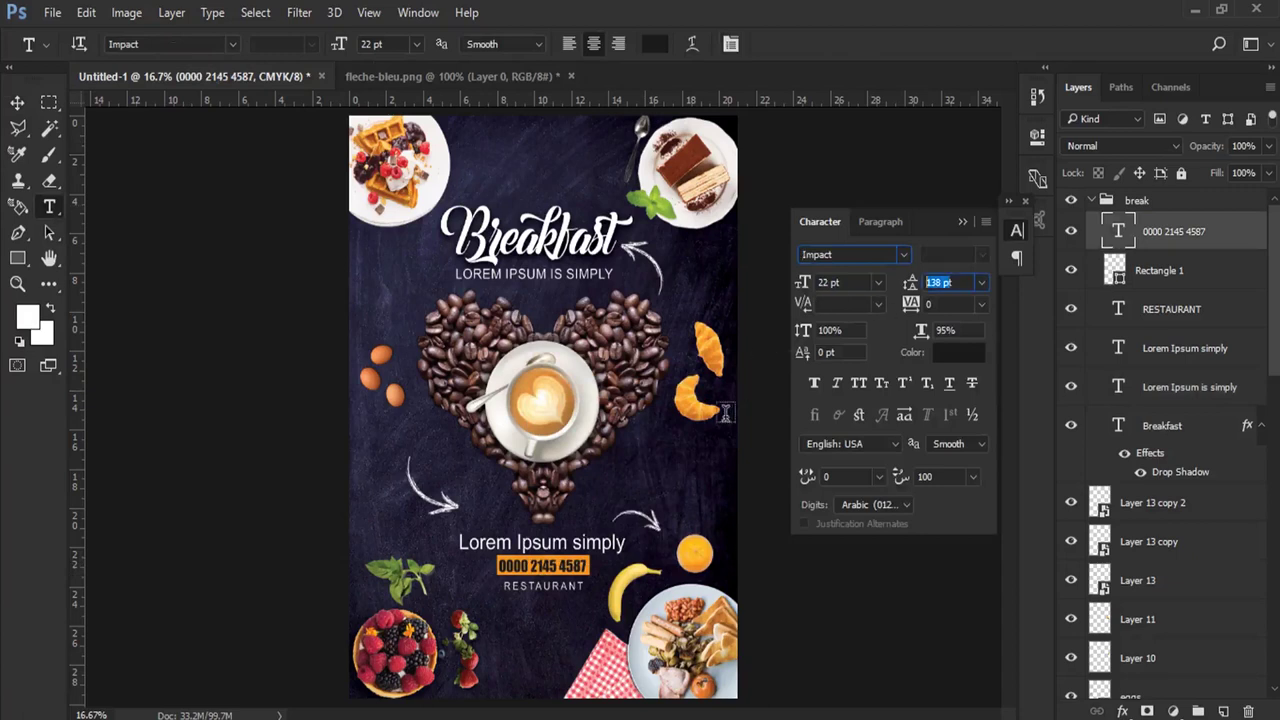
{"action": "left_click", "coordinate": [962, 222]}
{"action": "left_click", "coordinate": [17, 103]}
{"action": "left_click", "coordinate": [1092, 201]}
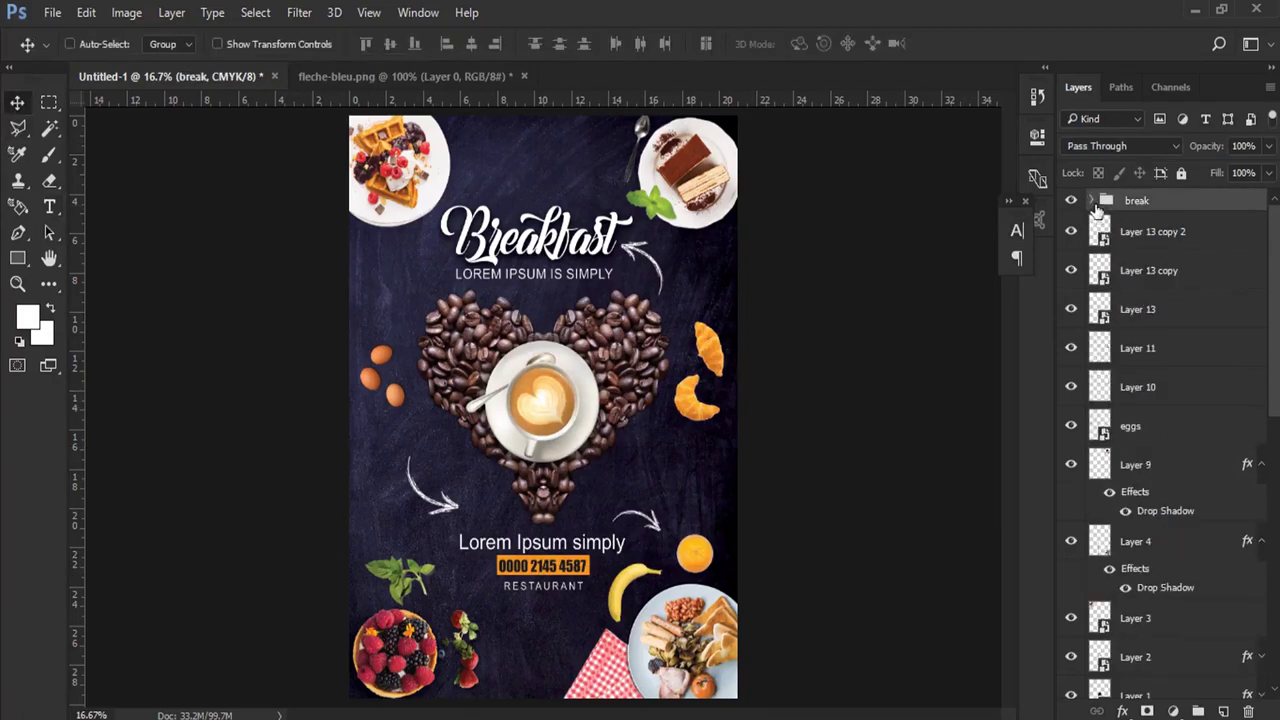